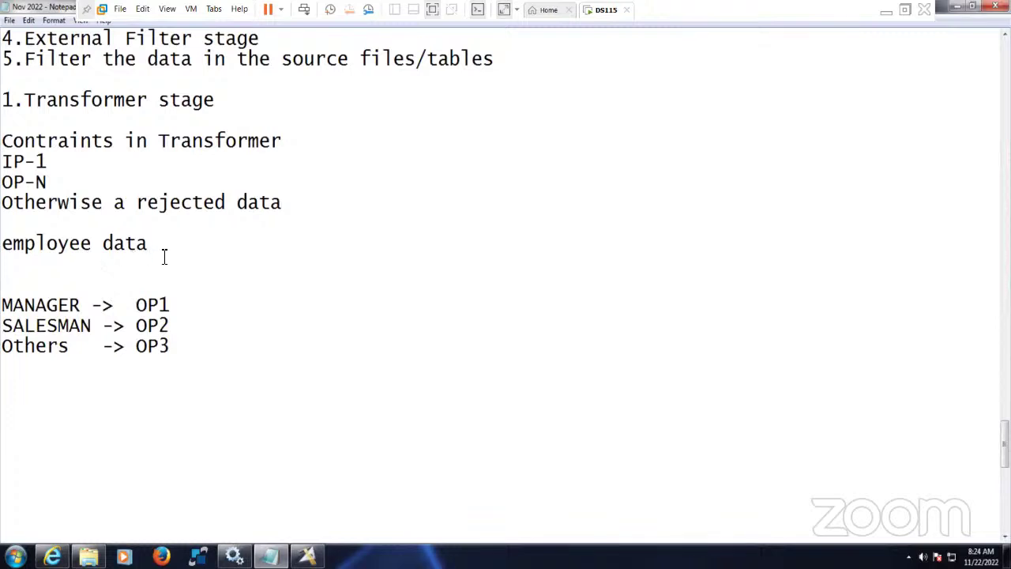
- Highlight the employee data line and the MANAGER -> OP1 routing rule in the notes
{"action": "scroll", "coordinate": [164, 256], "scroll_direction": "up", "scroll_amount": 1}
{"action": "left_click_drag", "start_coordinate": [148, 305], "coordinate": [2, 305]}
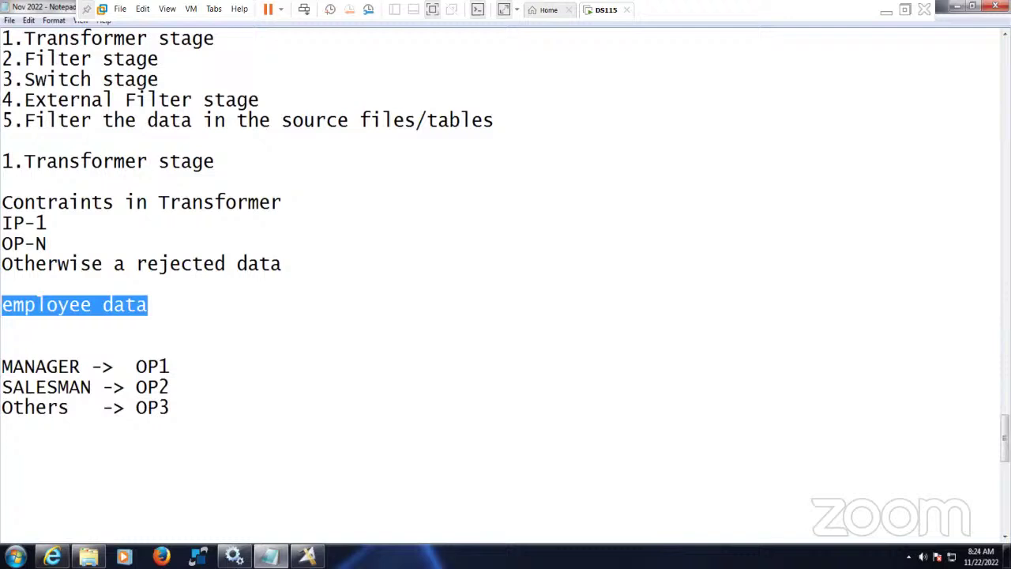
{"action": "left_click", "coordinate": [161, 312]}
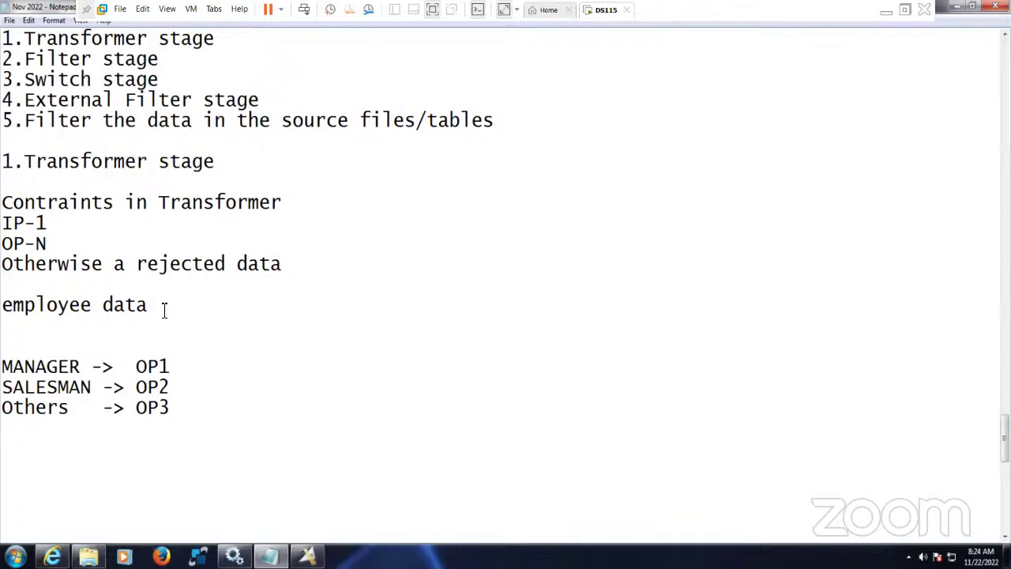
{"action": "scroll", "coordinate": [164, 311], "scroll_direction": "down", "scroll_amount": 1}
{"action": "left_click_drag", "start_coordinate": [2, 305], "coordinate": [94, 305]}
{"action": "left_click", "coordinate": [179, 306]}
{"action": "left_click_drag", "start_coordinate": [180, 305], "coordinate": [1, 304]}
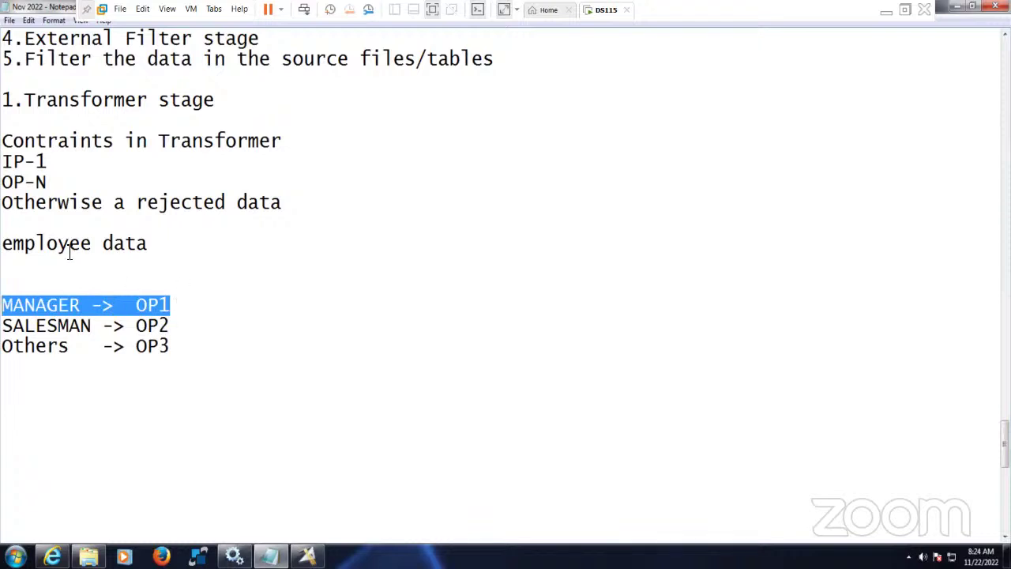
- Highlight the SALESMAN -> OP2 rule together with MANAGER, then minimize the virtual machine
{"action": "left_click_drag", "start_coordinate": [2, 243], "coordinate": [151, 244]}
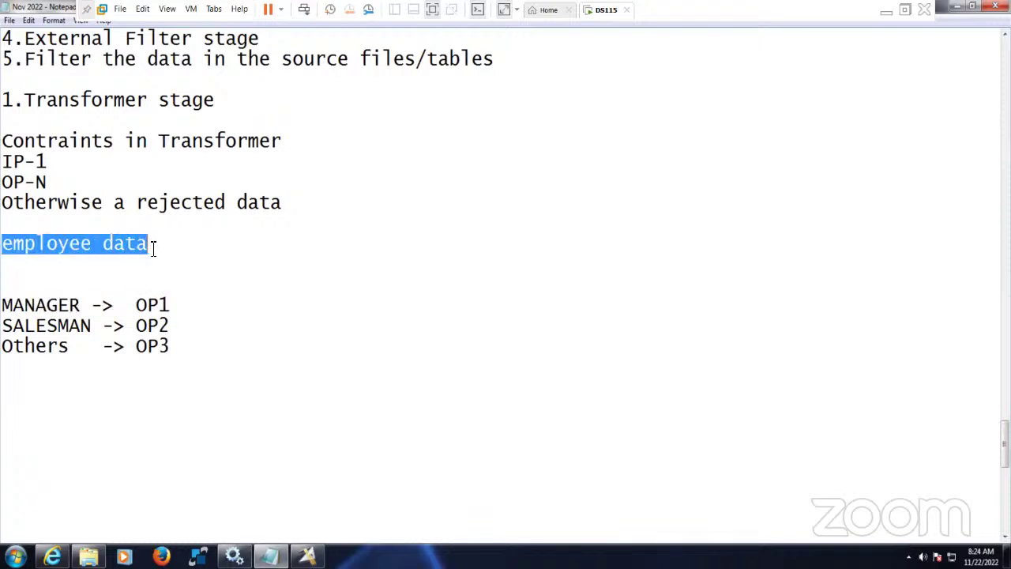
{"action": "left_click_drag", "start_coordinate": [2, 305], "coordinate": [171, 306]}
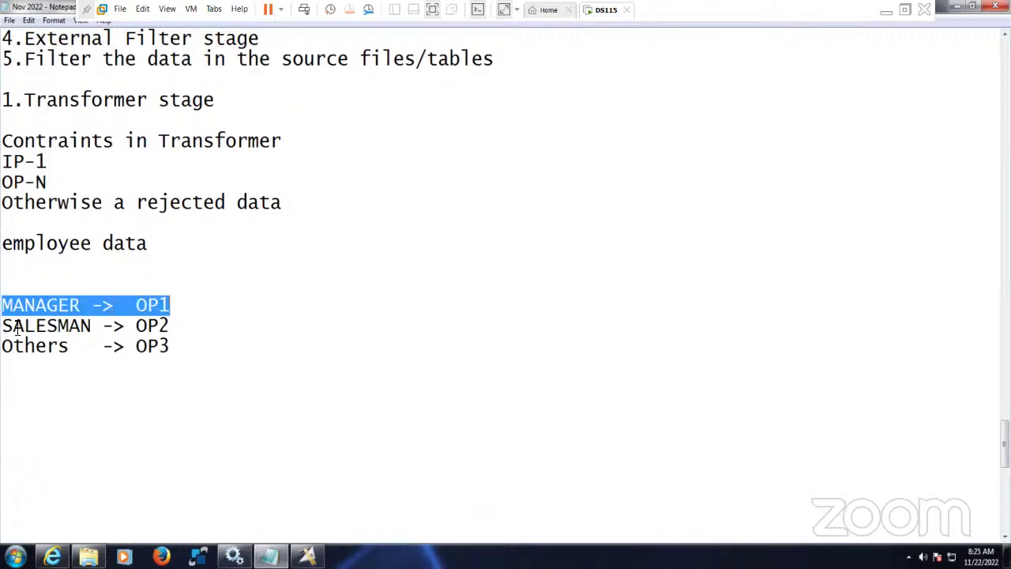
{"action": "left_click_drag", "start_coordinate": [2, 325], "coordinate": [171, 325]}
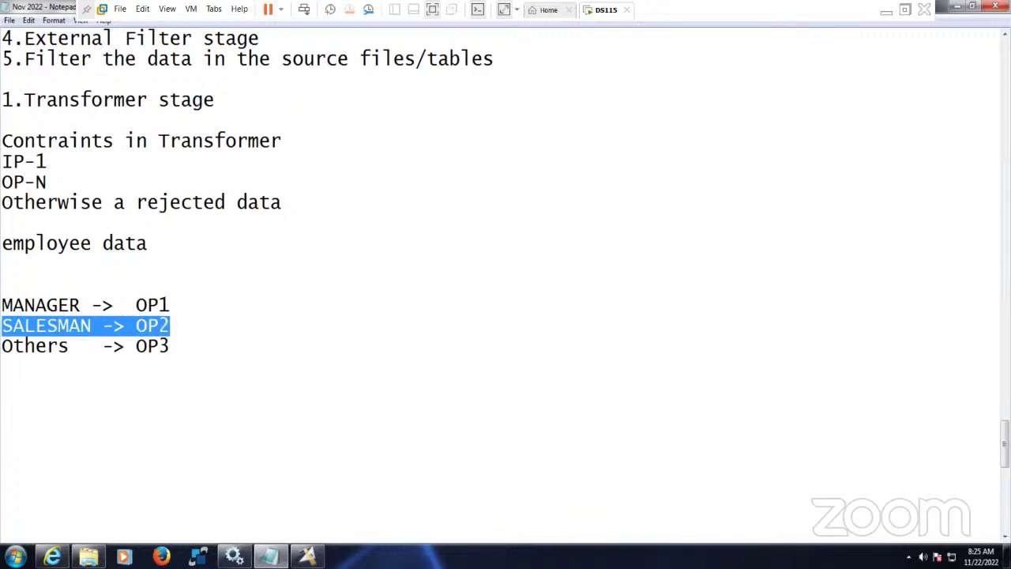
{"action": "left_click", "coordinate": [178, 327]}
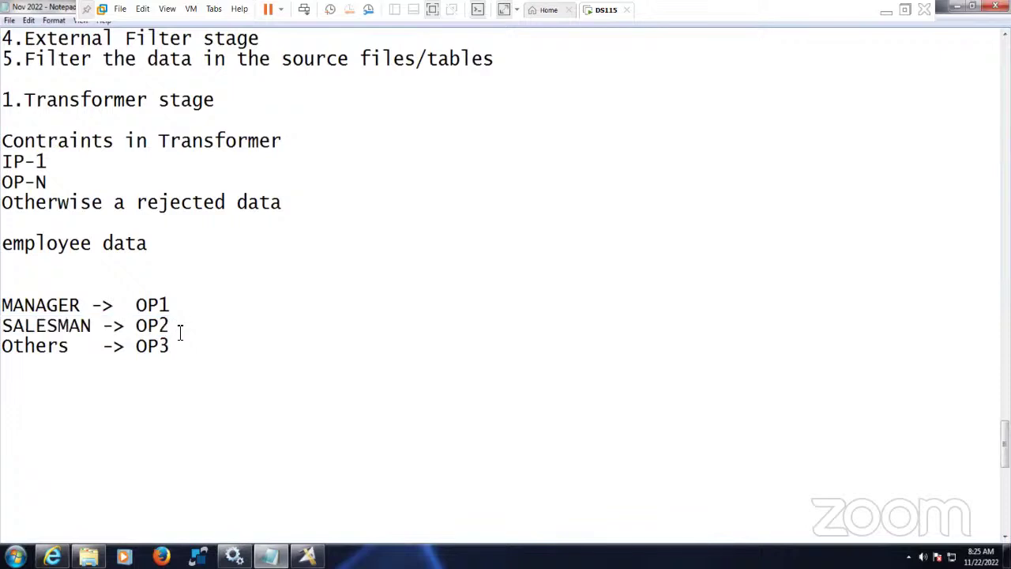
{"action": "key", "text": "shift+Home"}
{"action": "key", "text": "shift+Up"}
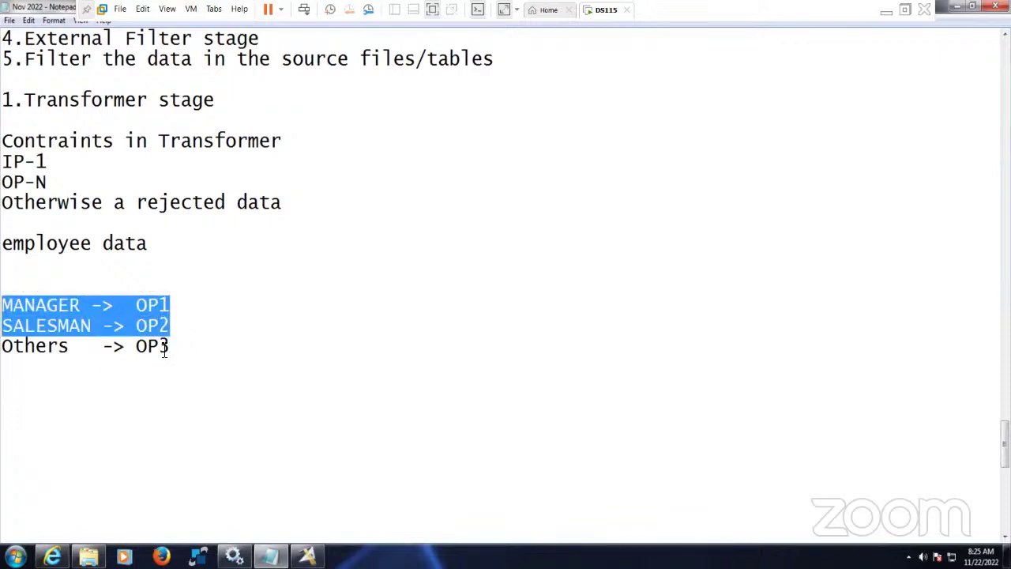
{"action": "left_click", "coordinate": [177, 350]}
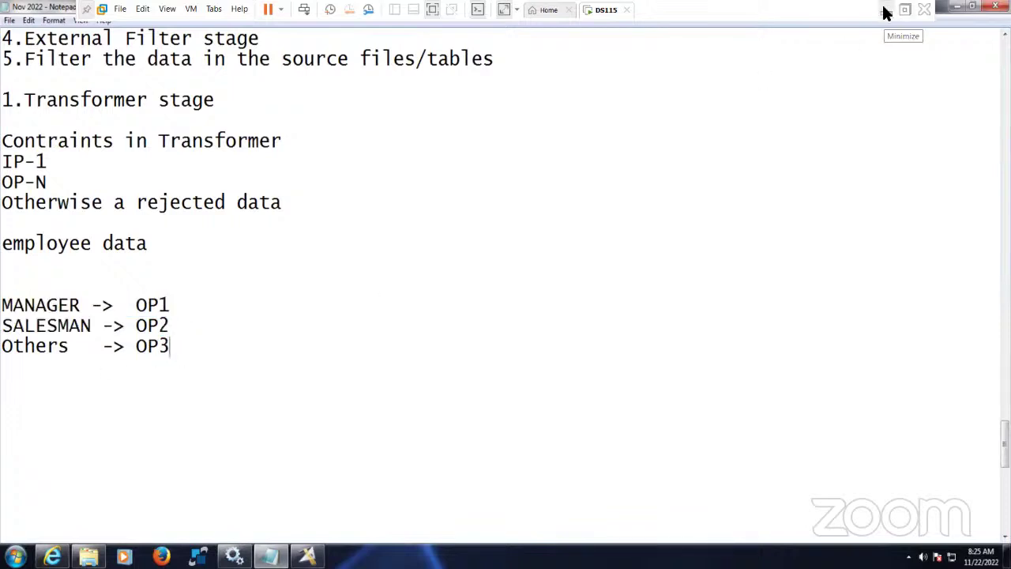
{"action": "left_click", "coordinate": [886, 11]}
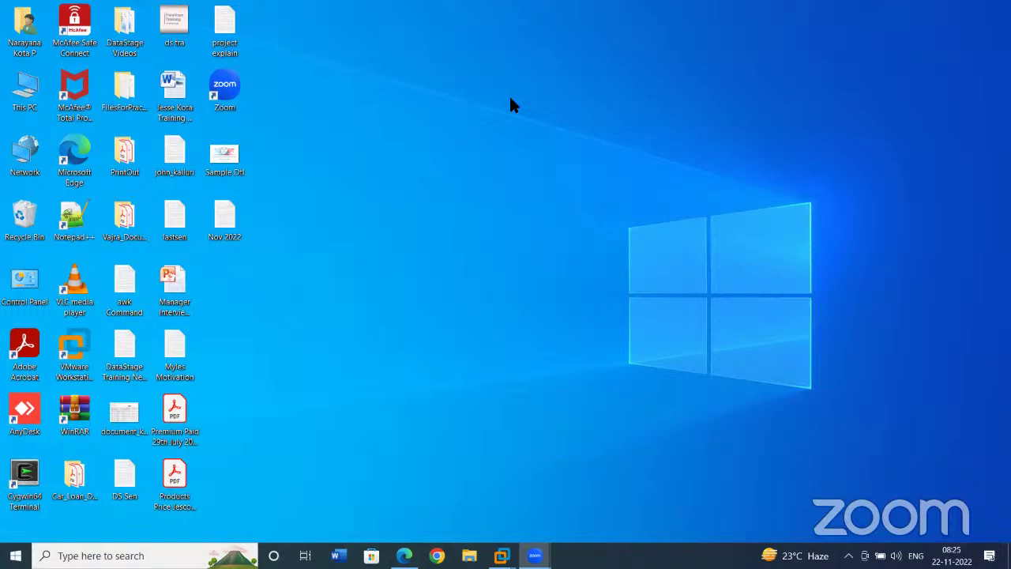
- Restore the DS115 virtual machine from its VMware taskbar preview thumbnail
{"action": "mouse_move", "coordinate": [501, 555]}
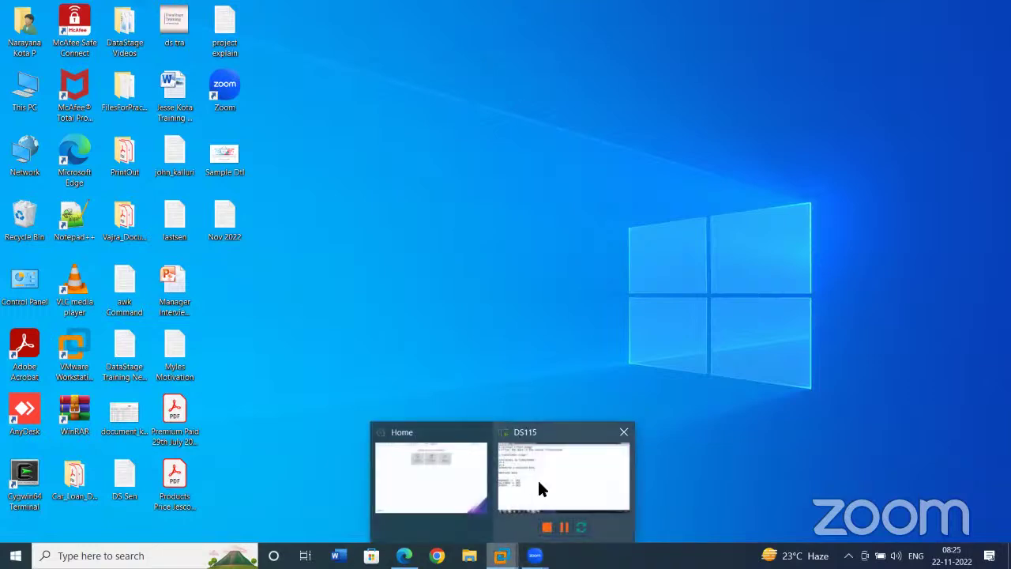
{"action": "left_click", "coordinate": [538, 478]}
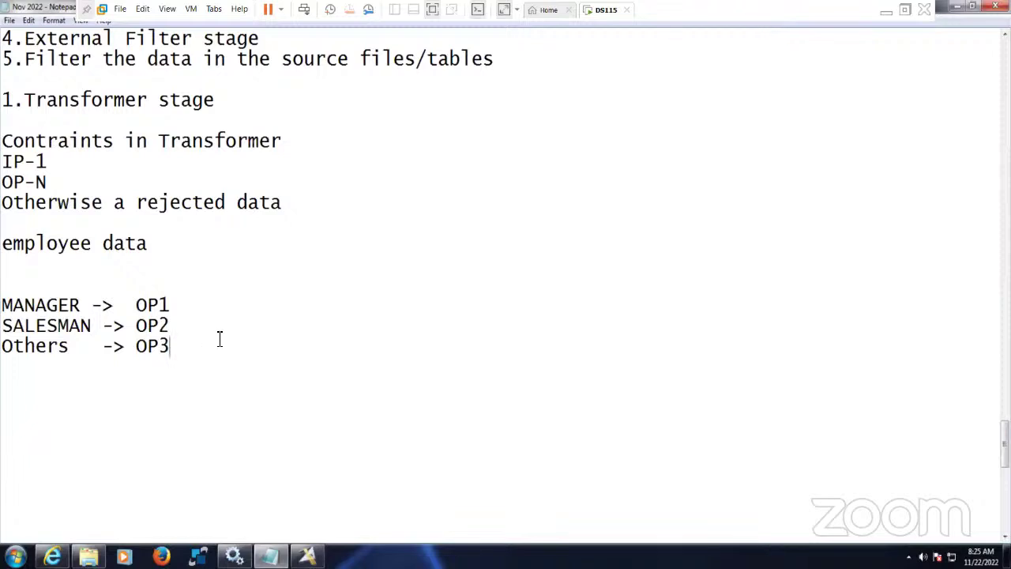
- Highlight the notes from the Transformer stage heading down to OP3
{"action": "left_click_drag", "start_coordinate": [5, 100], "coordinate": [3, 243]}
{"action": "left_click", "coordinate": [149, 278]}
{"action": "left_click_drag", "start_coordinate": [190, 346], "coordinate": [3, 244]}
{"action": "left_click", "coordinate": [187, 293]}
{"action": "left_click_drag", "start_coordinate": [181, 346], "coordinate": [1, 307]}
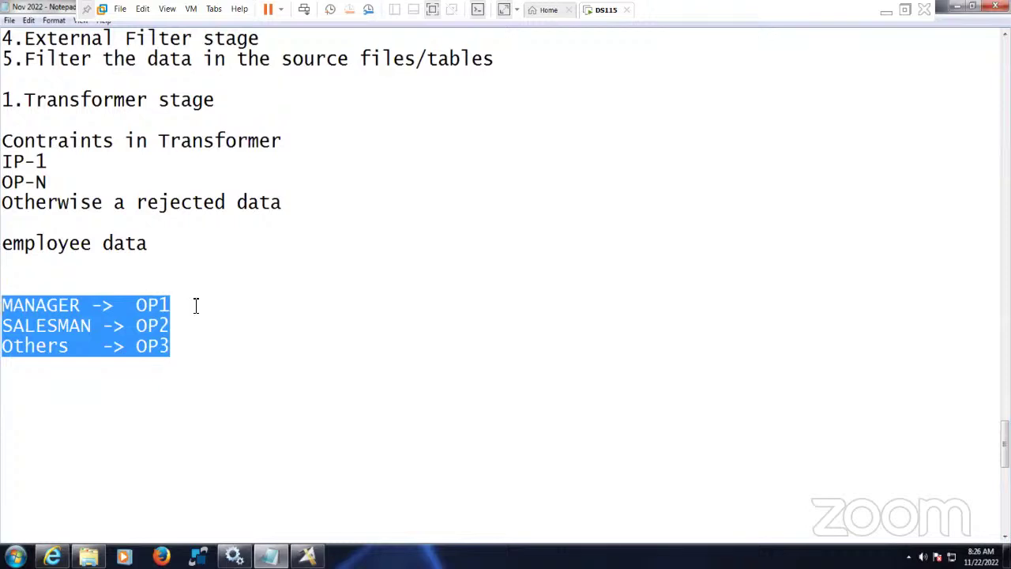
- Go through MANAGER -> OP1, SALESMAN -> OP2 and Others -> OP3, then switch to DataStage Designer
{"action": "left_click_drag", "start_coordinate": [196, 306], "coordinate": [1, 306]}
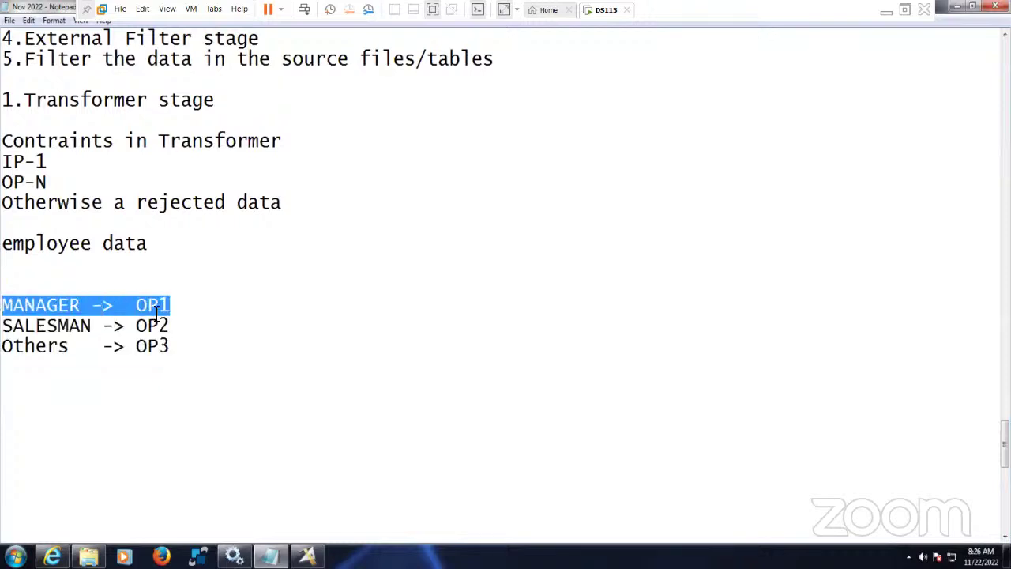
{"action": "left_click_drag", "start_coordinate": [170, 327], "coordinate": [1, 326]}
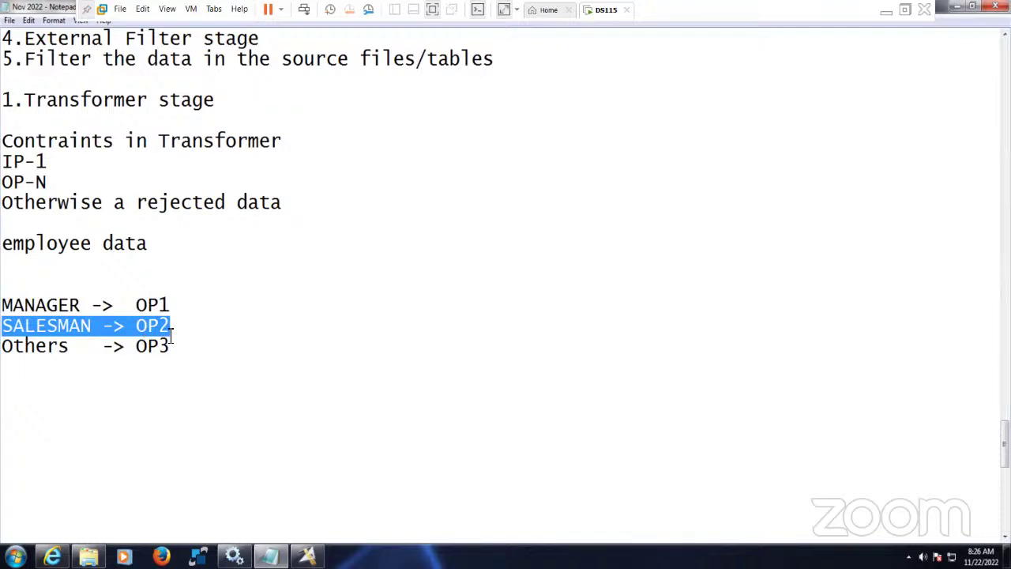
{"action": "left_click_drag", "start_coordinate": [182, 348], "coordinate": [1, 346]}
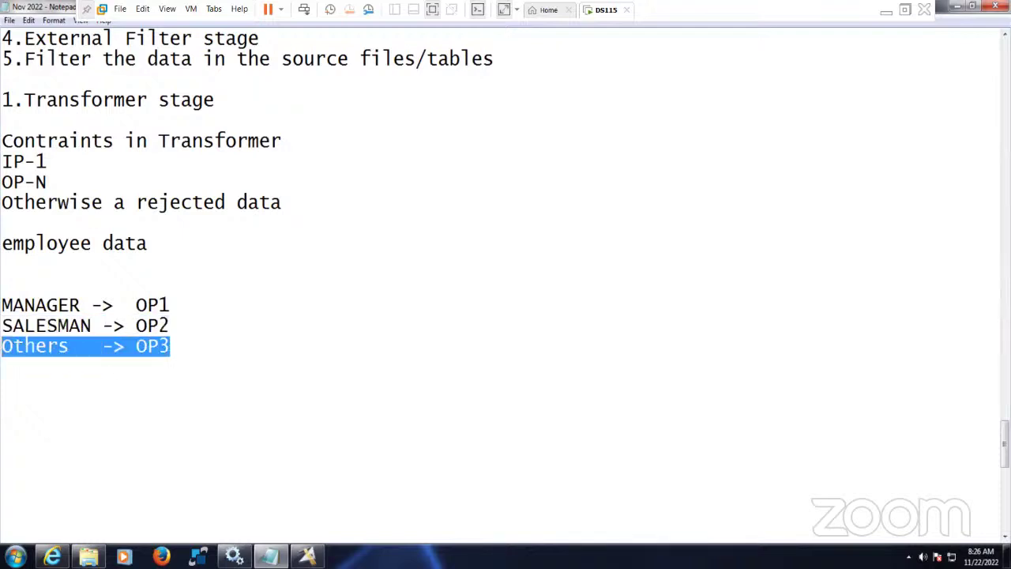
{"action": "left_click", "coordinate": [185, 348]}
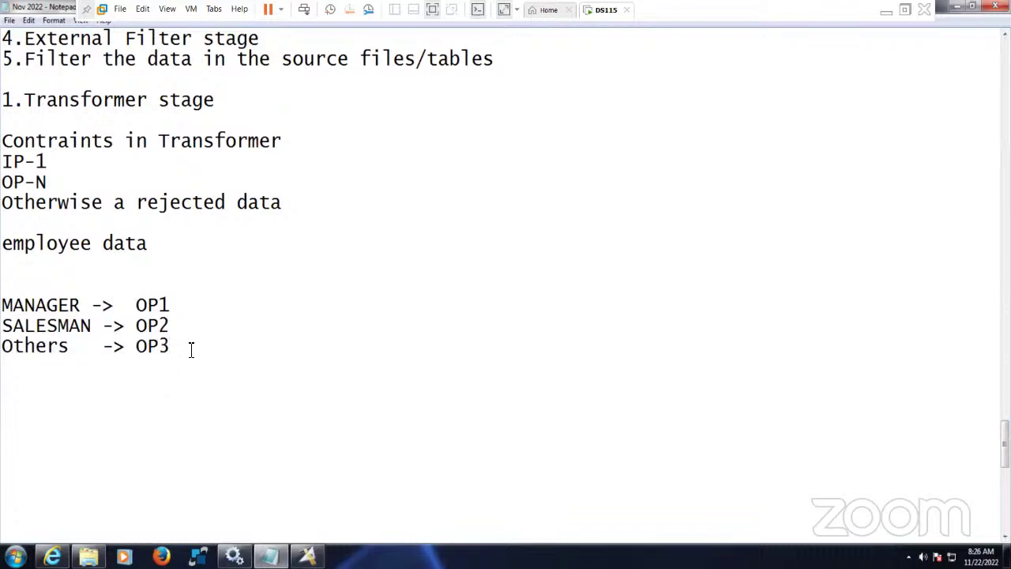
{"action": "scroll", "coordinate": [203, 346], "scroll_direction": "up", "scroll_amount": 1}
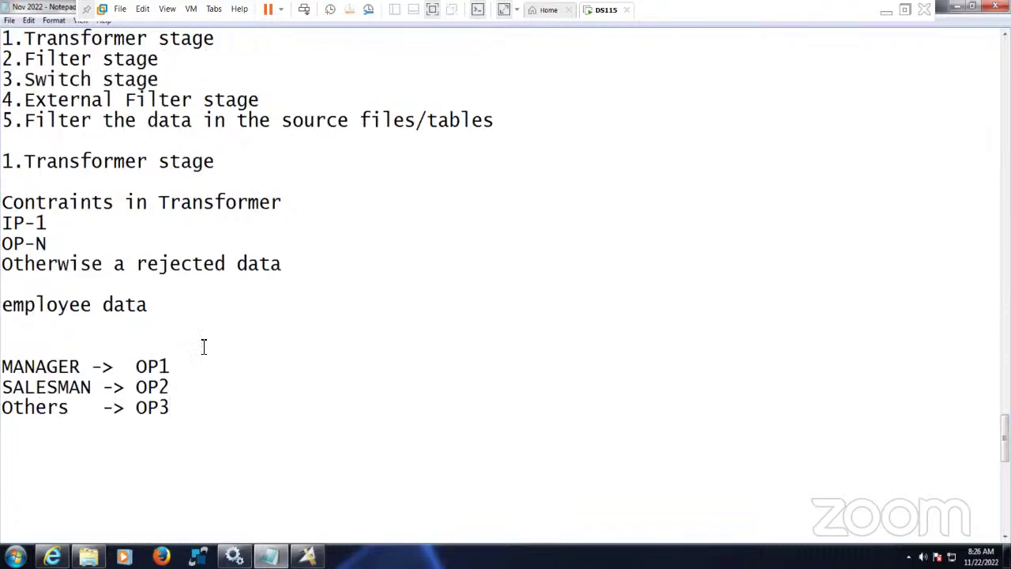
{"action": "scroll", "coordinate": [203, 346], "scroll_direction": "down", "scroll_amount": 1}
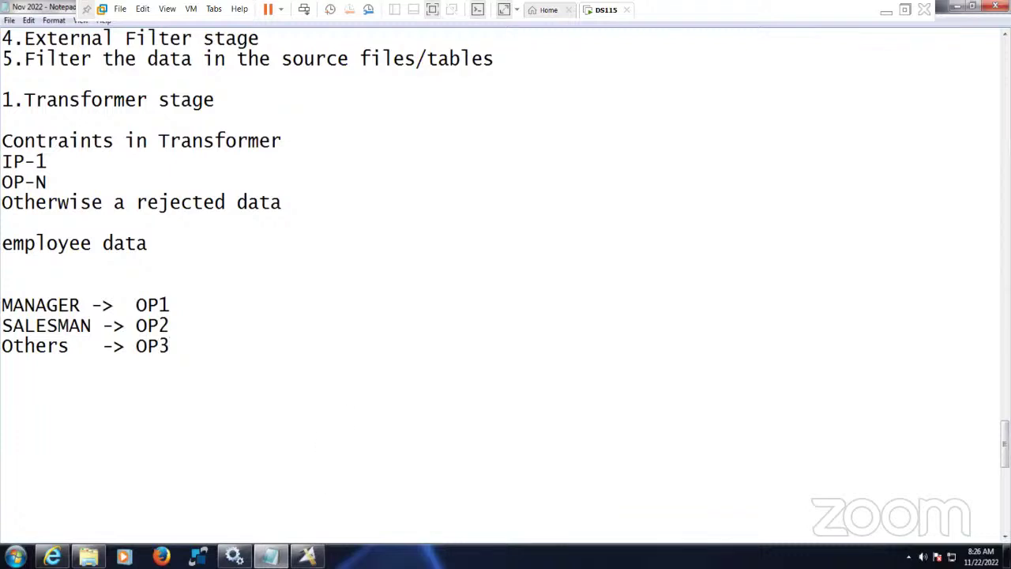
{"action": "left_click", "coordinate": [269, 557]}
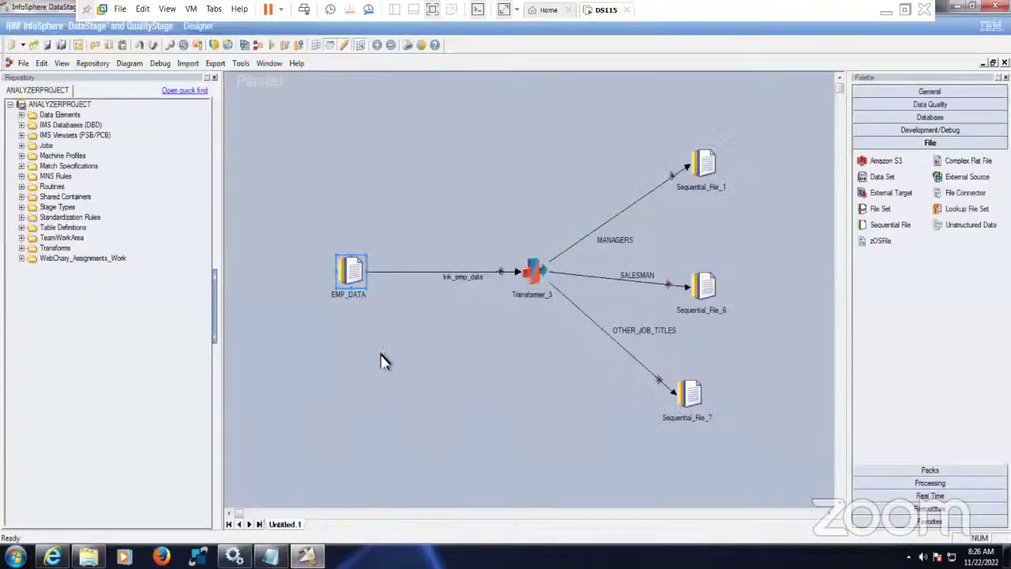
- Set EMP_DATA's source File to Emp_Pipe.txt by browsing the server
{"action": "double_click", "coordinate": [357, 274]}
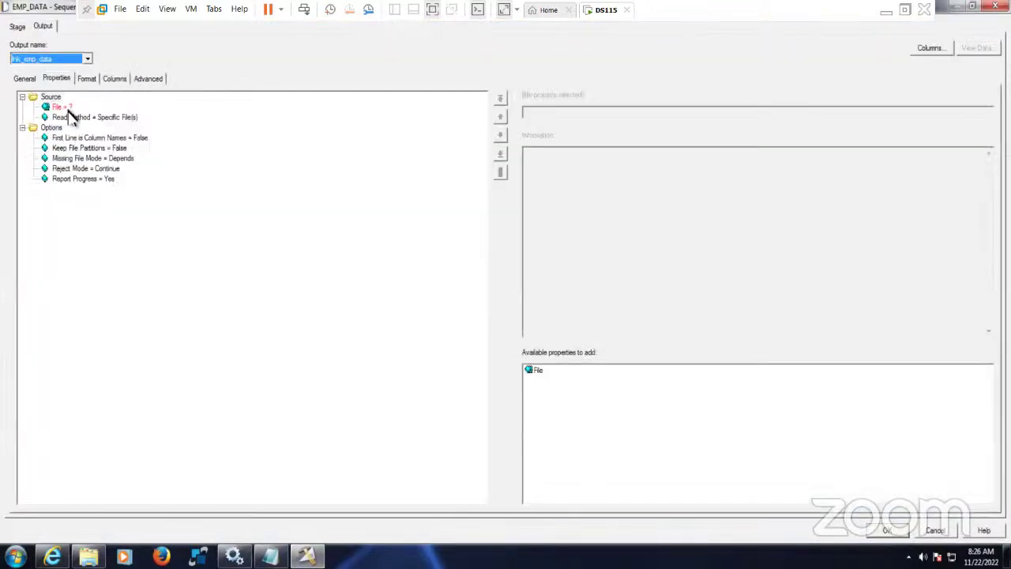
{"action": "left_click", "coordinate": [66, 107]}
{"action": "left_click", "coordinate": [987, 112]}
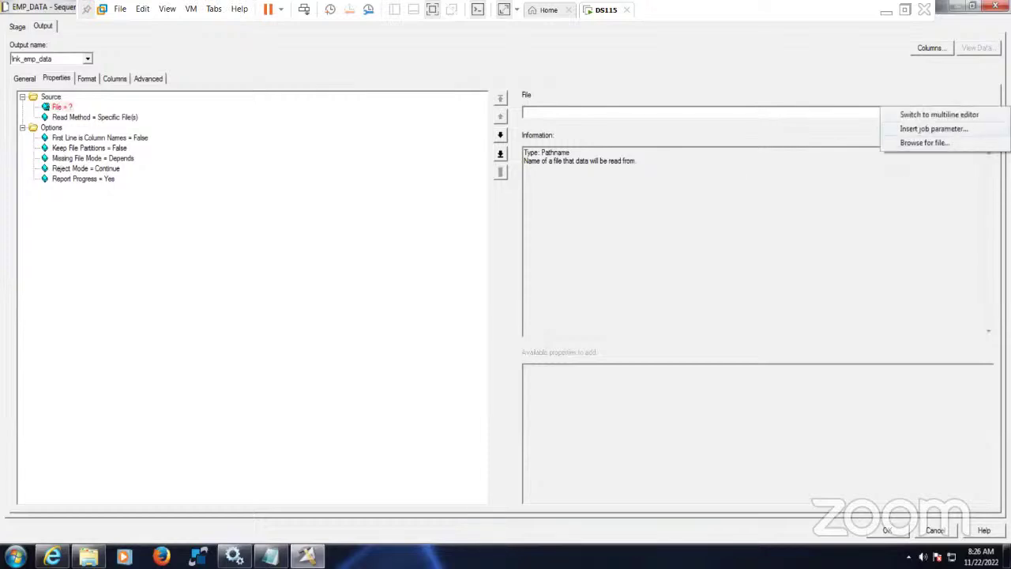
{"action": "left_click", "coordinate": [940, 144]}
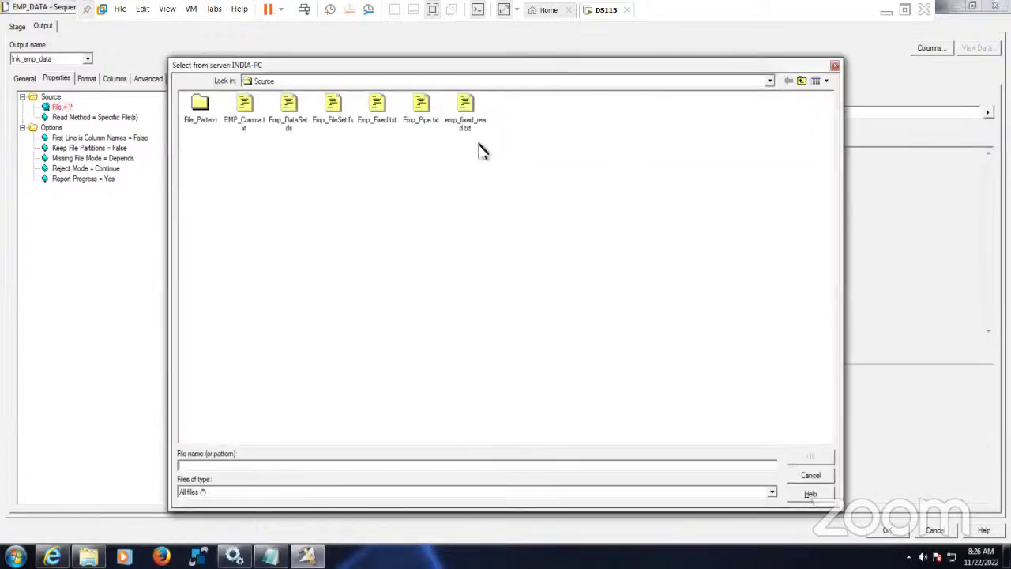
{"action": "left_click", "coordinate": [421, 110]}
{"action": "left_click", "coordinate": [810, 457]}
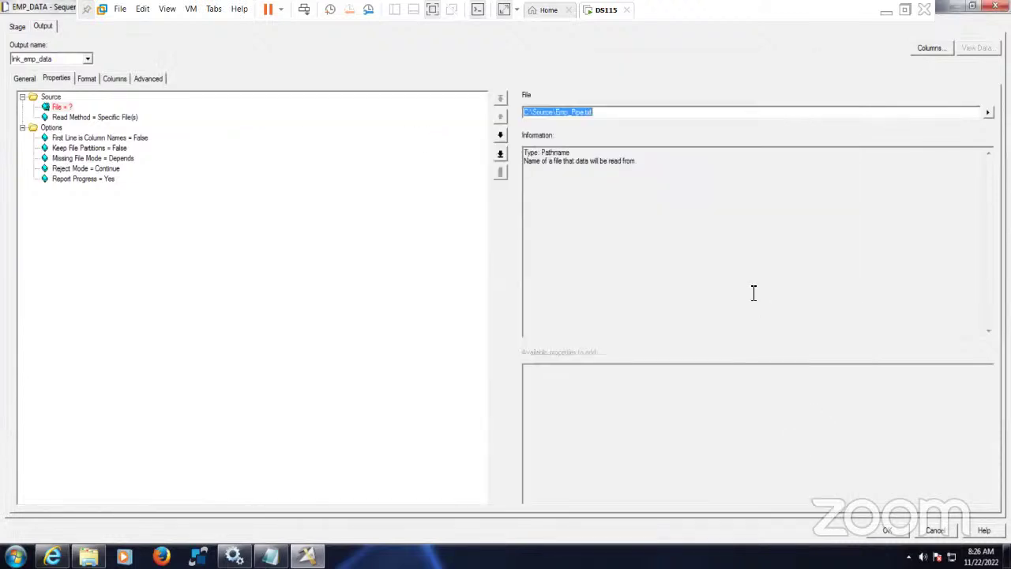
- Set First Line is Column Names to True
{"action": "left_click", "coordinate": [100, 119]}
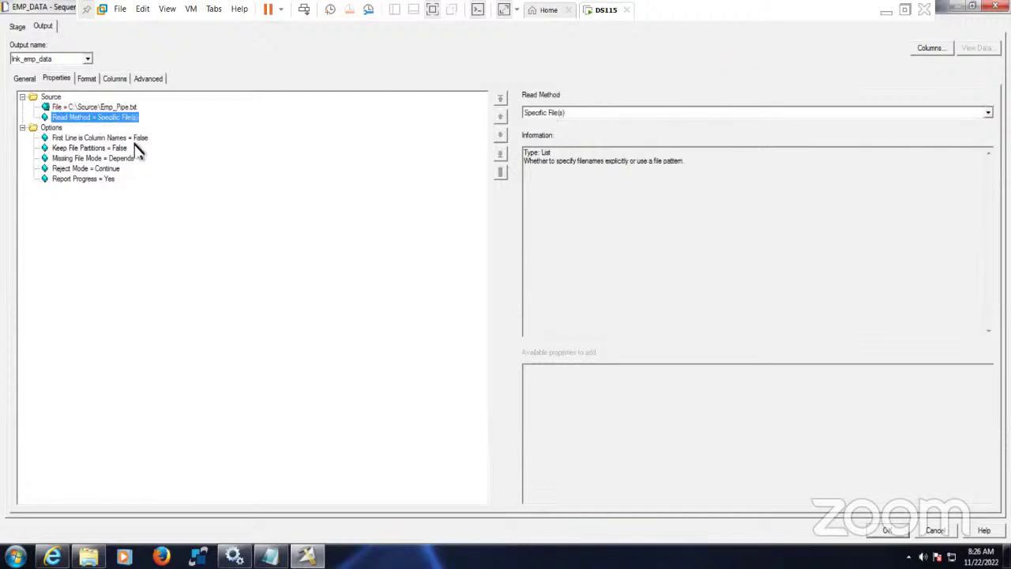
{"action": "left_click", "coordinate": [134, 139]}
{"action": "left_click", "coordinate": [553, 113]}
{"action": "left_click", "coordinate": [553, 131]}
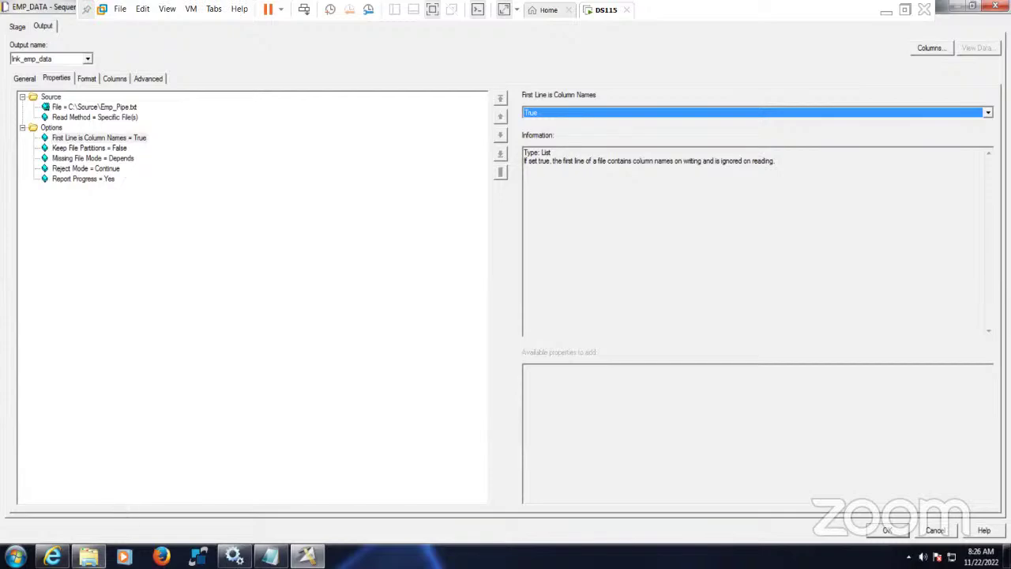
- Open Emp_Pipe.txt in C:\Source to check its column header line, then return to the stage
{"action": "left_click", "coordinate": [88, 557]}
{"action": "double_click", "coordinate": [253, 170]}
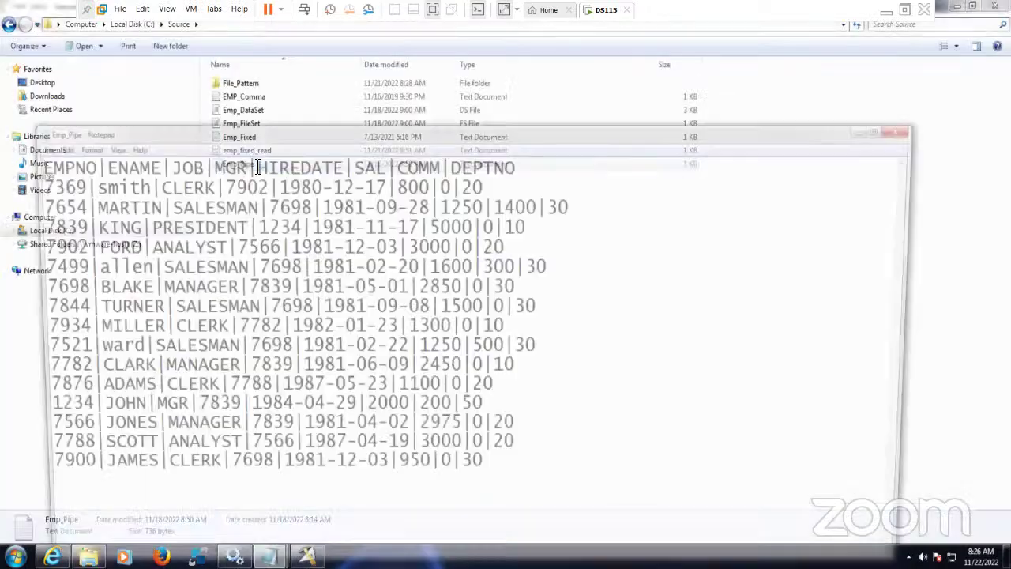
{"action": "left_click_drag", "start_coordinate": [517, 164], "coordinate": [25, 164]}
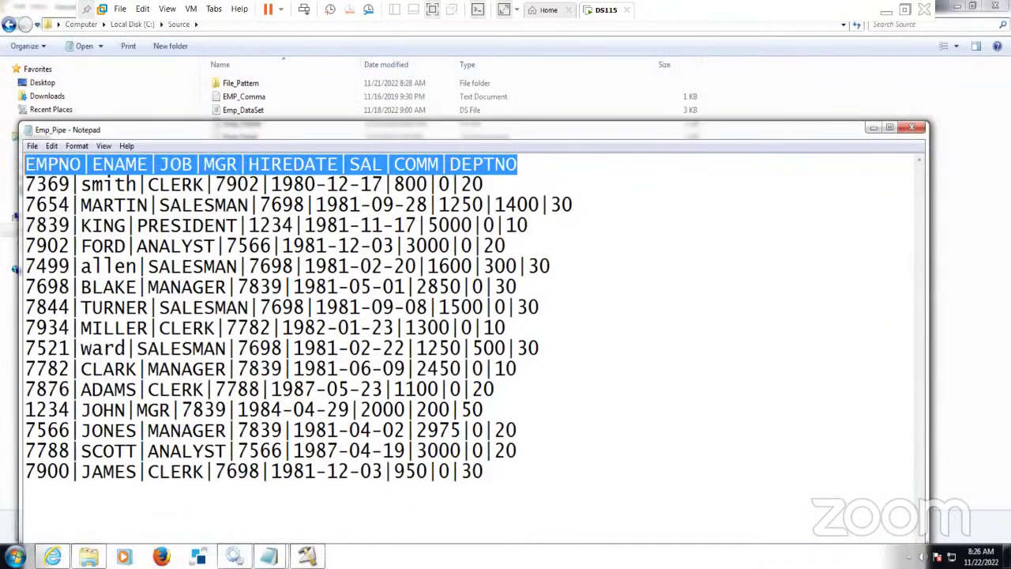
{"action": "left_click", "coordinate": [912, 128]}
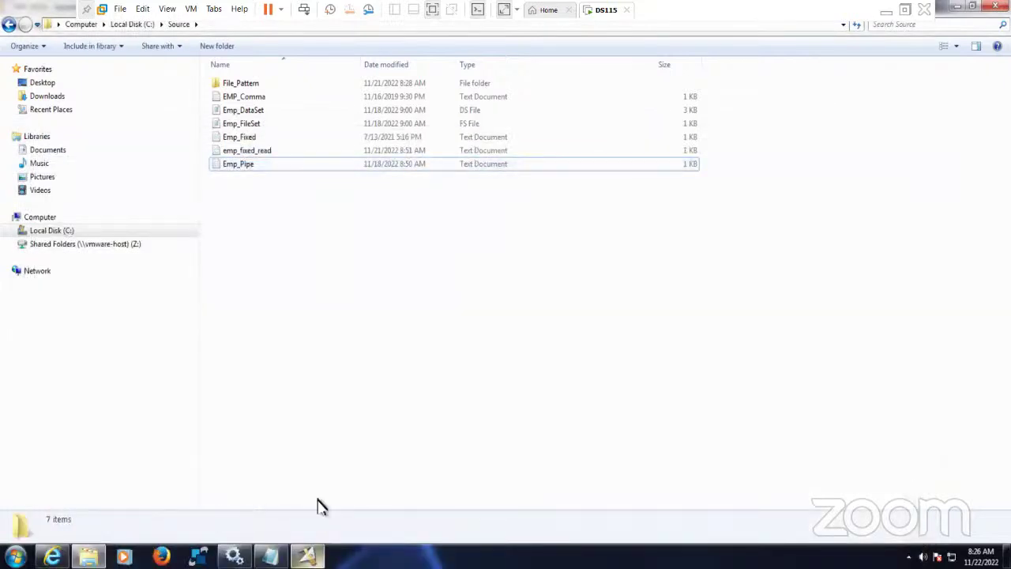
{"action": "left_click", "coordinate": [307, 557]}
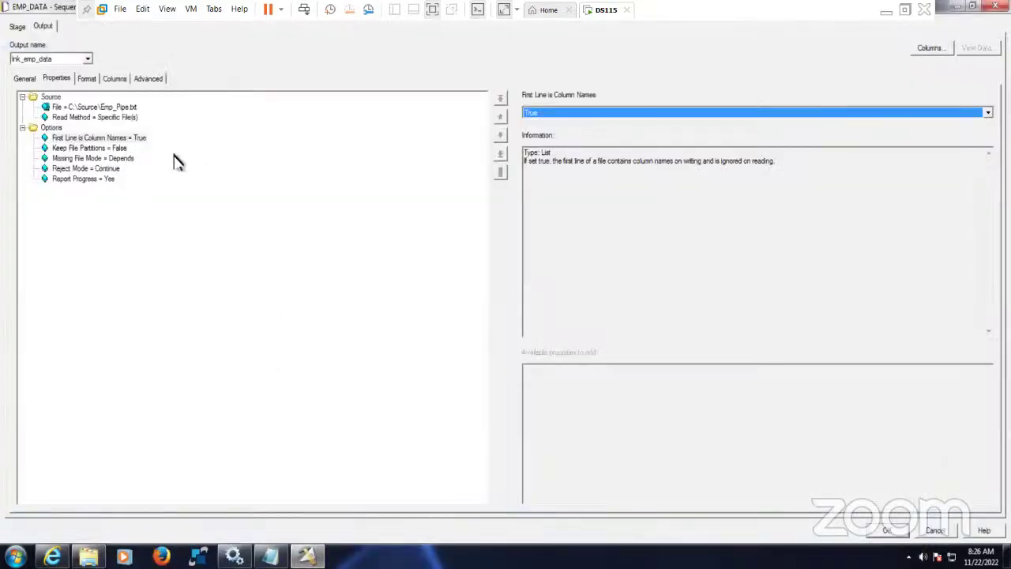
- Review the Keep File Partitions, Missing File Mode, Reject Mode and Report Progress options
{"action": "left_click", "coordinate": [86, 148]}
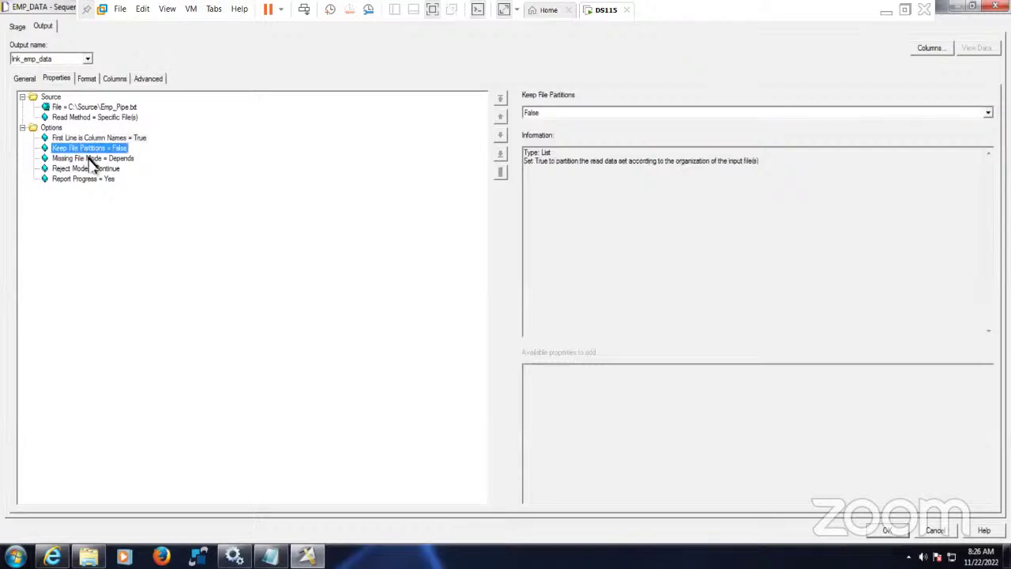
{"action": "left_click", "coordinate": [91, 158]}
{"action": "left_click", "coordinate": [95, 168]}
{"action": "left_click", "coordinate": [100, 179]}
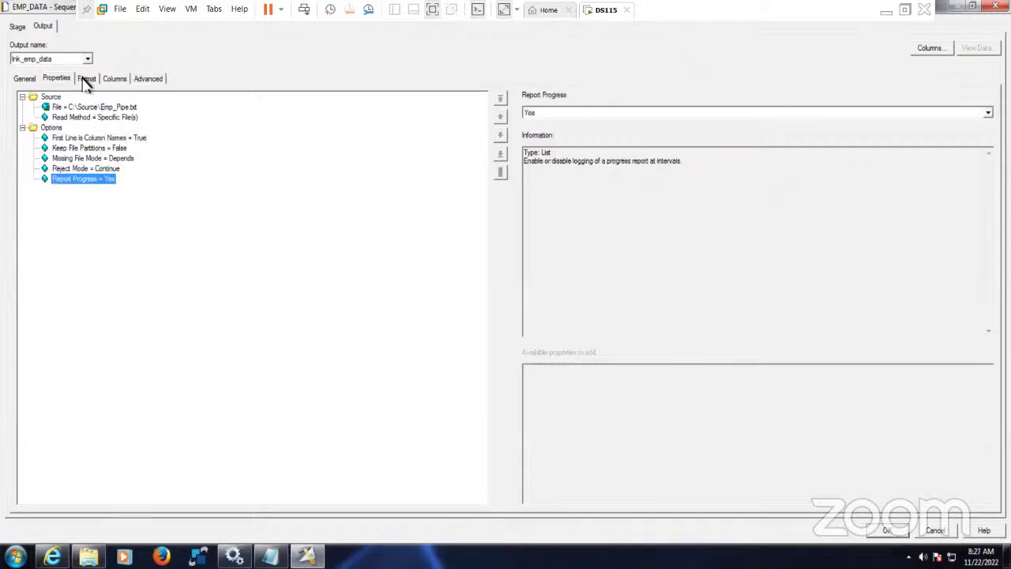
{"action": "left_click", "coordinate": [104, 138]}
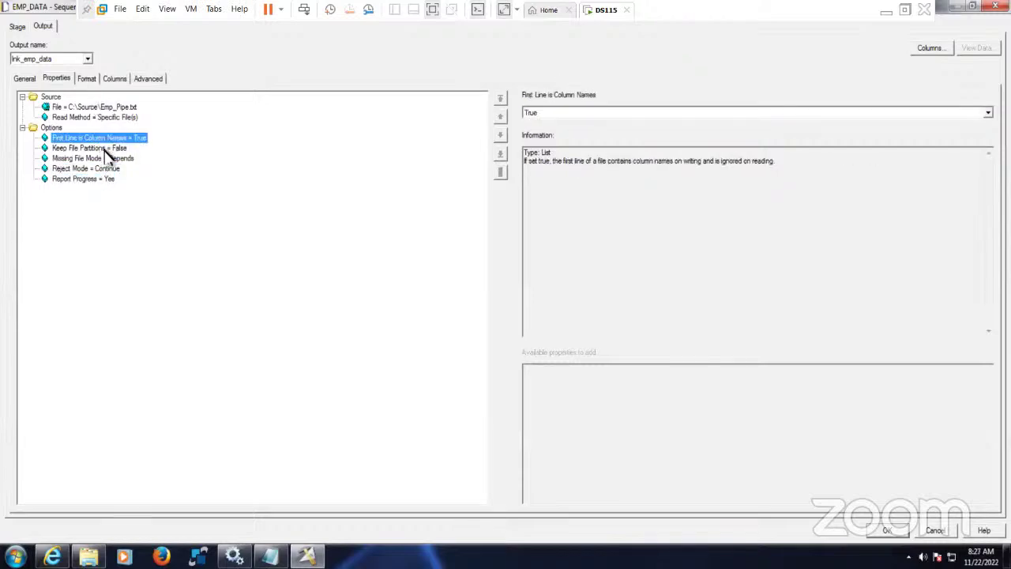
{"action": "left_click", "coordinate": [106, 148]}
{"action": "left_click", "coordinate": [107, 158]}
{"action": "left_click", "coordinate": [107, 170]}
{"action": "left_click", "coordinate": [108, 179]}
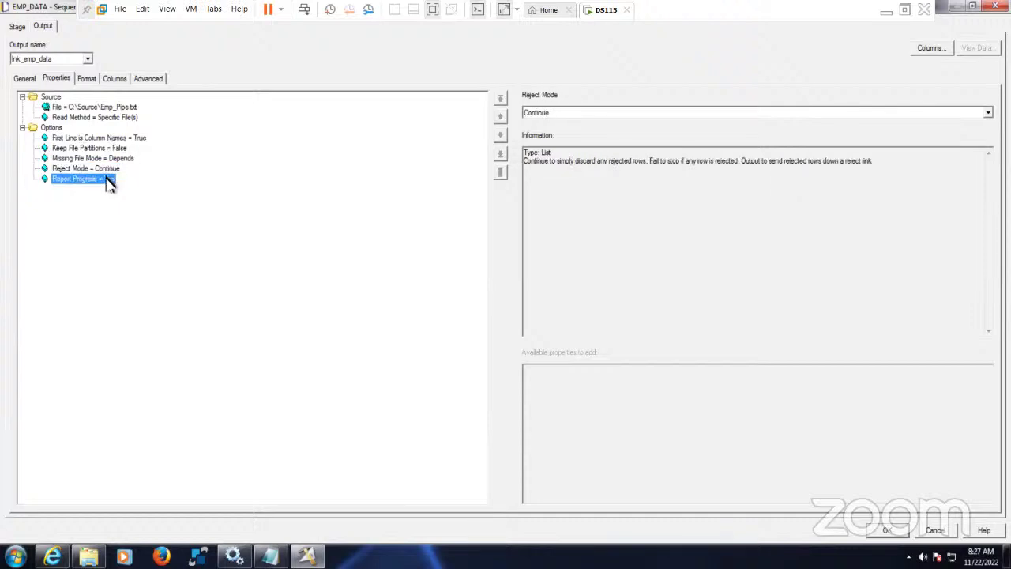
- On the Format tab, remove Quote = double and change the field delimiter from comma to |
{"action": "left_click", "coordinate": [88, 79]}
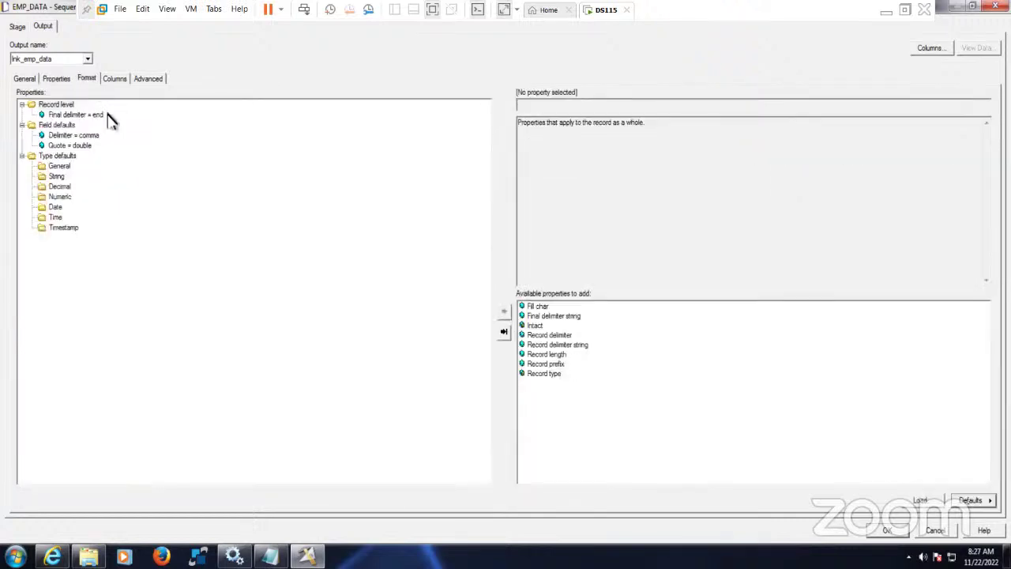
{"action": "left_click", "coordinate": [79, 147]}
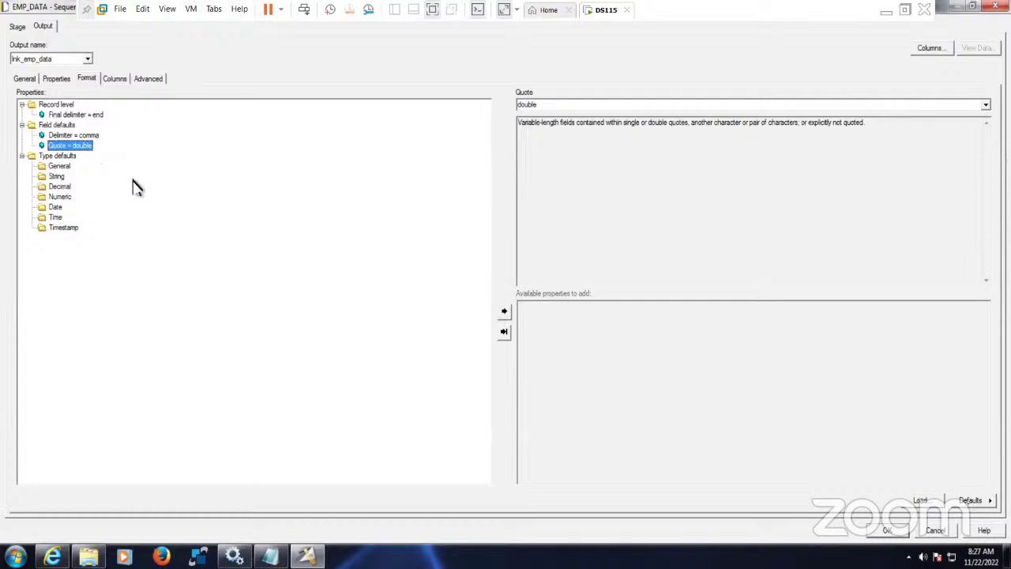
{"action": "key", "text": "Delete"}
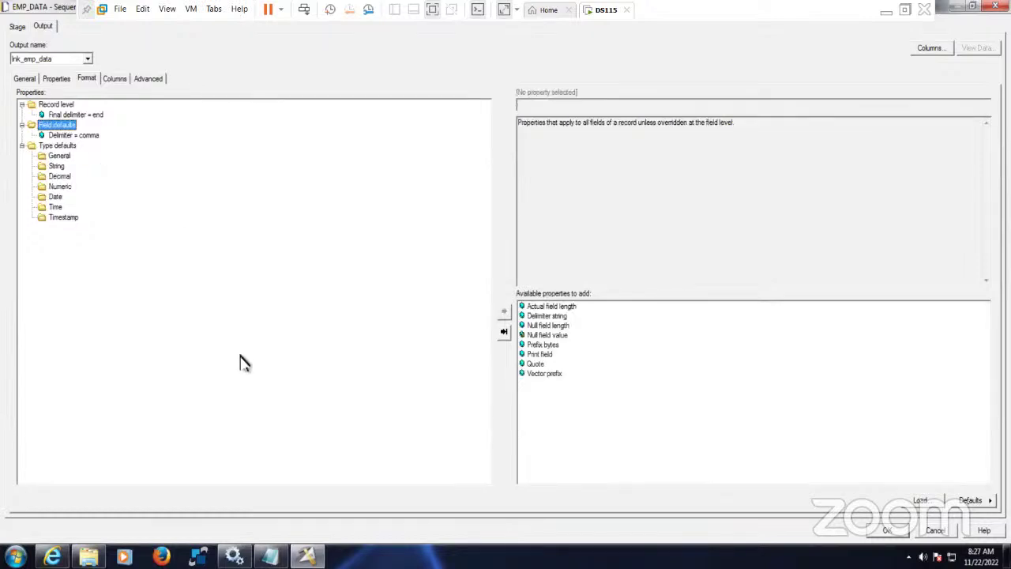
{"action": "left_click", "coordinate": [77, 136]}
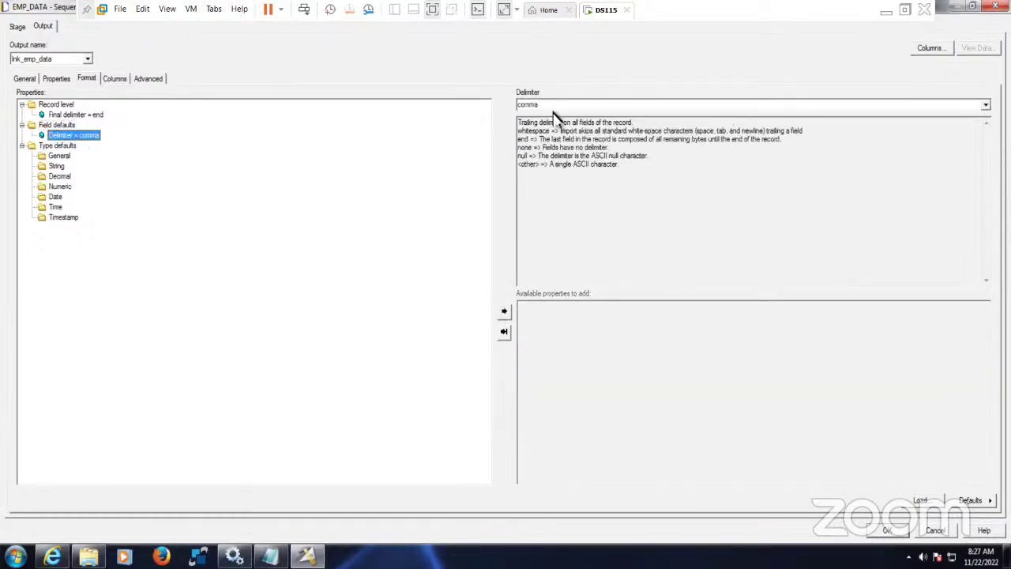
{"action": "left_click", "coordinate": [574, 105]}
{"action": "type", "text": "|"}
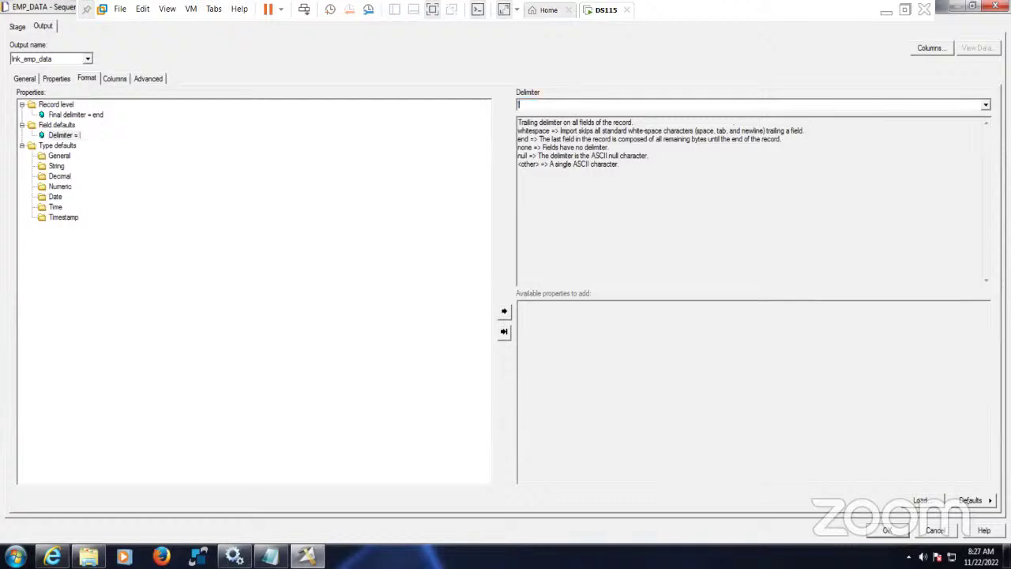
- Add a Null field value setting under Field defaults
{"action": "left_click", "coordinate": [63, 125]}
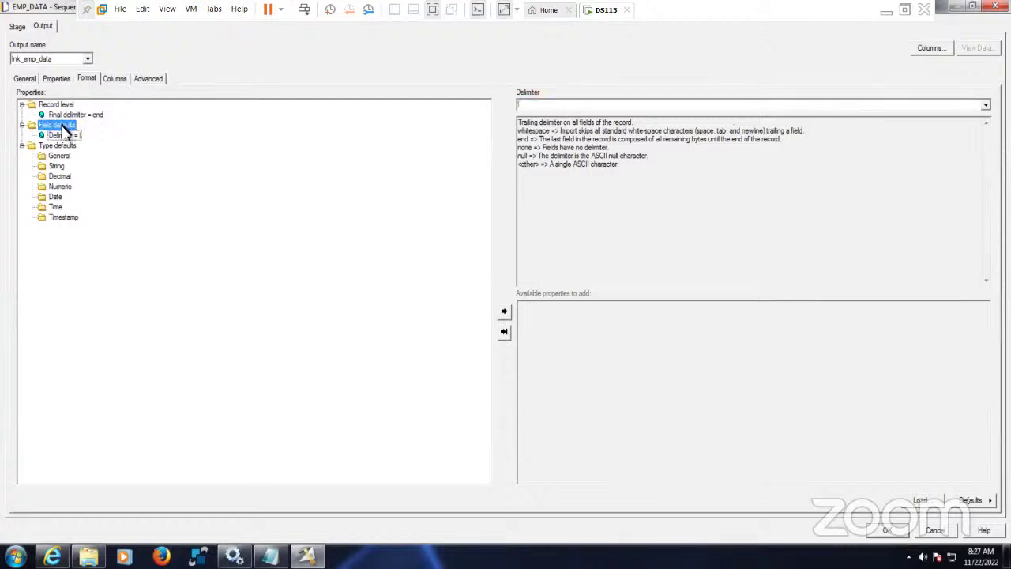
{"action": "double_click", "coordinate": [556, 345]}
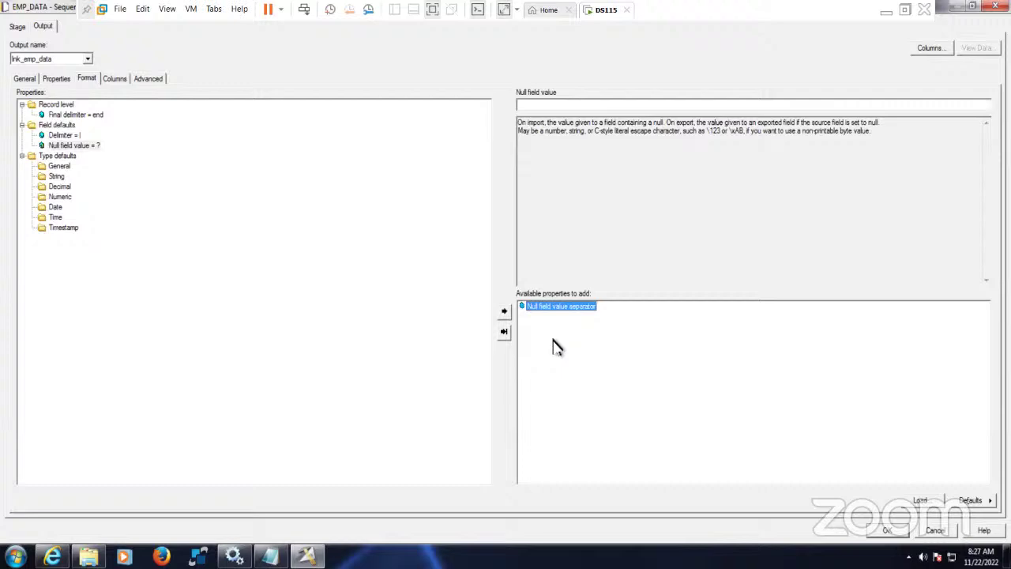
{"action": "left_click", "coordinate": [541, 106]}
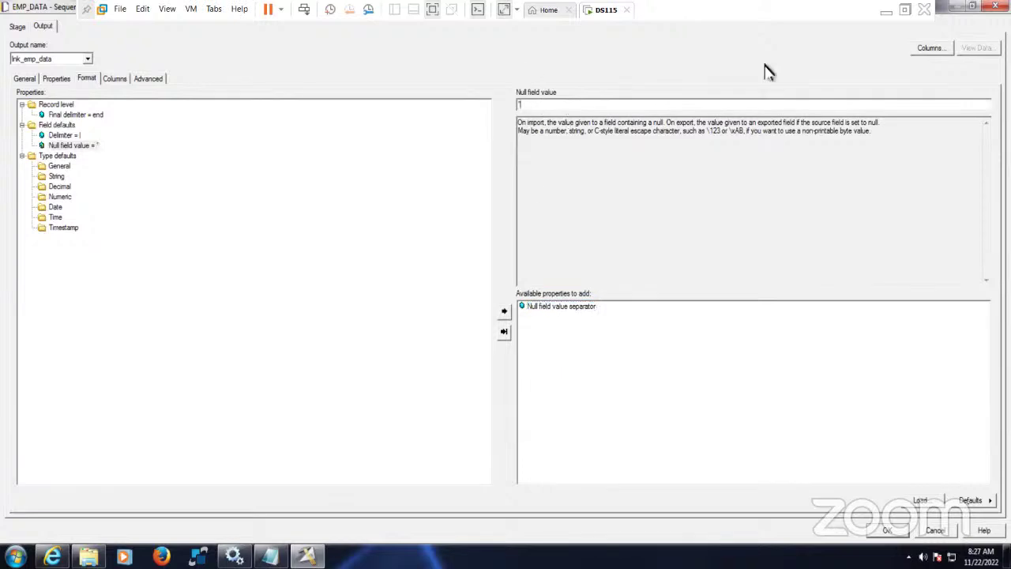
{"action": "left_click", "coordinate": [116, 79]}
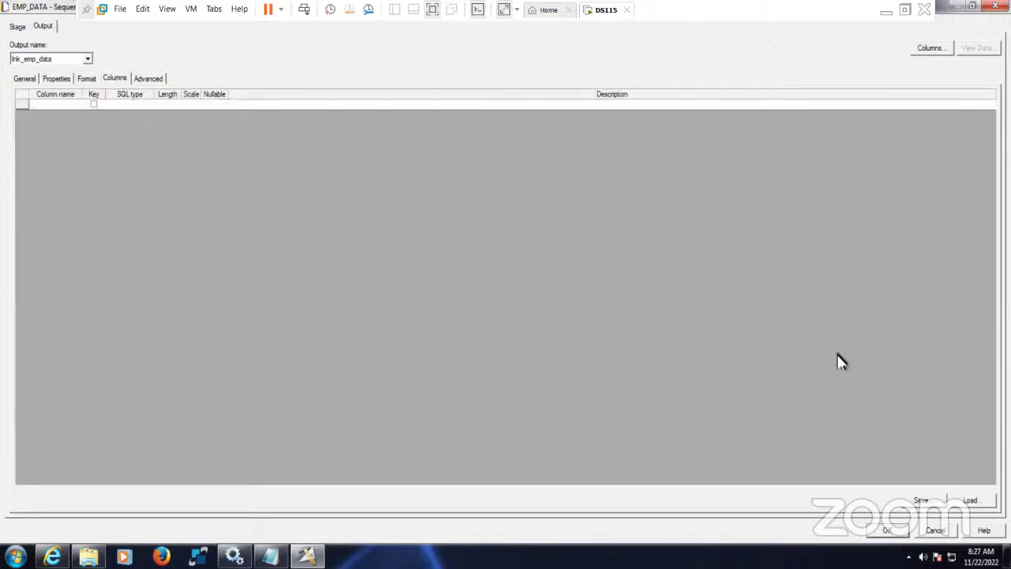
- Load the Emp_Pipe.txt table definition from Sequential > Source, accepting all eight columns
{"action": "left_click", "coordinate": [971, 500]}
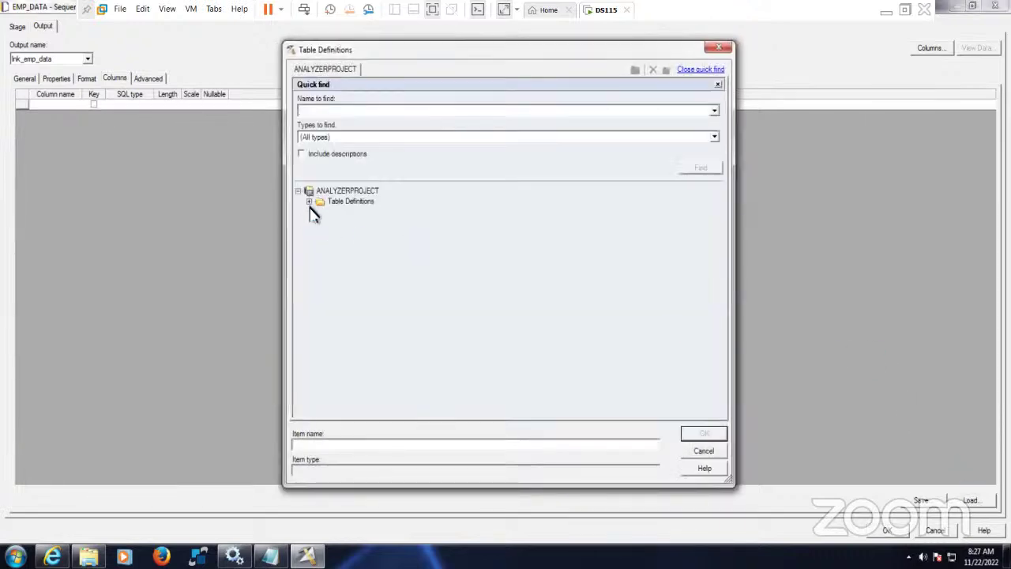
{"action": "left_click", "coordinate": [309, 200]}
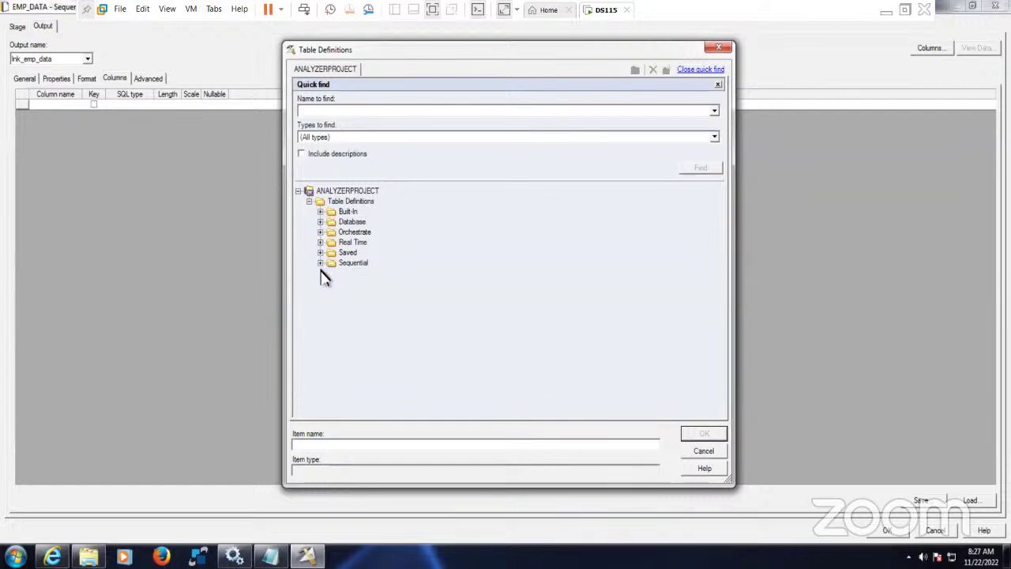
{"action": "left_click", "coordinate": [320, 262]}
{"action": "left_click", "coordinate": [331, 273]}
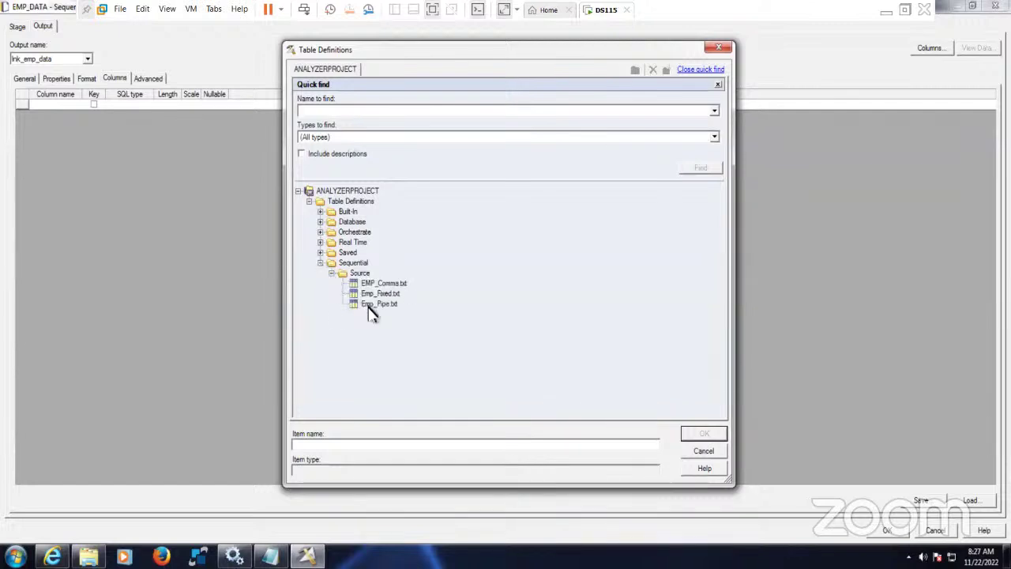
{"action": "left_click", "coordinate": [383, 304]}
{"action": "left_click", "coordinate": [701, 433]}
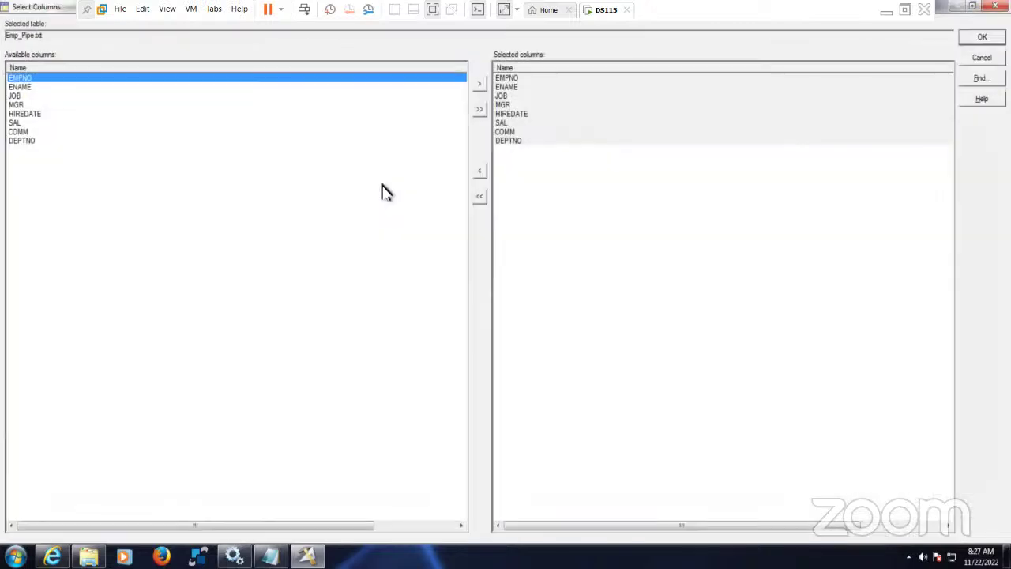
{"action": "key", "text": "Return"}
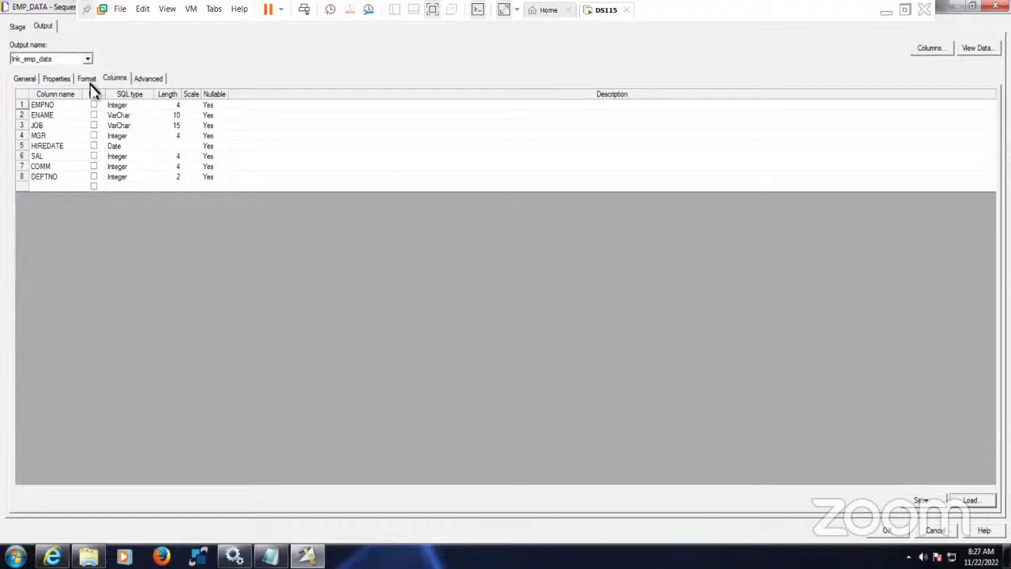
- Preview up to 9999 EMP_DATA rows and widen HIREDATE to read full dates
{"action": "left_click", "coordinate": [977, 48]}
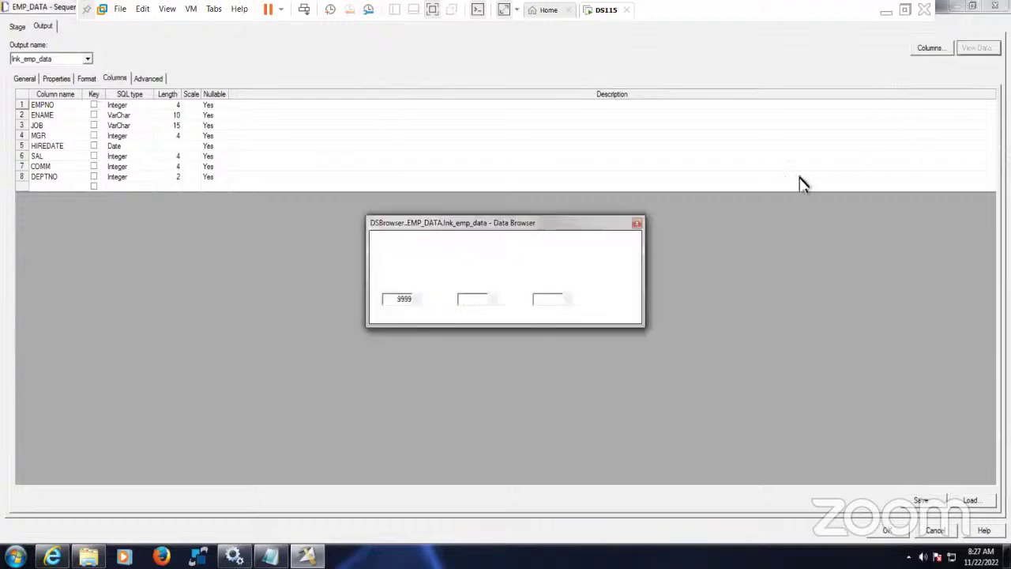
{"action": "left_click", "coordinate": [609, 245]}
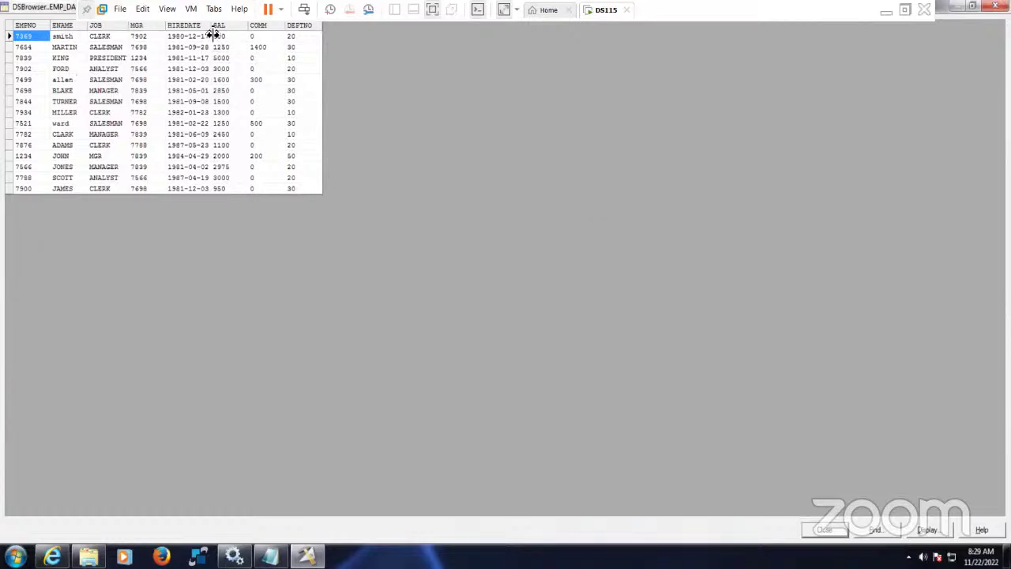
{"action": "left_click_drag", "start_coordinate": [211, 33], "coordinate": [235, 34]}
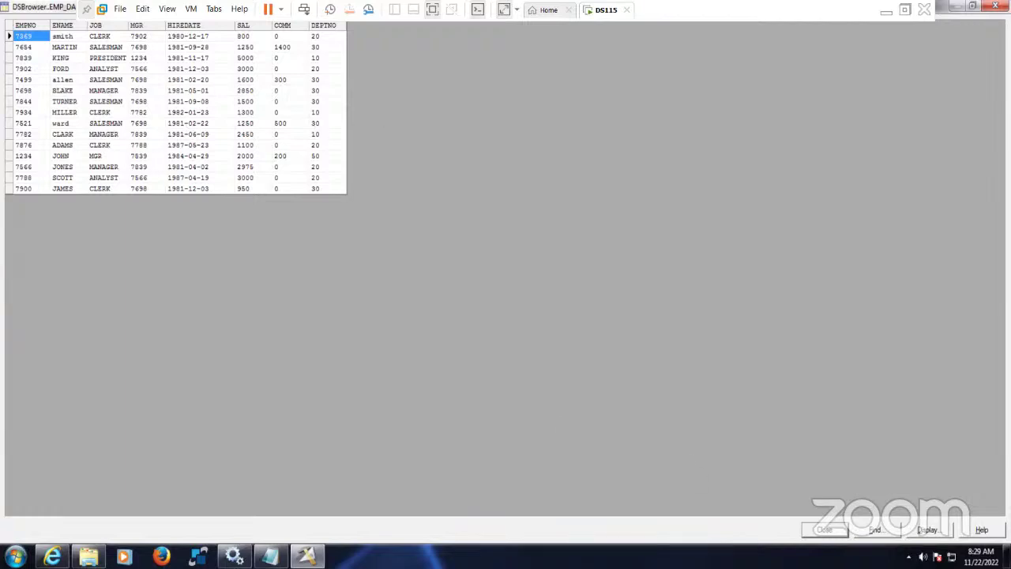
{"action": "left_click", "coordinate": [824, 529]}
- Recheck the Properties and Format tabs and the pipe delimiter, then close the source stage dialog
{"action": "left_click", "coordinate": [87, 80]}
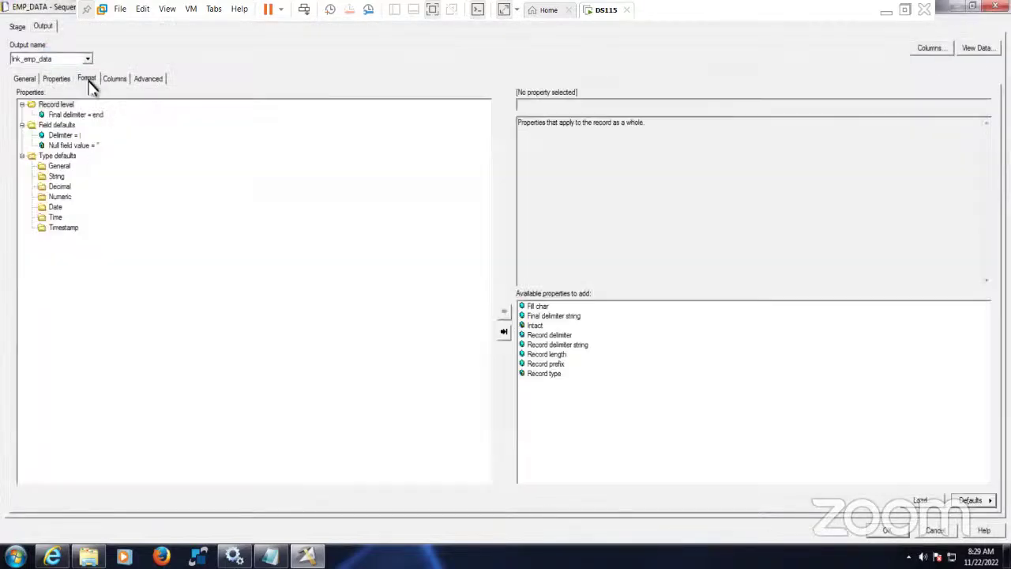
{"action": "left_click", "coordinate": [62, 79]}
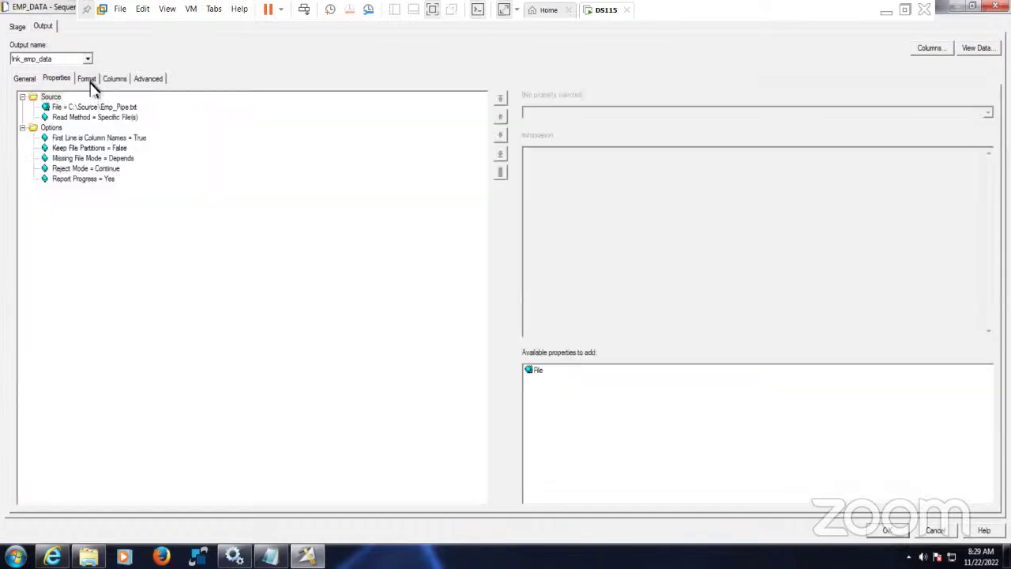
{"action": "left_click", "coordinate": [88, 80]}
{"action": "left_click", "coordinate": [65, 136]}
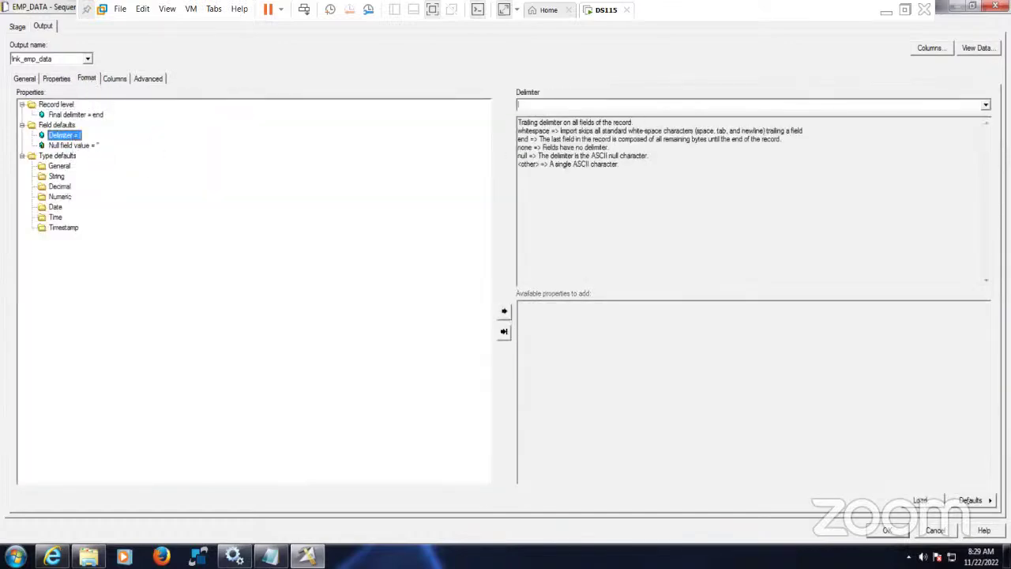
{"action": "left_click", "coordinate": [985, 105]}
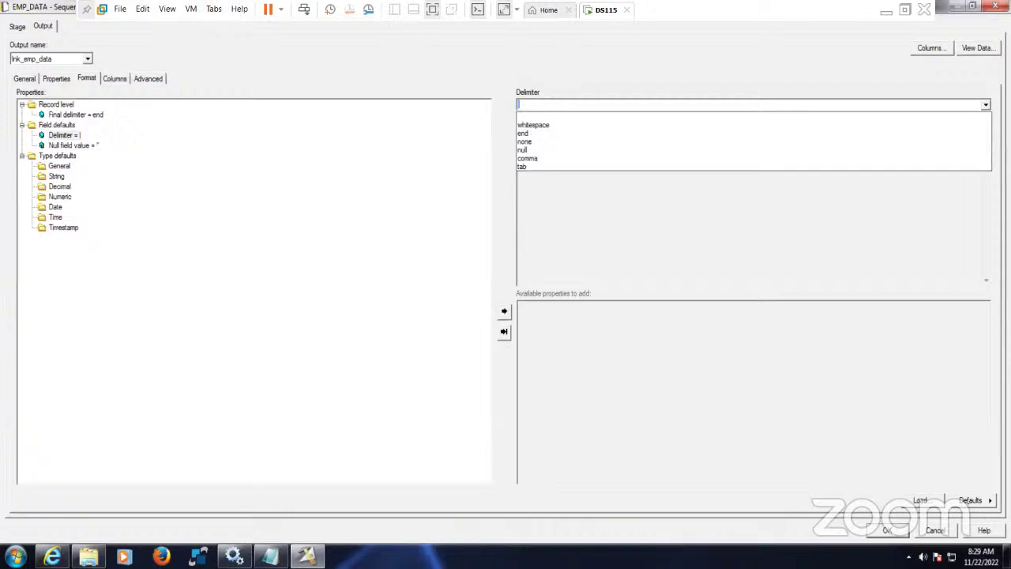
{"action": "key", "text": "Escape"}
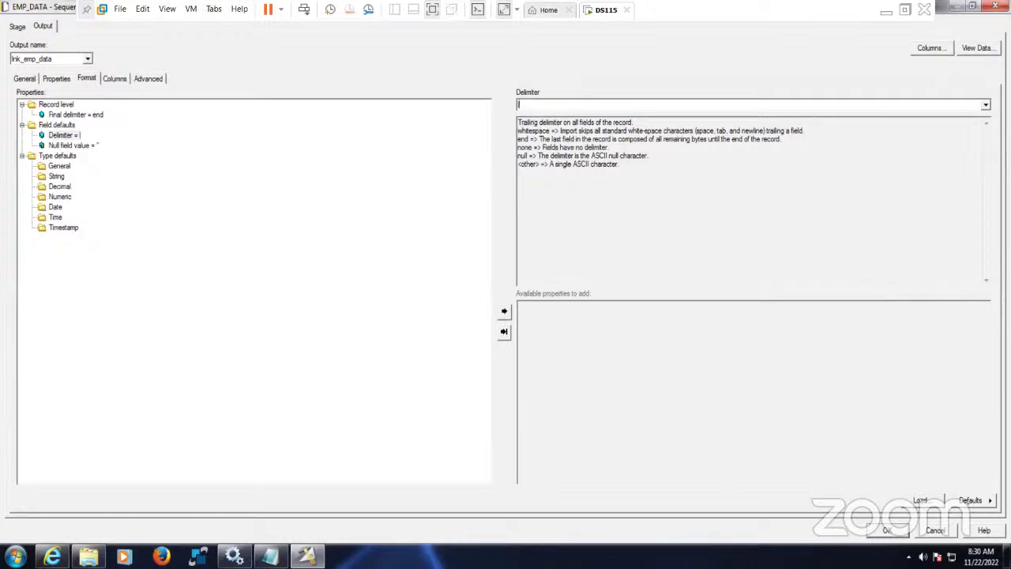
{"action": "key", "text": "Return"}
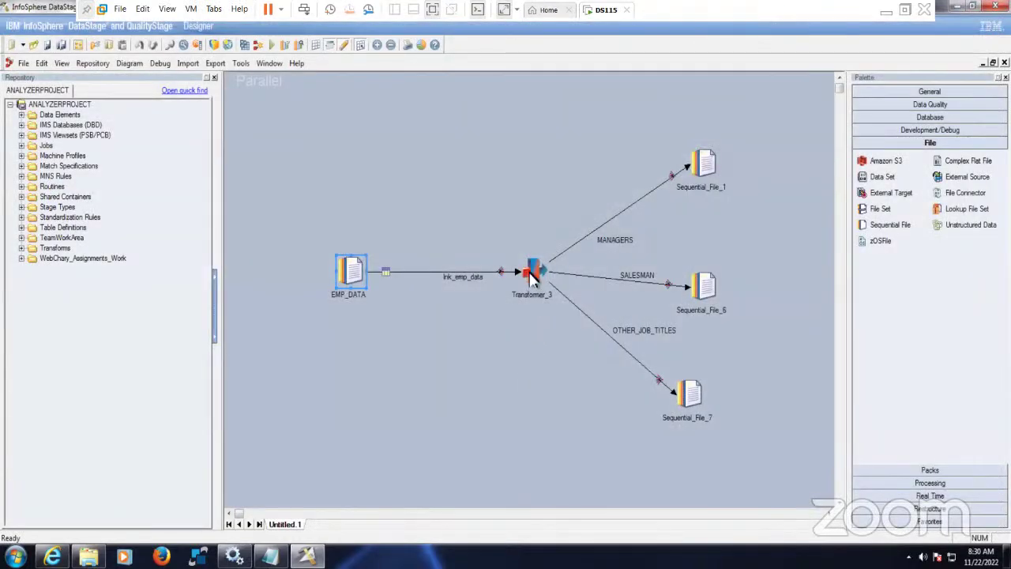
- Open Transformer_3 and look over the MANAGERS, SALESMAN and OTHER_JOB_TITLES output columns
{"action": "double_click", "coordinate": [533, 277]}
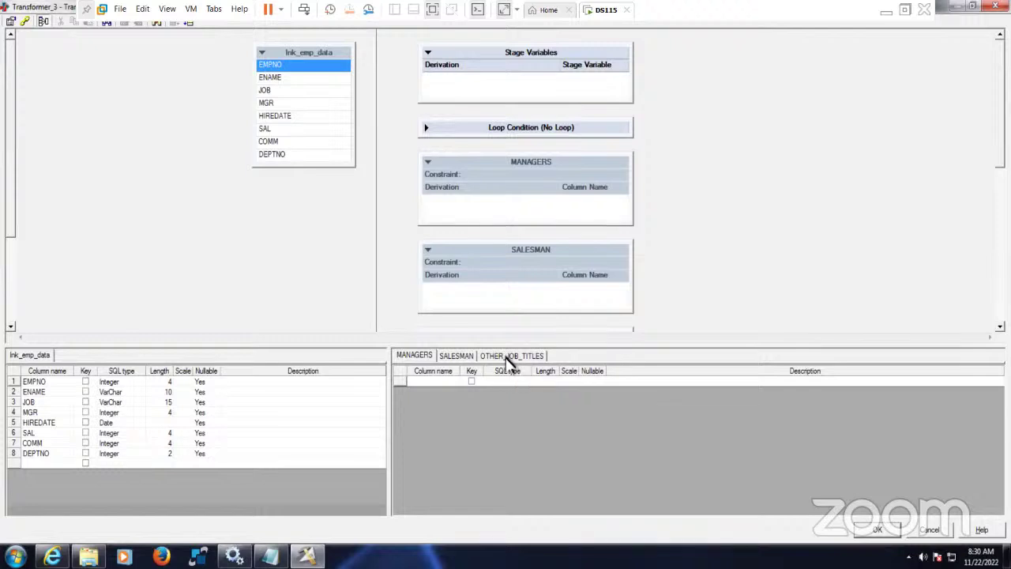
{"action": "left_click", "coordinate": [458, 356]}
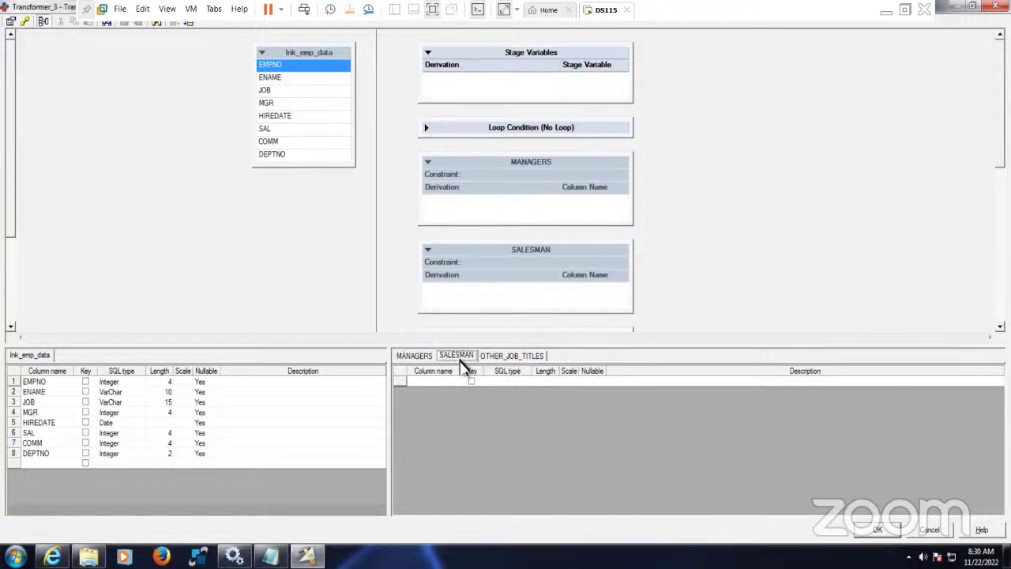
{"action": "left_click", "coordinate": [514, 356]}
{"action": "left_click", "coordinate": [417, 356]}
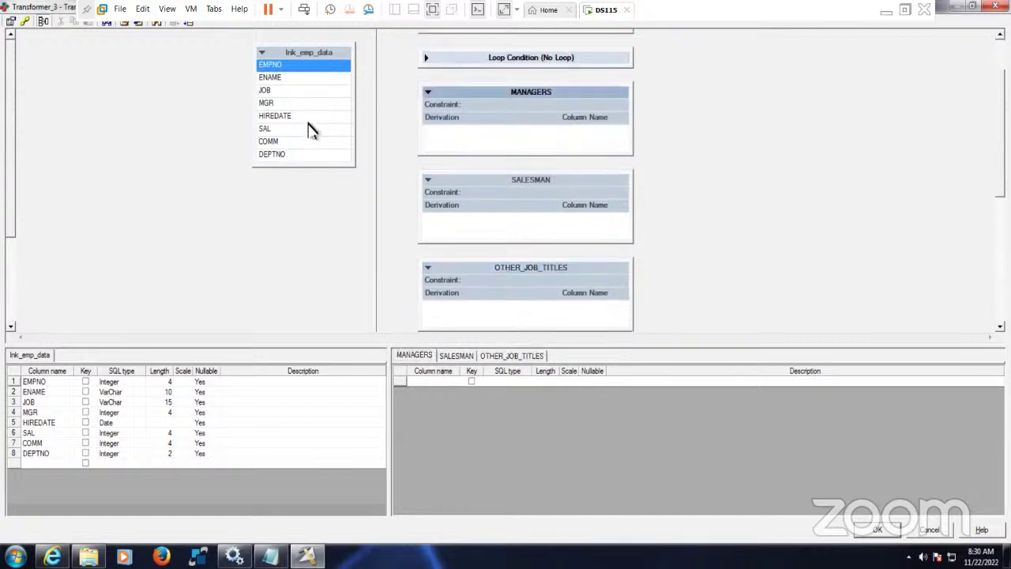
- Drag all eight lnk_emp_data columns into MANAGERS, SALESMAN and OTHER_JOB_TITLES
{"action": "left_click", "coordinate": [310, 119]}
{"action": "left_click", "coordinate": [329, 53]}
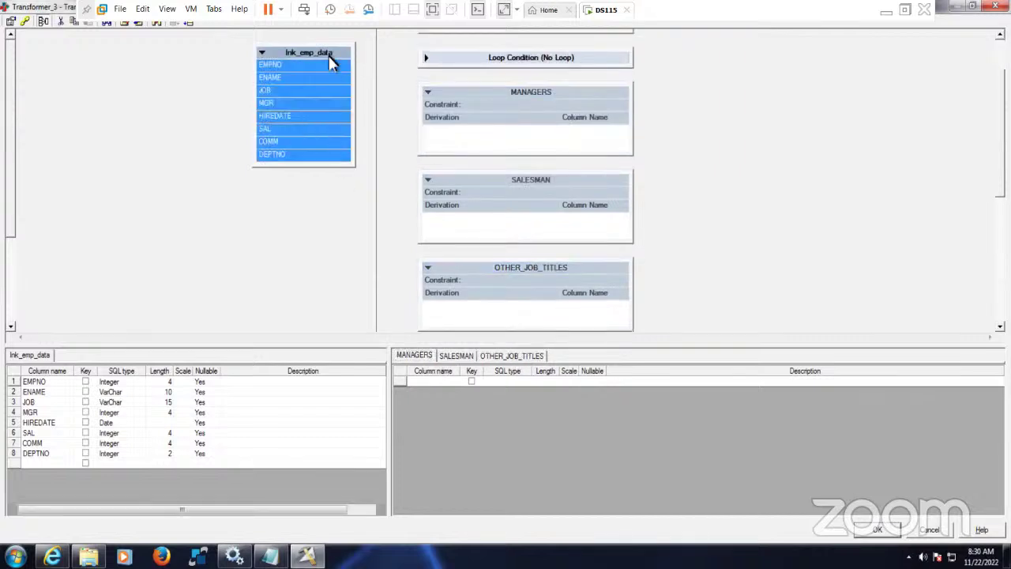
{"action": "left_click_drag", "start_coordinate": [342, 54], "coordinate": [473, 143]}
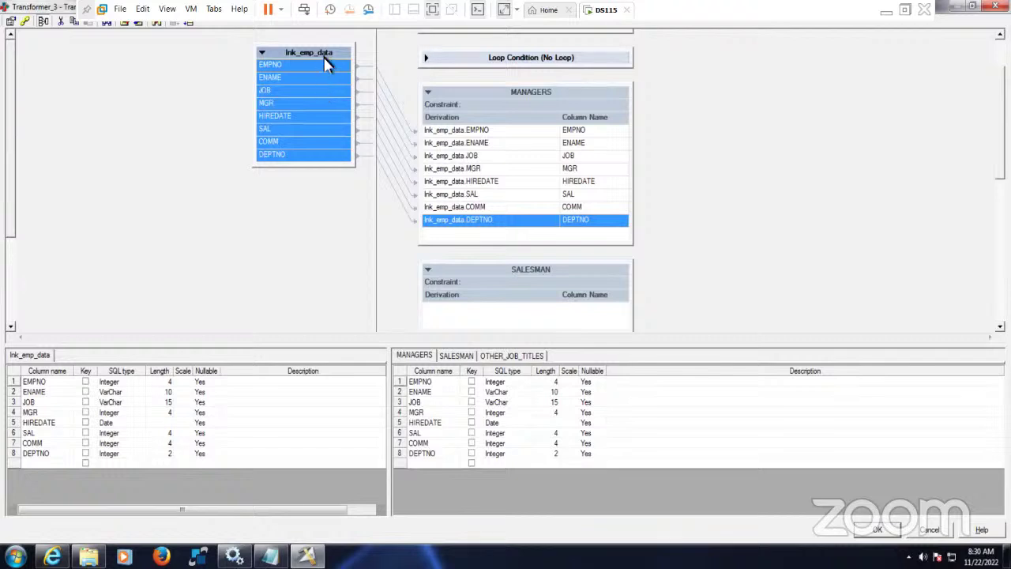
{"action": "left_click_drag", "start_coordinate": [324, 56], "coordinate": [445, 310]}
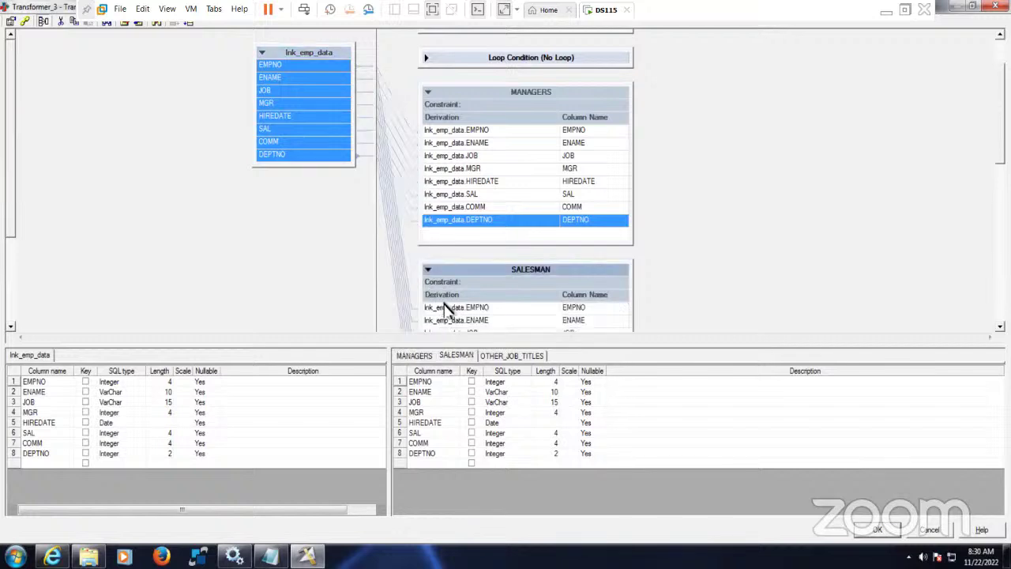
{"action": "left_click", "coordinate": [512, 356]}
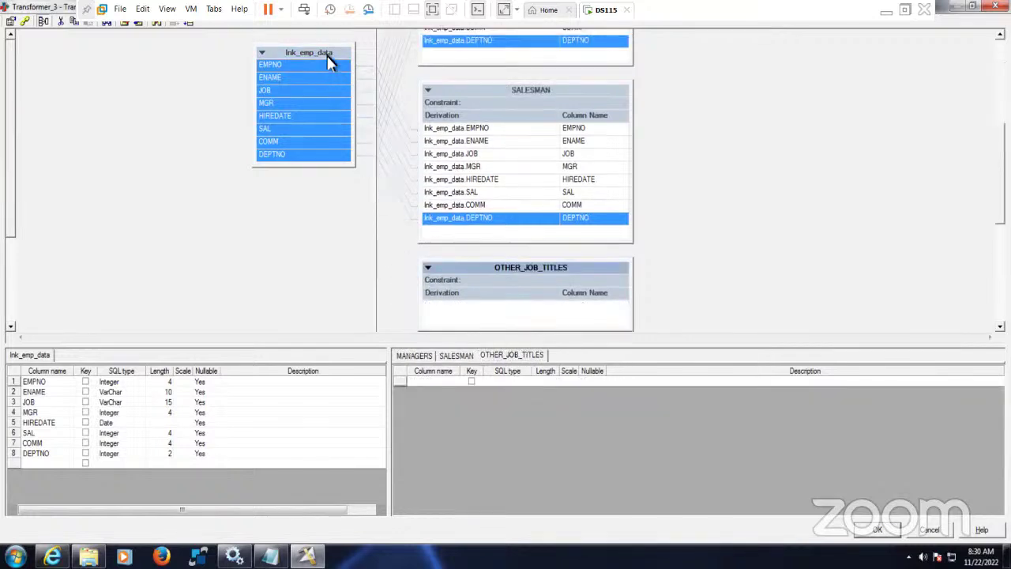
{"action": "left_click_drag", "start_coordinate": [330, 63], "coordinate": [433, 323]}
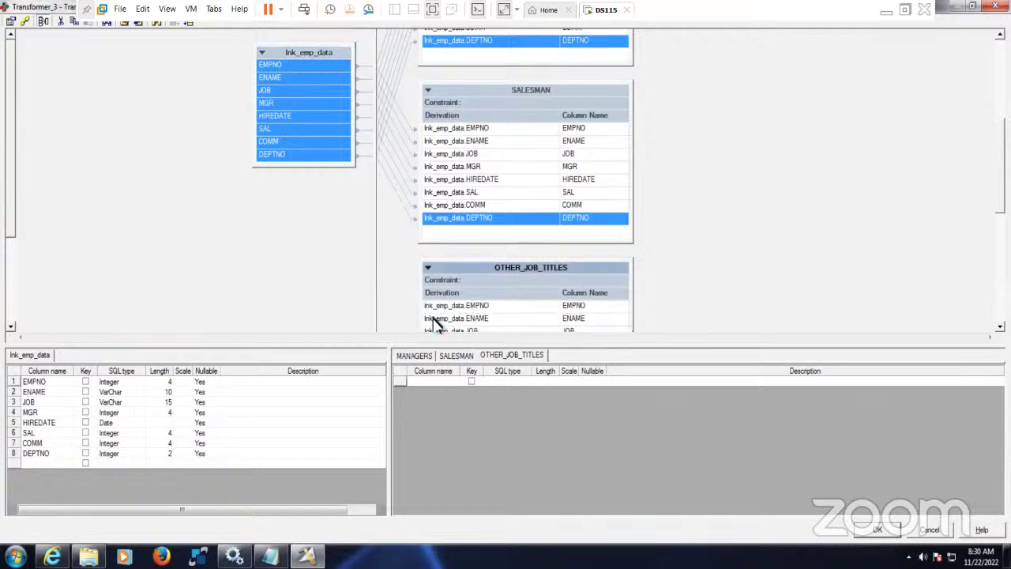
{"action": "left_click", "coordinate": [415, 356]}
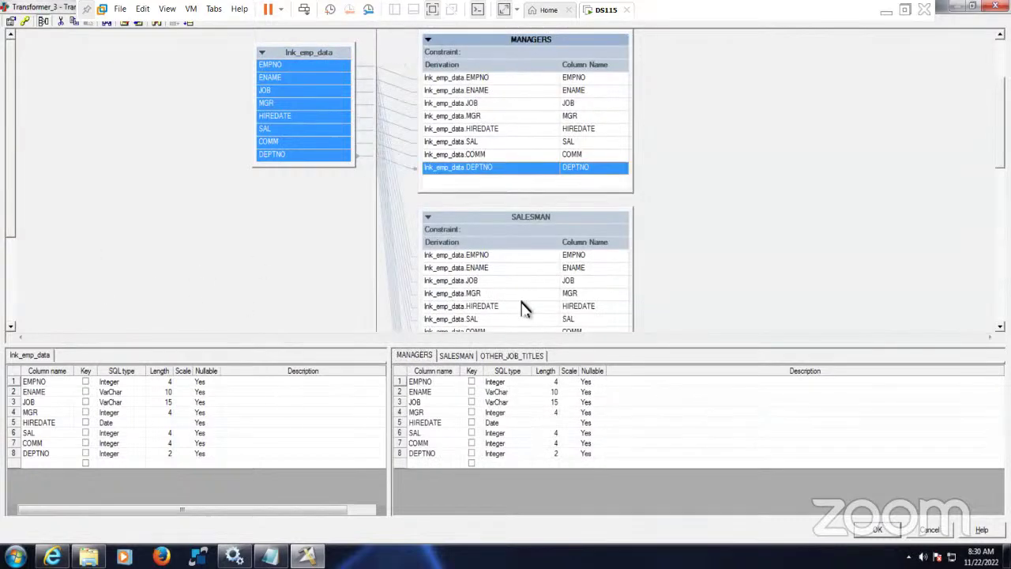
- Delete MGR, HIREDATE and COMM from the MANAGERS output
{"action": "left_click", "coordinate": [575, 117]}
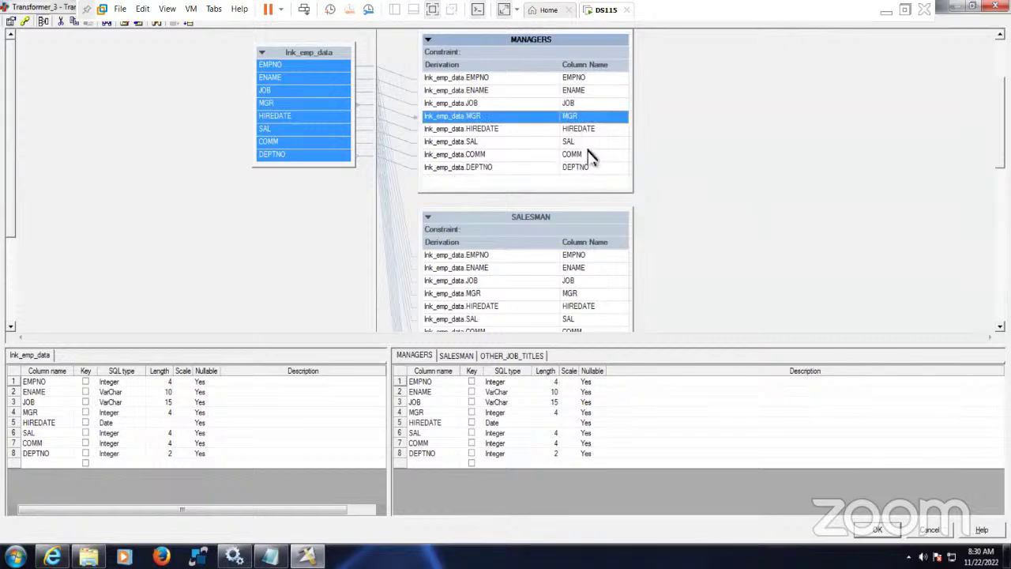
{"action": "key", "text": "shift+Down"}
{"action": "key", "text": "Delete"}
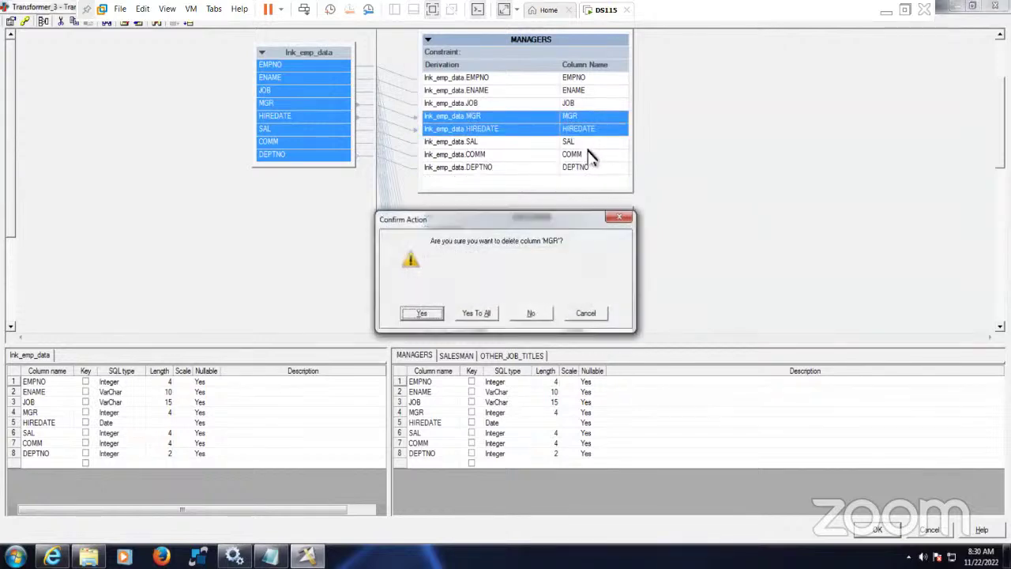
{"action": "key", "text": "Tab"}
{"action": "key", "text": "Return"}
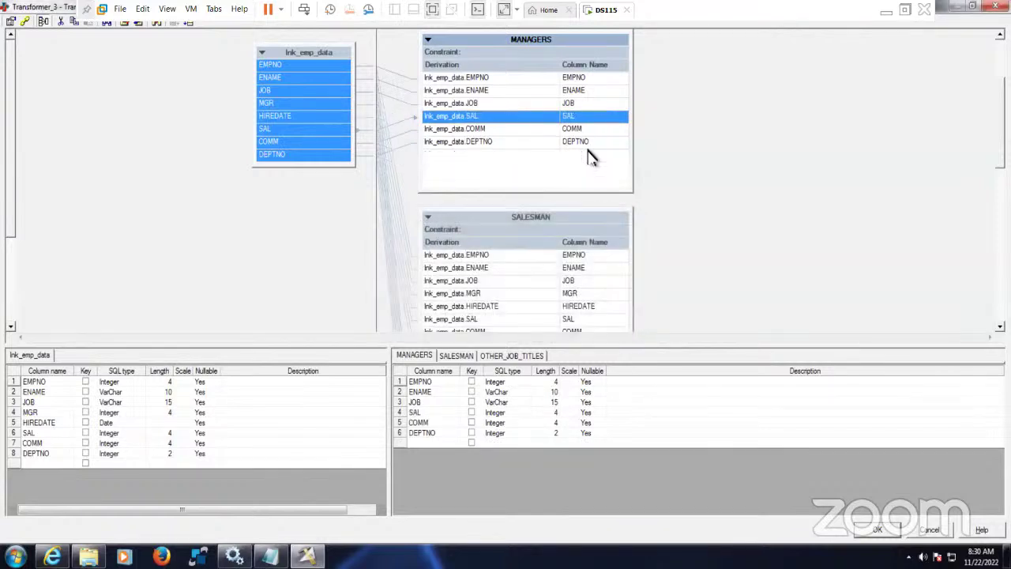
{"action": "key", "text": "Down"}
{"action": "key", "text": "Down"}
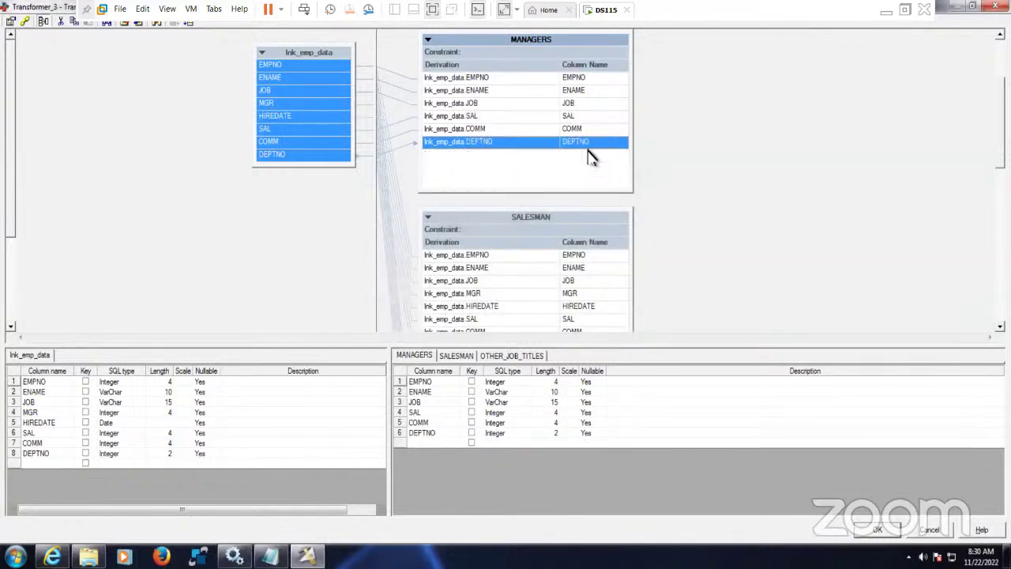
{"action": "key", "text": "Up"}
{"action": "key", "text": "Delete"}
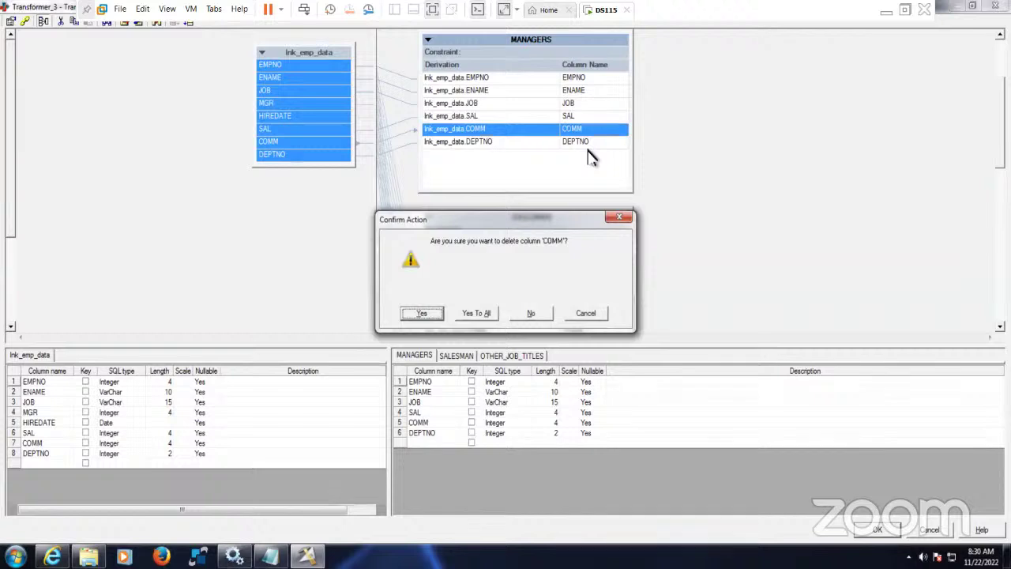
{"action": "key", "text": "Return"}
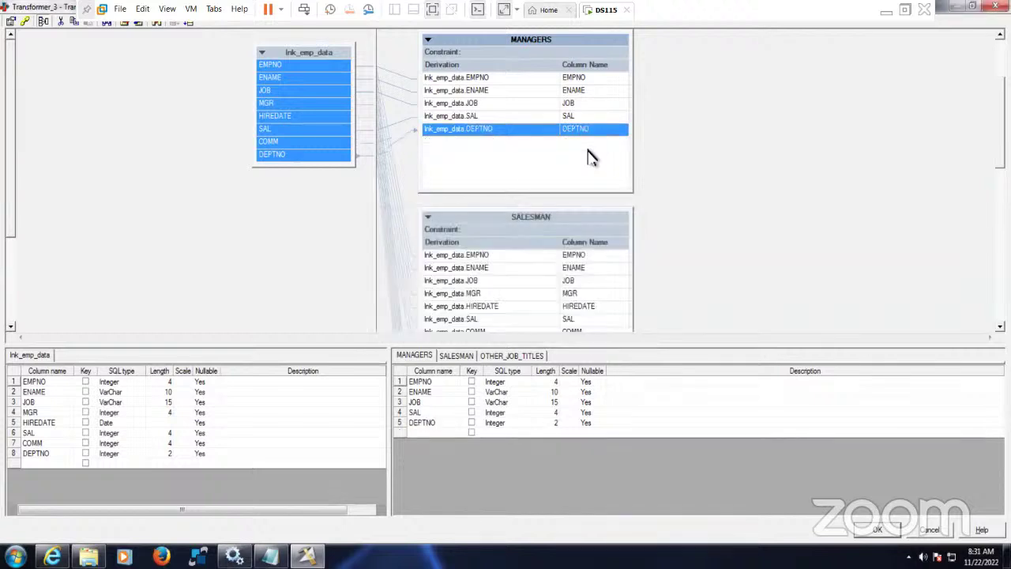
- Delete MGR, HIREDATE and COMM from the SALESMAN output
{"action": "left_click", "coordinate": [581, 305]}
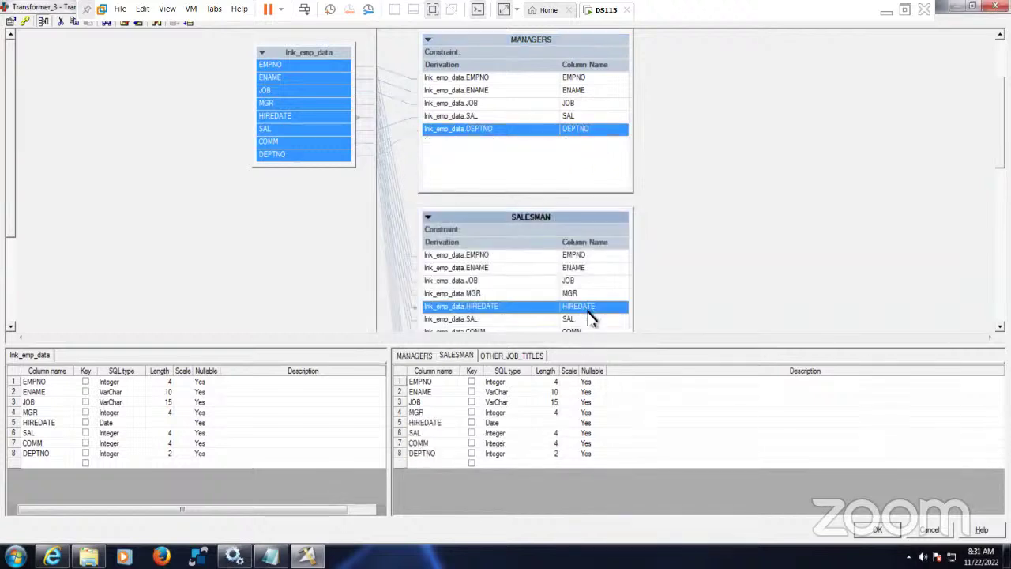
{"action": "left_click", "coordinate": [574, 299]}
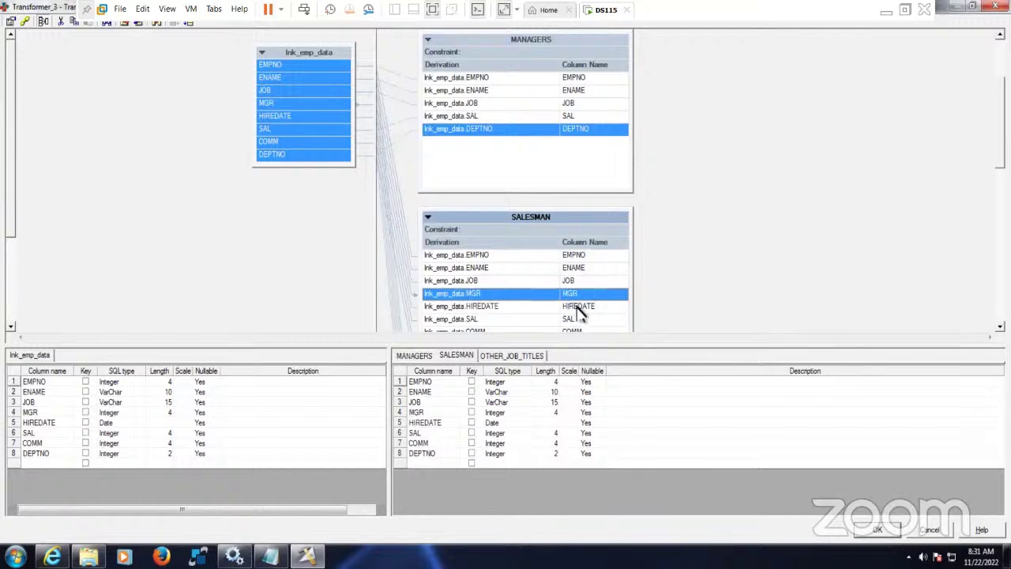
{"action": "scroll", "coordinate": [604, 260], "scroll_direction": "down", "scroll_amount": 3}
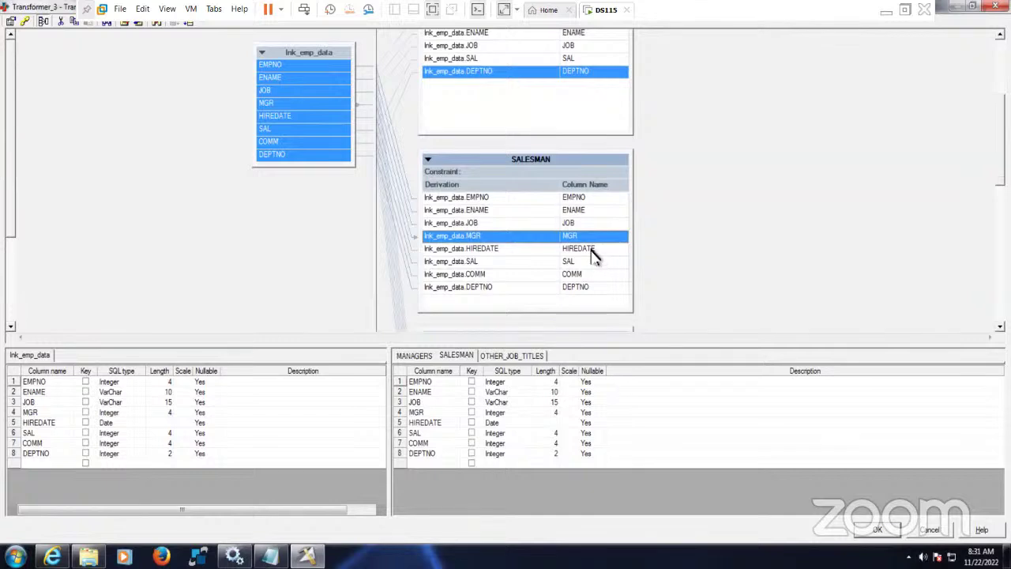
{"action": "left_click", "coordinate": [597, 250], "text": "ctrl"}
{"action": "left_click", "coordinate": [575, 275], "text": "ctrl"}
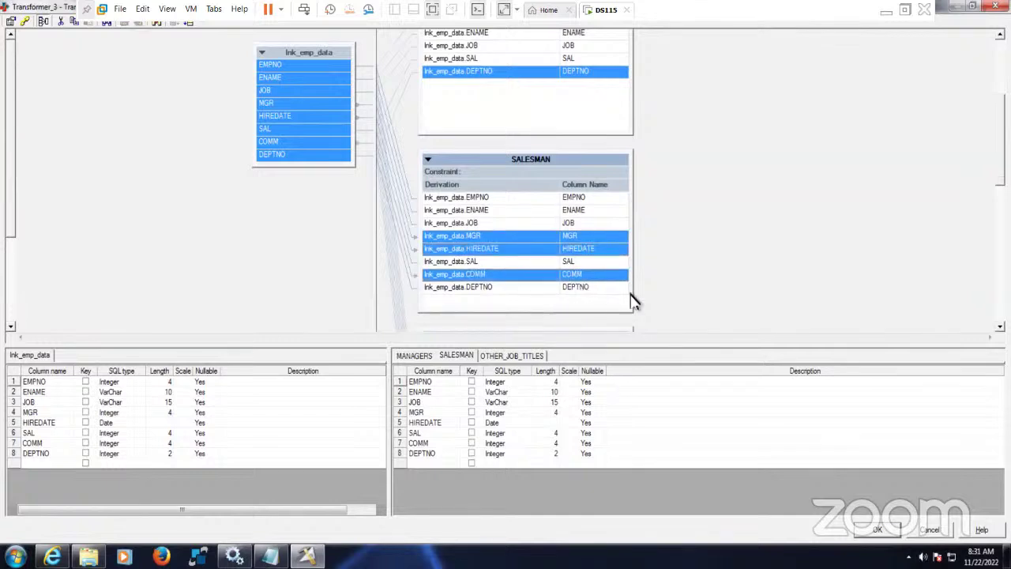
{"action": "key", "text": "Delete"}
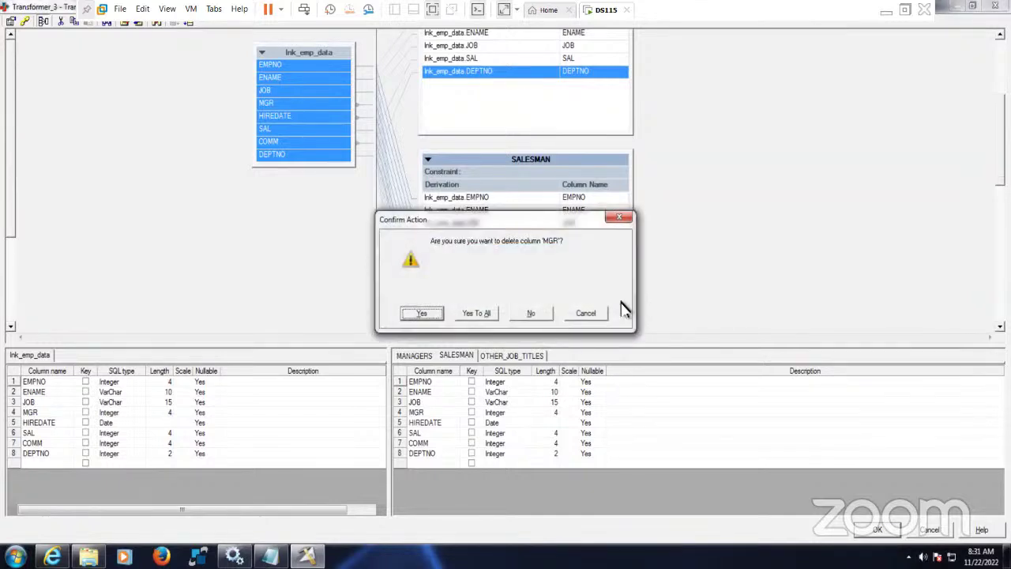
{"action": "left_click", "coordinate": [470, 314]}
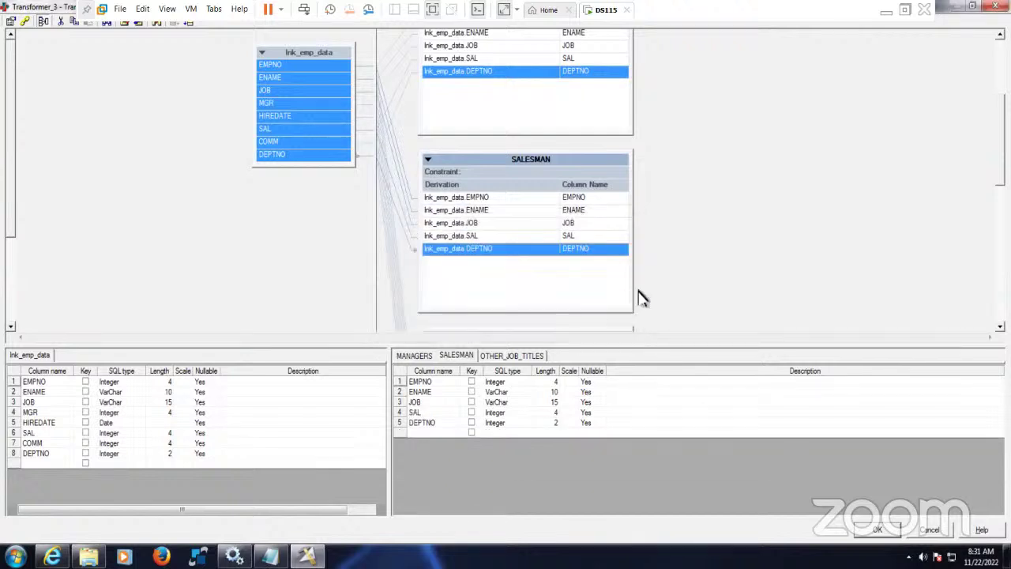
- Delete MGR, HIREDATE and COMM from the OTHER_JOB_TITLES output
{"action": "left_click", "coordinate": [531, 355]}
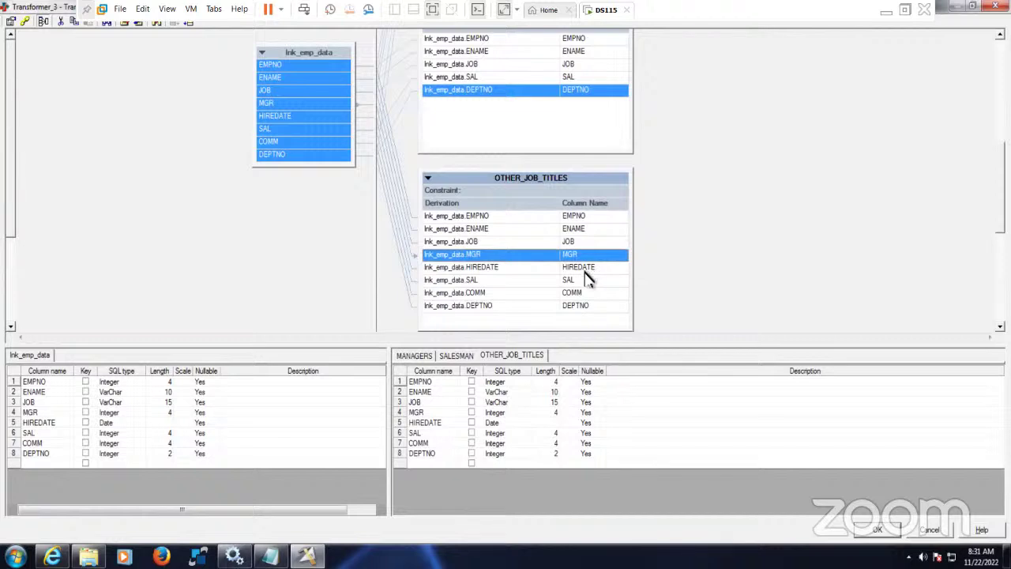
{"action": "left_click", "coordinate": [588, 269], "text": "ctrl"}
{"action": "left_click", "coordinate": [580, 294], "text": "ctrl"}
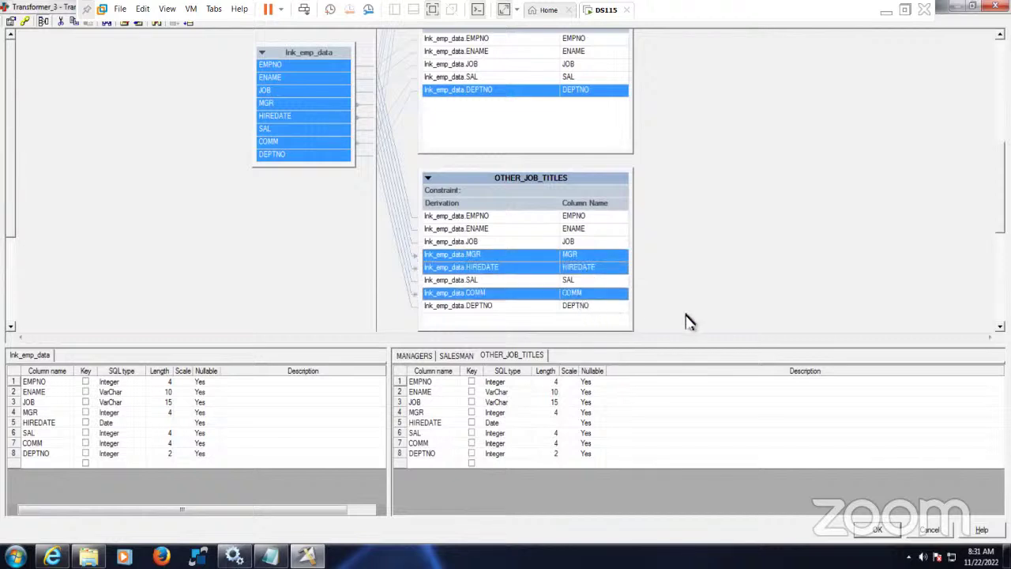
{"action": "key", "text": "Delete"}
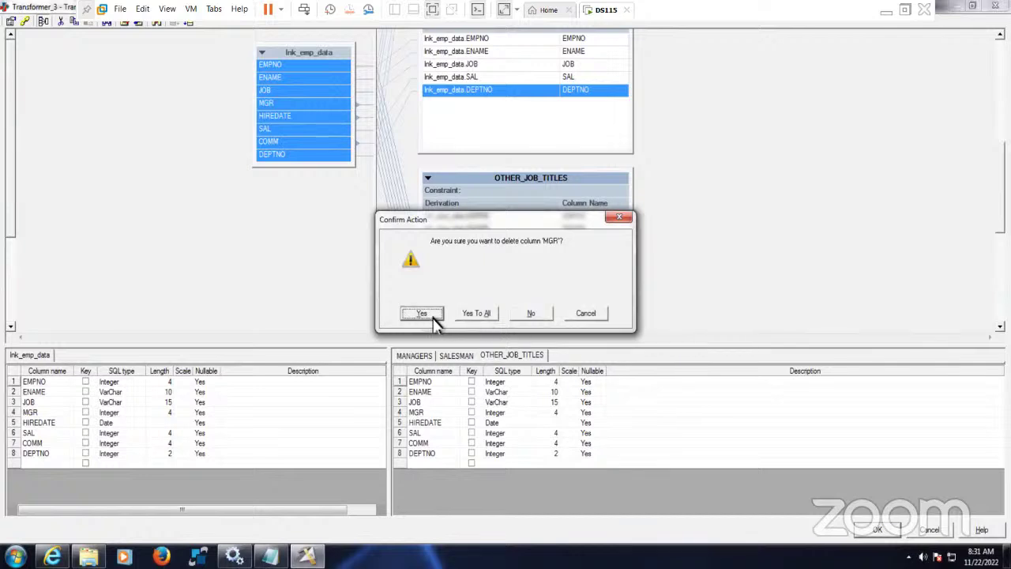
{"action": "left_click", "coordinate": [431, 318]}
{"action": "left_click", "coordinate": [470, 313]}
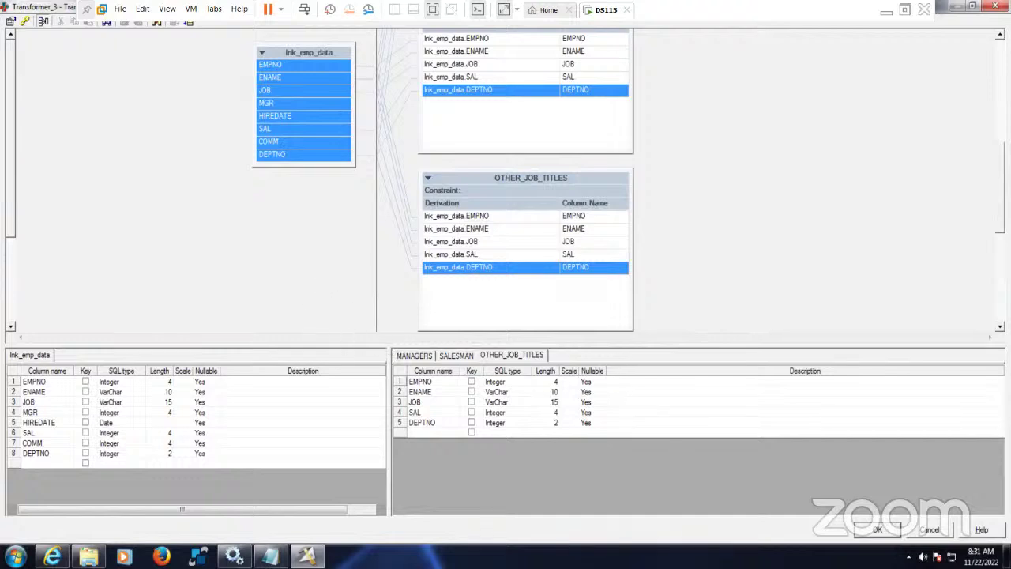
{"action": "scroll", "coordinate": [869, 122], "scroll_direction": "up", "scroll_amount": 2}
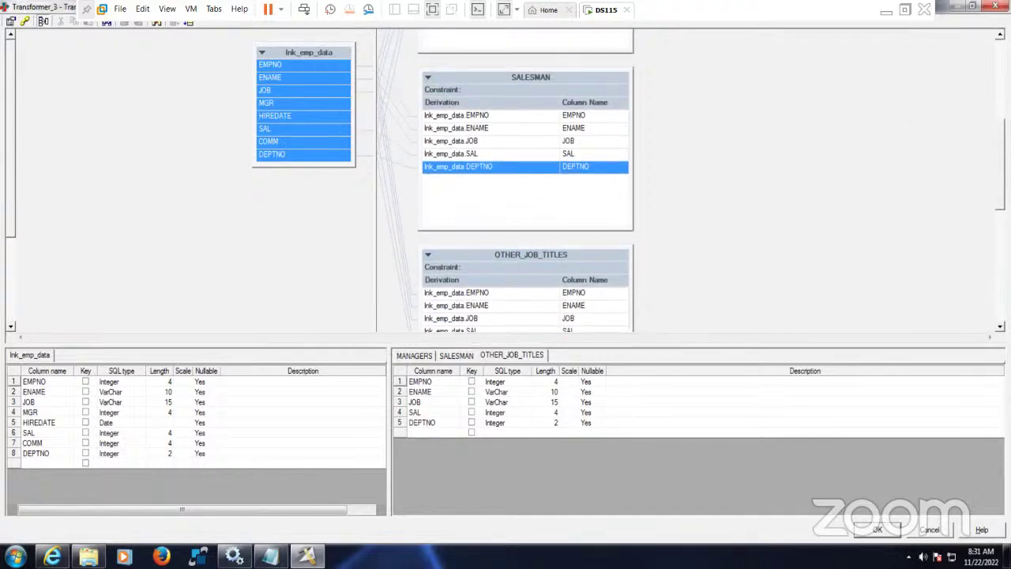
{"action": "scroll", "coordinate": [870, 122], "scroll_direction": "up", "scroll_amount": 3}
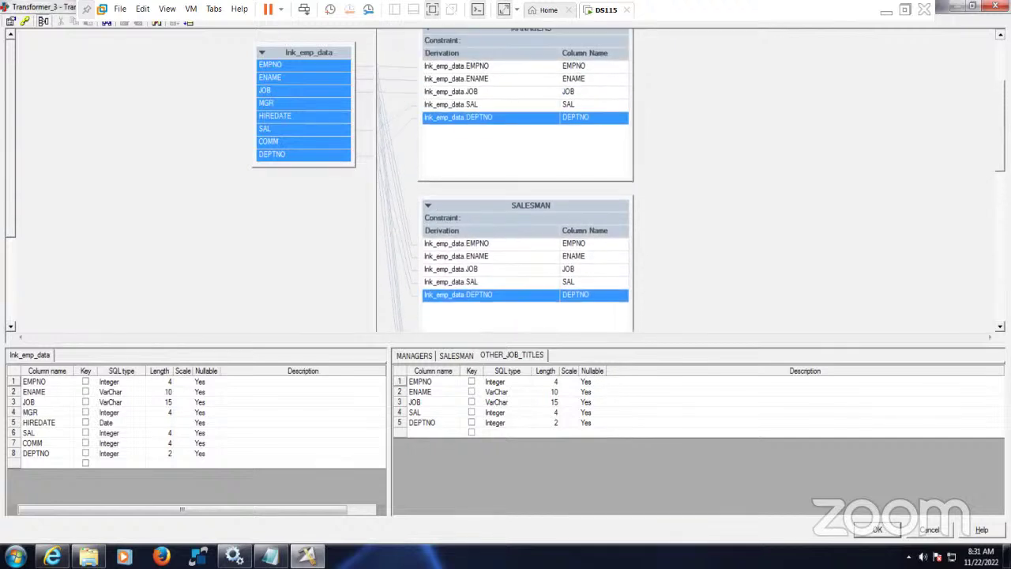
{"action": "scroll", "coordinate": [880, 89], "scroll_direction": "up", "scroll_amount": 5}
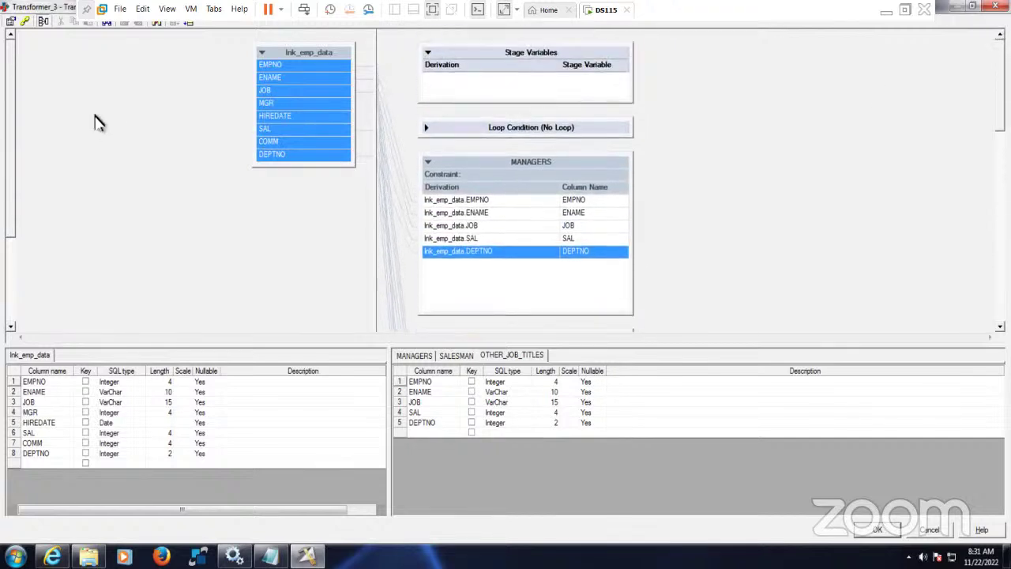
{"action": "left_click", "coordinate": [23, 22]}
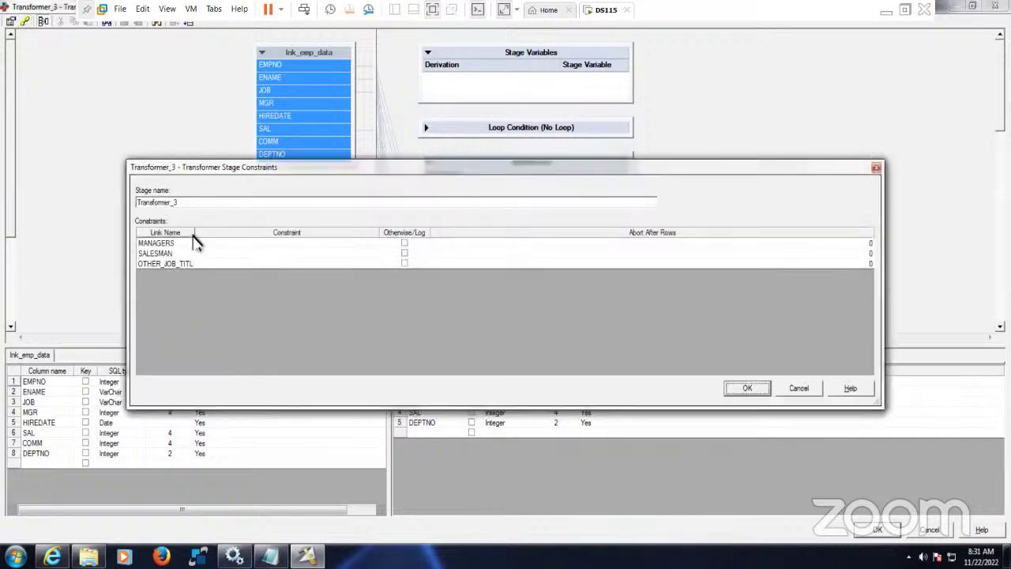
- Build the MANAGERS constraint lnk_emp_data.JOB = 'MANAGER' from the input column and equals operator
{"action": "left_click_drag", "start_coordinate": [198, 234], "coordinate": [232, 234]}
{"action": "left_click", "coordinate": [271, 245]}
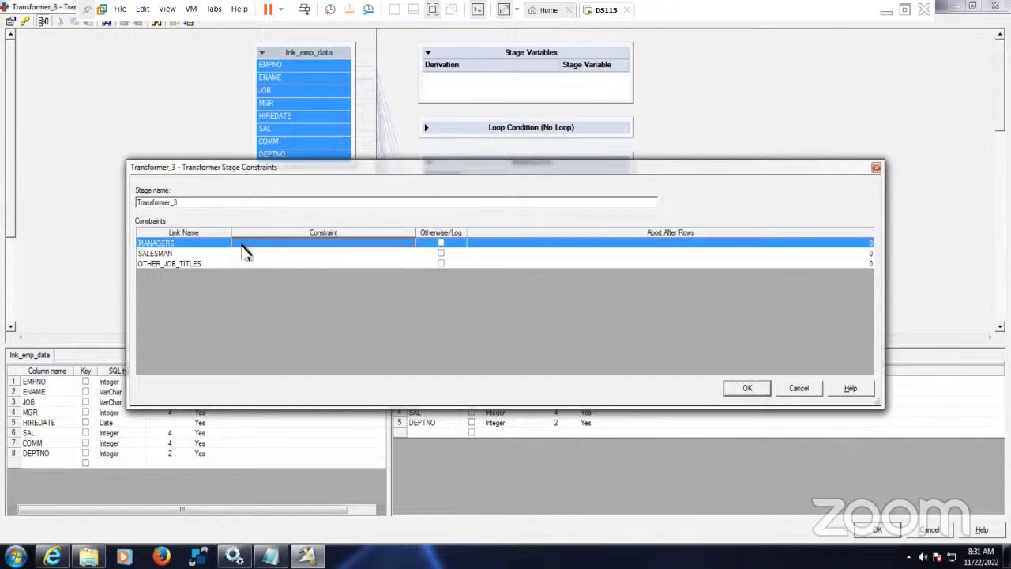
{"action": "double_click", "coordinate": [245, 251]}
{"action": "left_click", "coordinate": [466, 260]}
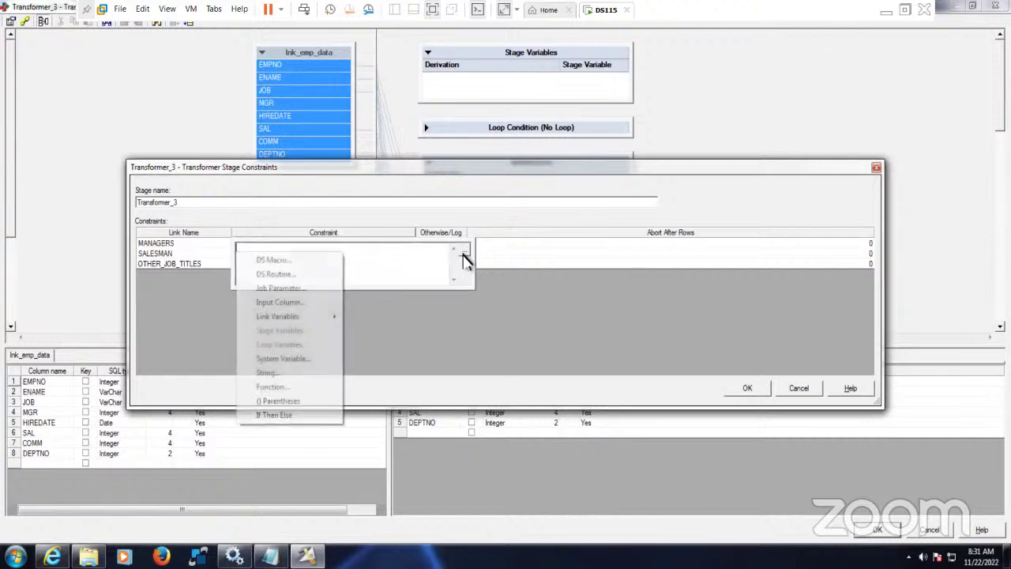
{"action": "mouse_move", "coordinate": [307, 317]}
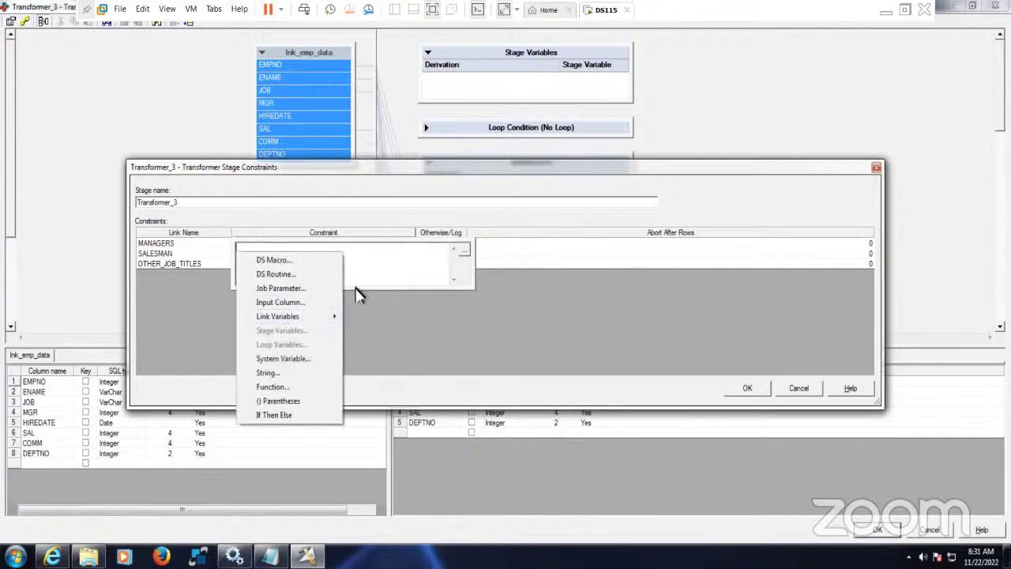
{"action": "left_click", "coordinate": [369, 253]}
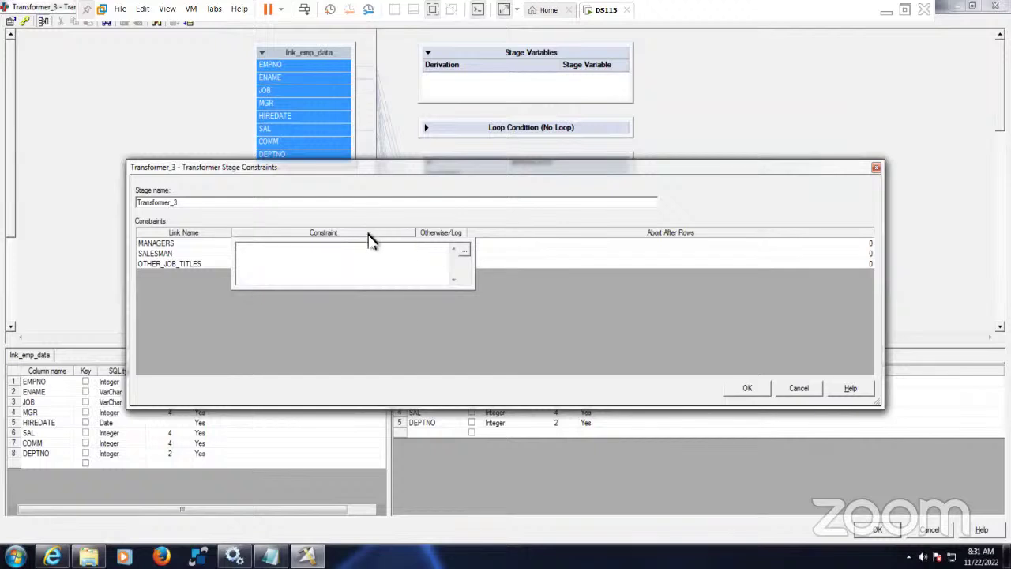
{"action": "left_click", "coordinate": [324, 253]}
{"action": "double_click", "coordinate": [322, 248]}
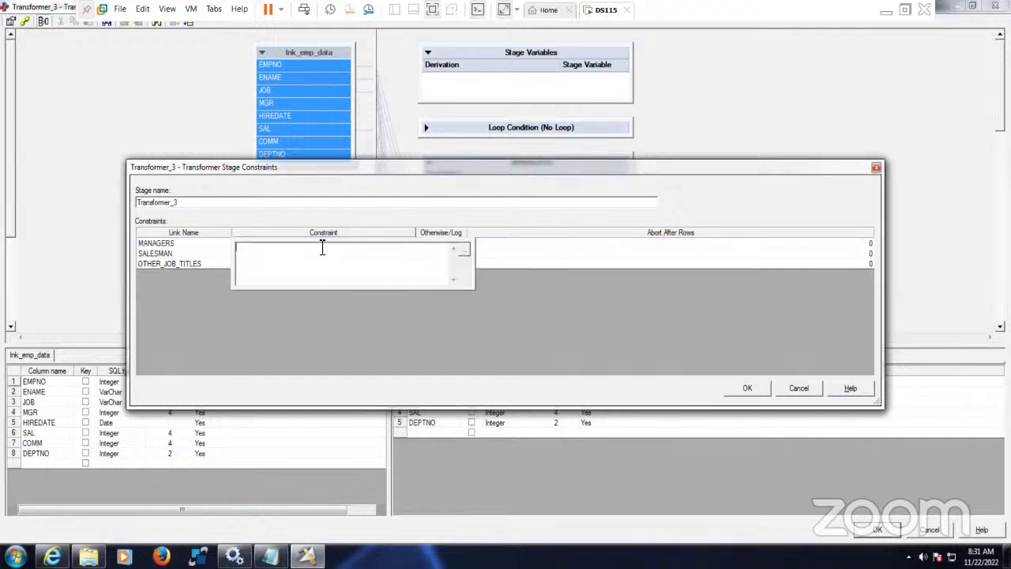
{"action": "left_click", "coordinate": [463, 251]}
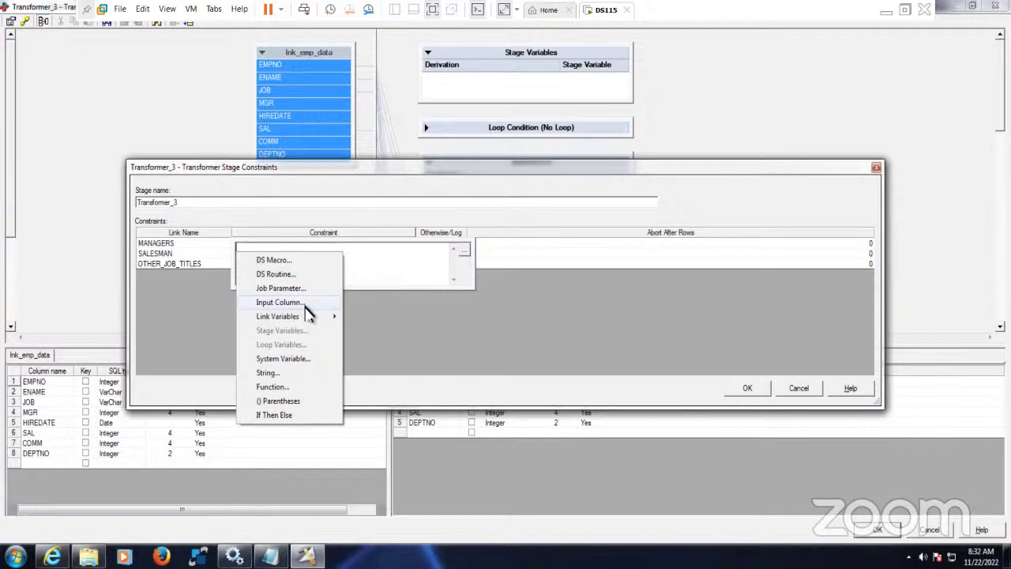
{"action": "left_click", "coordinate": [306, 303]}
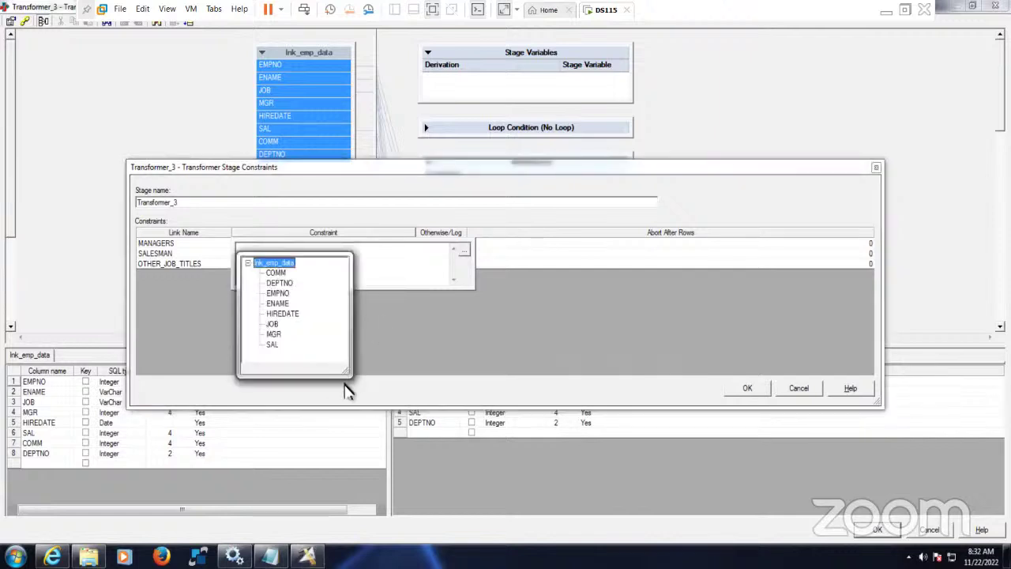
{"action": "left_click_drag", "start_coordinate": [351, 383], "coordinate": [430, 385]}
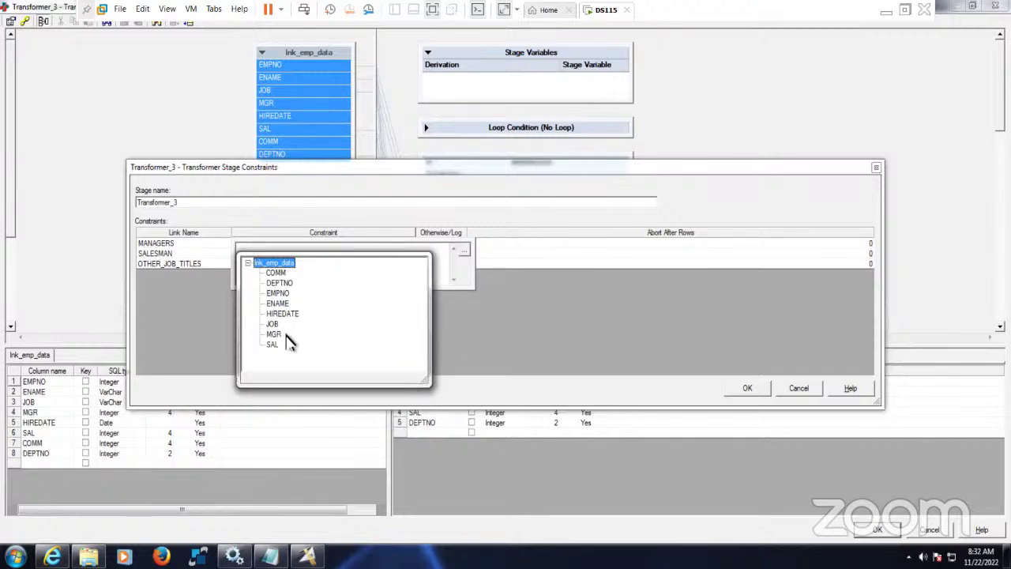
{"action": "double_click", "coordinate": [271, 324]}
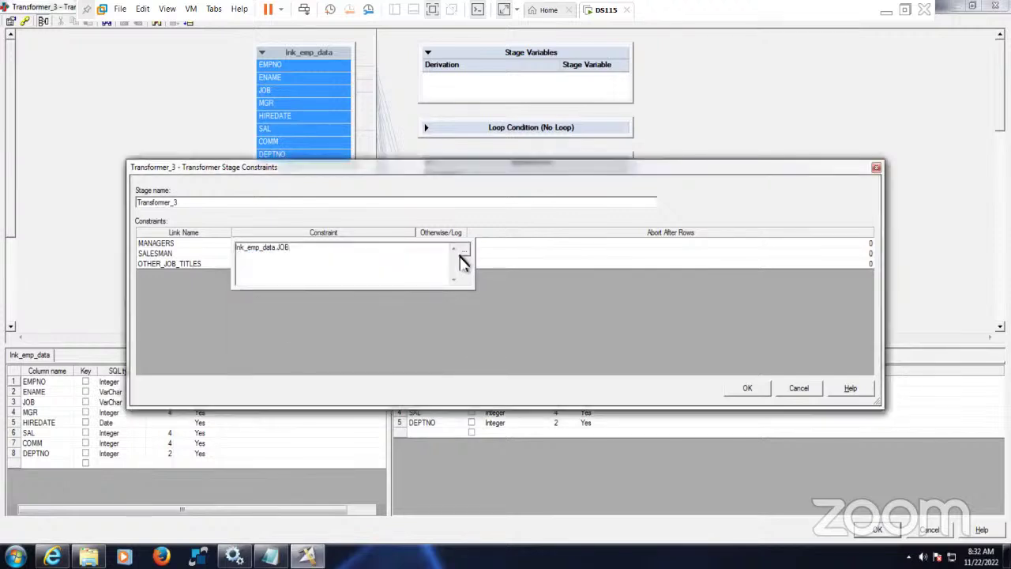
{"action": "left_click", "coordinate": [463, 253]}
{"action": "left_click", "coordinate": [337, 259]}
{"action": "type", "text": "'MANAGER"}
{"action": "left_click", "coordinate": [203, 254]}
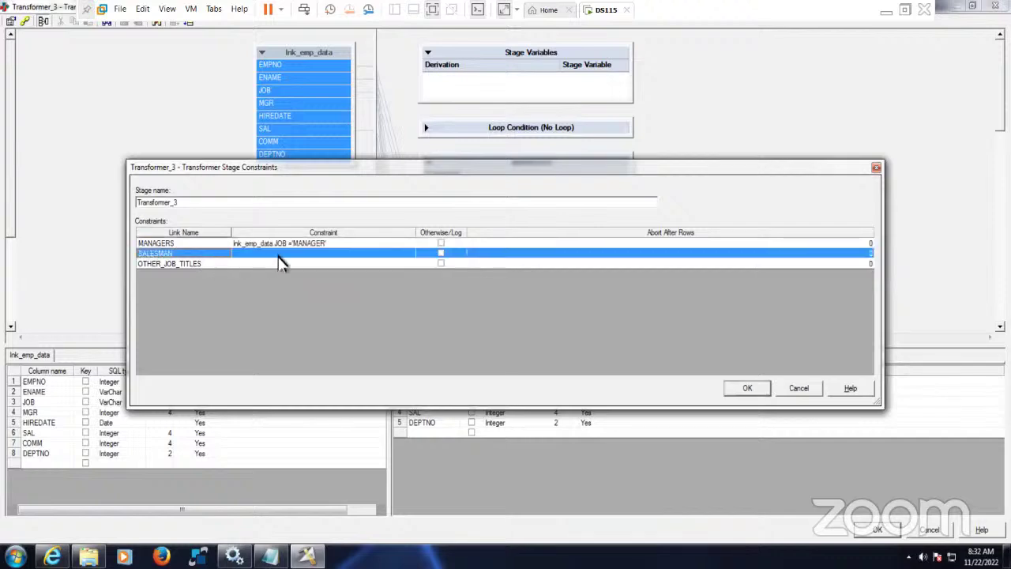
- Build the SALESMAN constraint lnk_emp_data.JOB = 'SALESMAN'
{"action": "double_click", "coordinate": [278, 257]}
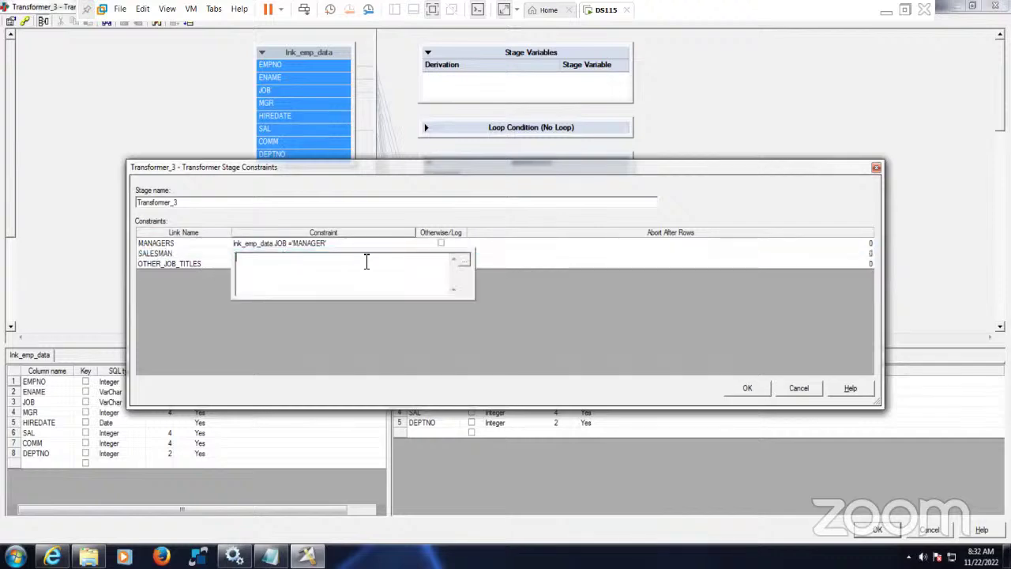
{"action": "left_click", "coordinate": [464, 260]}
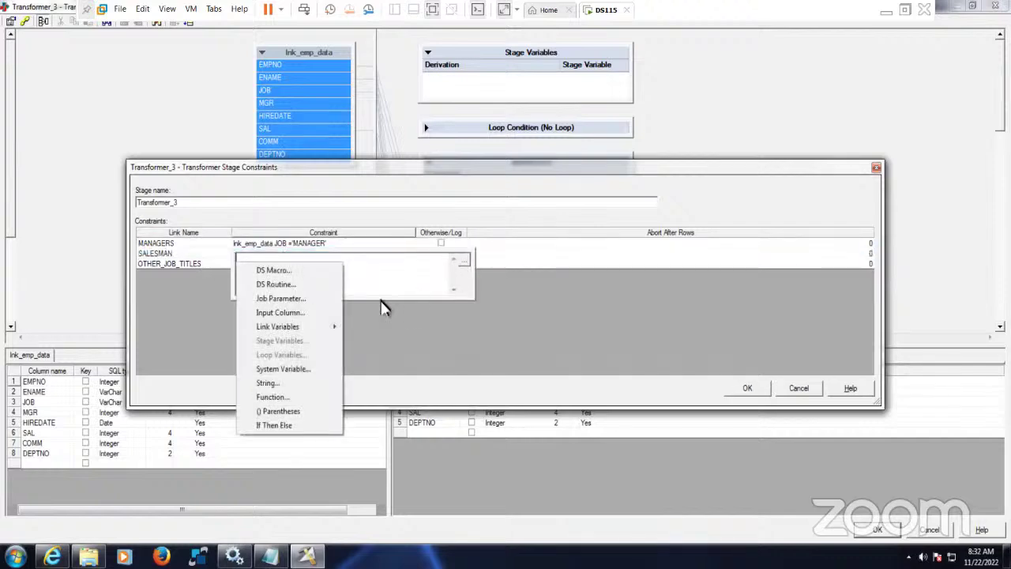
{"action": "left_click", "coordinate": [307, 312]}
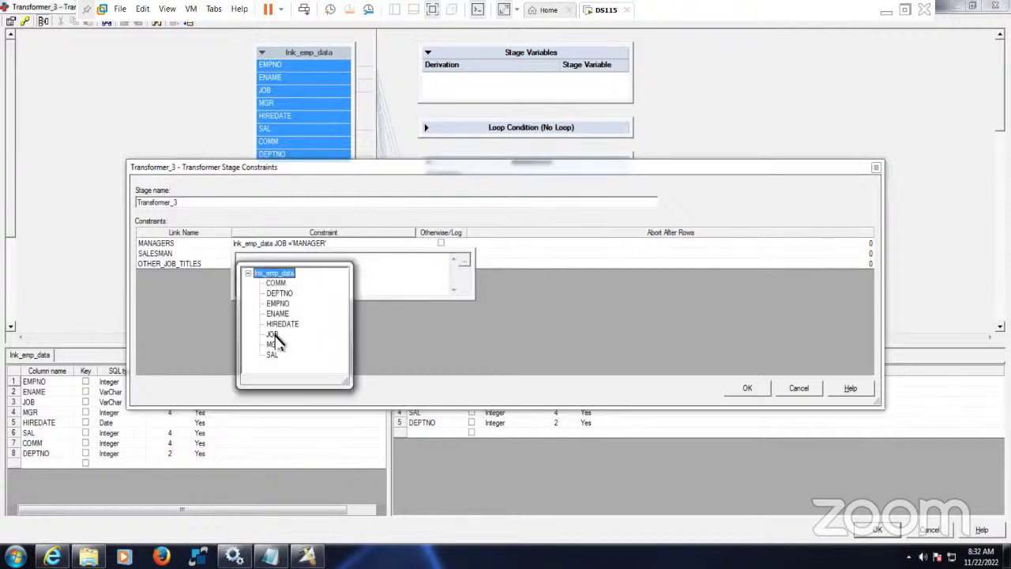
{"action": "double_click", "coordinate": [272, 335]}
{"action": "left_click", "coordinate": [465, 260]}
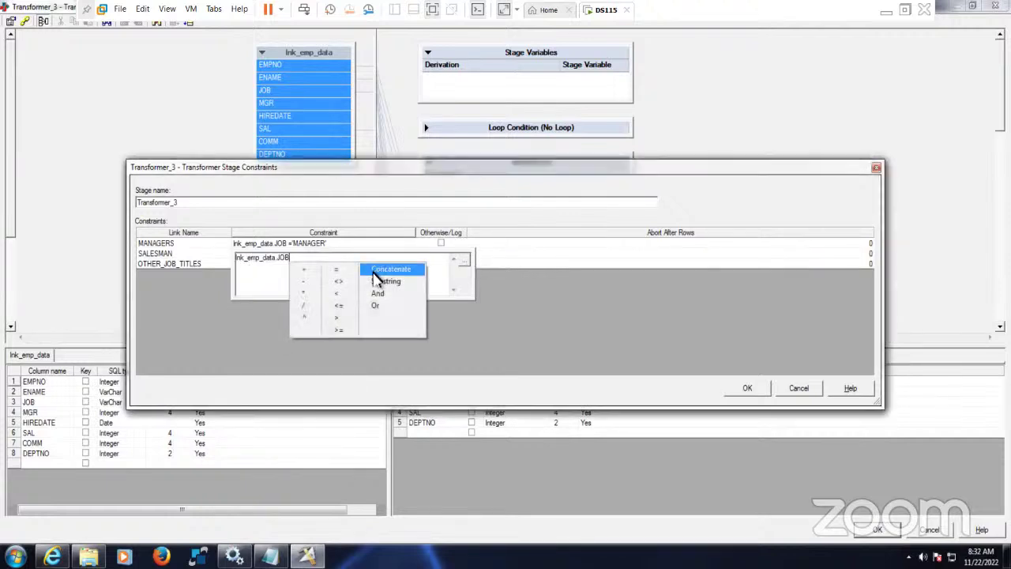
{"action": "left_click", "coordinate": [377, 273]}
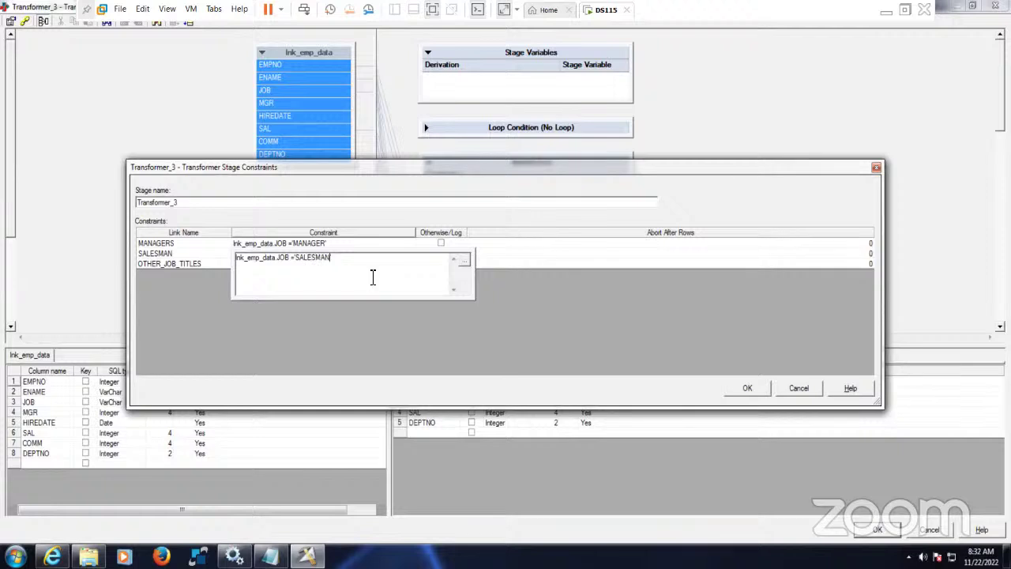
{"action": "type", "text": "'SALESMAN'"}
{"action": "left_click", "coordinate": [178, 265]}
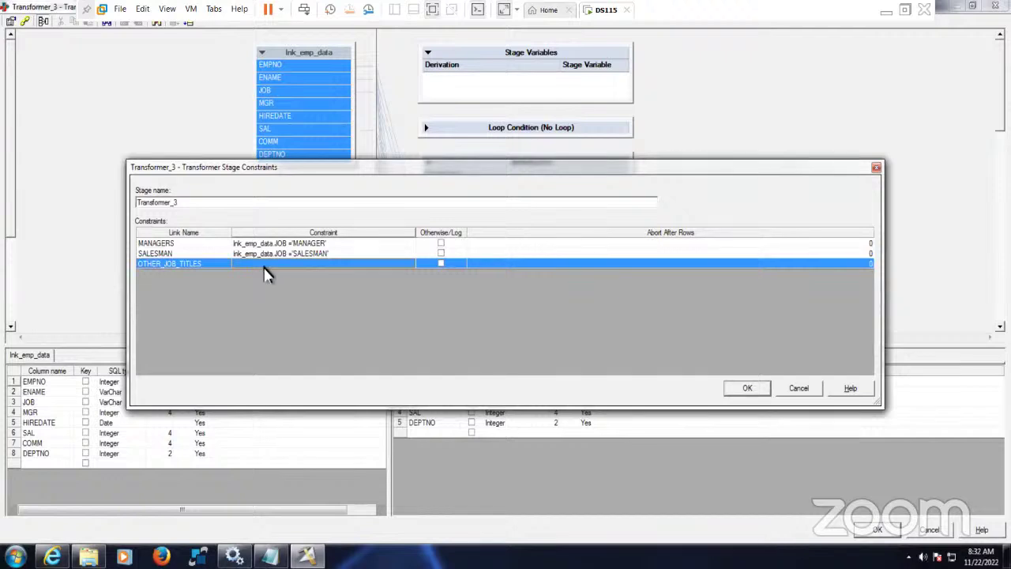
- Mark OTHER_JOB_TITLES as the Otherwise link, review both constraints, and accept
{"action": "left_click", "coordinate": [274, 244]}
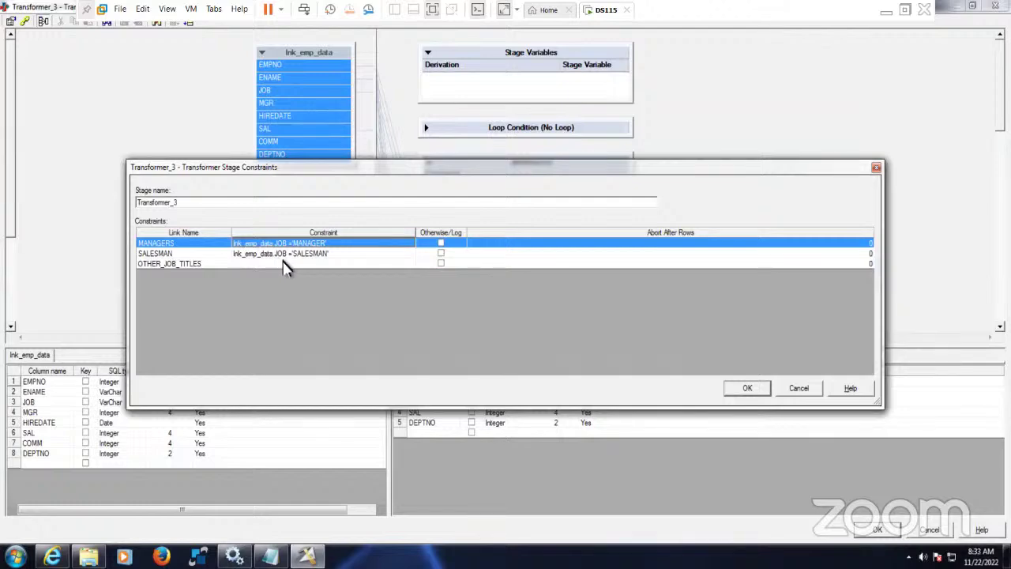
{"action": "left_click", "coordinate": [441, 265]}
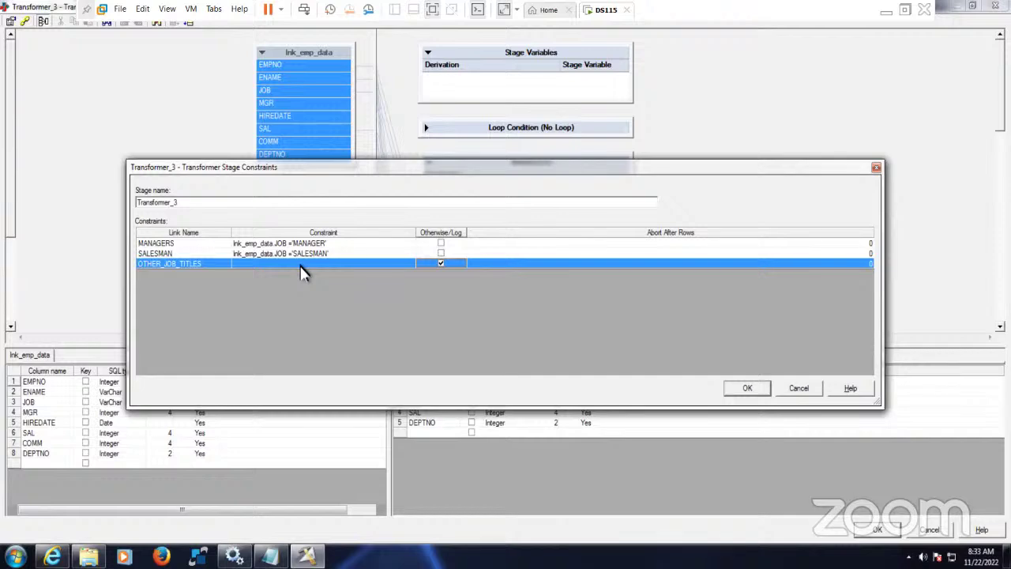
{"action": "left_click", "coordinate": [306, 244]}
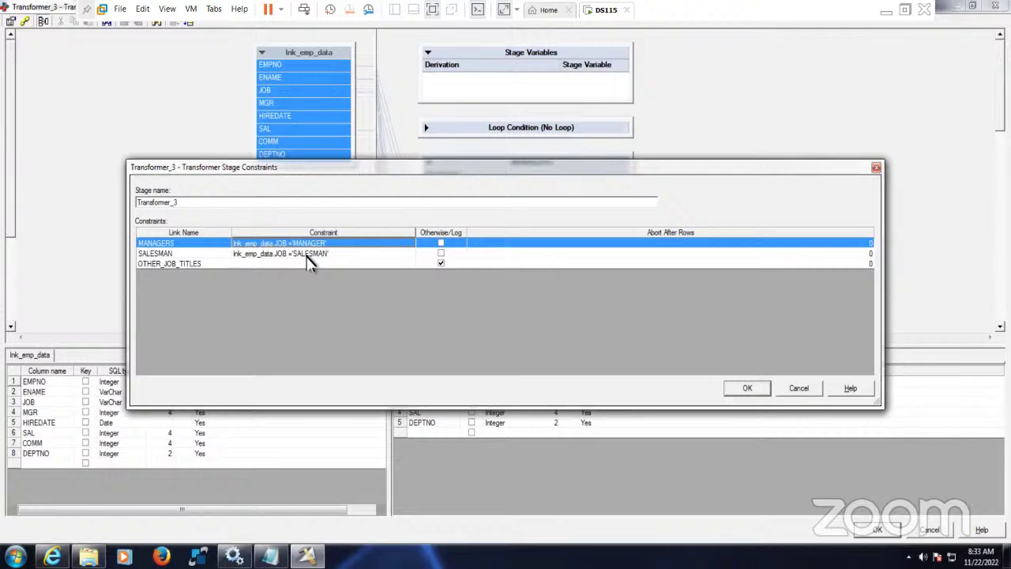
{"action": "left_click", "coordinate": [310, 254]}
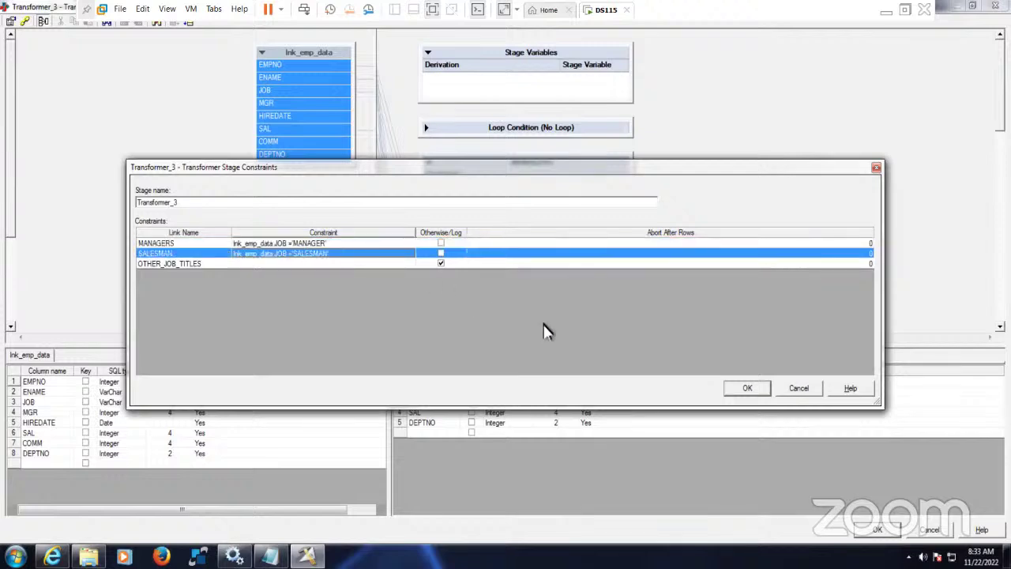
{"action": "left_click", "coordinate": [746, 388]}
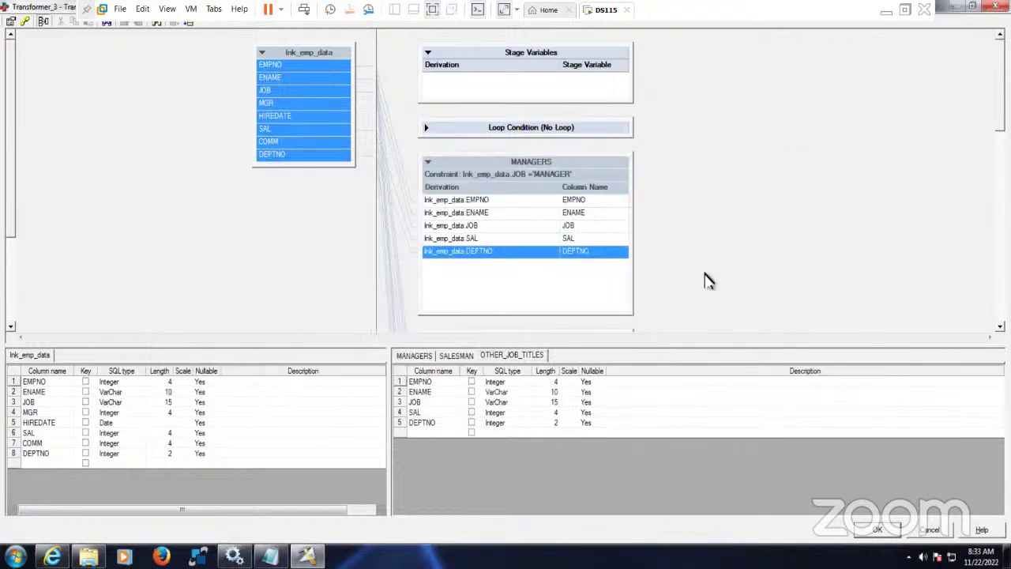
- Return to the job canvas and rename Sequential_File_1 to Manager_Data
{"action": "left_click", "coordinate": [877, 529]}
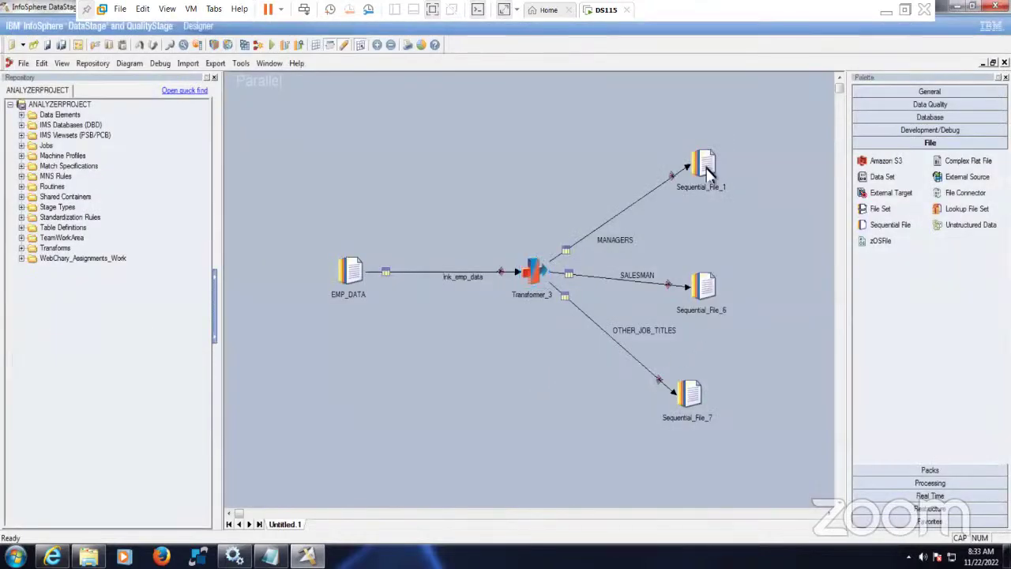
{"action": "right_click", "coordinate": [707, 172]}
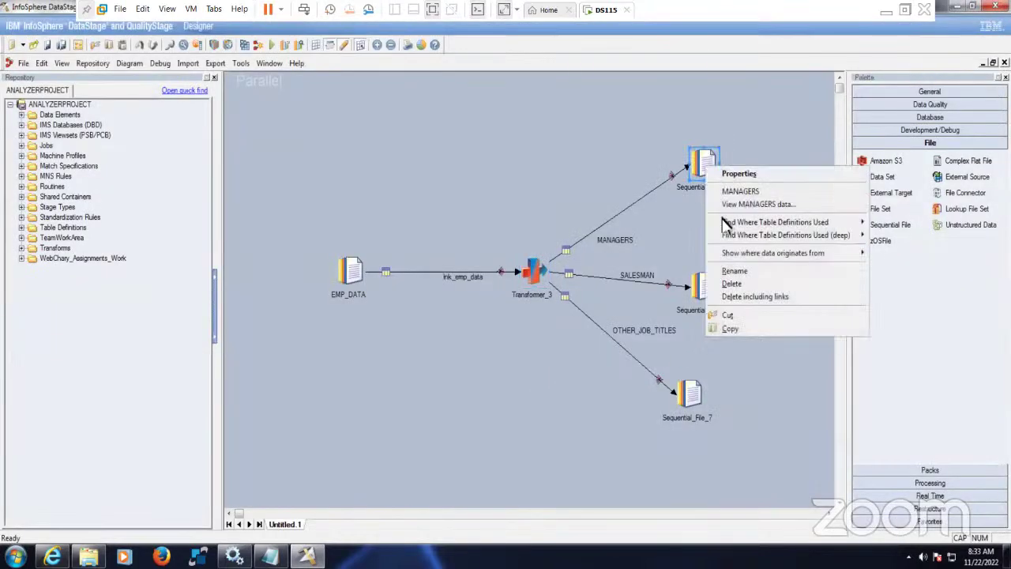
{"action": "left_click", "coordinate": [751, 272]}
{"action": "key", "text": "Caps_Lock"}
{"action": "type", "text": "Man"}
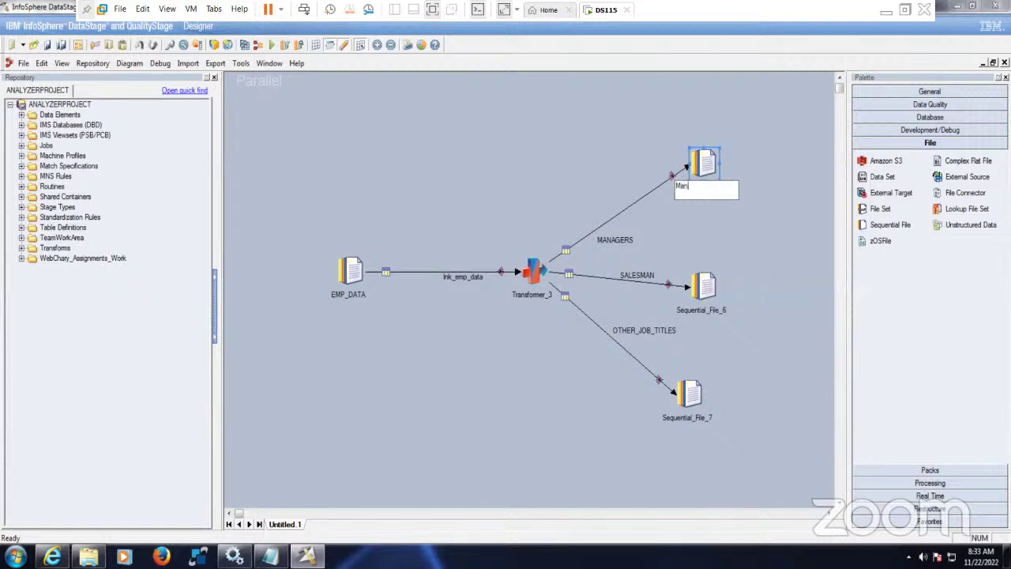
{"action": "type", "text": "ager_Data"}
{"action": "left_click", "coordinate": [788, 326]}
- Rename Sequential_File_6 to Salesman_Data and Sequential_File_7 to Other_Job_Titles
{"action": "right_click", "coordinate": [707, 290]}
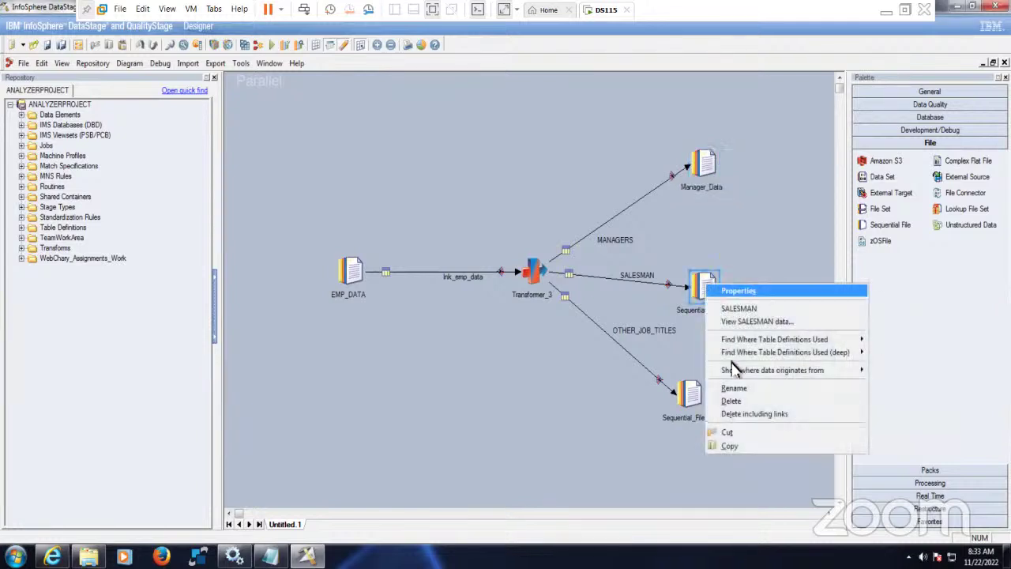
{"action": "left_click", "coordinate": [743, 388]}
{"action": "type", "text": "Salesman_Data"}
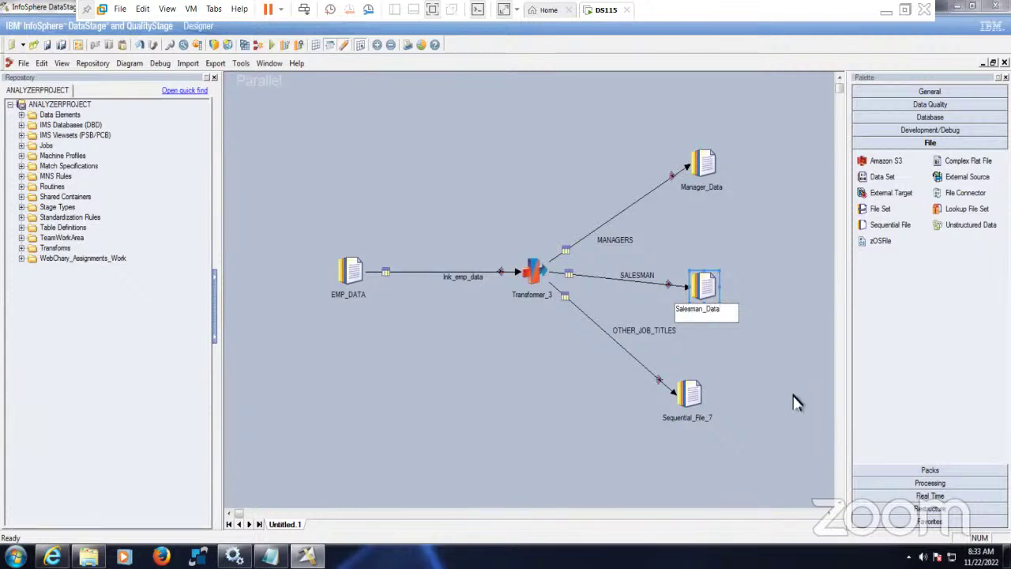
{"action": "left_click", "coordinate": [784, 378]}
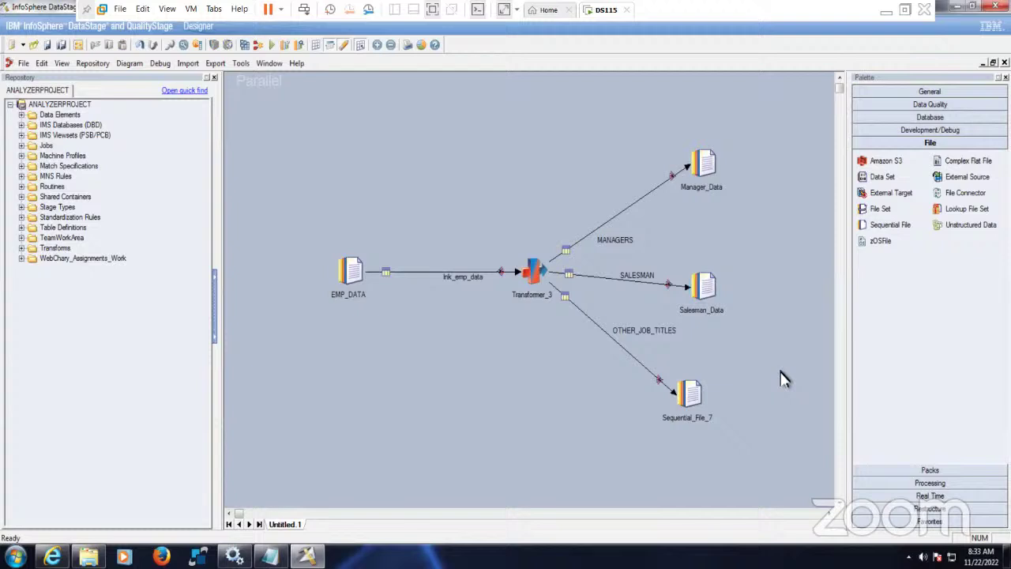
{"action": "right_click", "coordinate": [691, 393]}
{"action": "left_click", "coordinate": [715, 321]}
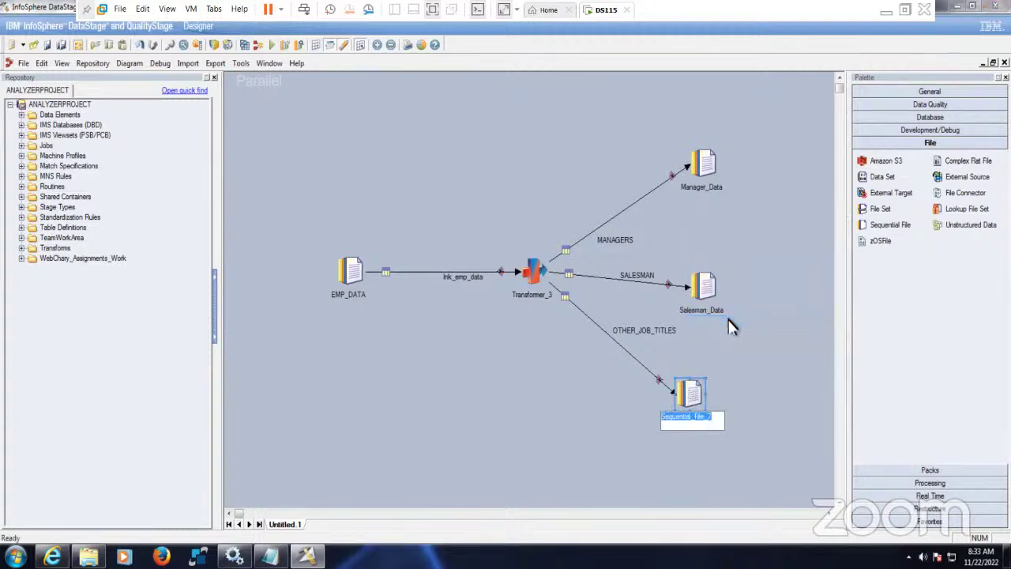
{"action": "type", "text": "Other_Job_Titles"}
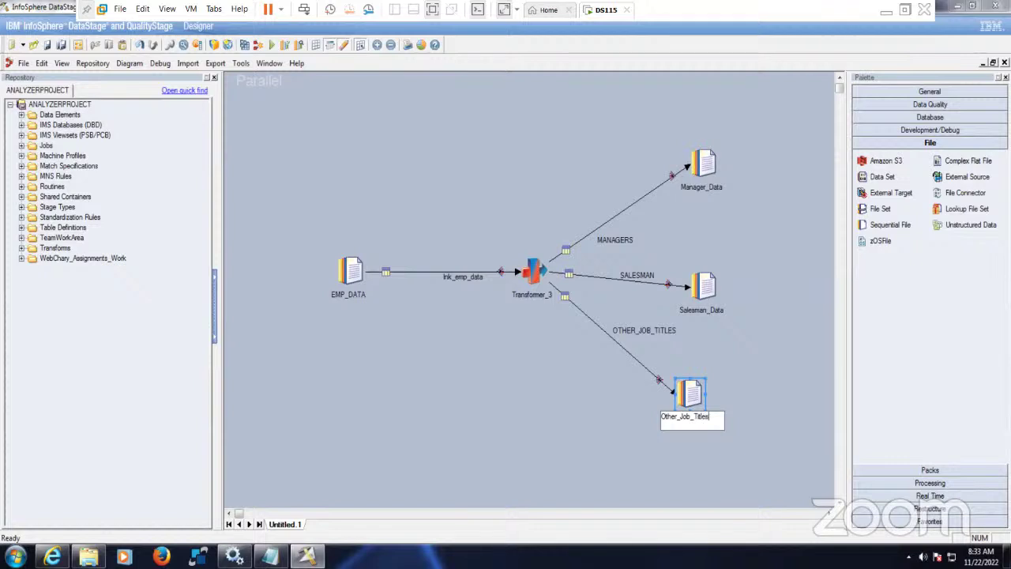
{"action": "left_click", "coordinate": [779, 354]}
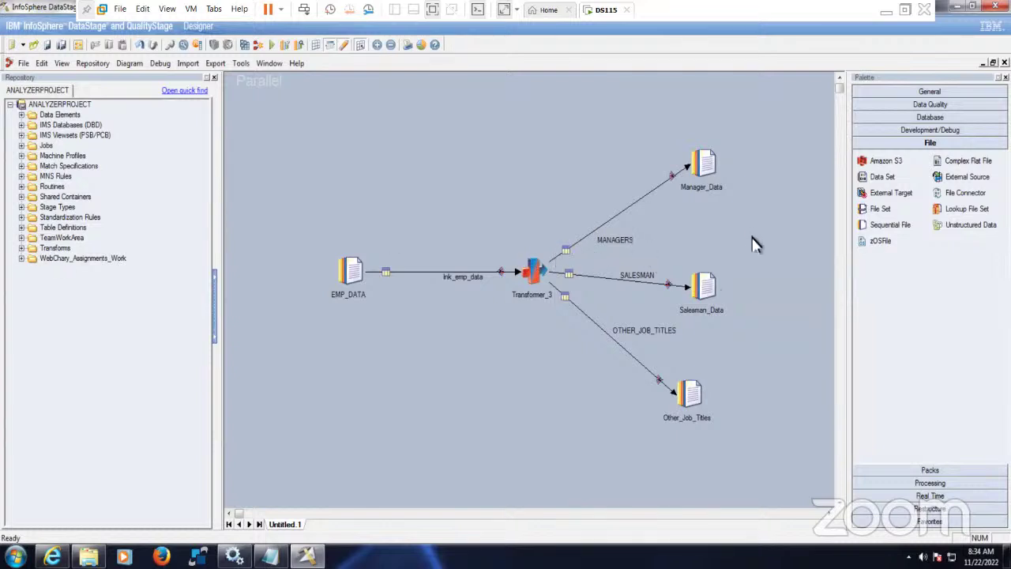
- Select Manager_Data's File property, then permanently delete the three old files in the Target folder
{"action": "double_click", "coordinate": [700, 158]}
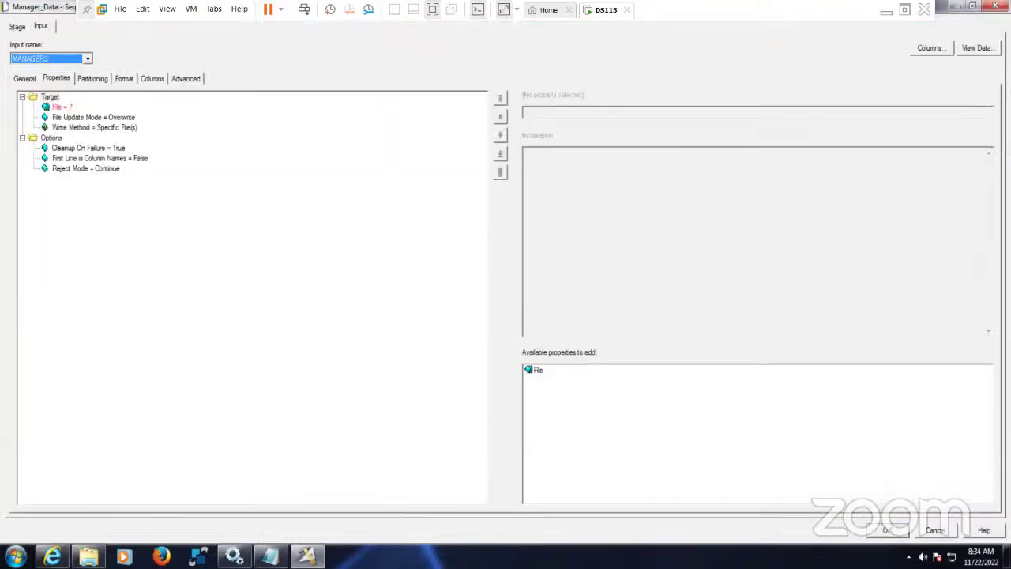
{"action": "left_click", "coordinate": [63, 107]}
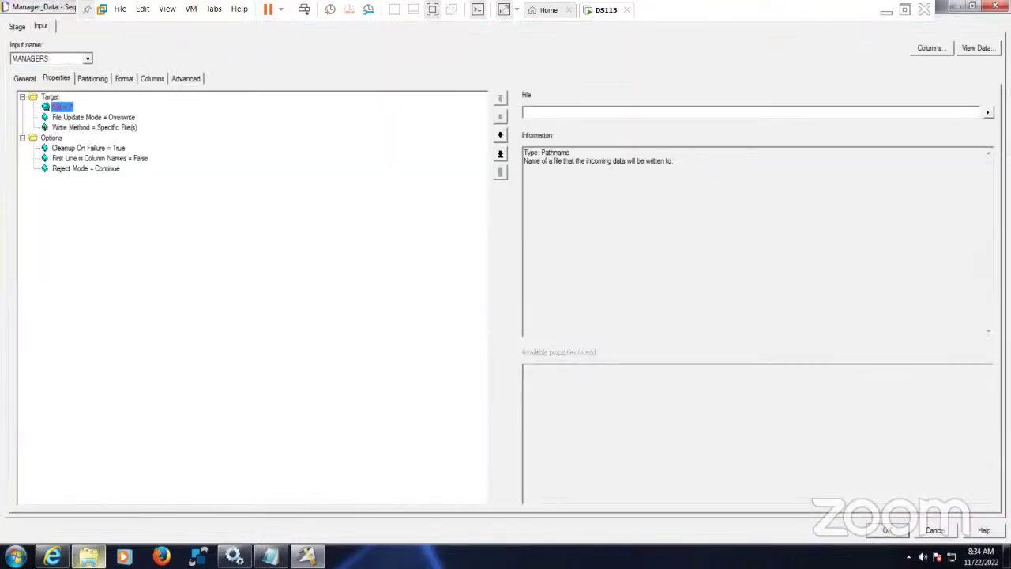
{"action": "right_click", "coordinate": [89, 556]}
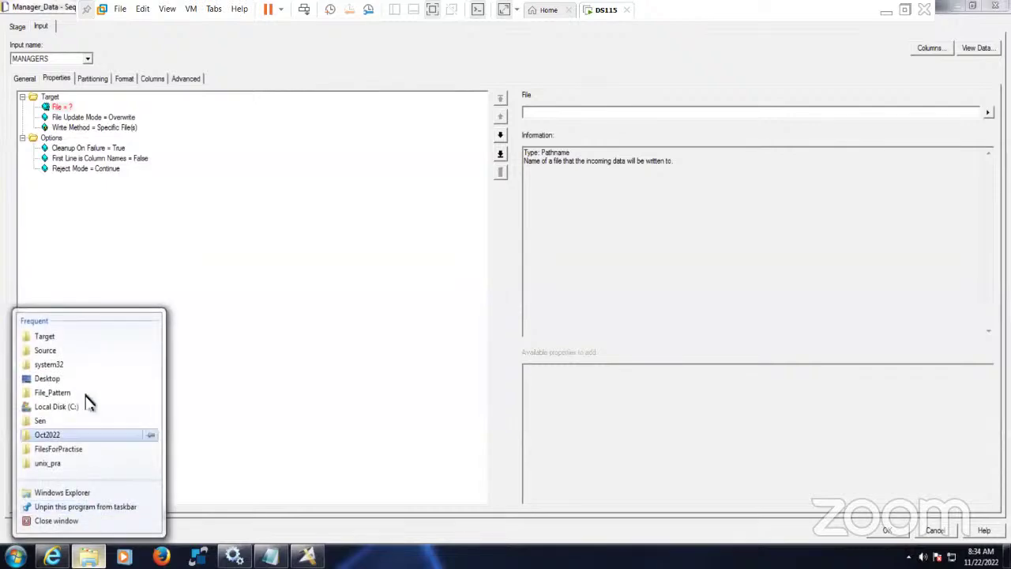
{"action": "left_click", "coordinate": [78, 337]}
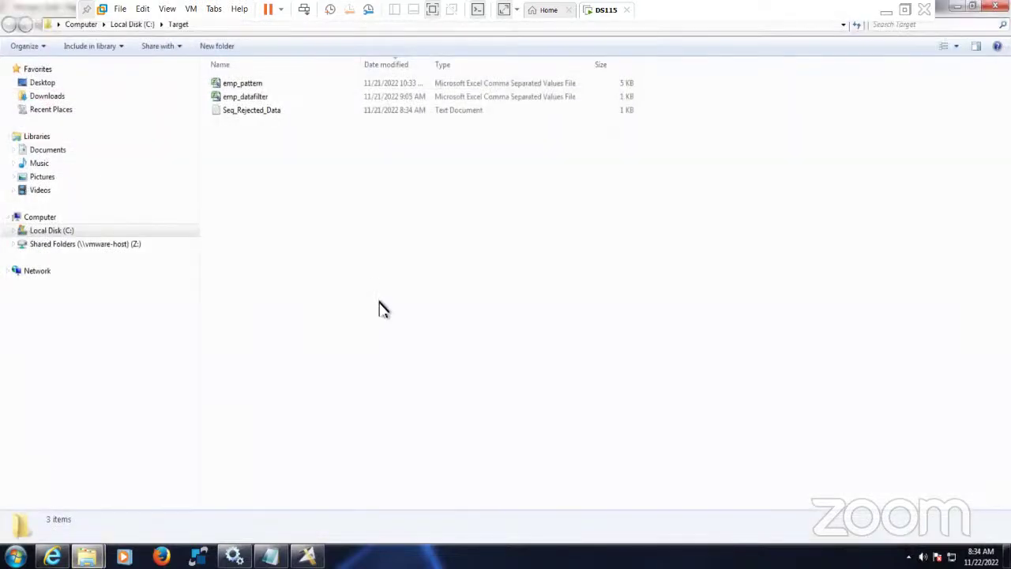
{"action": "key", "text": "ctrl+a"}
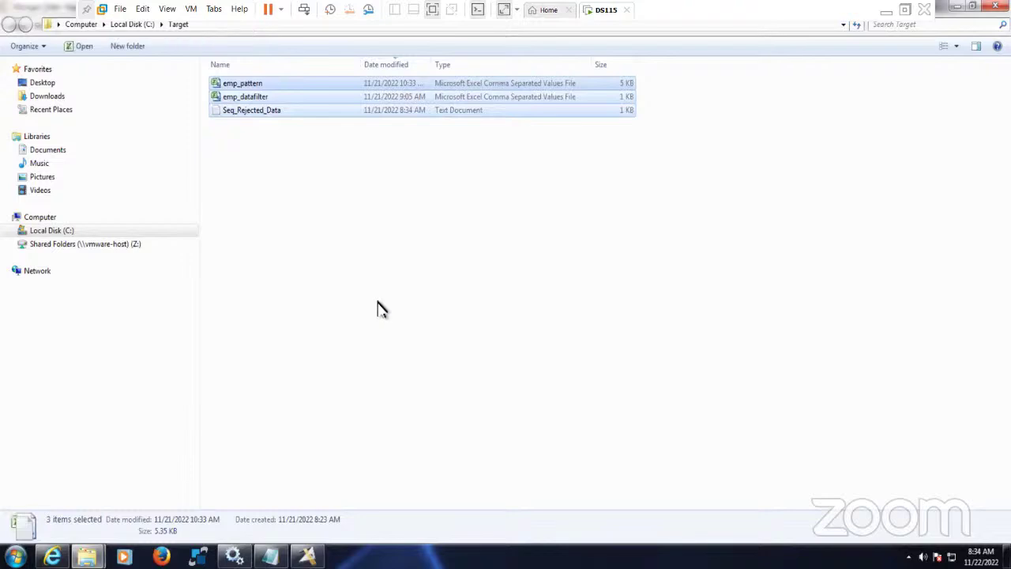
{"action": "key", "text": "shift+Delete"}
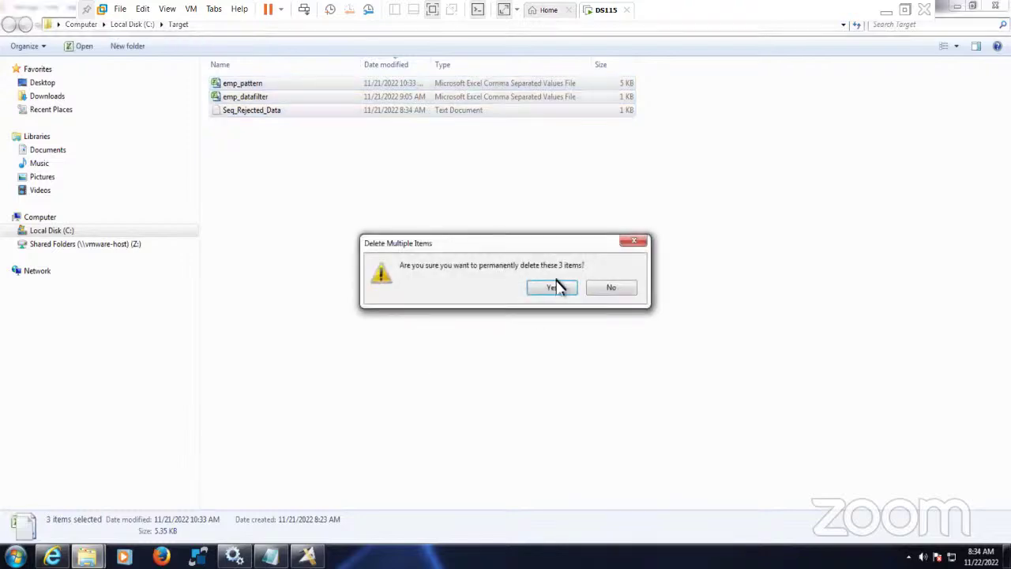
{"action": "left_click", "coordinate": [555, 287]}
{"action": "left_click", "coordinate": [307, 556]}
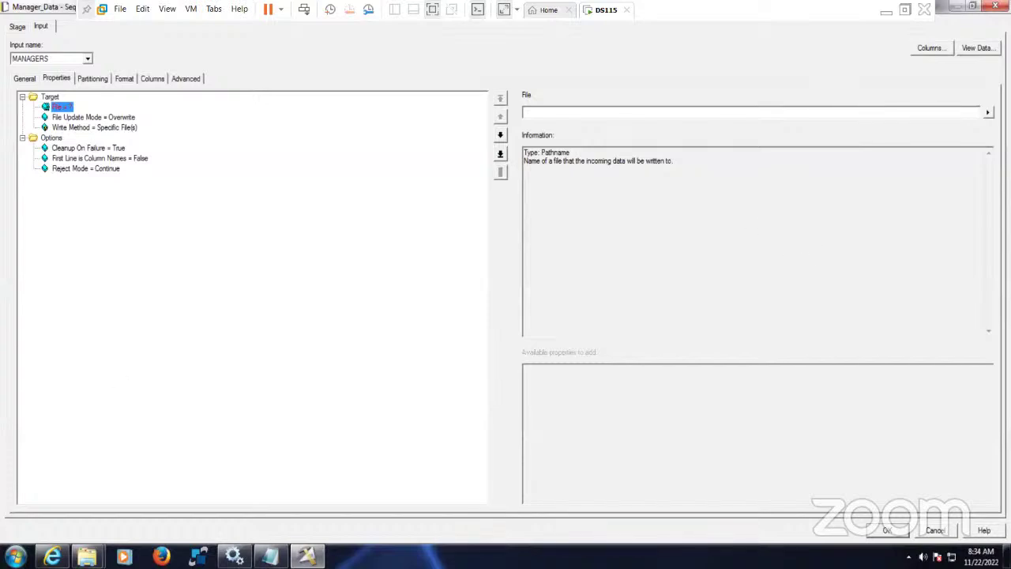
{"action": "left_click", "coordinate": [988, 112]}
- Set Manager_Data's file to C:\Target\Manager.txt with First Line is Column Names = True
{"action": "left_click", "coordinate": [946, 144]}
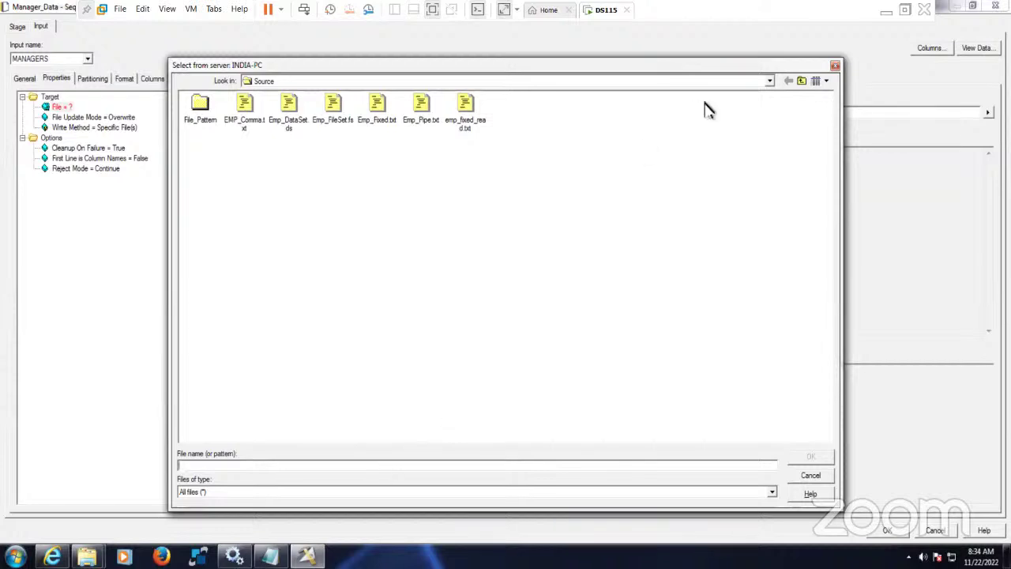
{"action": "left_click", "coordinate": [801, 81]}
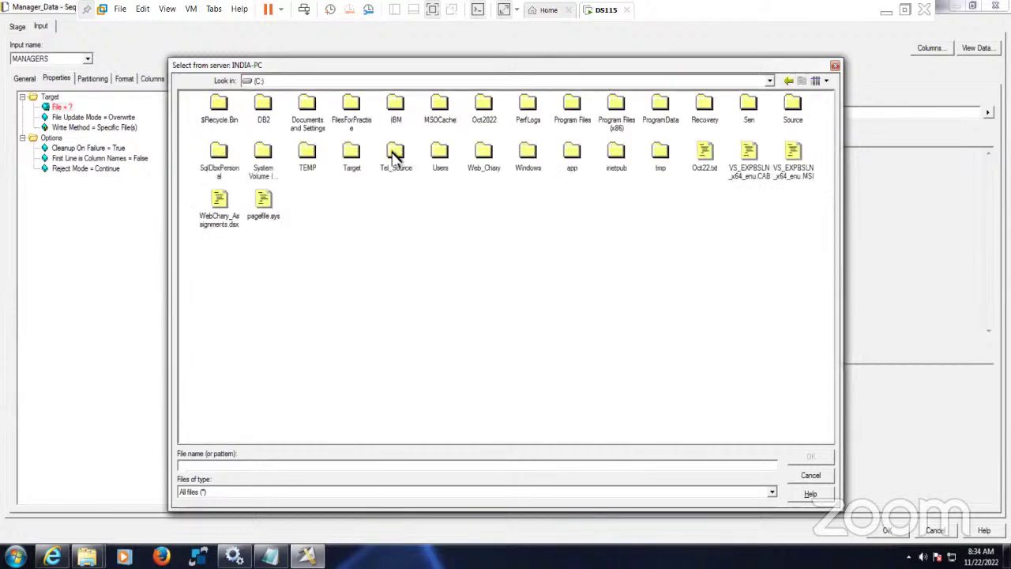
{"action": "double_click", "coordinate": [352, 154]}
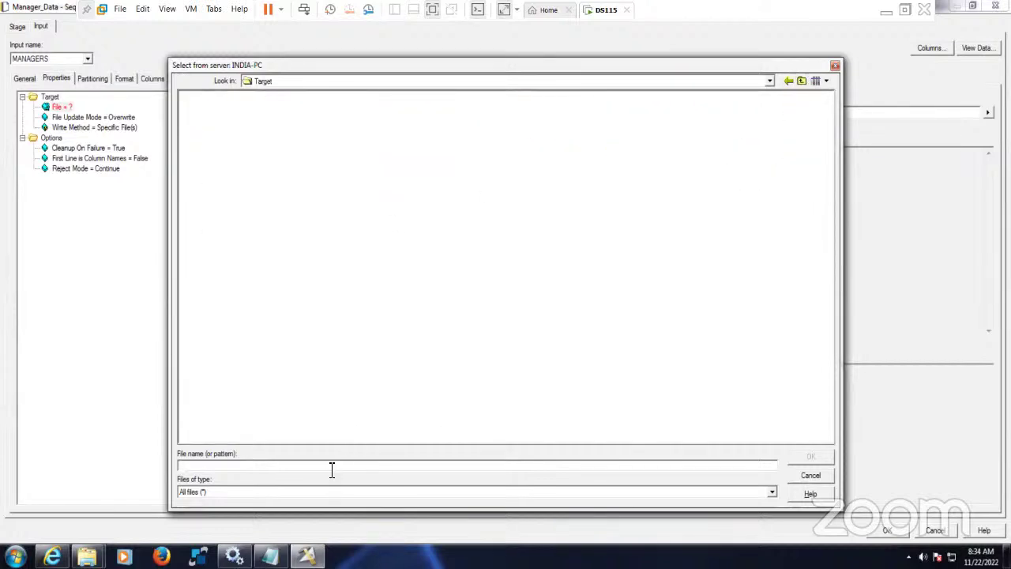
{"action": "type", "text": "Manager.txt"}
{"action": "left_click", "coordinate": [811, 457]}
{"action": "left_click", "coordinate": [113, 120]}
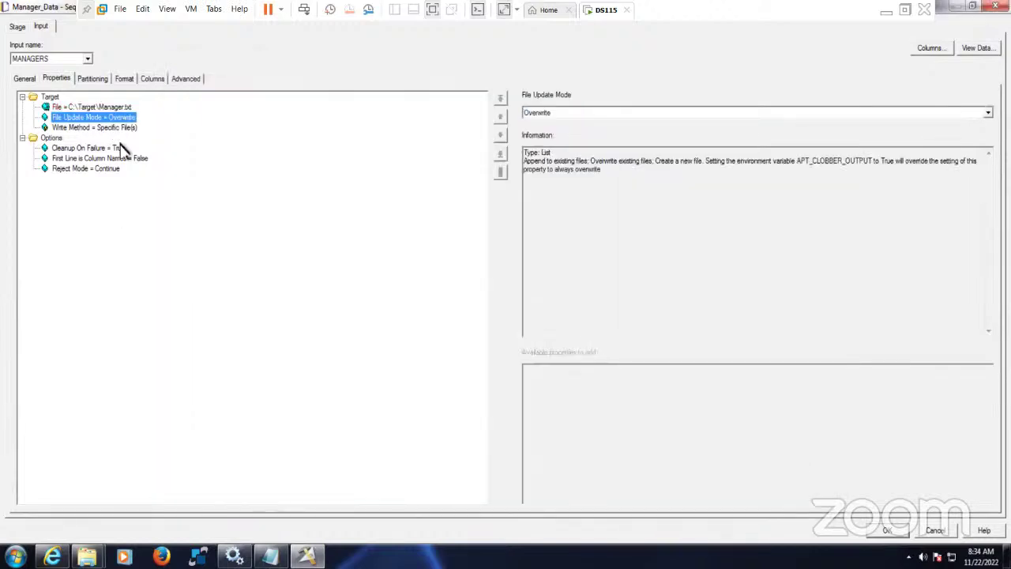
{"action": "left_click", "coordinate": [133, 159]}
{"action": "left_click", "coordinate": [549, 116]}
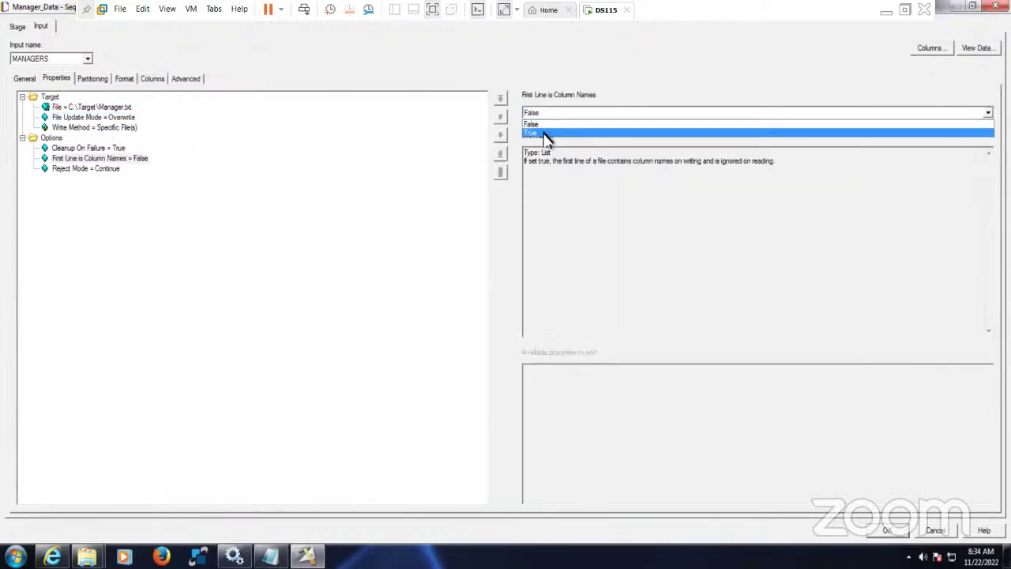
{"action": "left_click", "coordinate": [546, 135]}
- Remove the Quote format property, set Null field value to ", and accept the settings
{"action": "left_click", "coordinate": [98, 82]}
{"action": "left_click", "coordinate": [124, 79]}
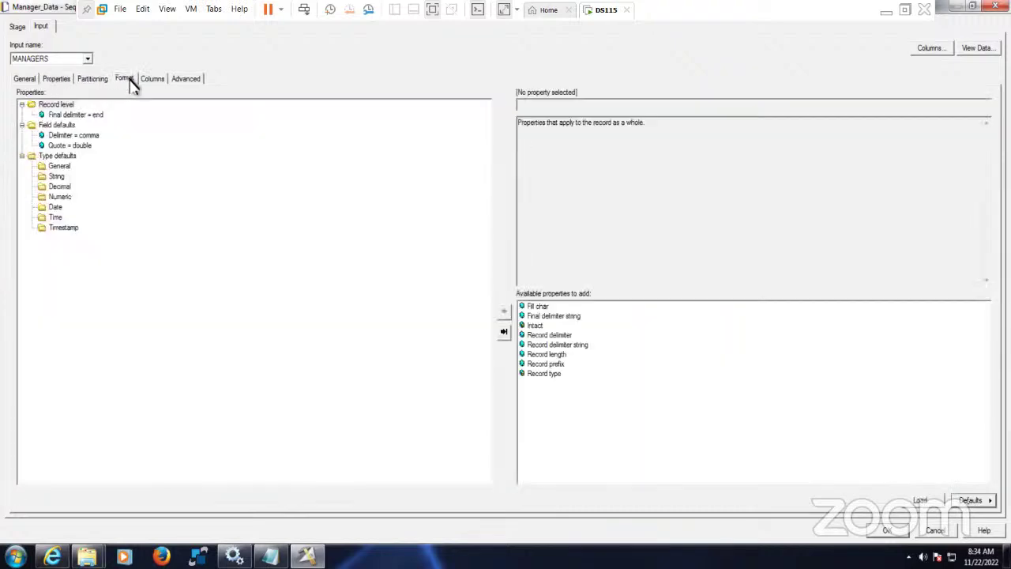
{"action": "left_click", "coordinate": [71, 146]}
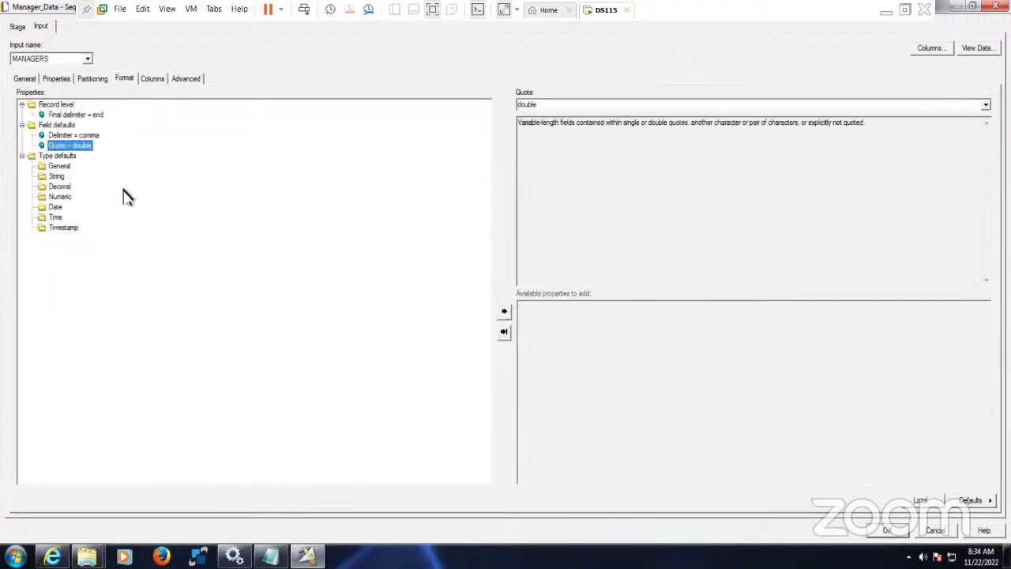
{"action": "key", "text": "Delete"}
{"action": "double_click", "coordinate": [536, 340]}
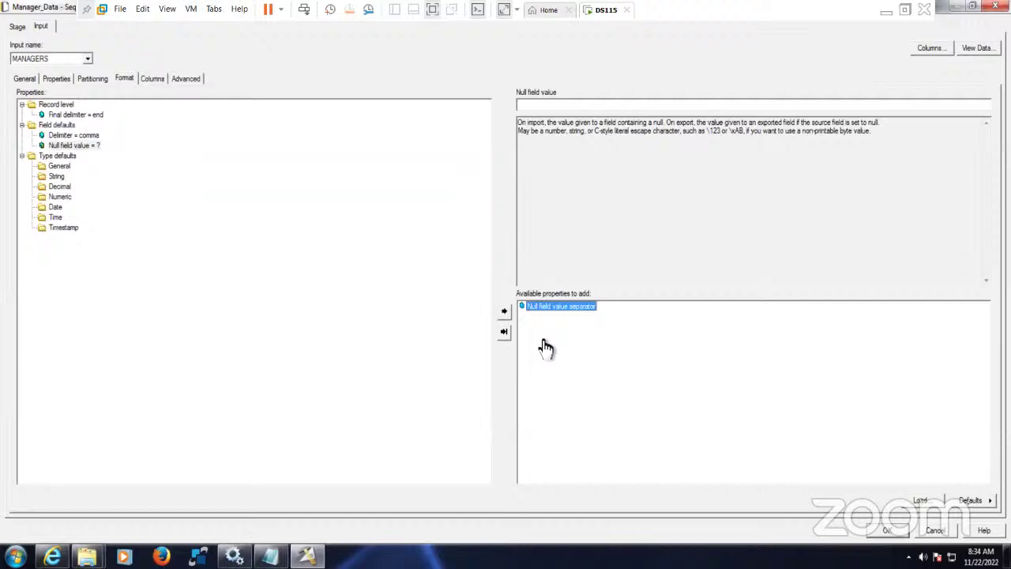
{"action": "left_click", "coordinate": [544, 106]}
{"action": "type", "text": "\""}
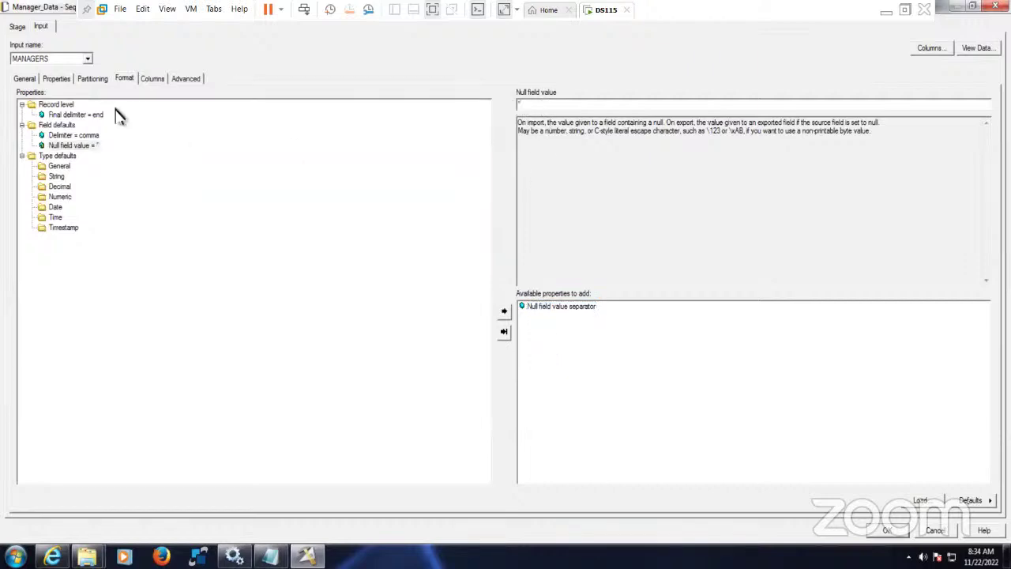
{"action": "left_click", "coordinate": [158, 78]}
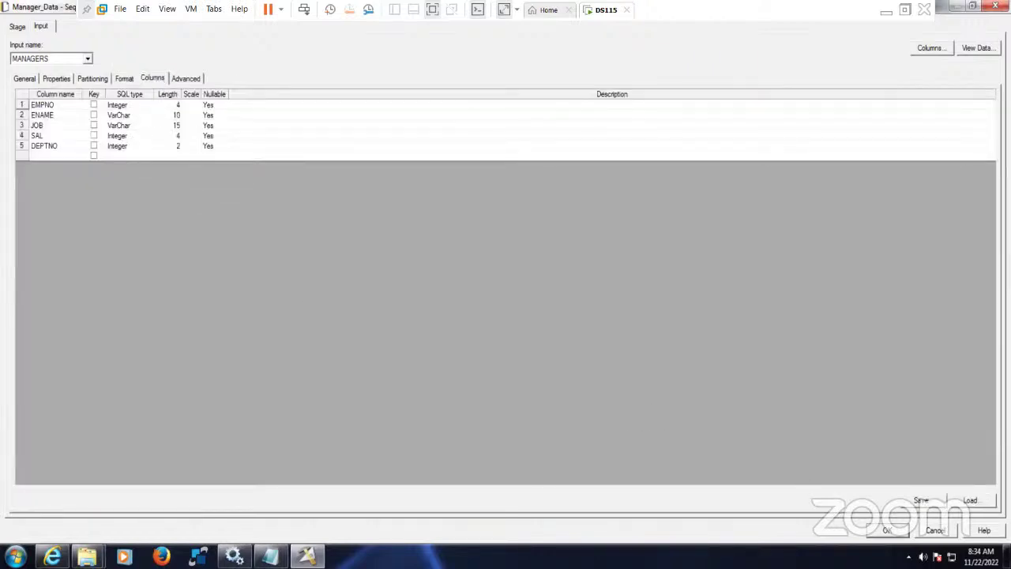
{"action": "left_click", "coordinate": [886, 530]}
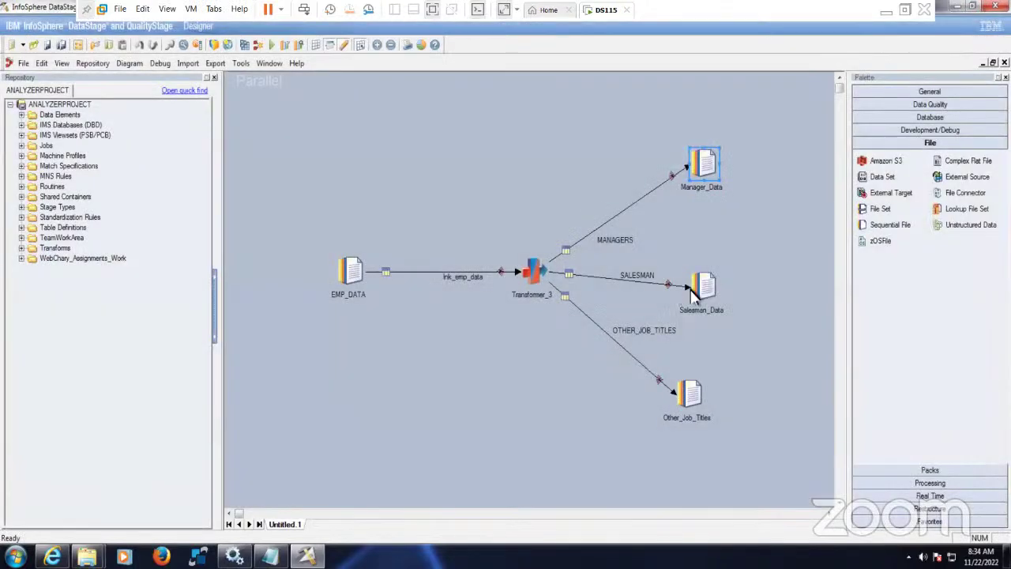
- Set Salesman_Data's file to C:\Target\Salesman.txt with First Line is Column Names = True
{"action": "double_click", "coordinate": [706, 290]}
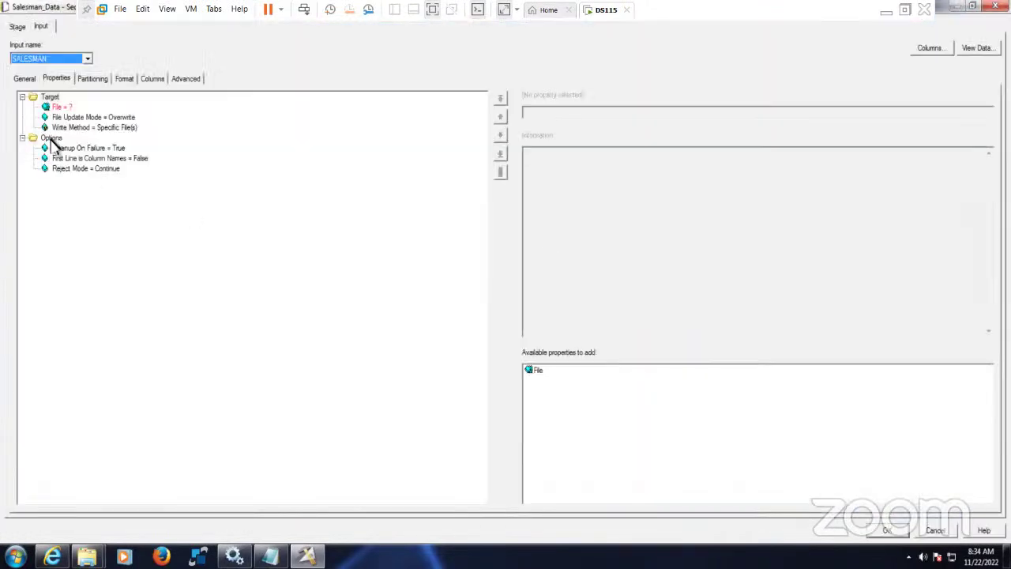
{"action": "left_click", "coordinate": [61, 105]}
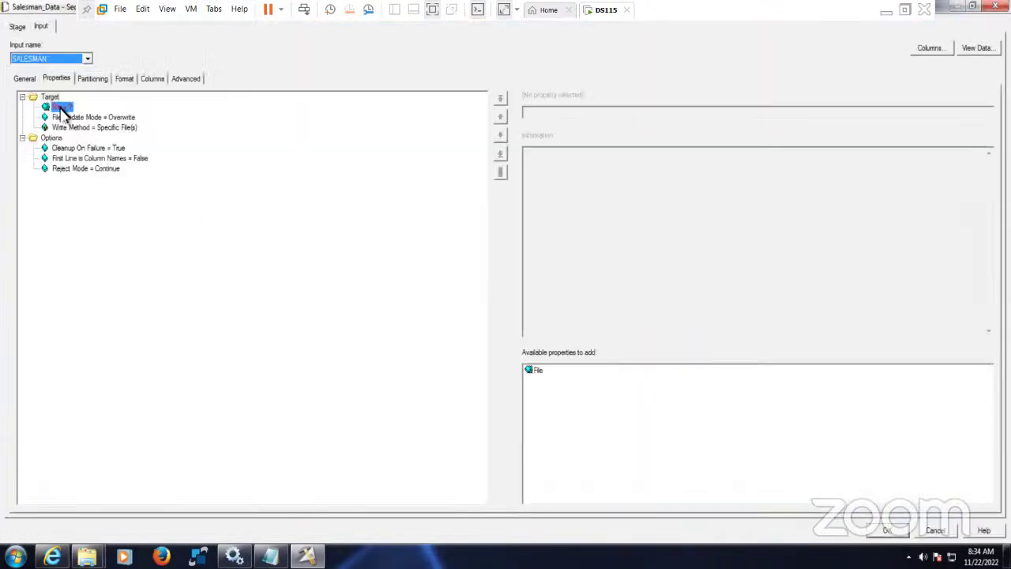
{"action": "left_click", "coordinate": [988, 112]}
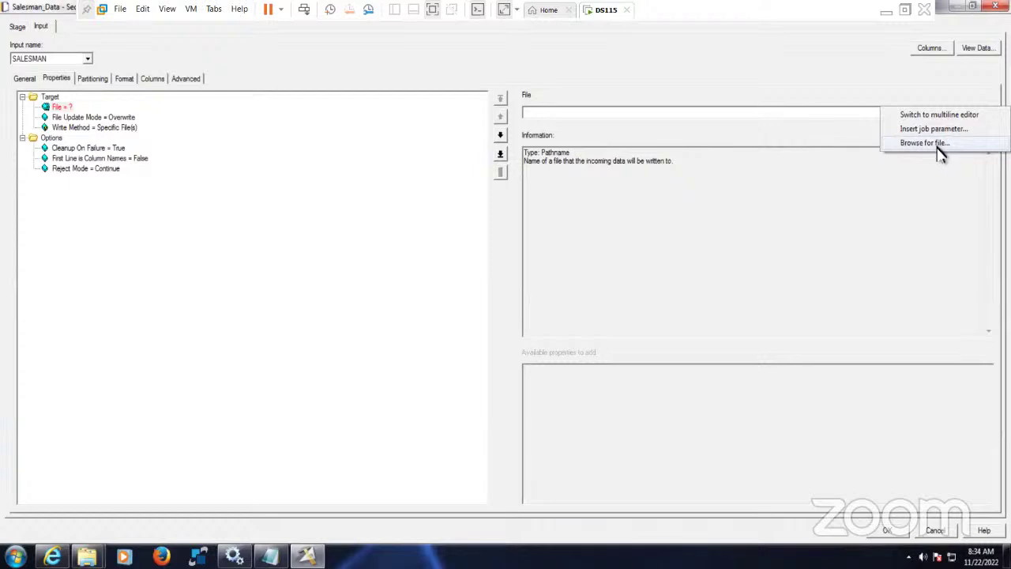
{"action": "left_click", "coordinate": [939, 145]}
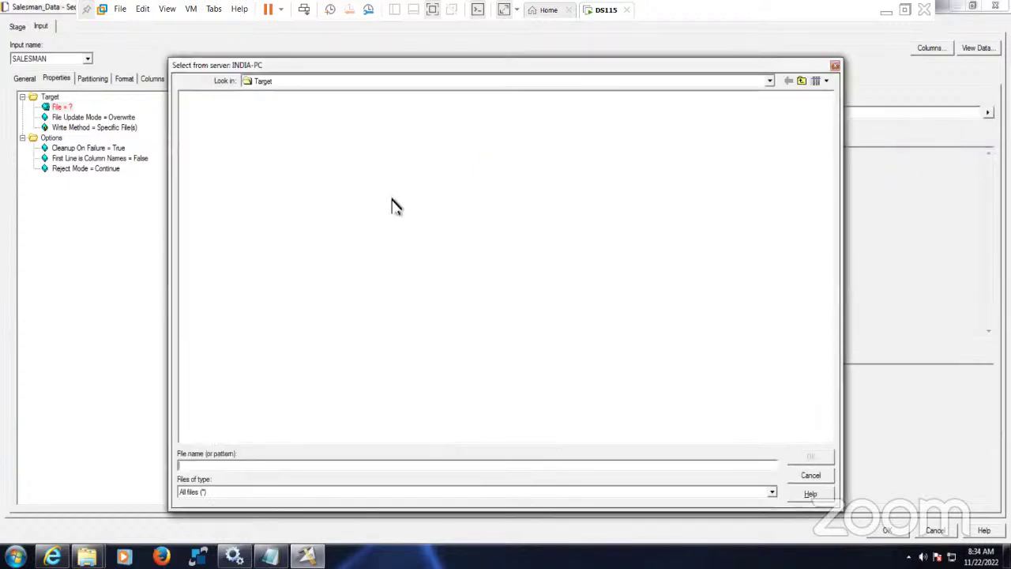
{"action": "left_click", "coordinate": [287, 469]}
{"action": "type", "text": "Salesman.txt"}
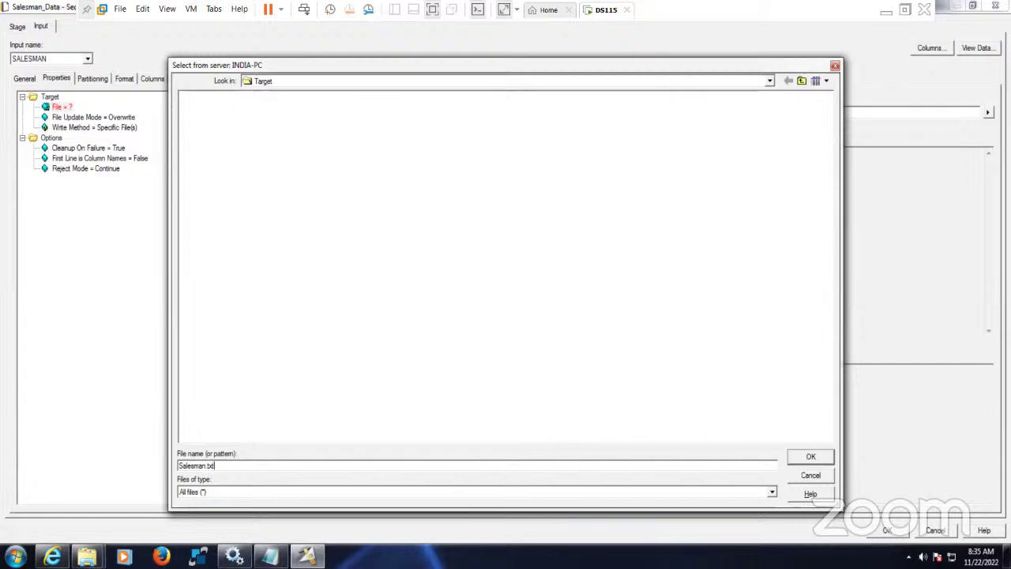
{"action": "left_click", "coordinate": [814, 459]}
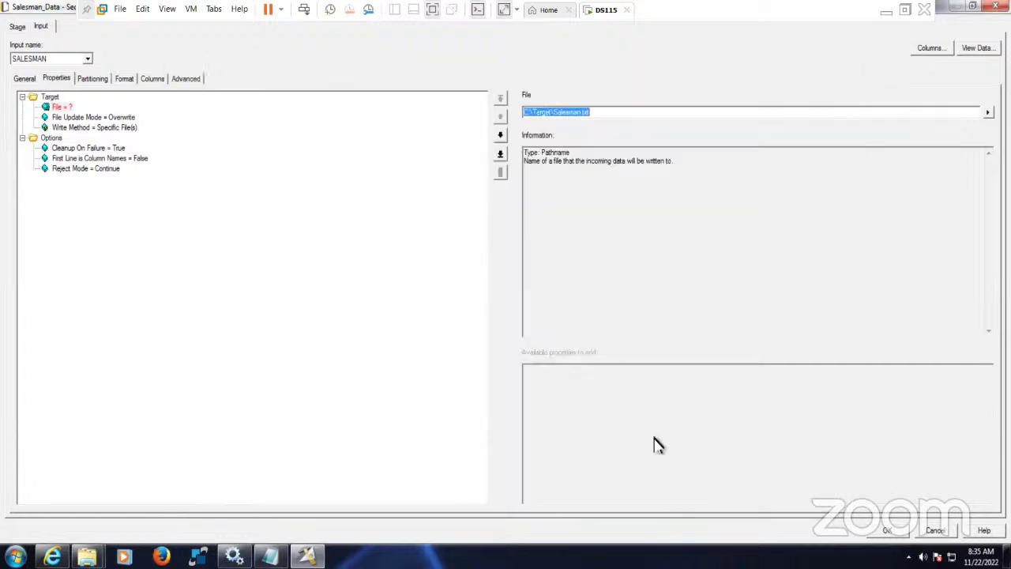
{"action": "left_click", "coordinate": [134, 160]}
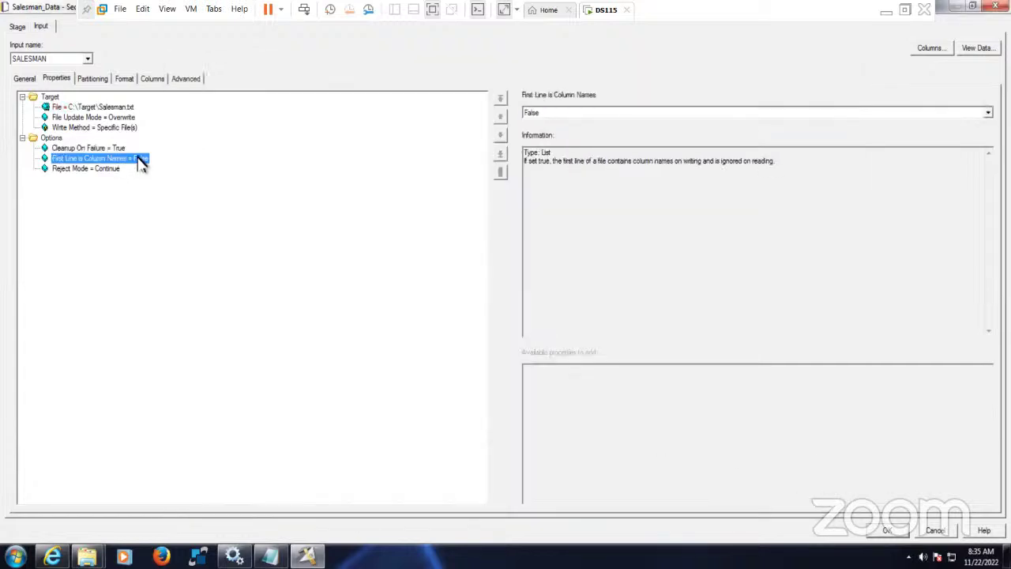
{"action": "left_click", "coordinate": [575, 116]}
{"action": "left_click", "coordinate": [557, 142]}
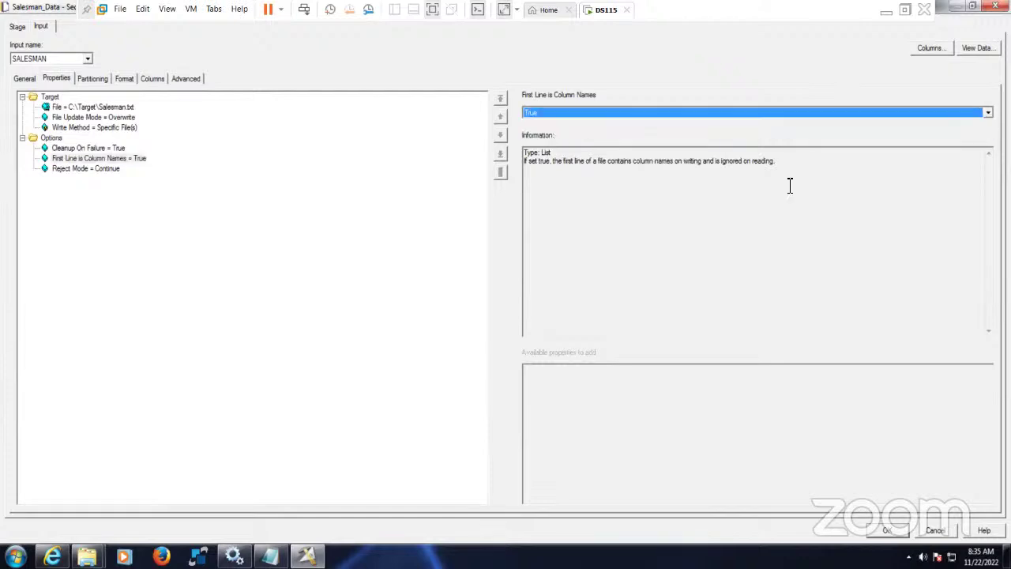
- Remove the Quote format property, add a Null field value, and accept the Salesman_Data settings
{"action": "left_click", "coordinate": [93, 79]}
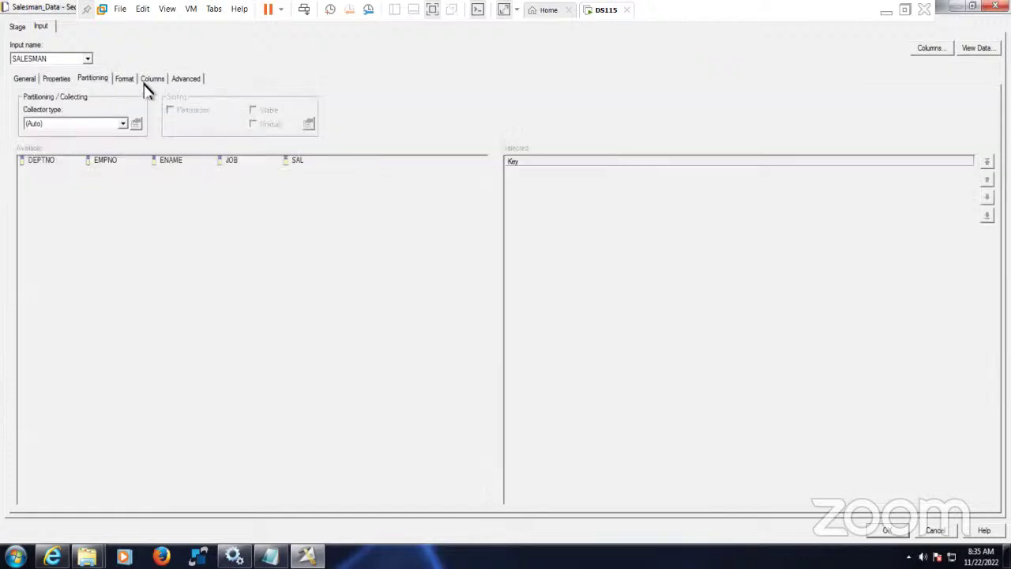
{"action": "left_click", "coordinate": [126, 79]}
{"action": "left_click", "coordinate": [79, 146]}
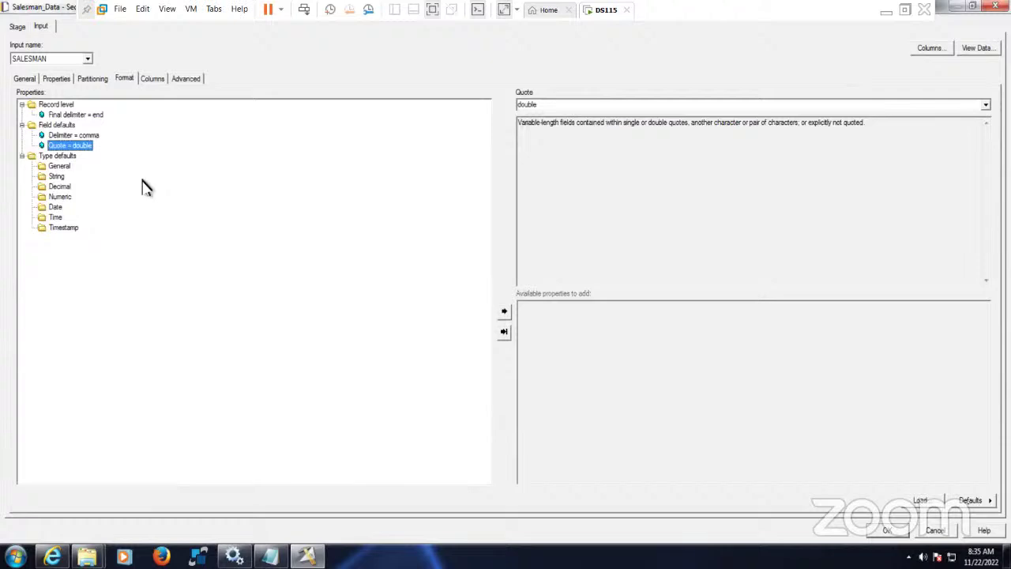
{"action": "key", "text": "Delete"}
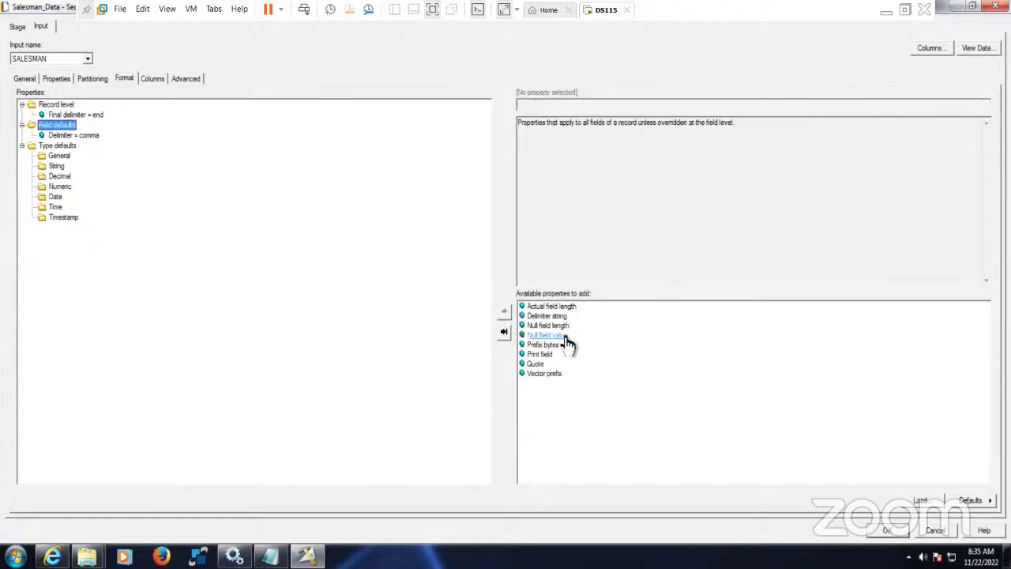
{"action": "double_click", "coordinate": [570, 342]}
{"action": "left_click", "coordinate": [550, 105]}
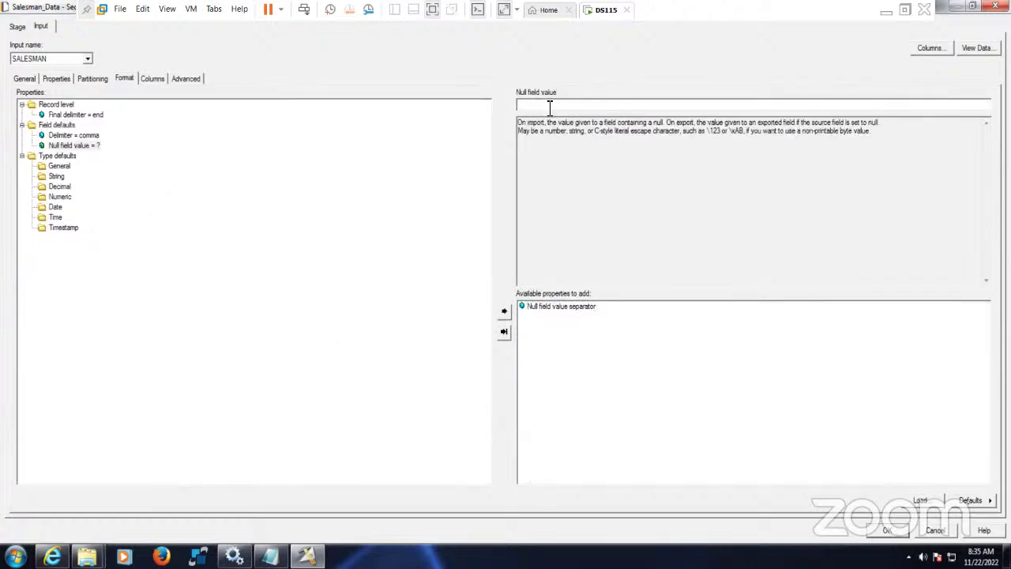
{"action": "left_click", "coordinate": [152, 83]}
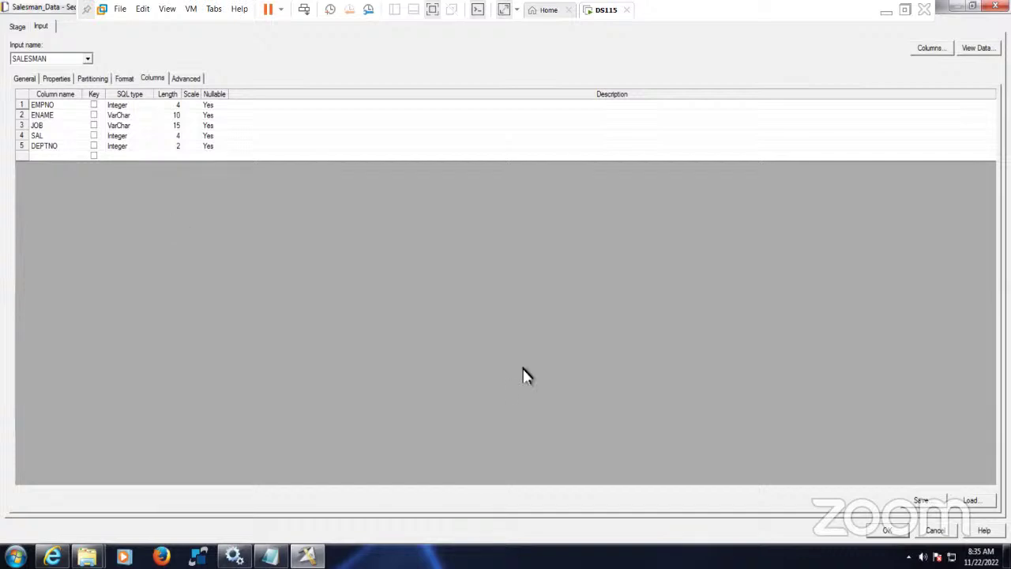
{"action": "left_click", "coordinate": [124, 80]}
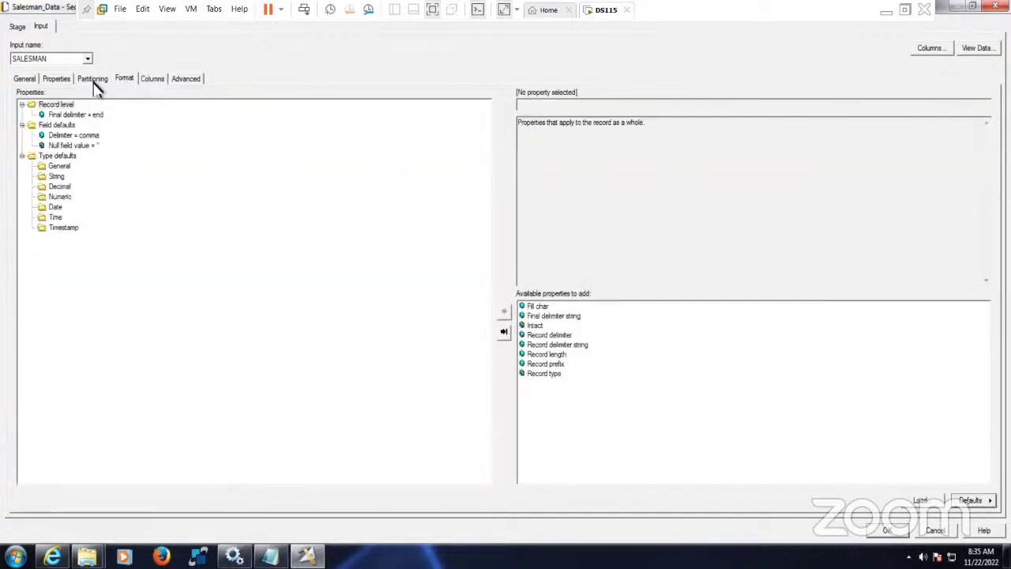
{"action": "left_click", "coordinate": [95, 82]}
{"action": "left_click", "coordinate": [73, 83]}
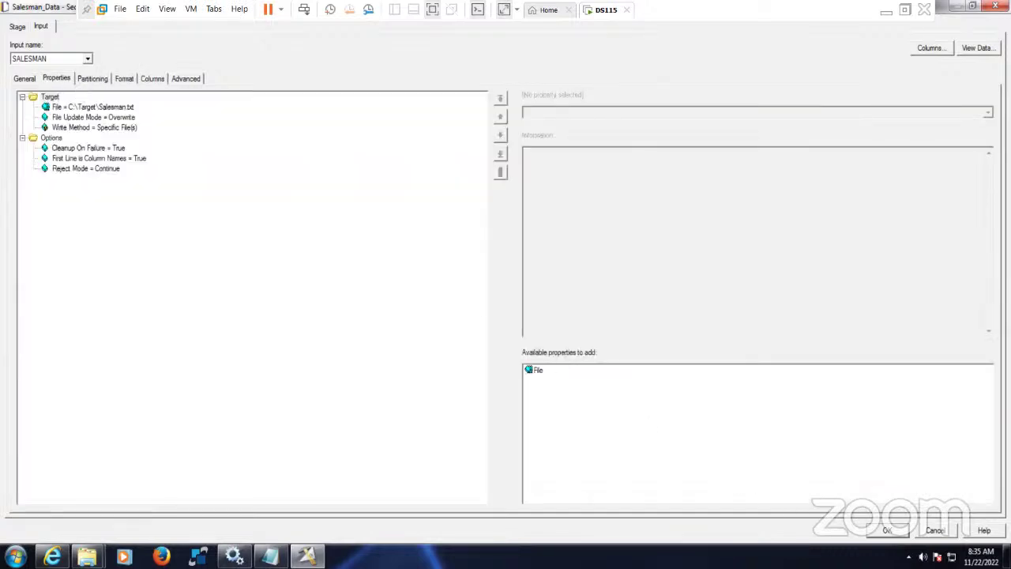
{"action": "key", "text": "Return"}
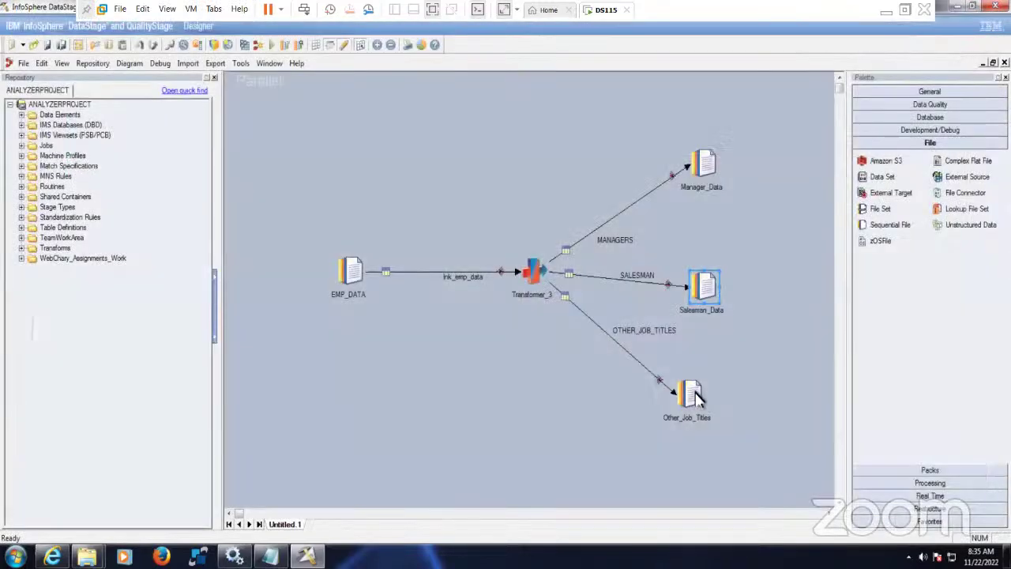
- Set Other_Job_Titles' file to C:\Target\Others_Jobs.txt with column names on the first line
{"action": "double_click", "coordinate": [694, 393]}
{"action": "left_click", "coordinate": [63, 107]}
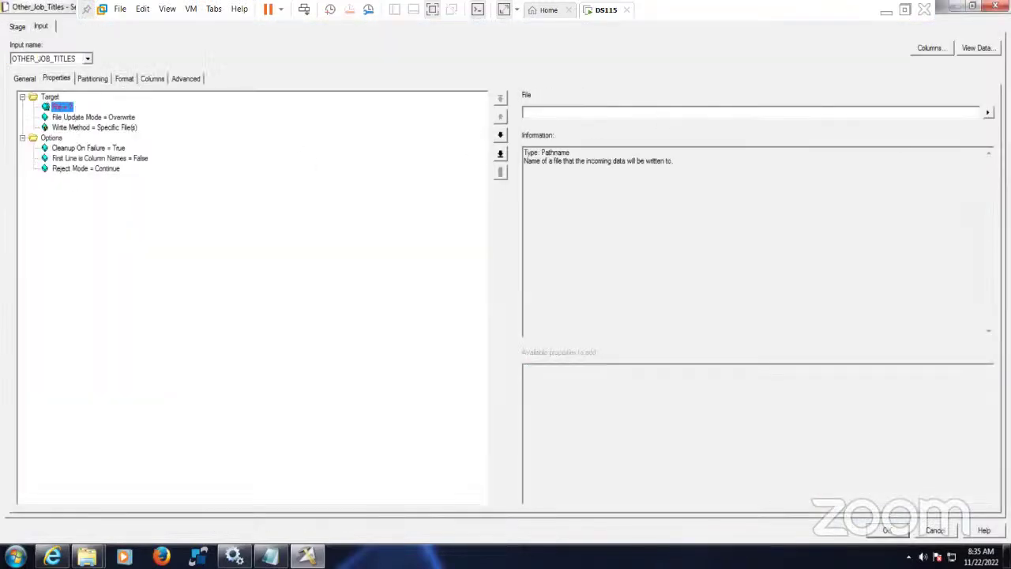
{"action": "left_click", "coordinate": [987, 113]}
{"action": "left_click", "coordinate": [956, 145]}
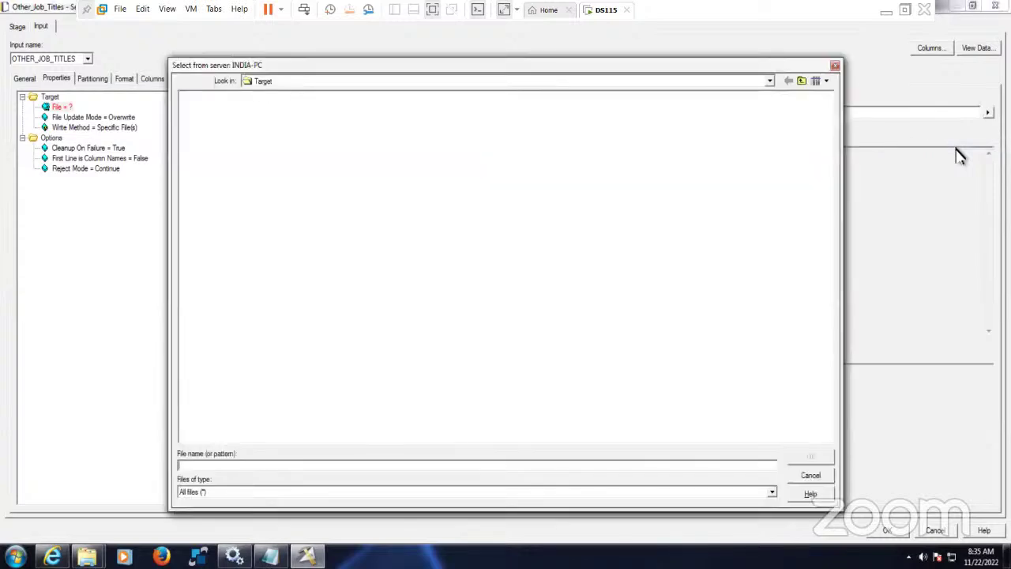
{"action": "type", "text": "Others_Job_Titles.txt"}
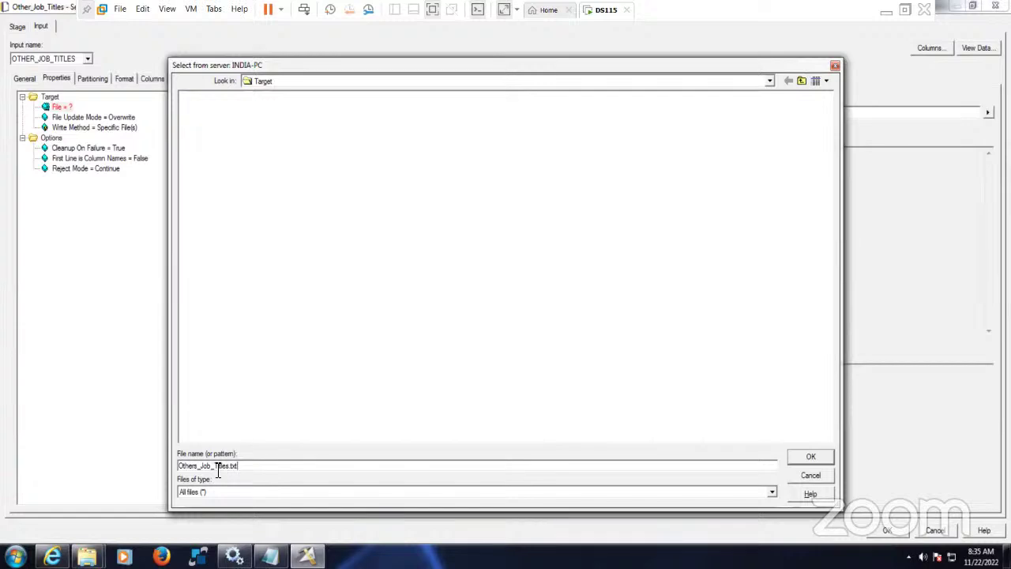
{"action": "left_click_drag", "start_coordinate": [215, 467], "coordinate": [332, 472]}
{"action": "key", "text": "BackSpace"}
{"action": "left_click", "coordinate": [822, 459]}
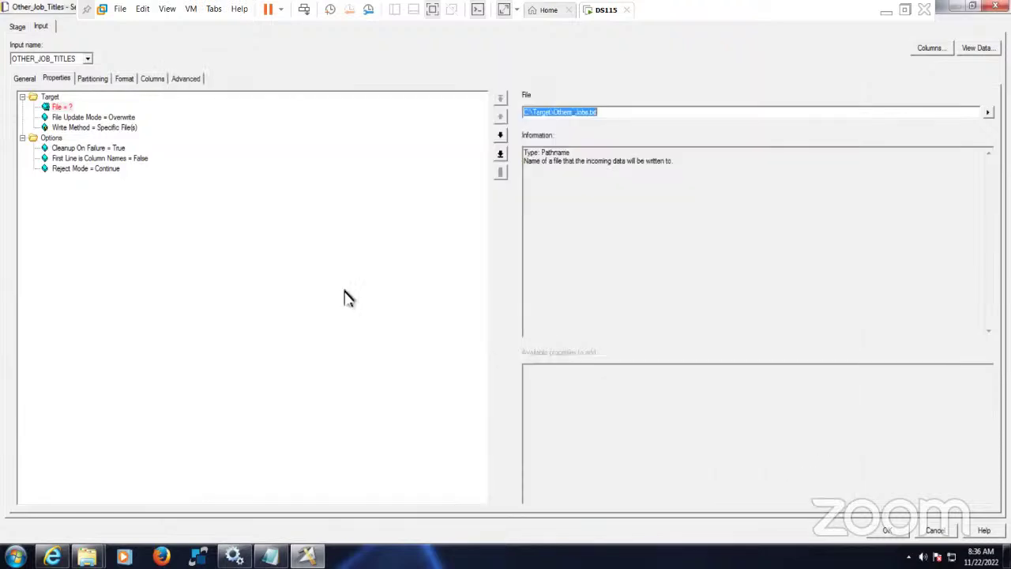
{"action": "left_click", "coordinate": [115, 158]}
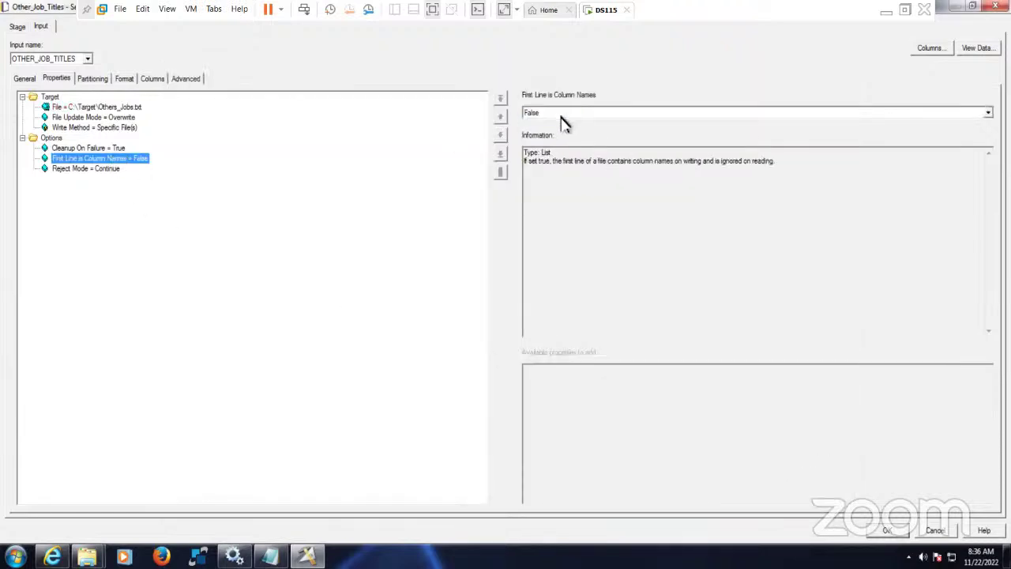
{"action": "left_click", "coordinate": [562, 118]}
{"action": "left_click", "coordinate": [542, 131]}
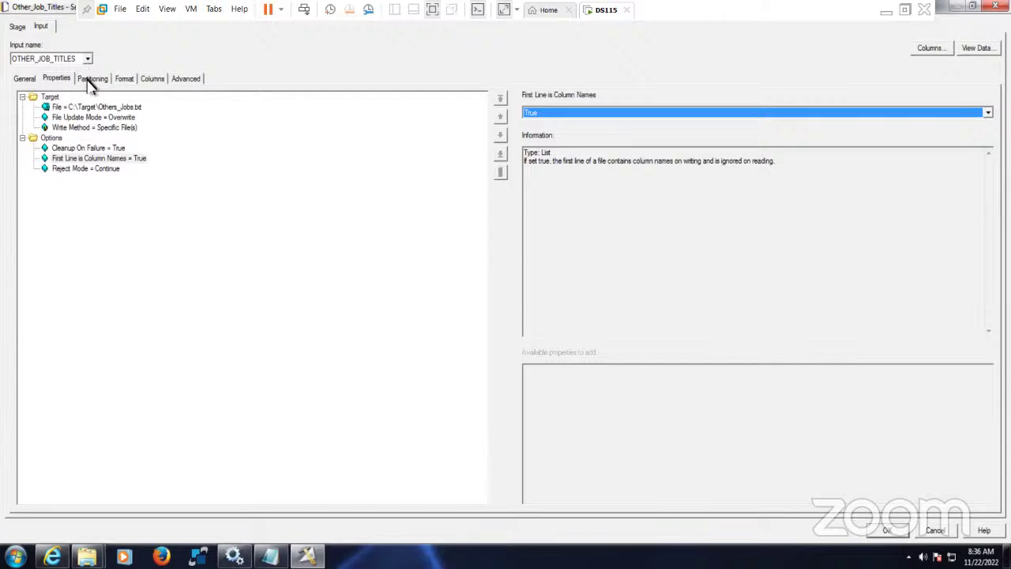
- Remove double quoting, add a Null field value, and accept the Other_Job_Titles settings
{"action": "left_click", "coordinate": [90, 80]}
{"action": "left_click", "coordinate": [127, 80]}
{"action": "left_click", "coordinate": [84, 147]}
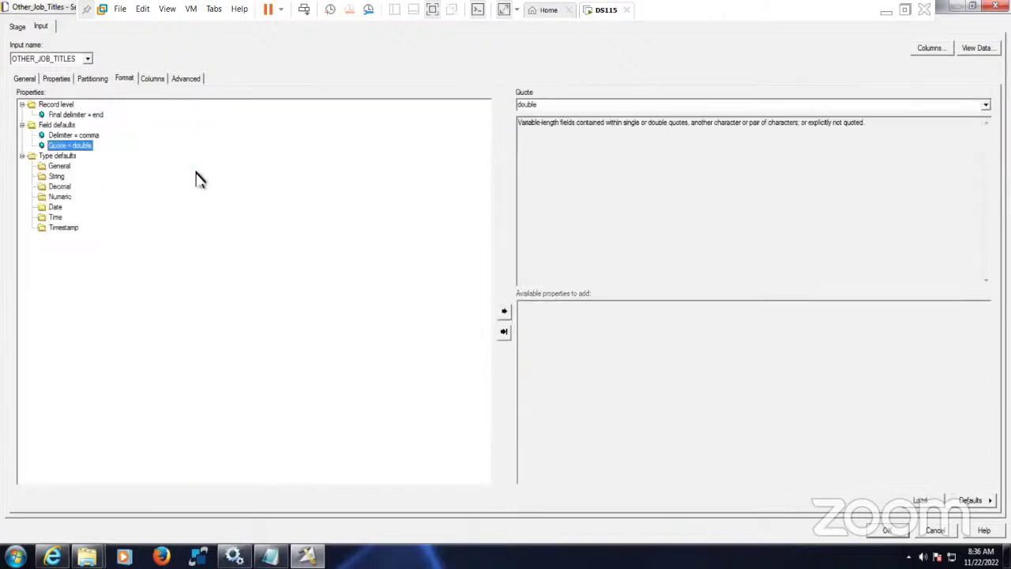
{"action": "key", "text": "Delete"}
{"action": "left_click", "coordinate": [545, 340]}
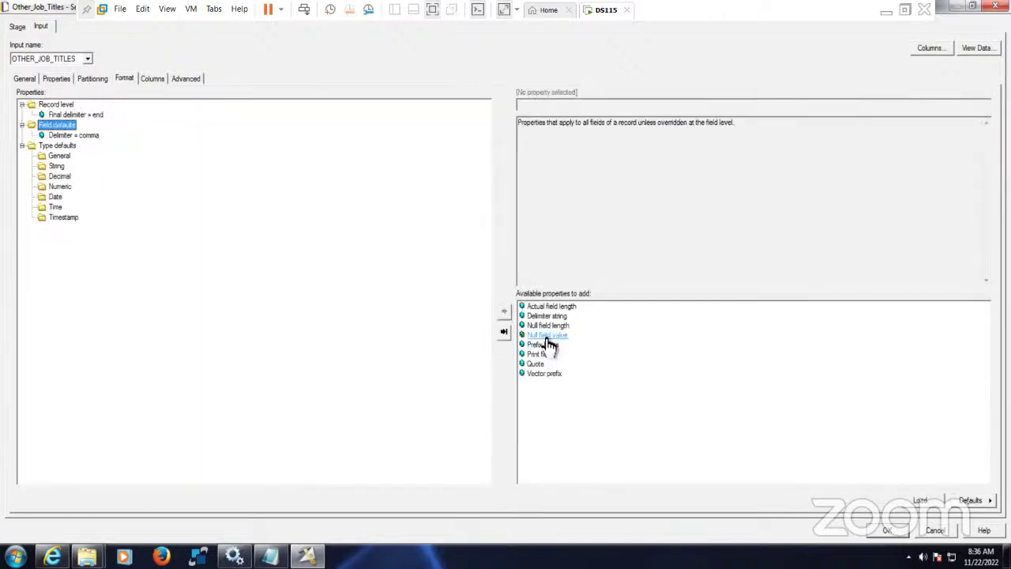
{"action": "double_click", "coordinate": [545, 340]}
{"action": "left_click", "coordinate": [539, 107]}
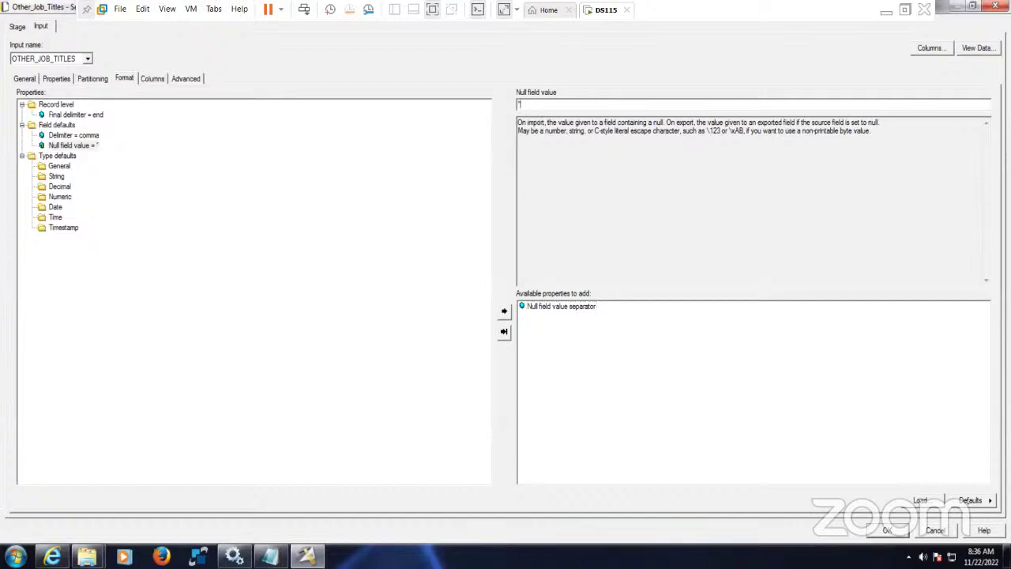
{"action": "left_click", "coordinate": [158, 80]}
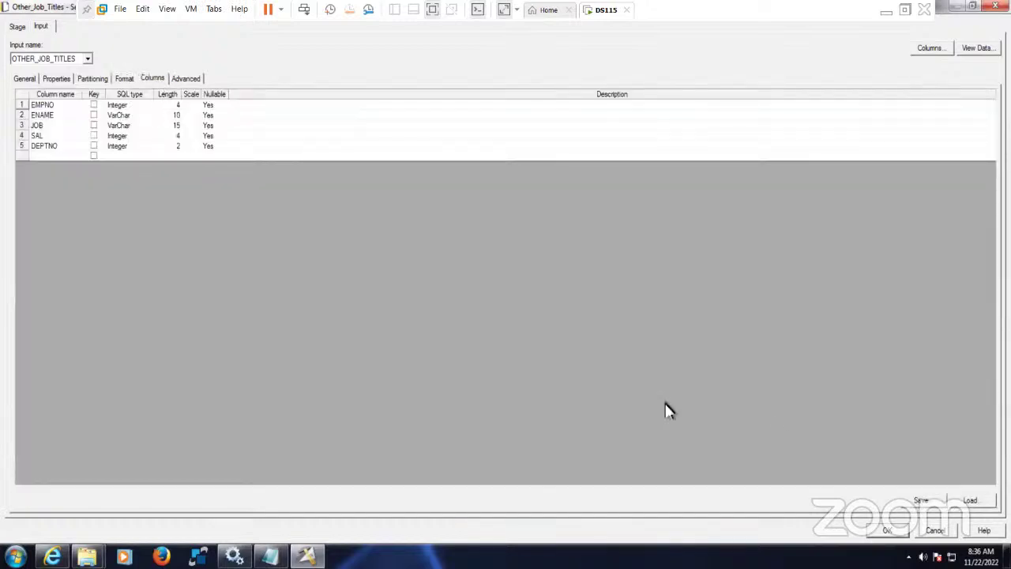
{"action": "left_click", "coordinate": [887, 530]}
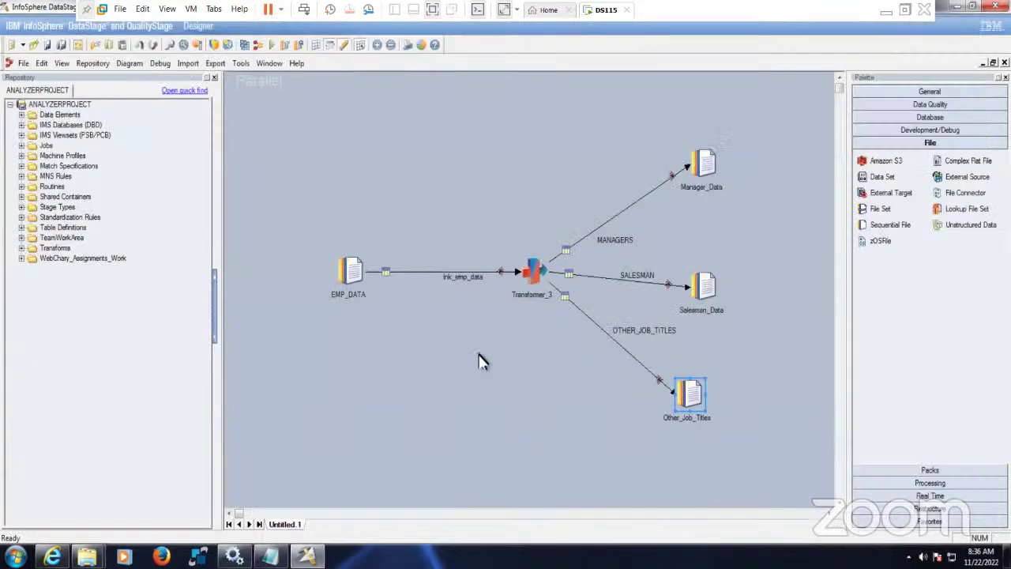
{"action": "left_click", "coordinate": [479, 361]}
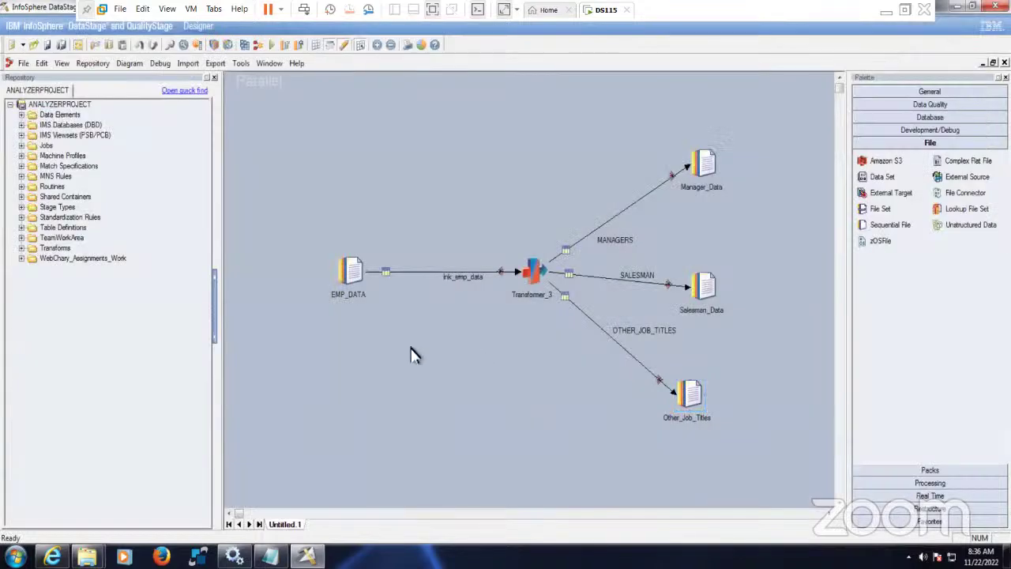
- Save the job in the Jobs folder, renaming Untitled1 to Exe11_DataFilters_Transformer
{"action": "left_click", "coordinate": [54, 44]}
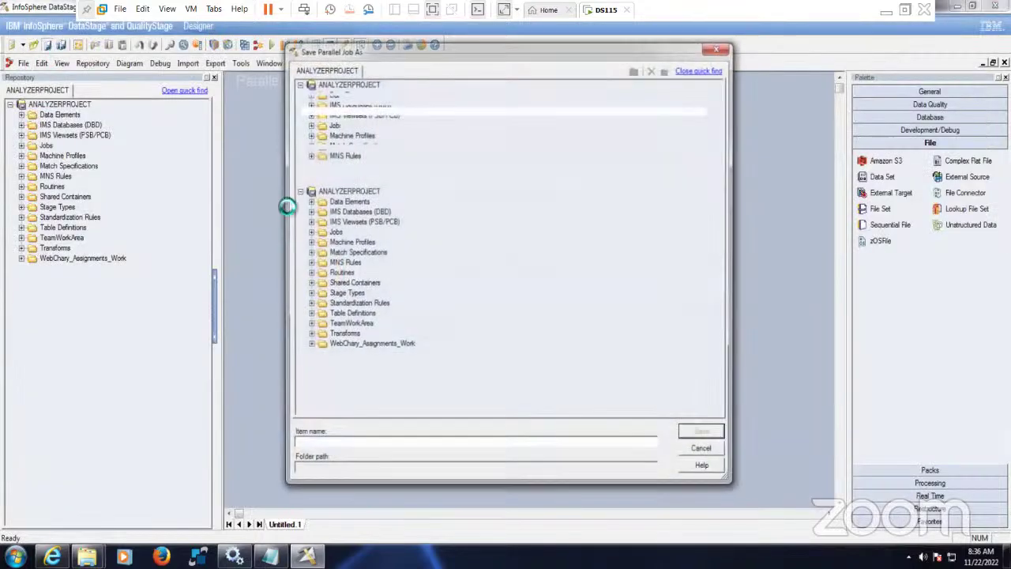
{"action": "left_click", "coordinate": [334, 233]}
{"action": "left_click", "coordinate": [309, 231]}
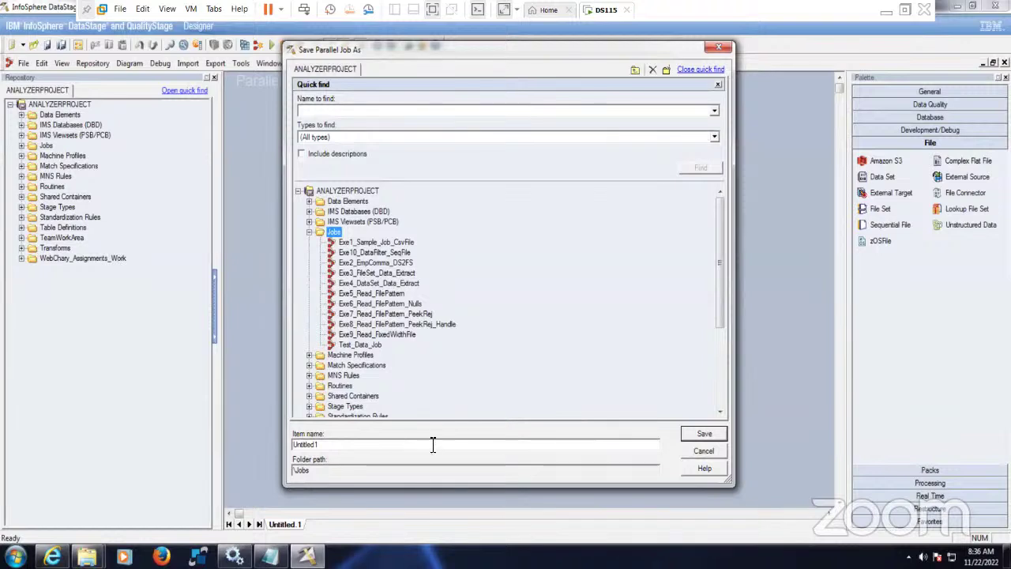
{"action": "left_click_drag", "start_coordinate": [433, 445], "coordinate": [203, 446]}
{"action": "type", "text": "Exe11_"}
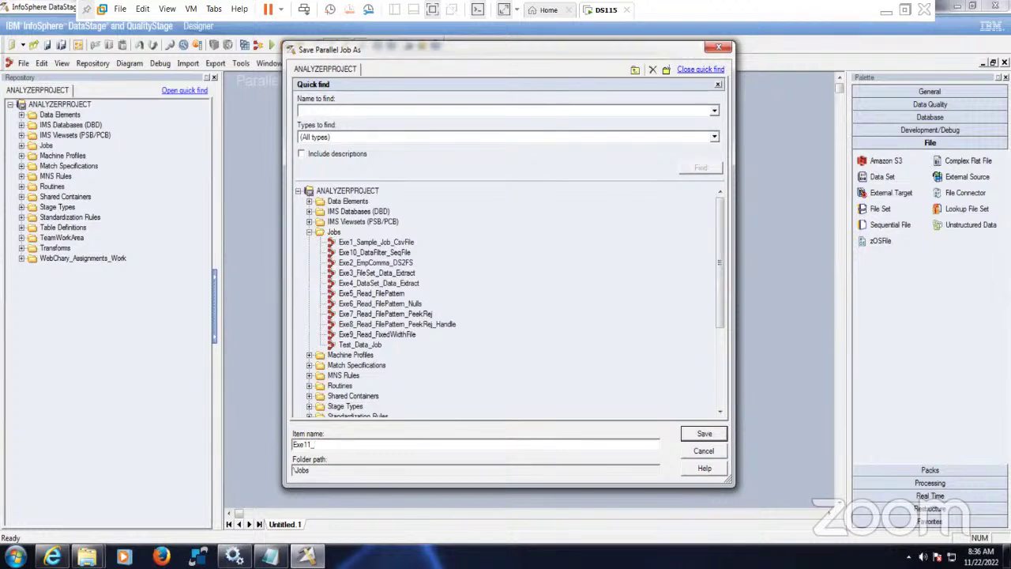
{"action": "type", "text": "DataFilters_Transformer"}
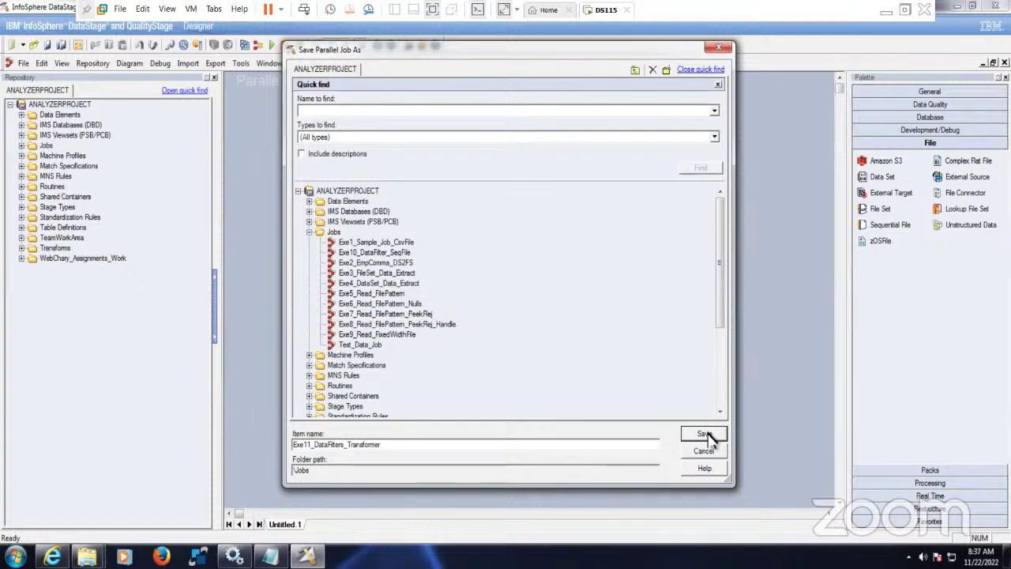
{"action": "left_click", "coordinate": [706, 435]}
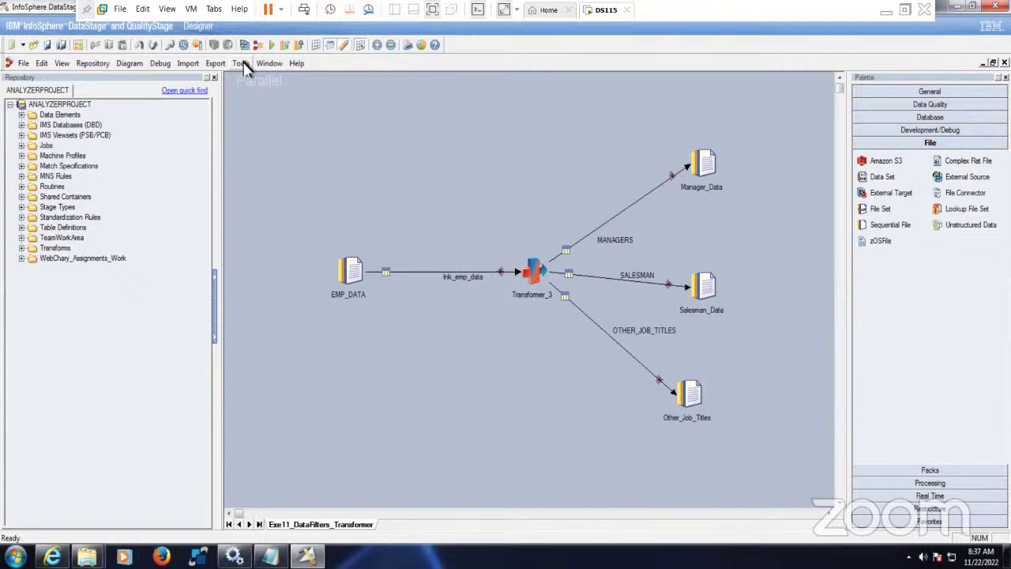
- Compile the job via File > Compile and close the no-errors result
{"action": "left_click", "coordinate": [23, 63]}
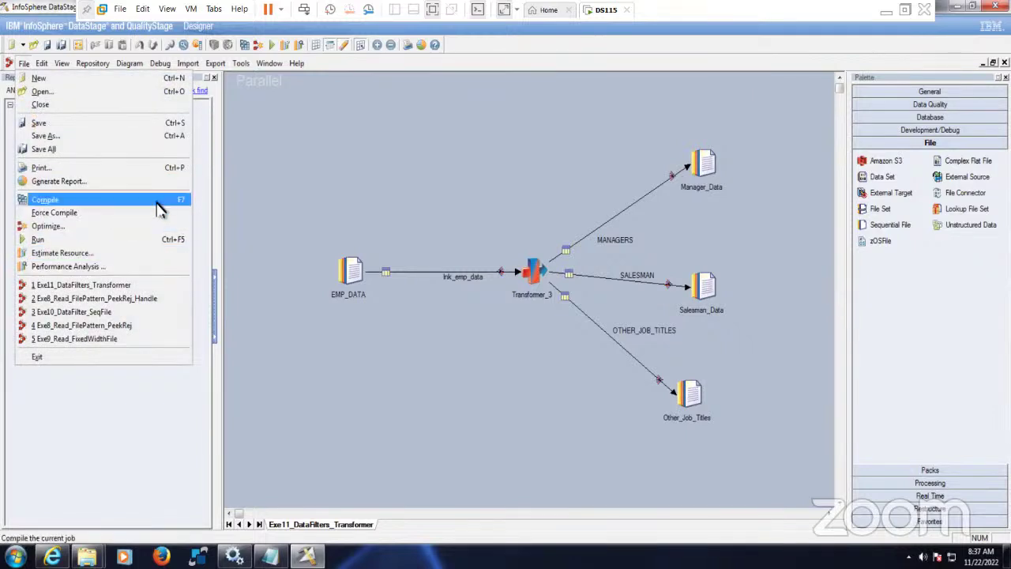
{"action": "left_click", "coordinate": [163, 207]}
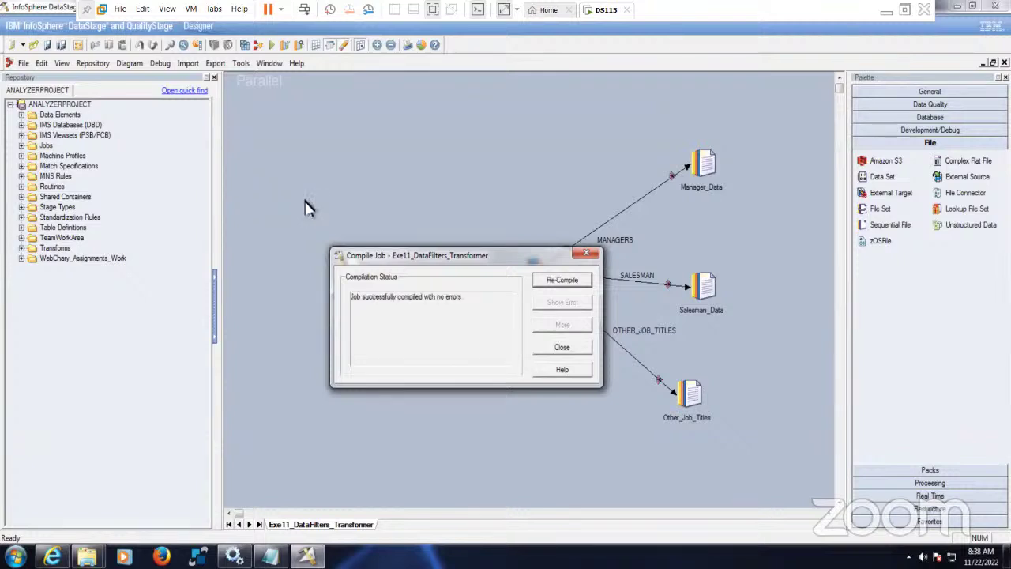
{"action": "left_click", "coordinate": [565, 348]}
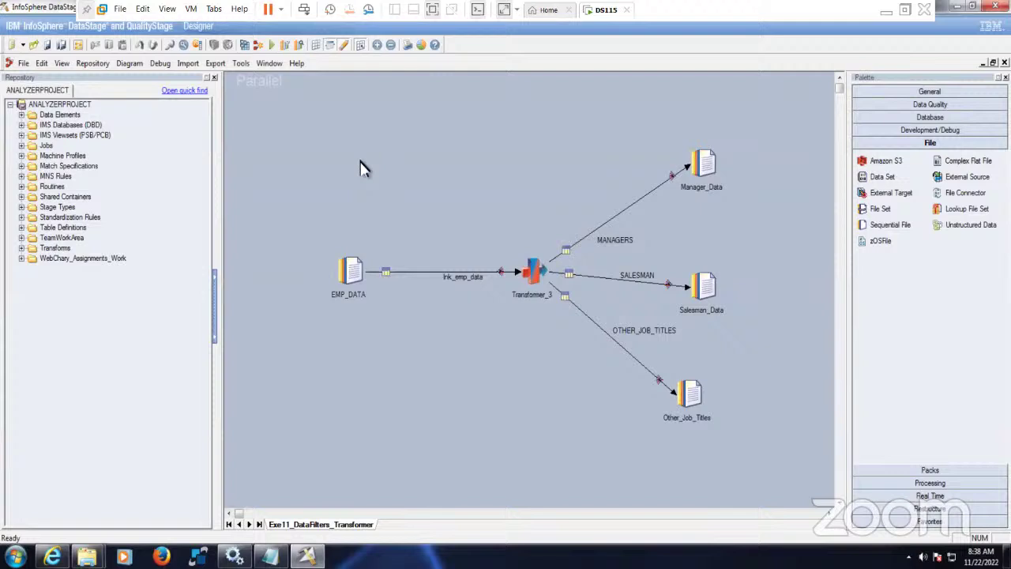
{"action": "left_click", "coordinate": [271, 45]}
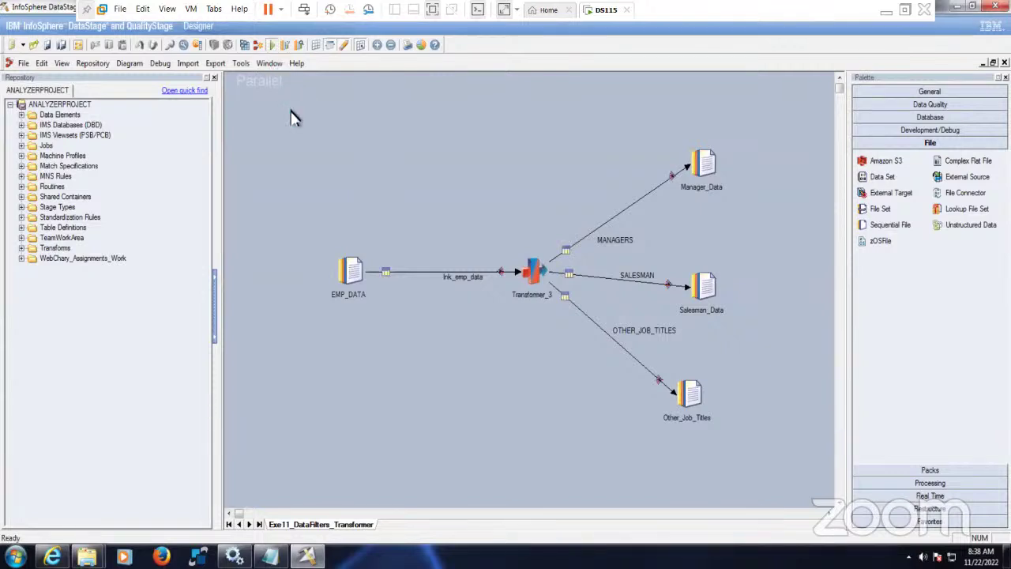
- Run the job, which sends 3 manager, 4 salesman and 8 other rows
{"action": "left_click", "coordinate": [173, 272]}
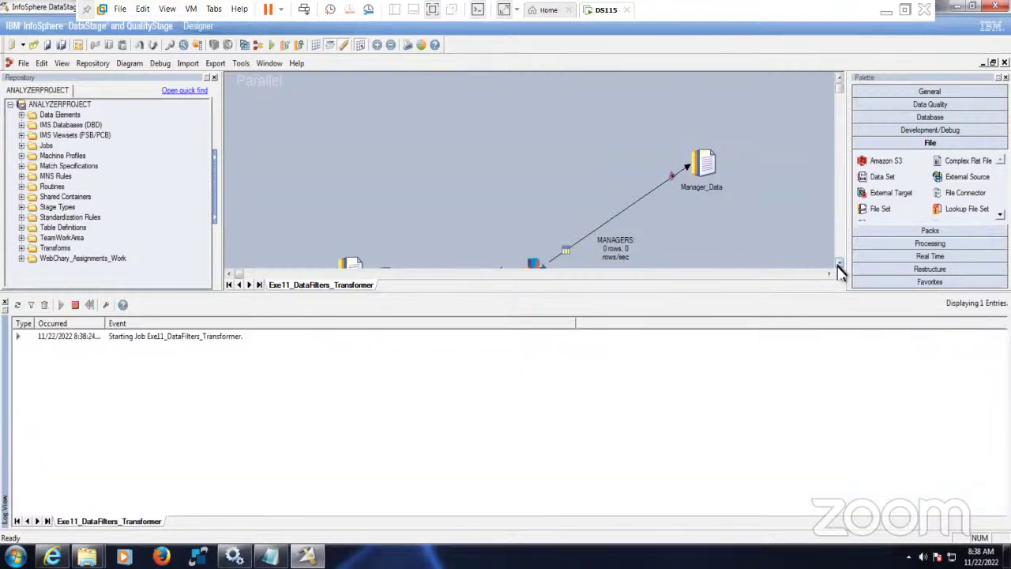
{"action": "left_click", "coordinate": [839, 265]}
{"action": "left_click", "coordinate": [839, 264]}
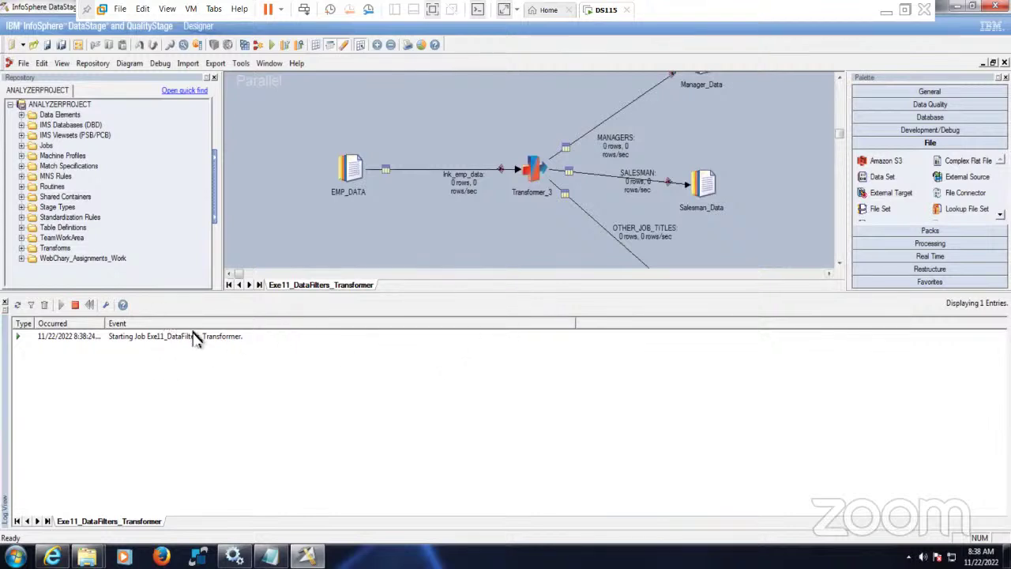
- Launch DataStage Director from Tools to check the job's status
{"action": "left_click", "coordinate": [244, 67]}
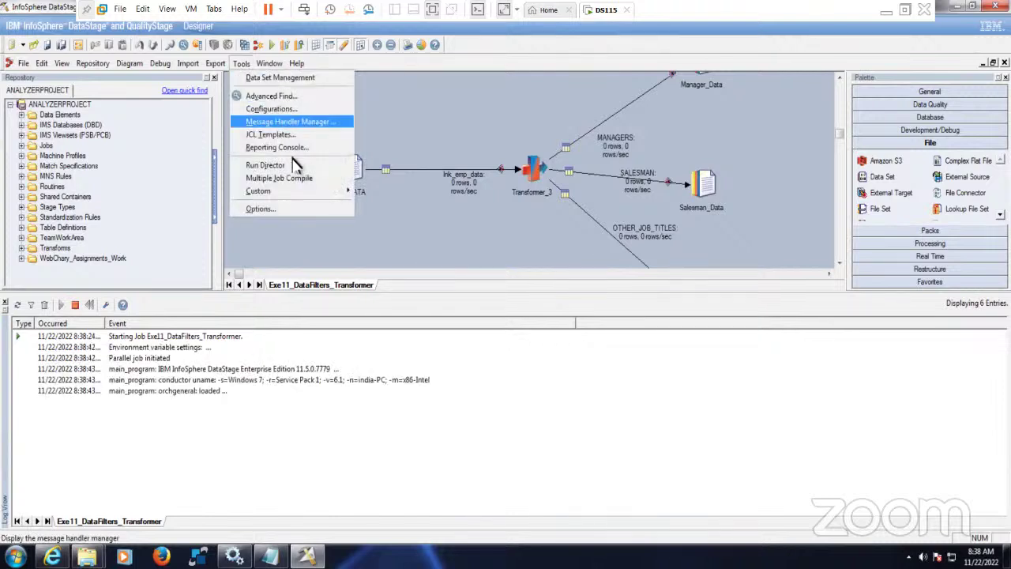
{"action": "left_click", "coordinate": [300, 167]}
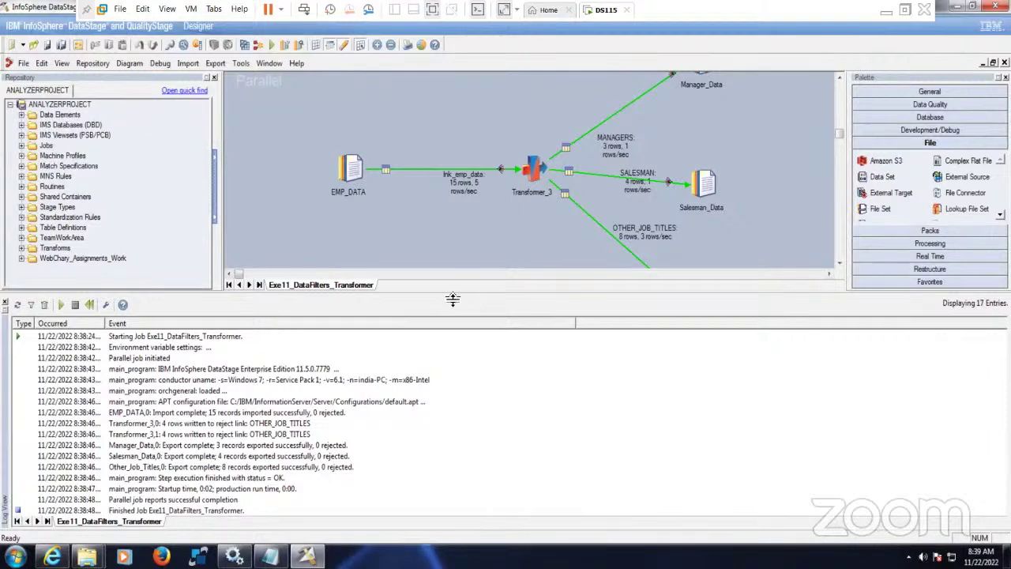
{"action": "left_click_drag", "start_coordinate": [451, 300], "coordinate": [451, 348]}
{"action": "left_click", "coordinate": [423, 305]}
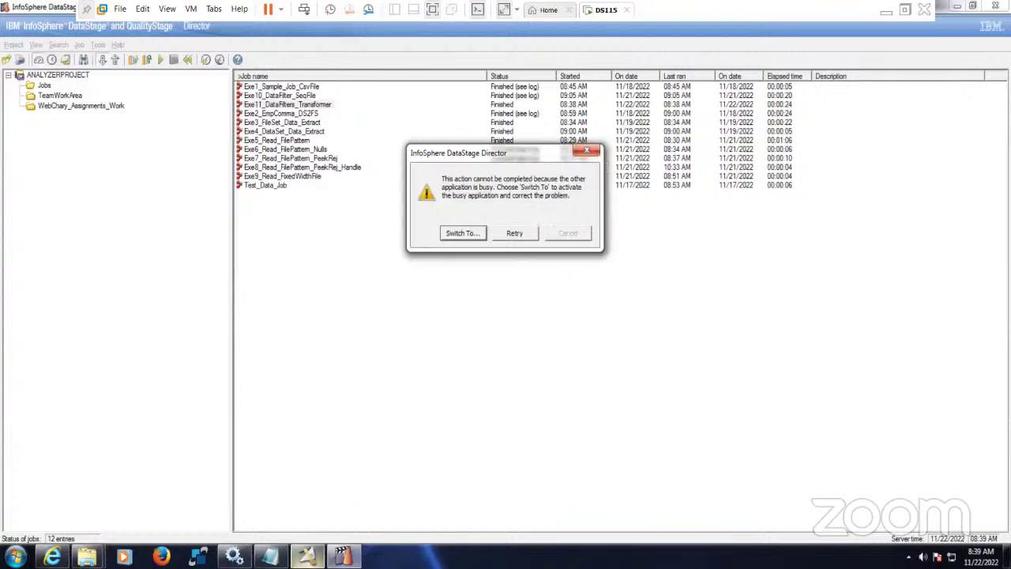
- Shrink the log panel and scroll the canvas to show EMP_DATA through all three outputs
{"action": "left_click", "coordinate": [307, 556]}
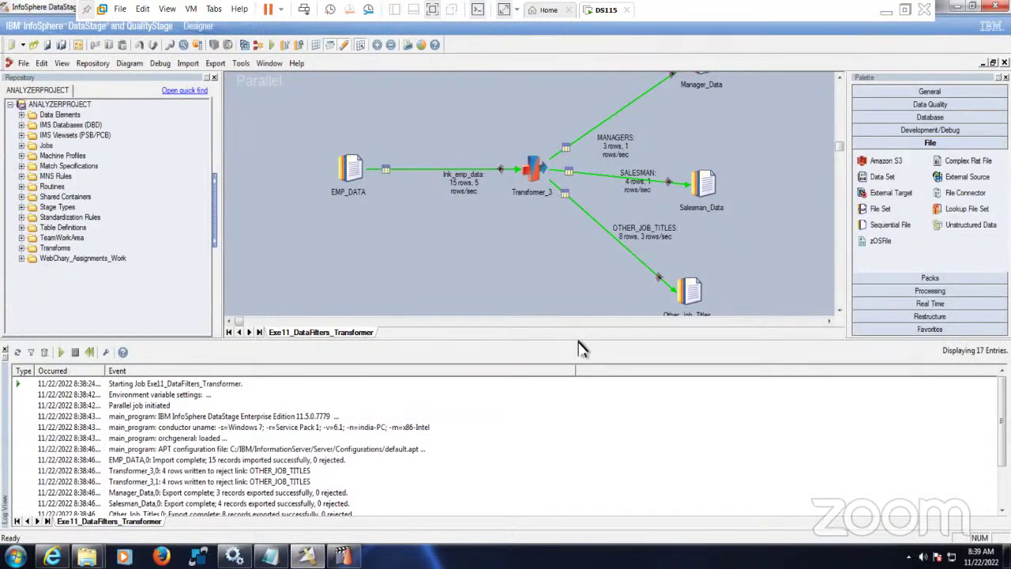
{"action": "left_click_drag", "start_coordinate": [585, 366], "coordinate": [589, 413]}
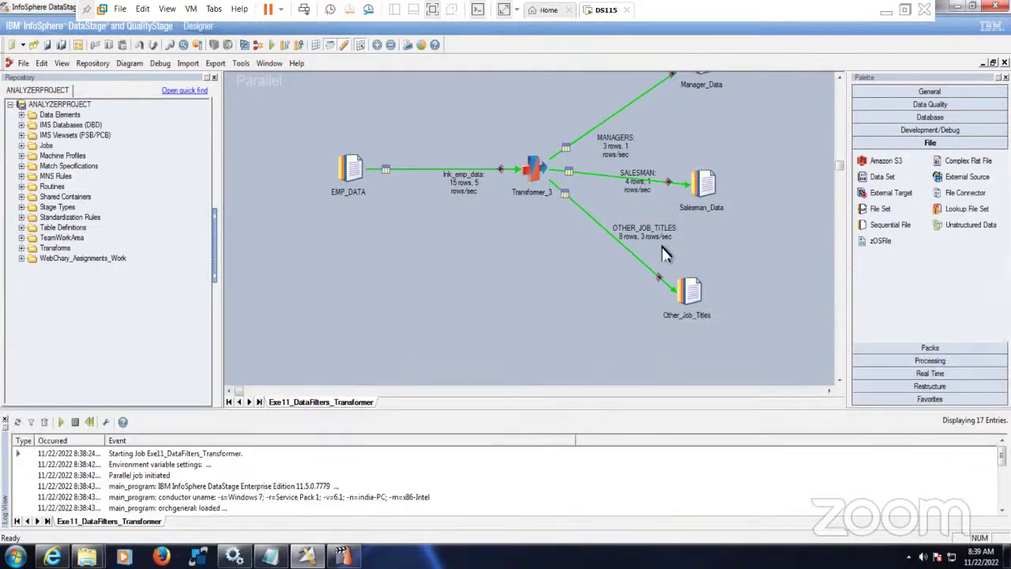
{"action": "left_click_drag", "start_coordinate": [607, 209], "coordinate": [753, 348]}
{"action": "left_click", "coordinate": [764, 324]}
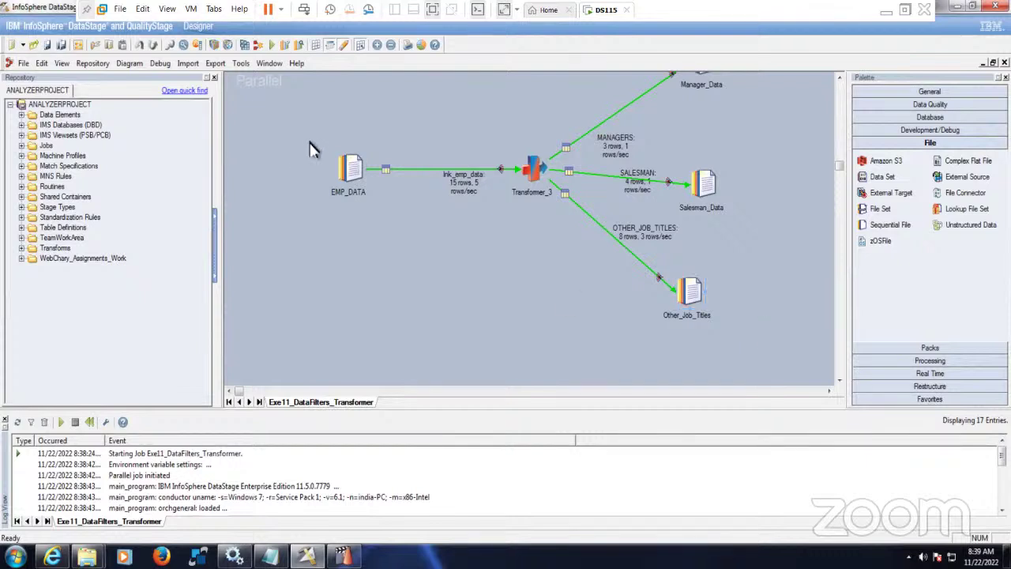
{"action": "left_click_drag", "start_coordinate": [303, 122], "coordinate": [492, 260]}
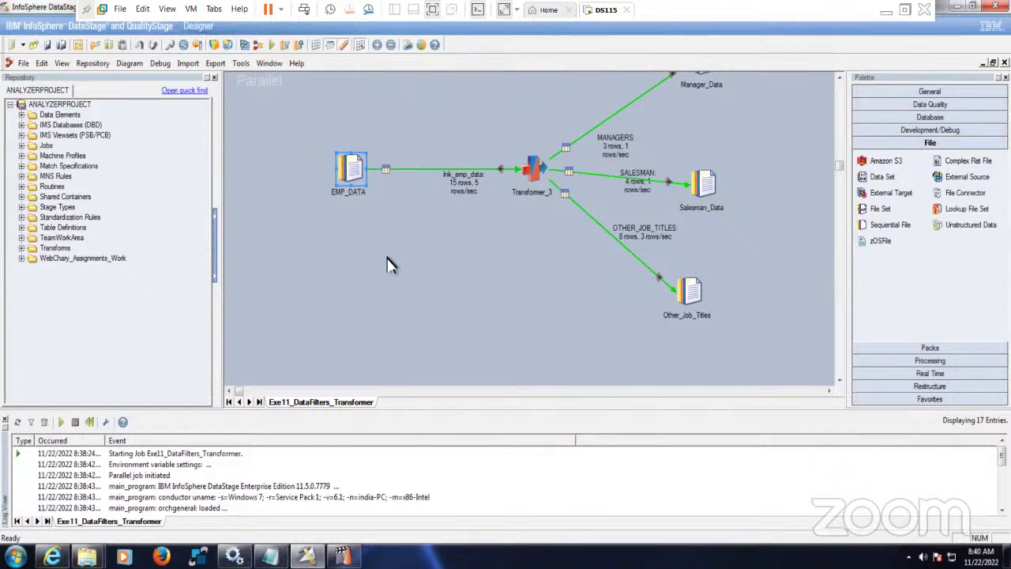
{"action": "left_click_drag", "start_coordinate": [310, 123], "coordinate": [490, 250]}
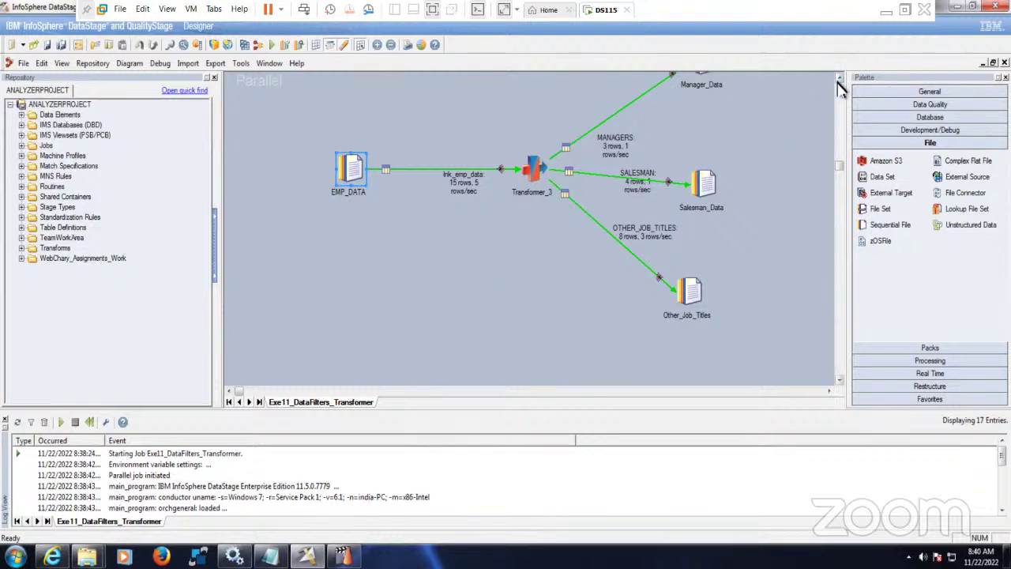
{"action": "scroll", "coordinate": [840, 83], "scroll_direction": "up", "scroll_amount": 2}
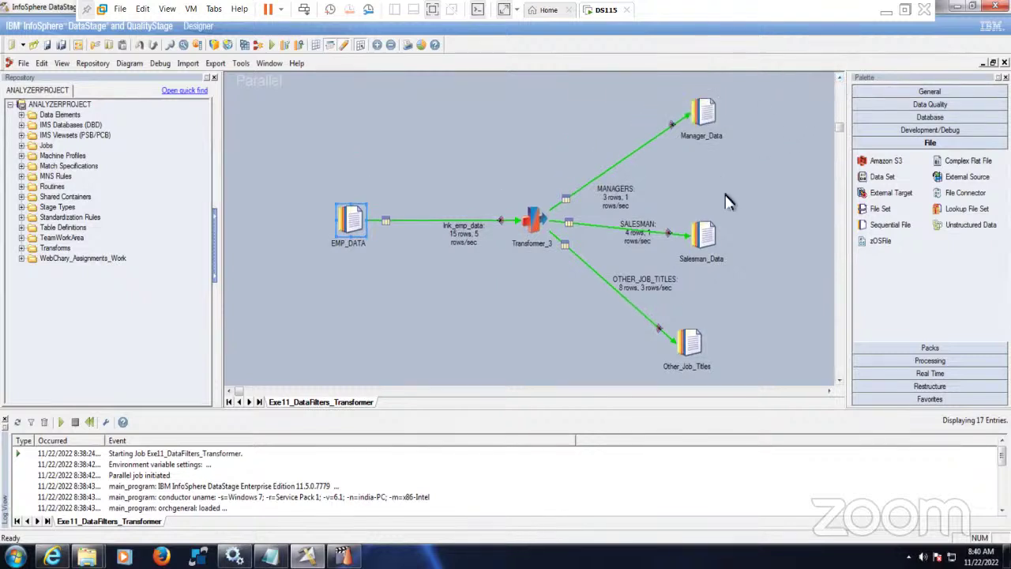
{"action": "left_click", "coordinate": [365, 316]}
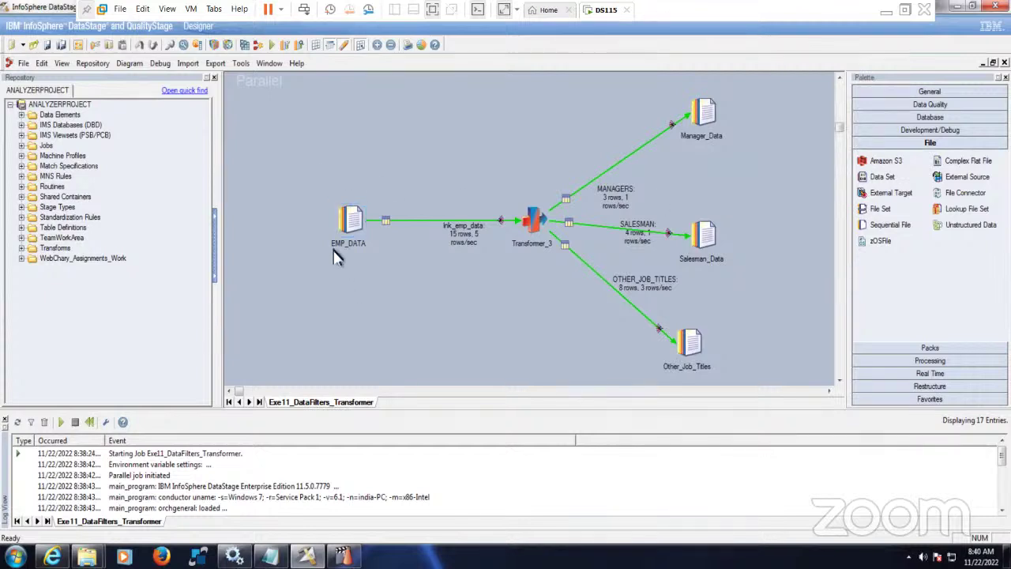
{"action": "left_click_drag", "start_coordinate": [278, 90], "coordinate": [760, 387]}
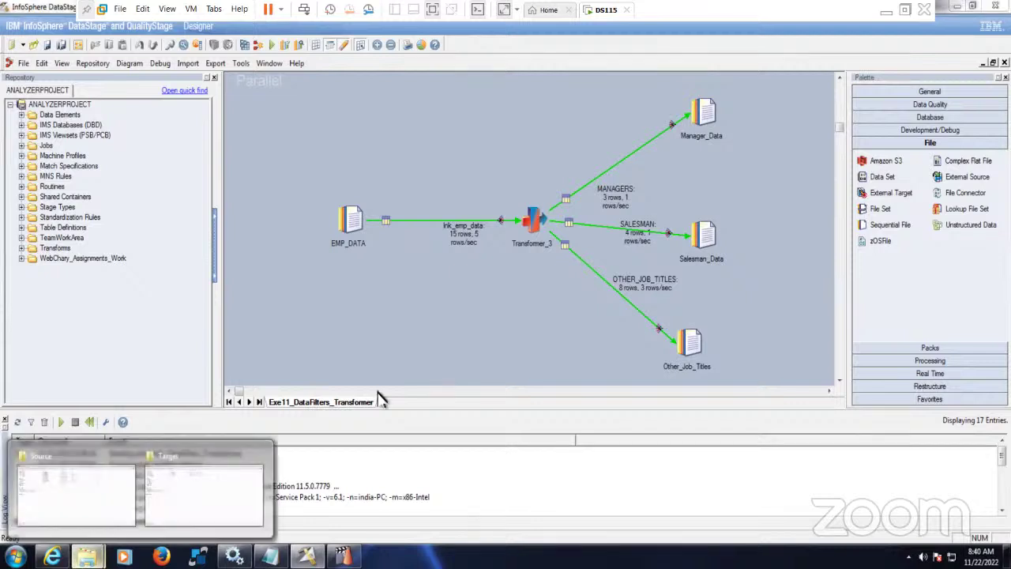
{"action": "left_click", "coordinate": [705, 119]}
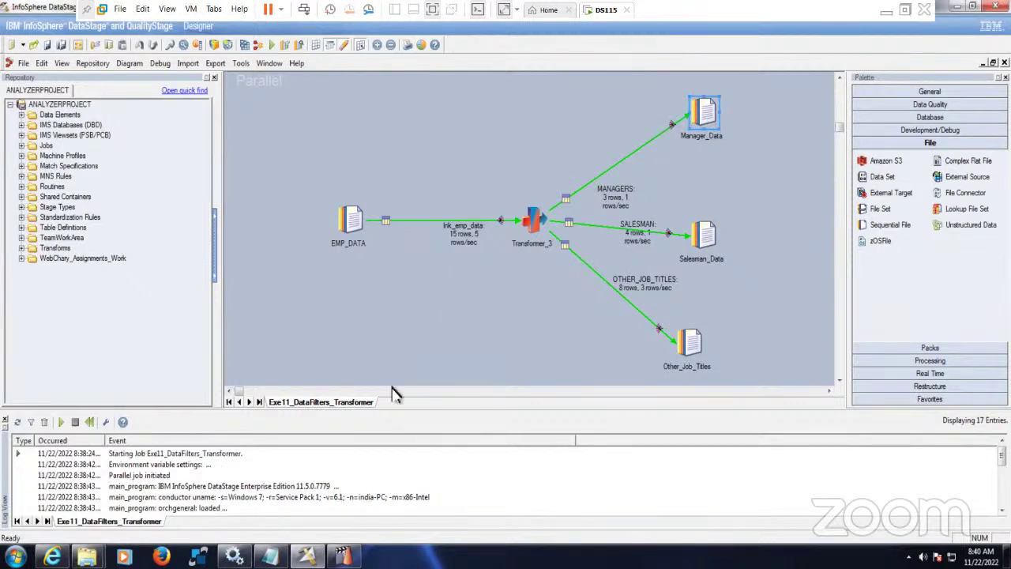
- In the Target folder, open the Manager output file in Notepad, review its four rows, and close it
{"action": "mouse_move", "coordinate": [87, 557]}
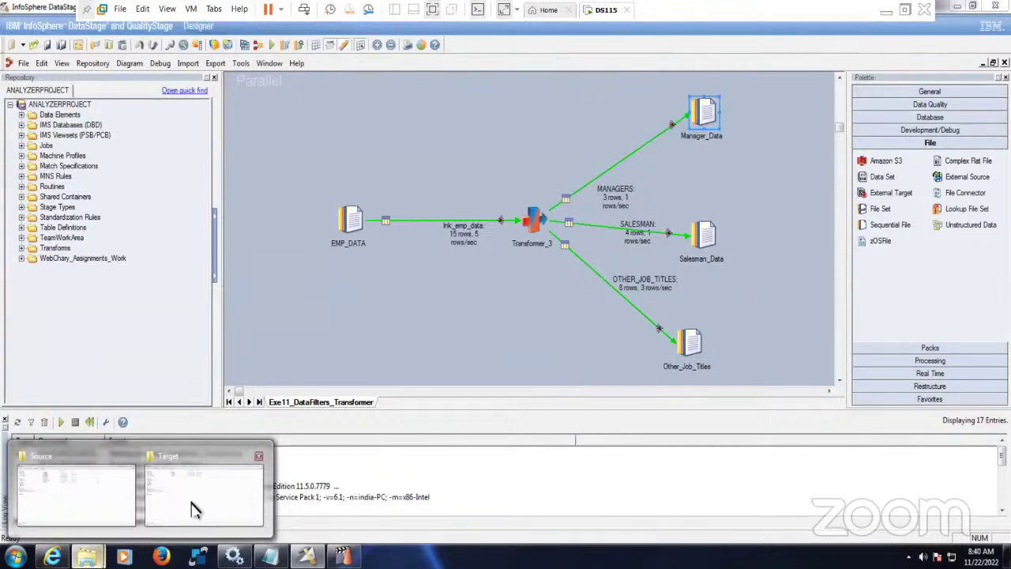
{"action": "left_click", "coordinate": [196, 506]}
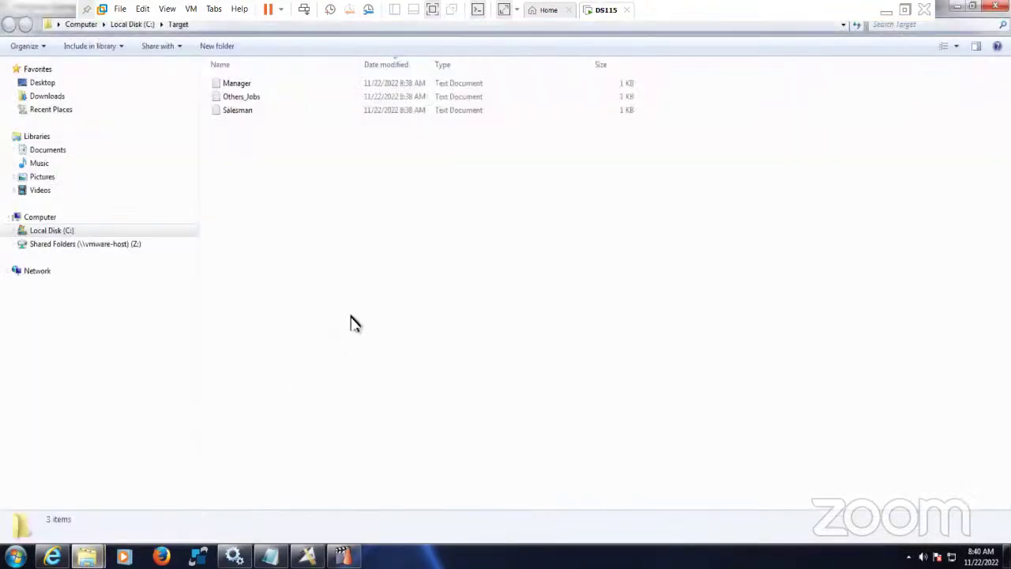
{"action": "left_click", "coordinate": [245, 87]}
{"action": "double_click", "coordinate": [245, 87]}
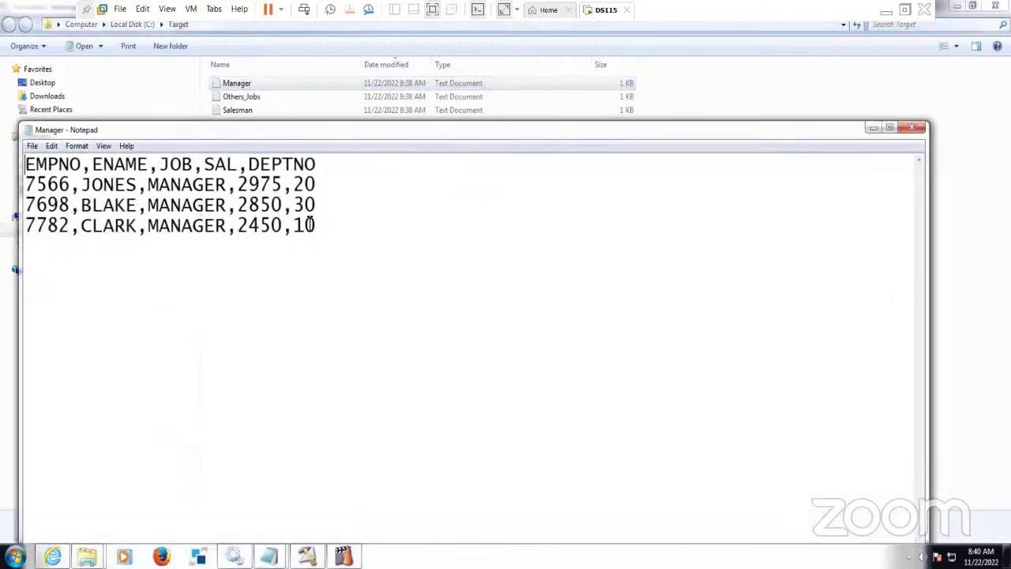
{"action": "left_click_drag", "start_coordinate": [316, 231], "coordinate": [25, 161]}
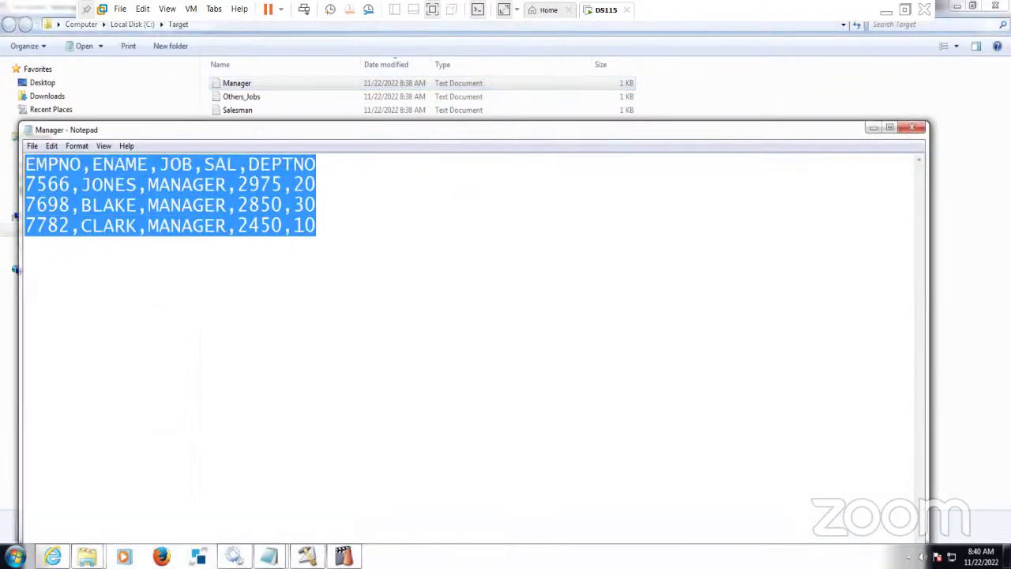
{"action": "left_click", "coordinate": [626, 218]}
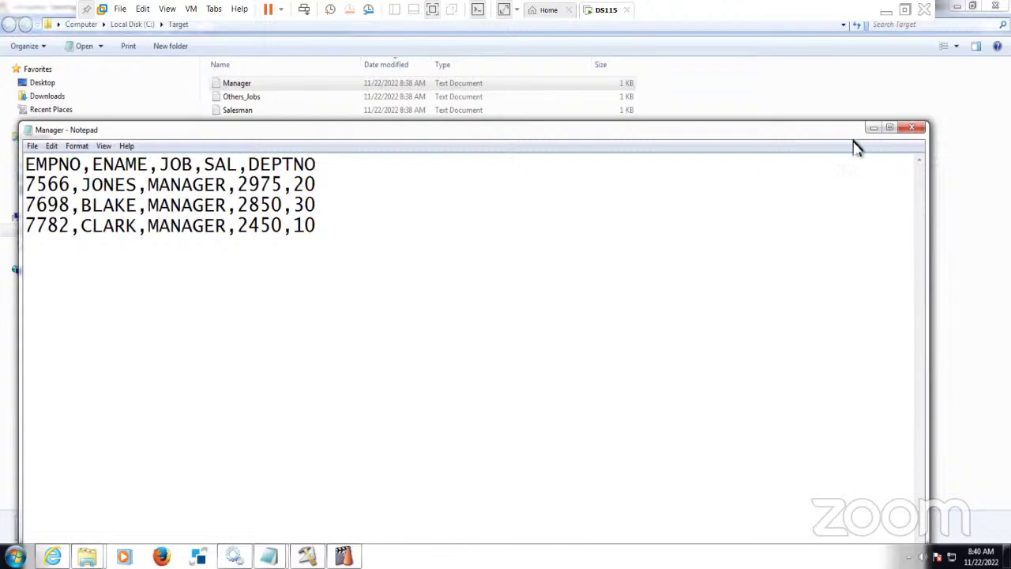
{"action": "left_click", "coordinate": [917, 129]}
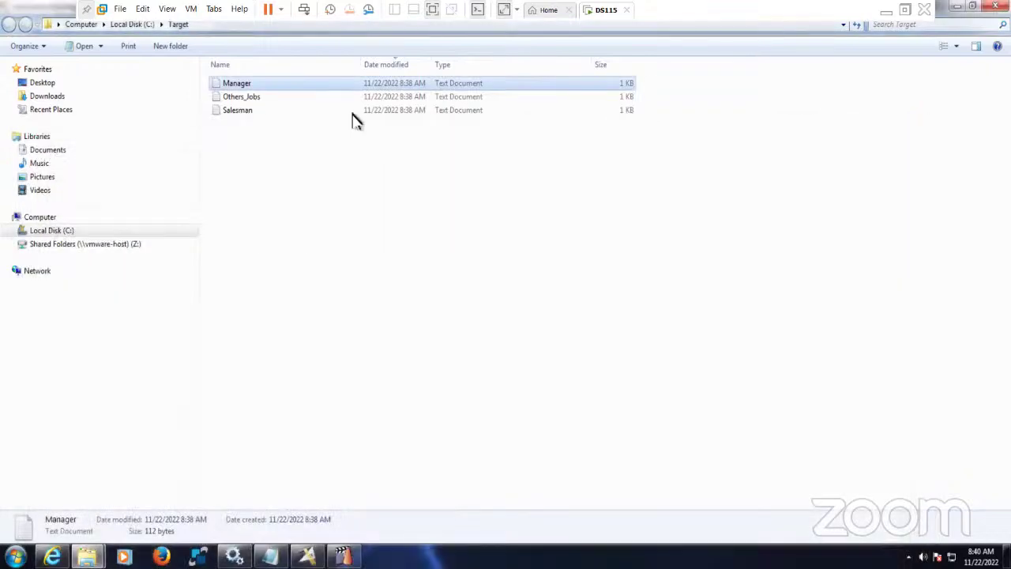
- Open the Salesman output file, check its SALESMAN rows, and close it
{"action": "left_click", "coordinate": [237, 113]}
{"action": "double_click", "coordinate": [237, 113]}
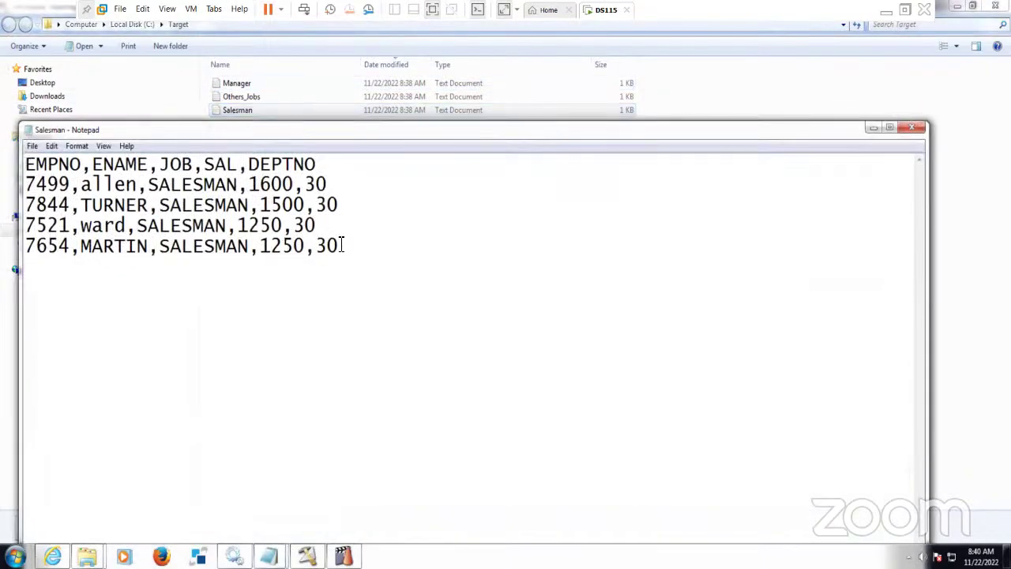
{"action": "left_click_drag", "start_coordinate": [343, 243], "coordinate": [25, 185]}
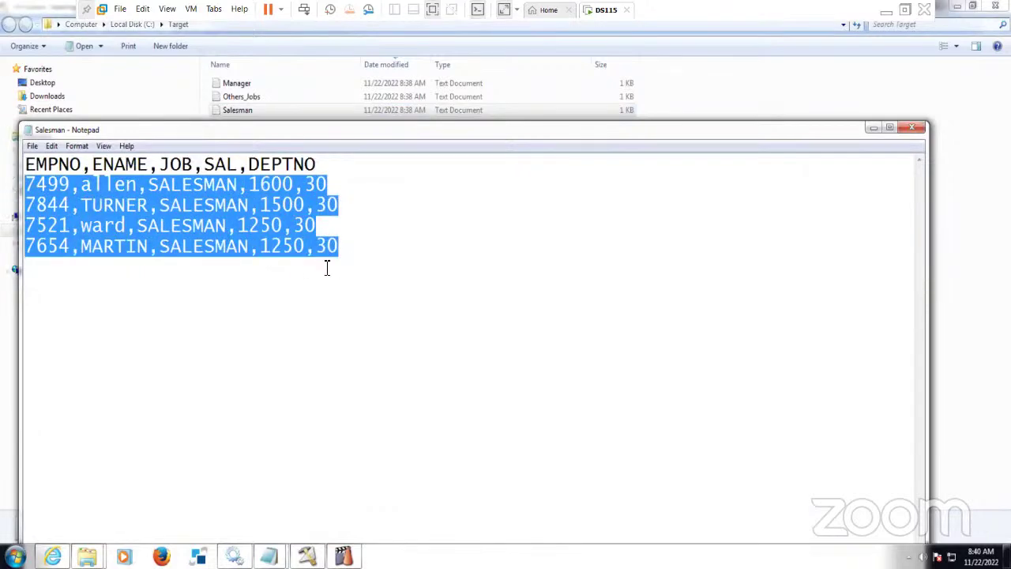
{"action": "left_click", "coordinate": [354, 254]}
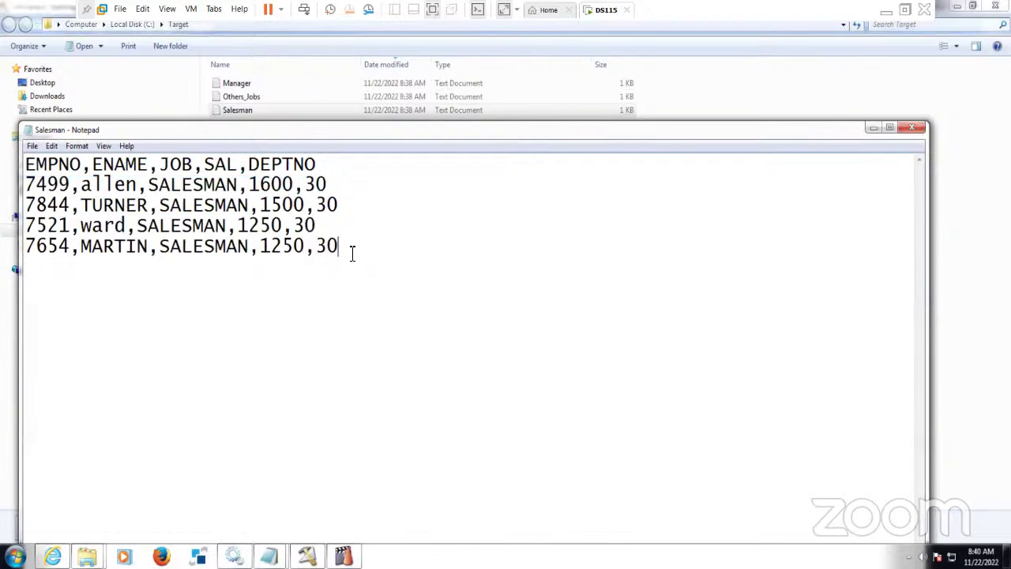
{"action": "left_click_drag", "start_coordinate": [153, 186], "coordinate": [240, 188]}
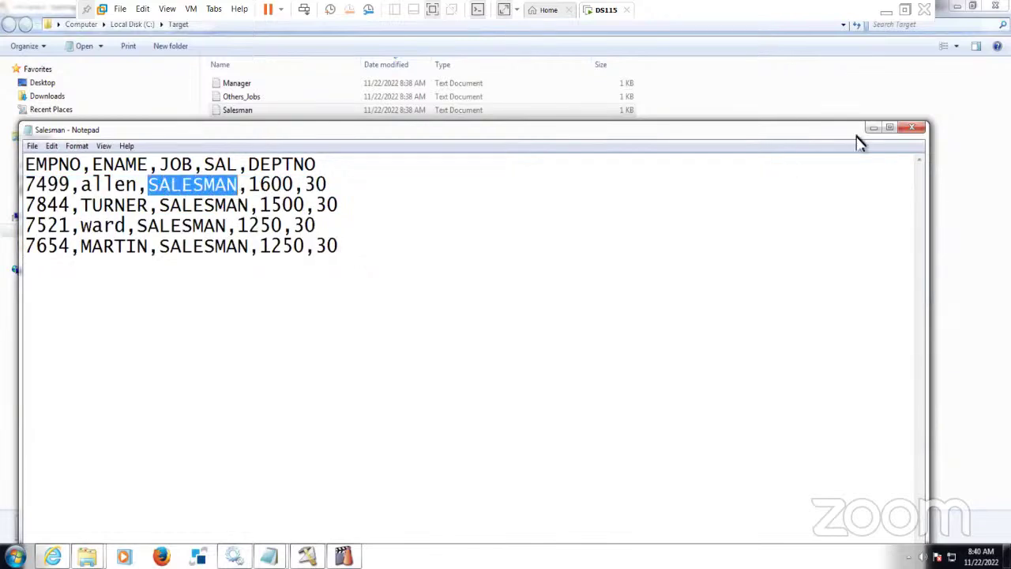
{"action": "left_click", "coordinate": [921, 131]}
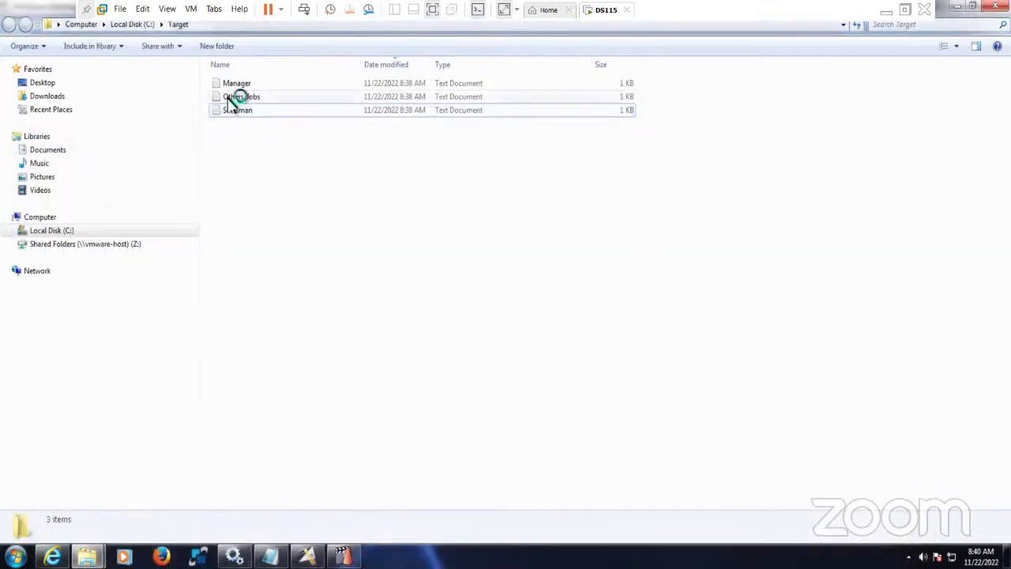
- Review the Others_Jobs file's rows, close it, and return to DataStage Designer
{"action": "double_click", "coordinate": [237, 97]}
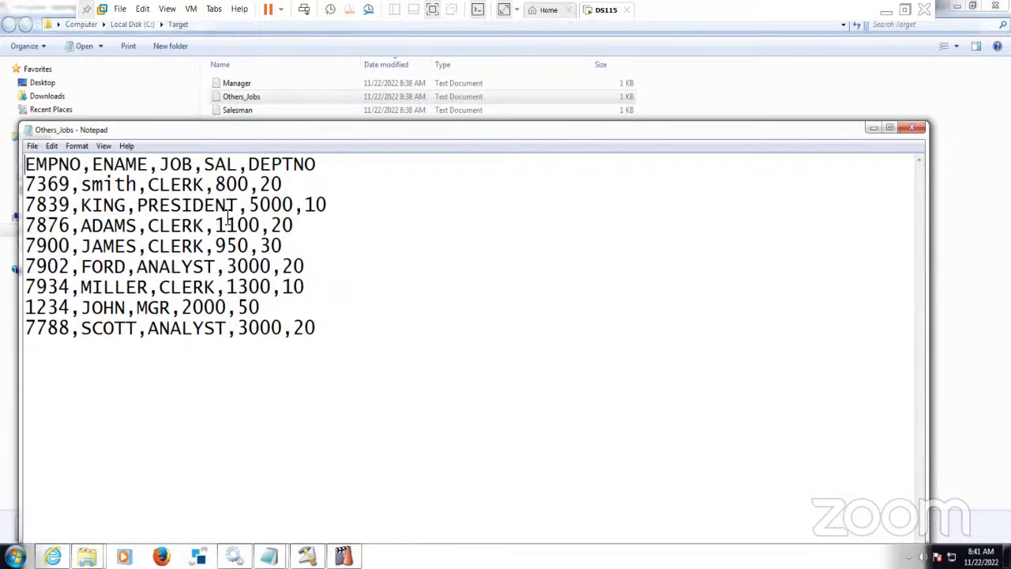
{"action": "left_click", "coordinate": [914, 133]}
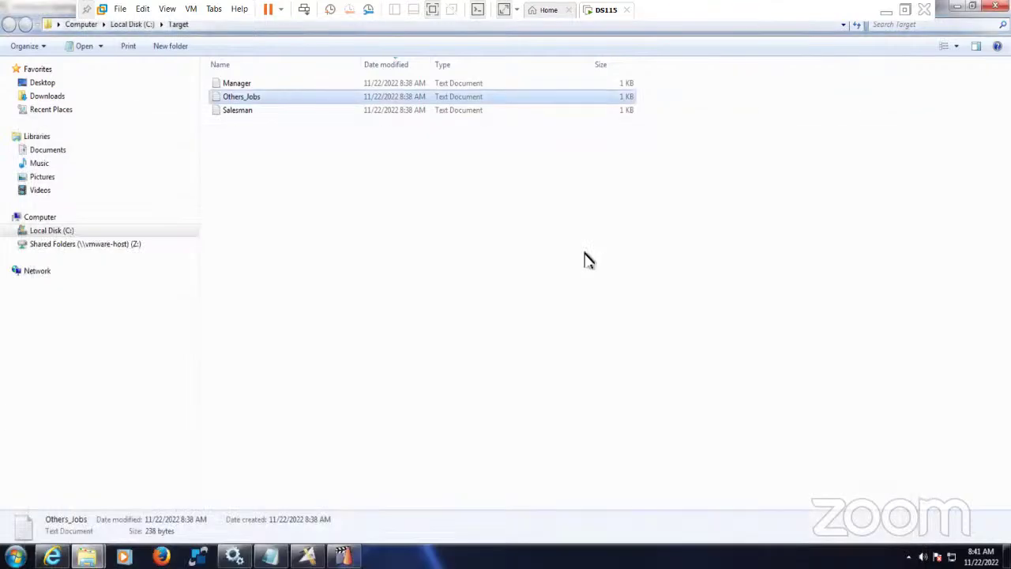
{"action": "left_click", "coordinate": [588, 260]}
{"action": "left_click", "coordinate": [307, 557]}
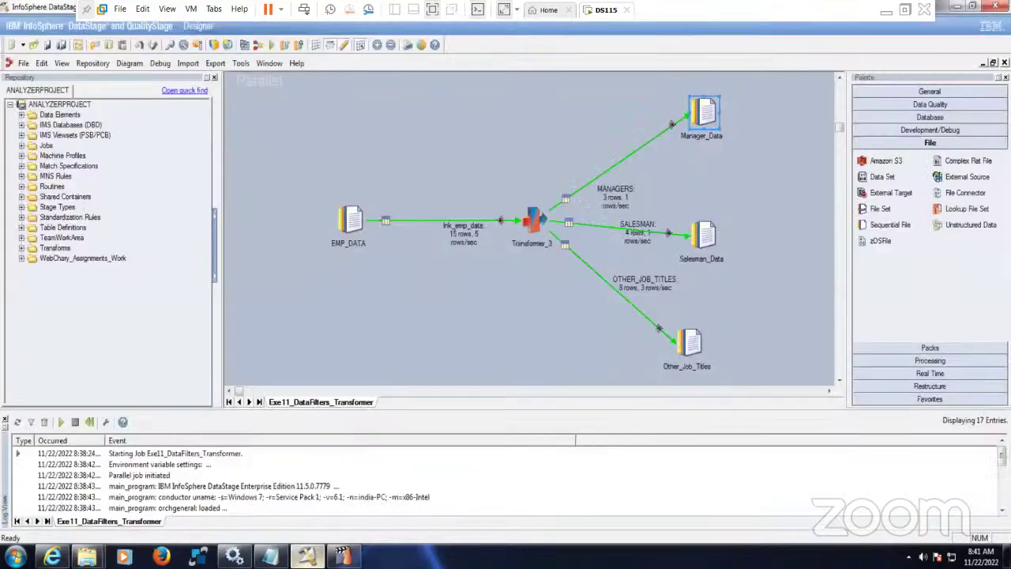
- Leave the VM, come back to the DS115 window, and show the Notepad notes with MANAGER/SALESMAN/Others routing
{"action": "left_click", "coordinate": [399, 314]}
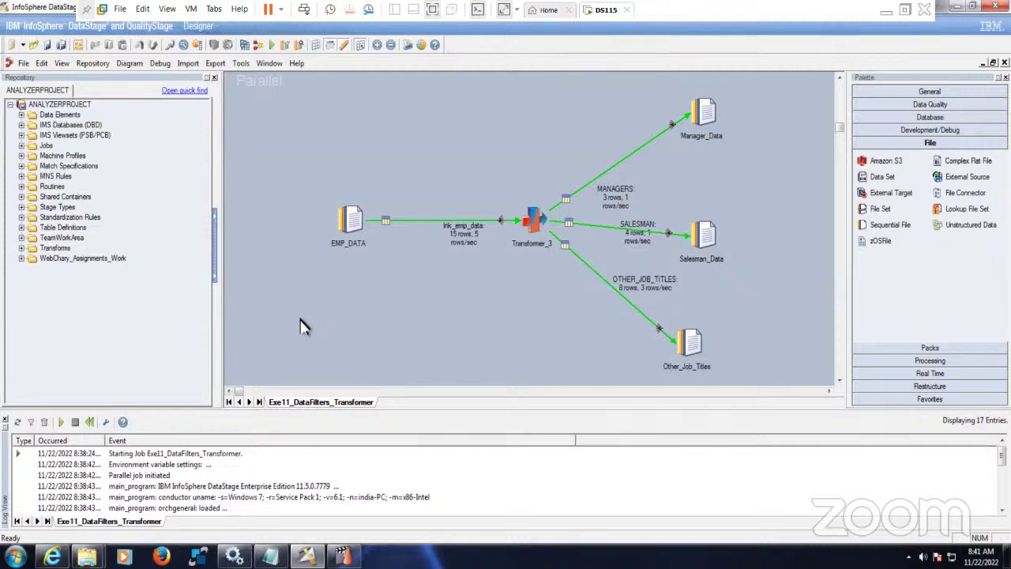
{"action": "left_click", "coordinate": [885, 10]}
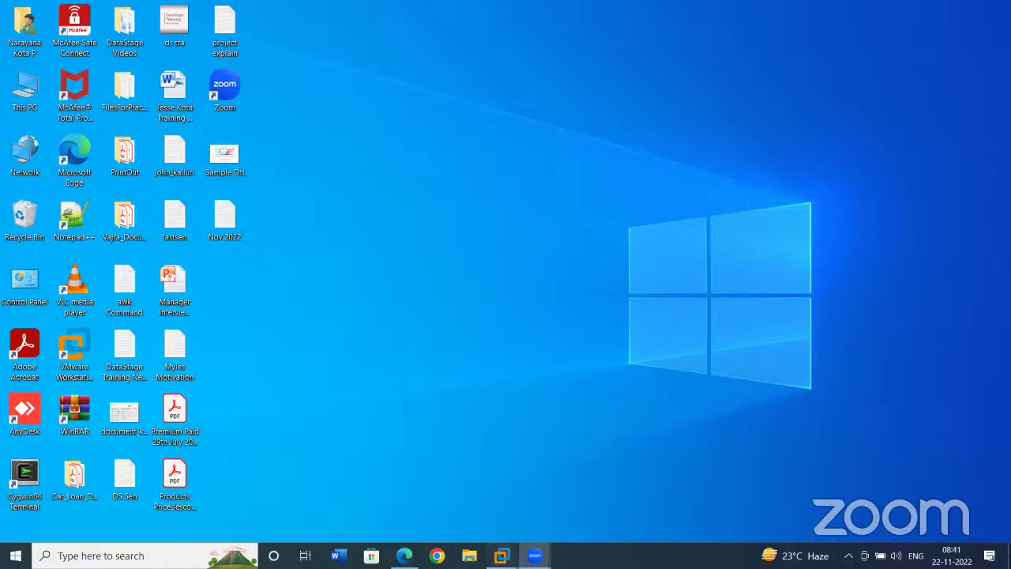
{"action": "mouse_move", "coordinate": [502, 555]}
{"action": "left_click", "coordinate": [543, 467]}
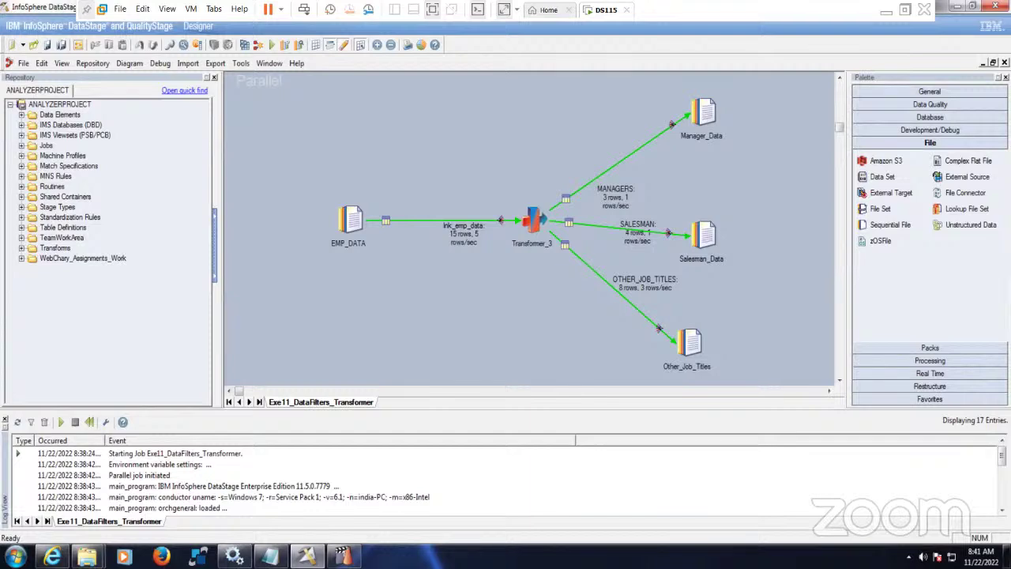
{"action": "left_click", "coordinate": [269, 557]}
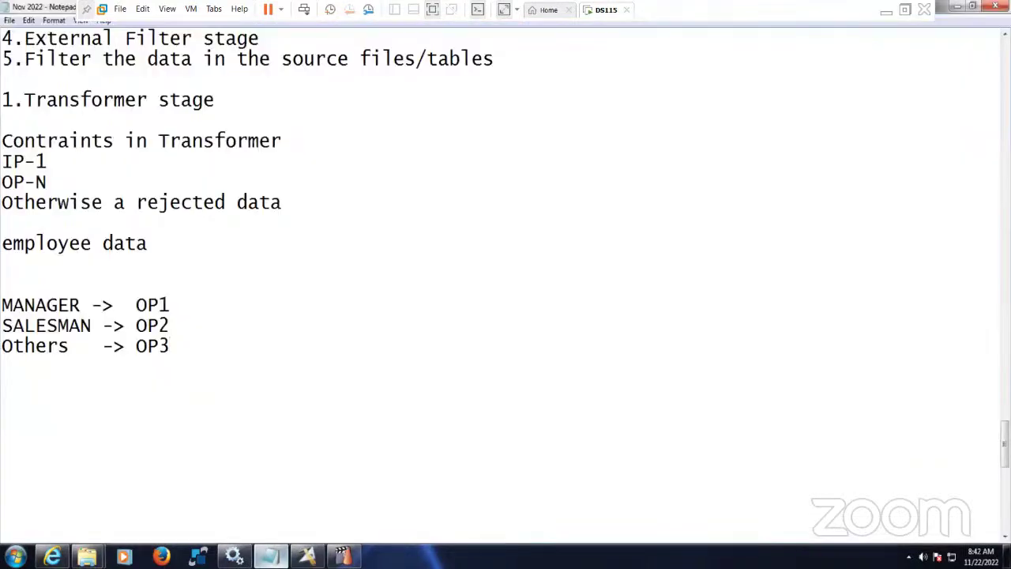
- Copy 'Filter stage' from the list and paste it as a new heading after 'Others -> OP3'
{"action": "scroll", "coordinate": [289, 332], "scroll_direction": "up", "scroll_amount": 2}
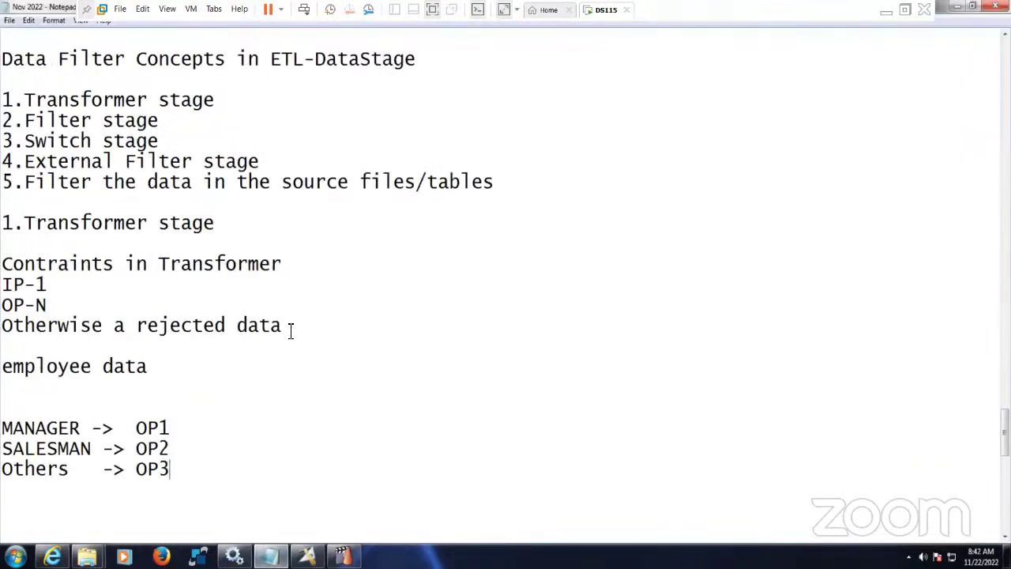
{"action": "left_click_drag", "start_coordinate": [170, 120], "coordinate": [2, 120]}
{"action": "left_click", "coordinate": [177, 124]}
{"action": "left_click_drag", "start_coordinate": [177, 124], "coordinate": [25, 122]}
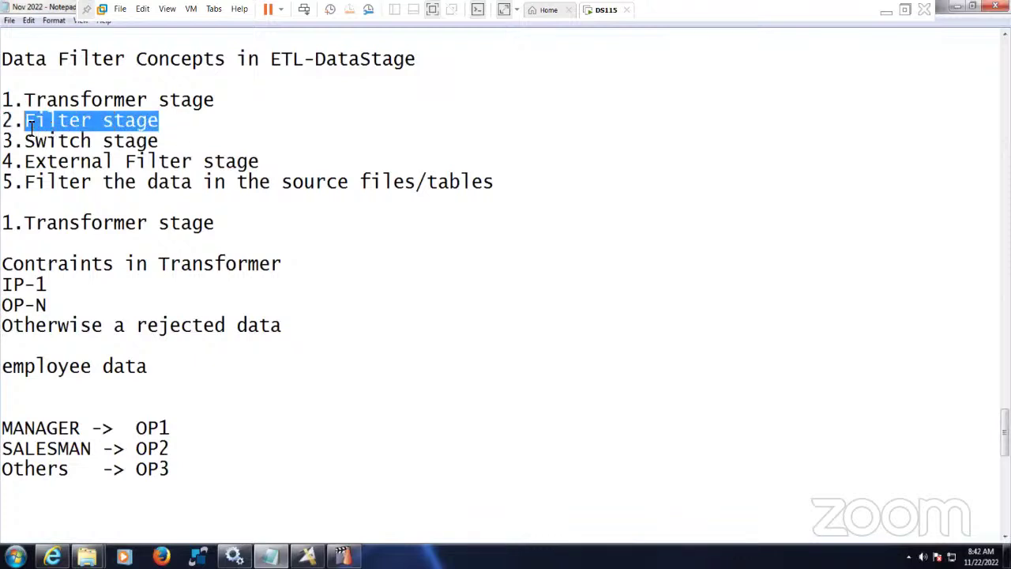
{"action": "left_click", "coordinate": [174, 122]}
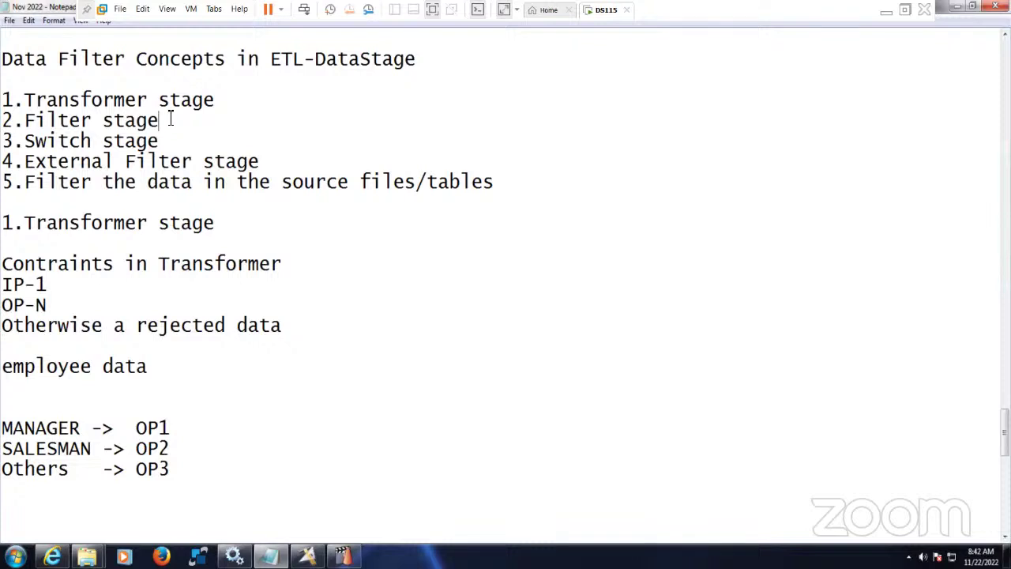
{"action": "left_click_drag", "start_coordinate": [167, 120], "coordinate": [26, 122]}
{"action": "key", "text": "ctrl+c"}
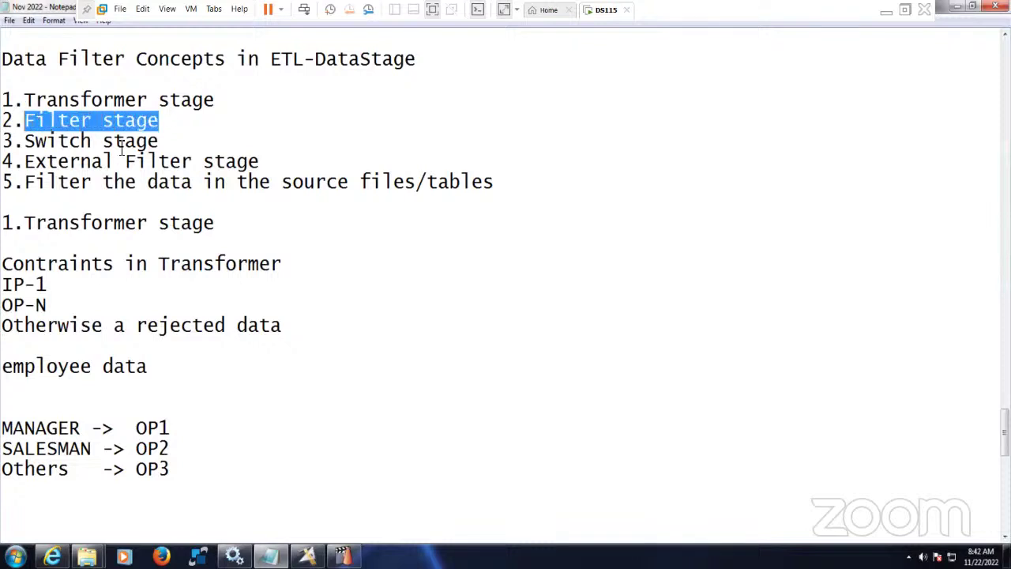
{"action": "scroll", "coordinate": [188, 241], "scroll_direction": "down", "scroll_amount": 5}
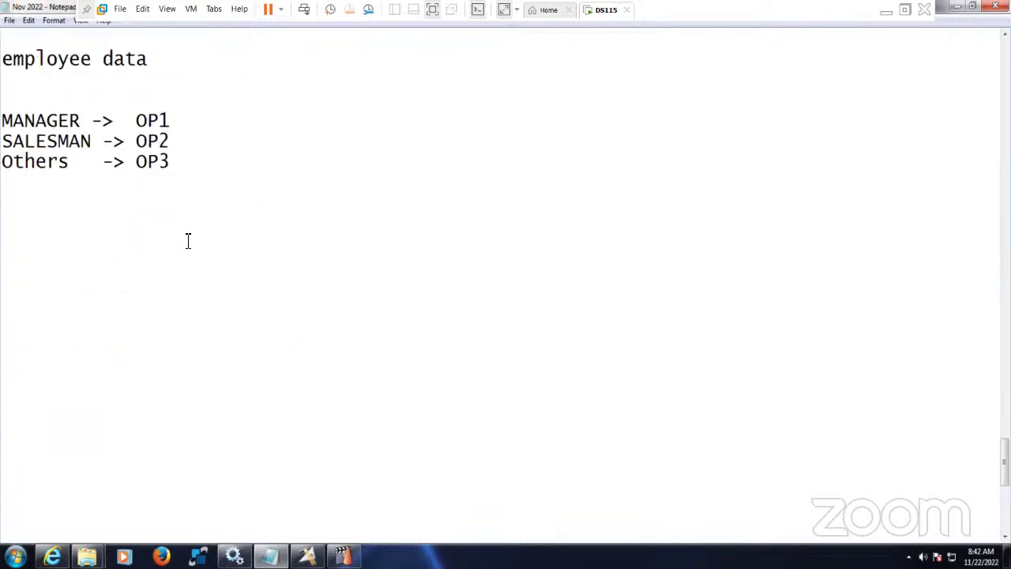
{"action": "left_click", "coordinate": [202, 164]}
{"action": "key", "text": "Return"}
{"action": "key", "text": "Return"}
{"action": "key", "text": "ctrl+v"}
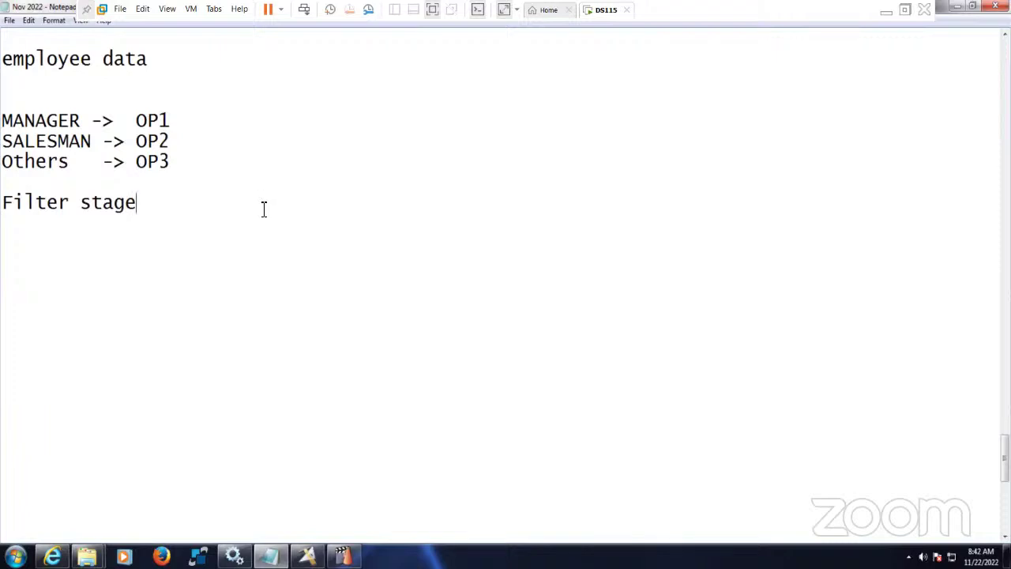
{"action": "key", "text": "Return"}
{"action": "key", "text": "Return"}
- Select the IP-1, OP-N and rejected-data lines and place the cursor below the Filter stage heading
{"action": "scroll", "coordinate": [221, 213], "scroll_direction": "up", "scroll_amount": 2}
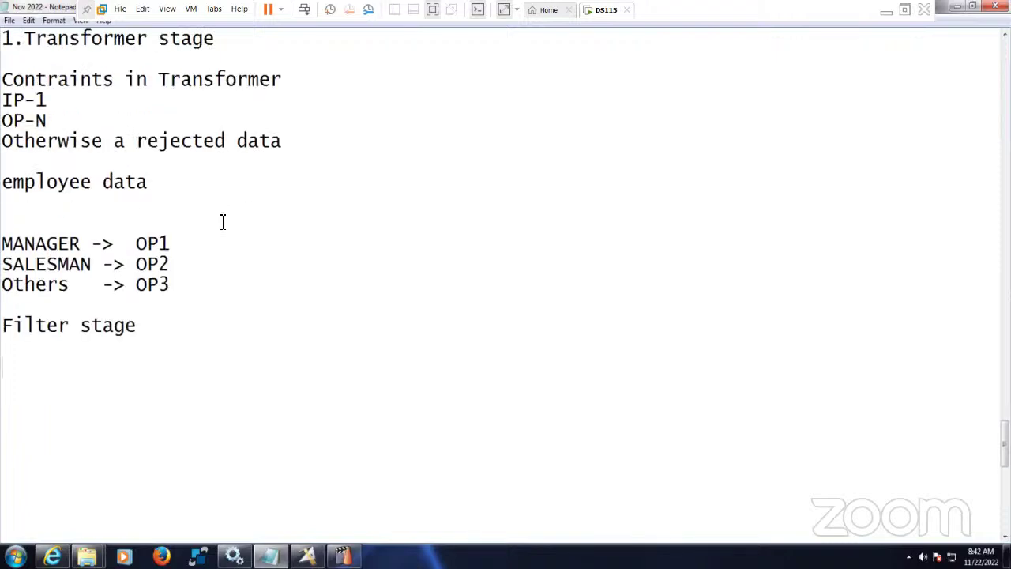
{"action": "scroll", "coordinate": [215, 237], "scroll_direction": "up", "scroll_amount": 1}
{"action": "scroll", "coordinate": [213, 233], "scroll_direction": "down", "scroll_amount": 1}
{"action": "scroll", "coordinate": [210, 233], "scroll_direction": "up", "scroll_amount": 2}
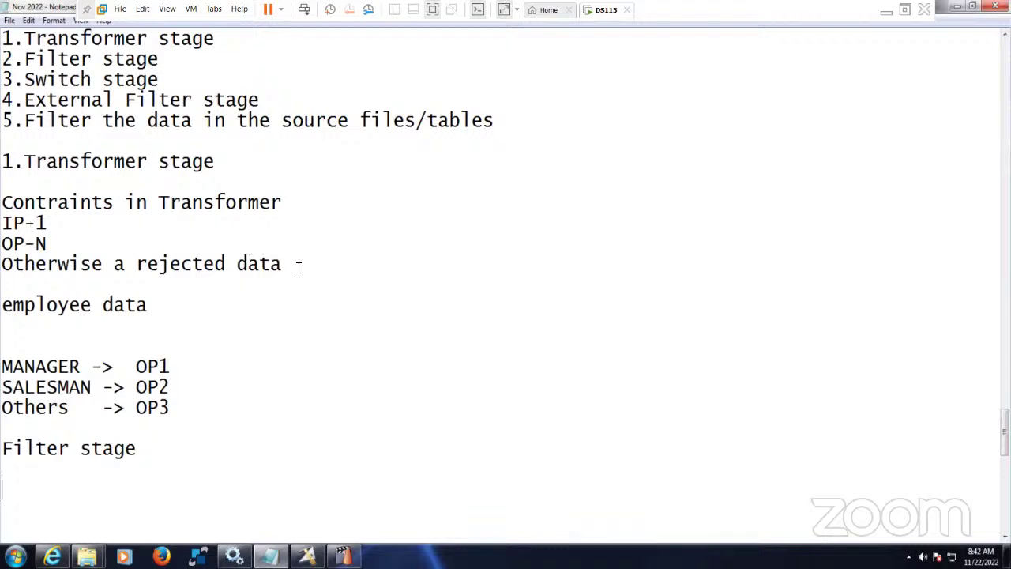
{"action": "left_click_drag", "start_coordinate": [283, 263], "coordinate": [2, 222]}
{"action": "key", "text": "ctrl+c"}
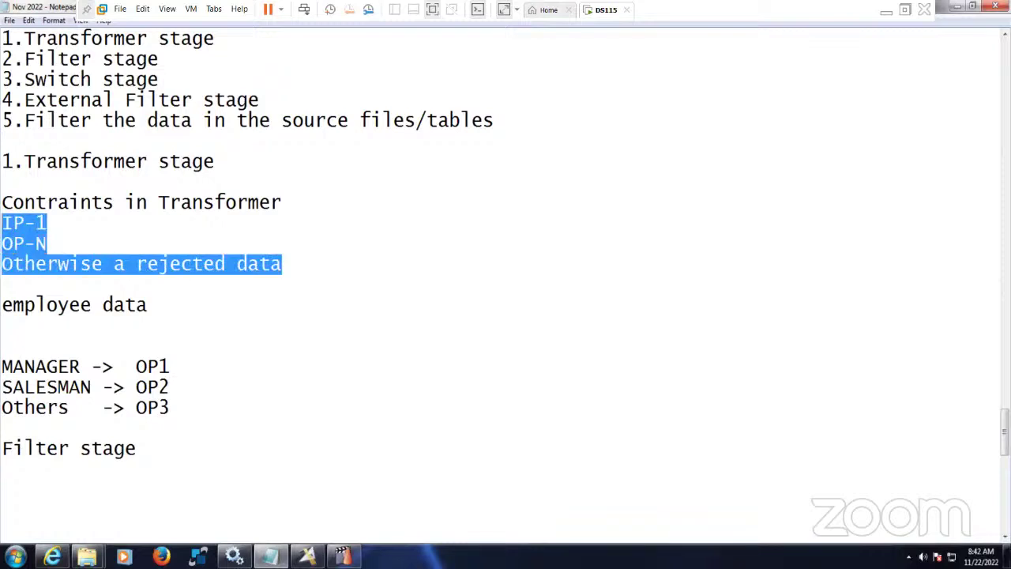
{"action": "scroll", "coordinate": [99, 329], "scroll_direction": "down", "scroll_amount": 3}
{"action": "left_click", "coordinate": [53, 312]}
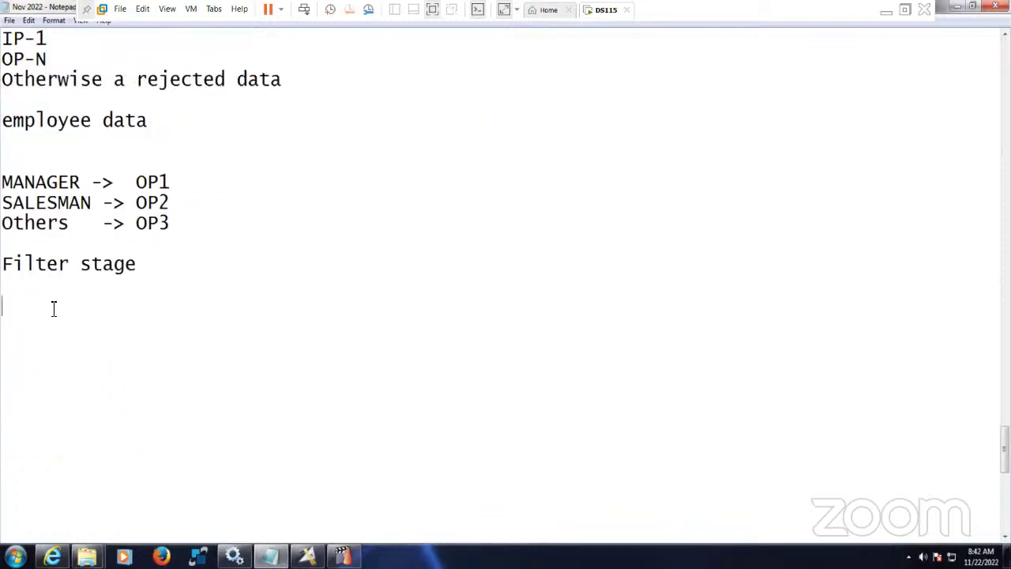
- Paste the IP-1/OP-N lines under Filter stage, rewording the last to 'One reject link is optional'
{"action": "key", "text": "ctrl+v"}
{"action": "left_click", "coordinate": [7, 347]}
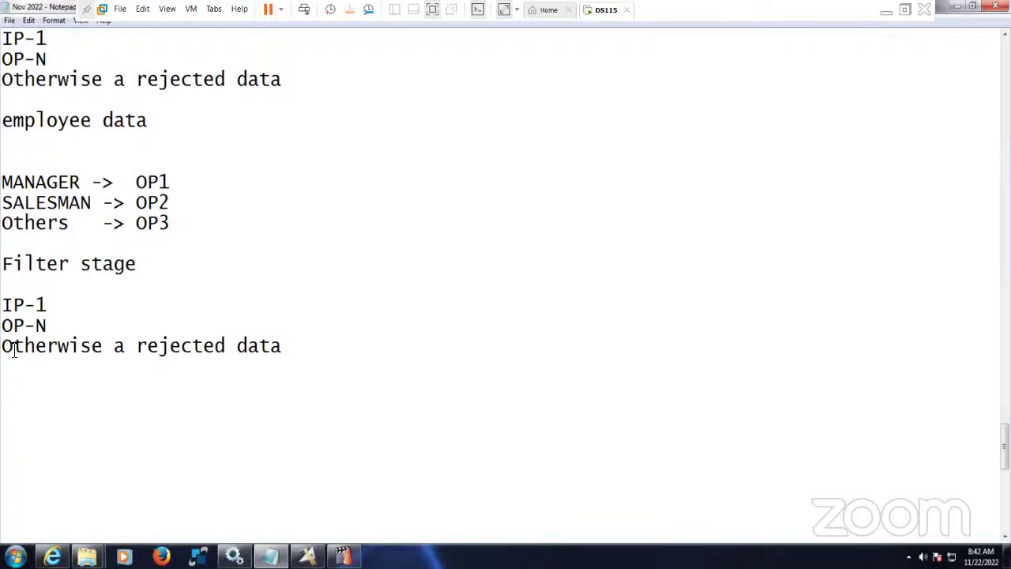
{"action": "left_click_drag", "start_coordinate": [4, 348], "coordinate": [129, 350]}
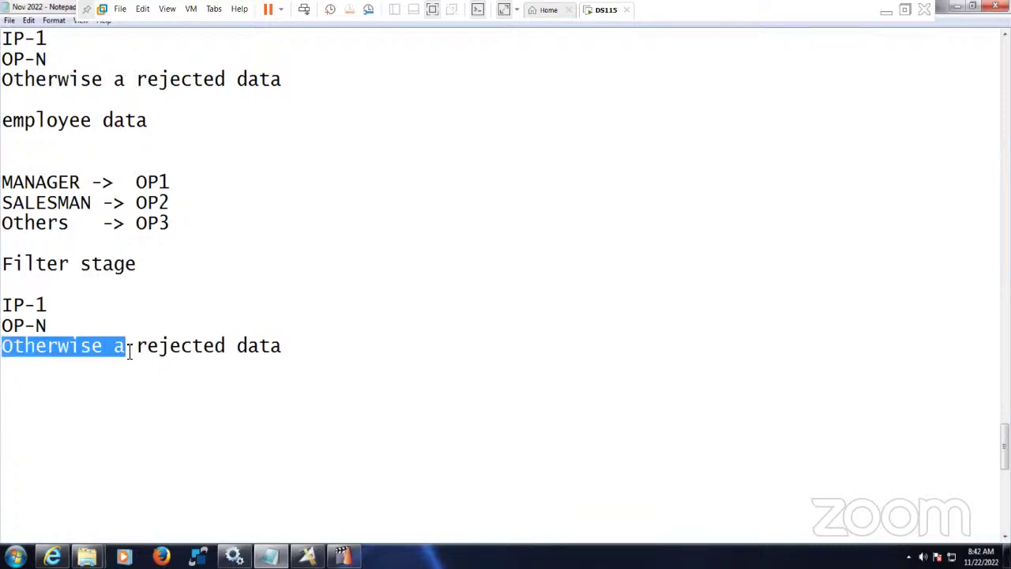
{"action": "type", "text": "One"}
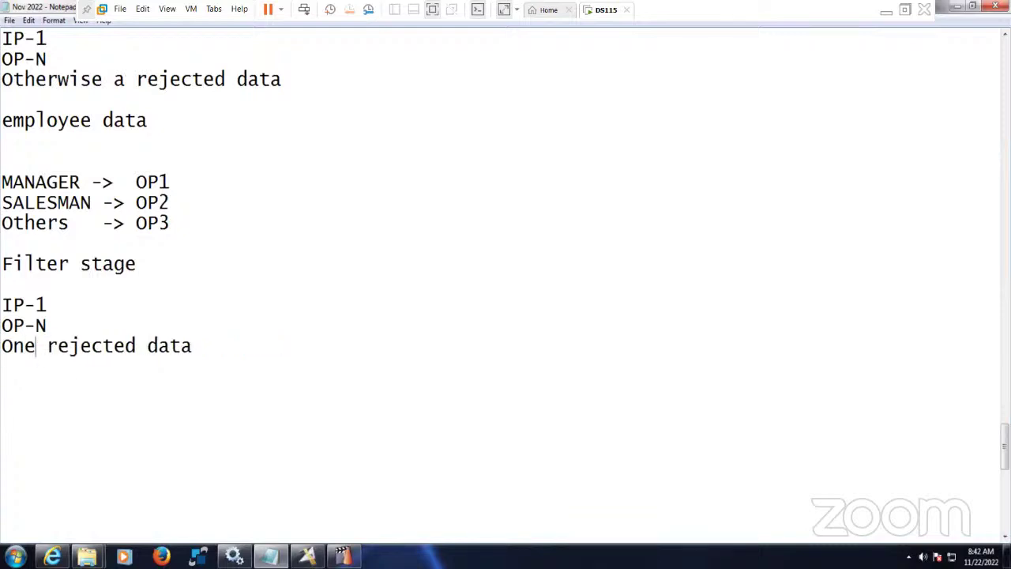
{"action": "key", "text": "Right"}
{"action": "key", "text": "Right"}
{"action": "key", "text": "Right"}
{"action": "key", "text": "Right"}
{"action": "key", "text": "Right"}
{"action": "key", "text": "Right"}
{"action": "key", "text": "Delete"}
{"action": "key", "text": "Delete"}
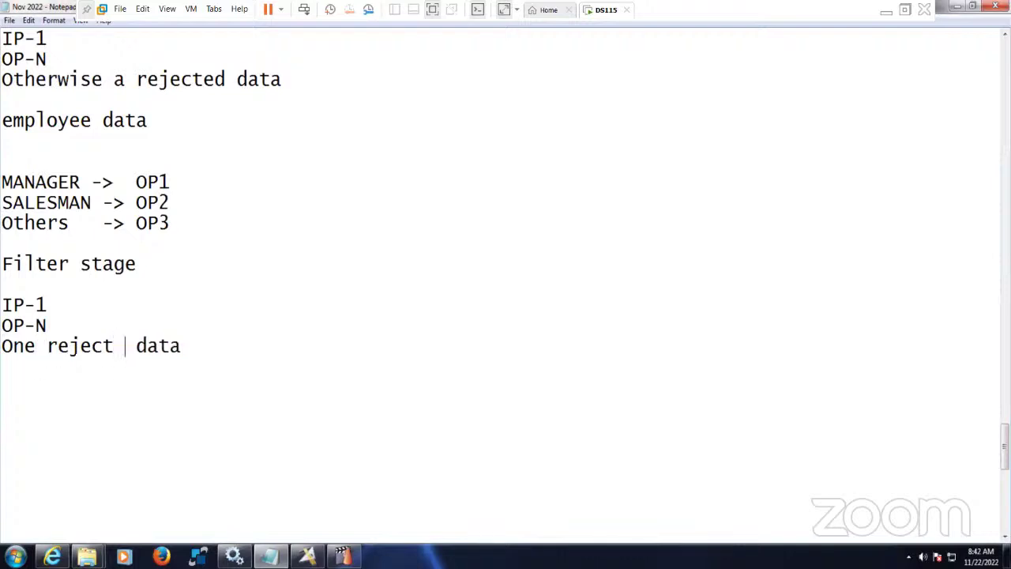
{"action": "type", "text": "link "}
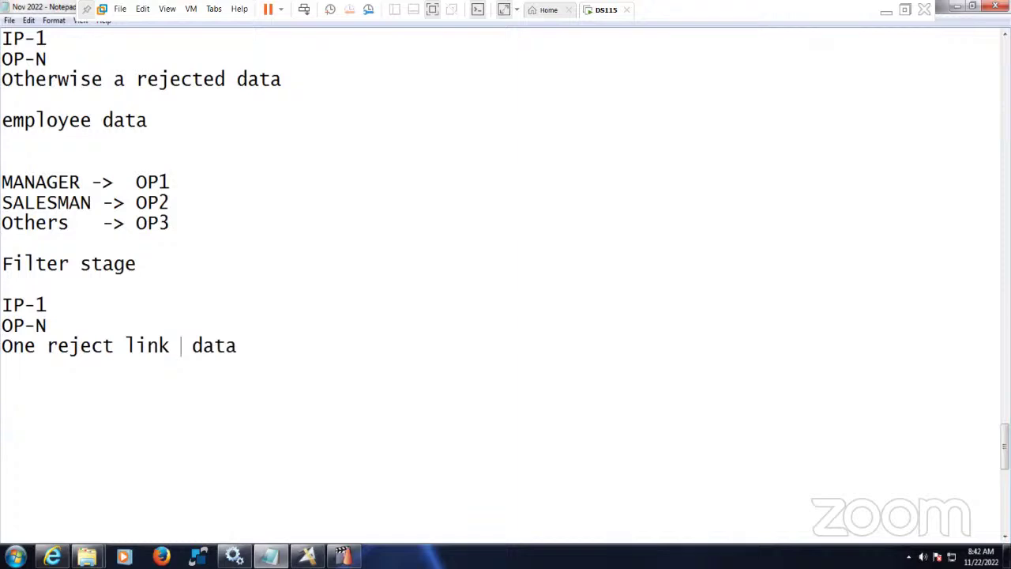
{"action": "type", "text": "is opti"}
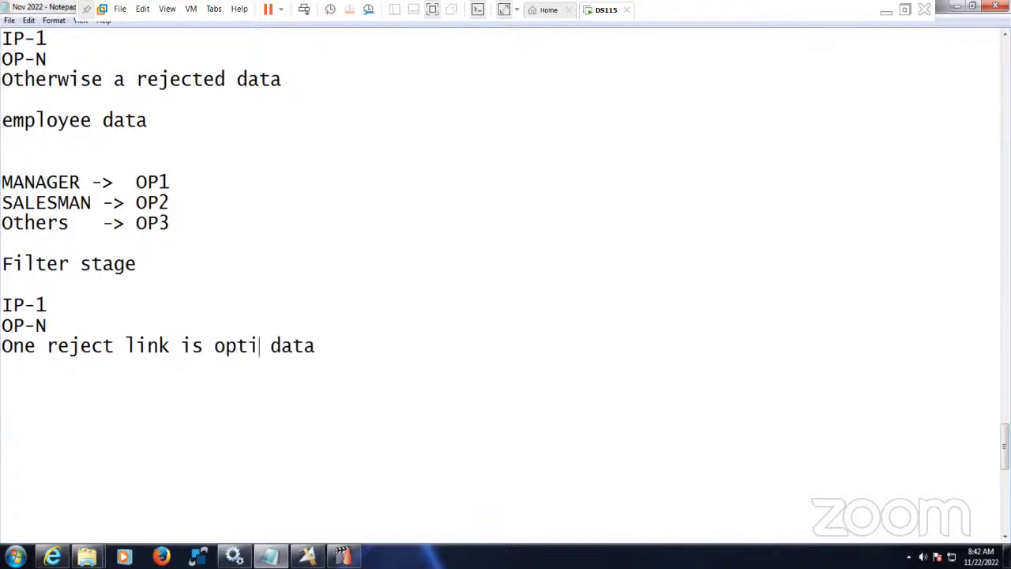
{"action": "type", "text": "onal"}
{"action": "key", "text": "Delete"}
{"action": "key", "text": "Delete"}
{"action": "key", "text": "Delete"}
{"action": "key", "text": "Delete"}
{"action": "key", "text": "Delete"}
- Add the line where JOB='MANAGER' below the reject link note
{"action": "left_click_drag", "start_coordinate": [308, 346], "coordinate": [2, 269]}
{"action": "left_click", "coordinate": [71, 290]}
{"action": "left_click", "coordinate": [148, 266]}
{"action": "key", "text": "shift+Home"}
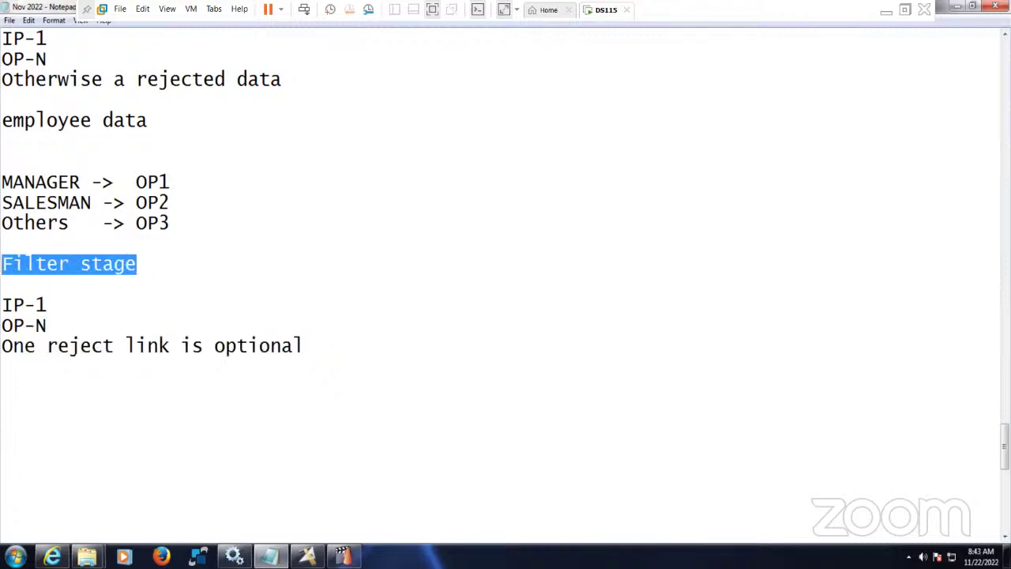
{"action": "left_click", "coordinate": [150, 274]}
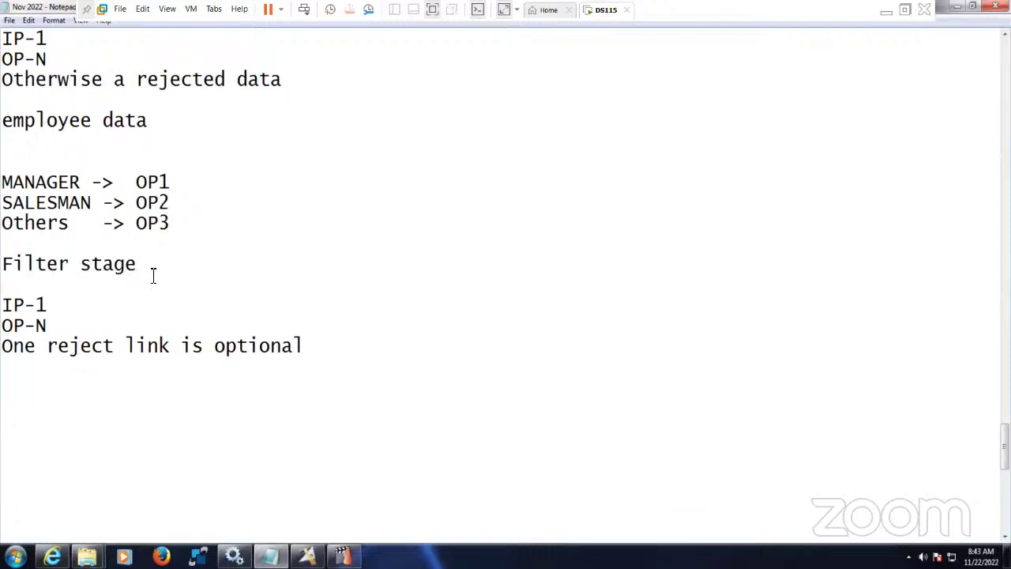
{"action": "left_click", "coordinate": [335, 348]}
{"action": "key", "text": "Return"}
{"action": "key", "text": "Return"}
{"action": "type", "text": "where"}
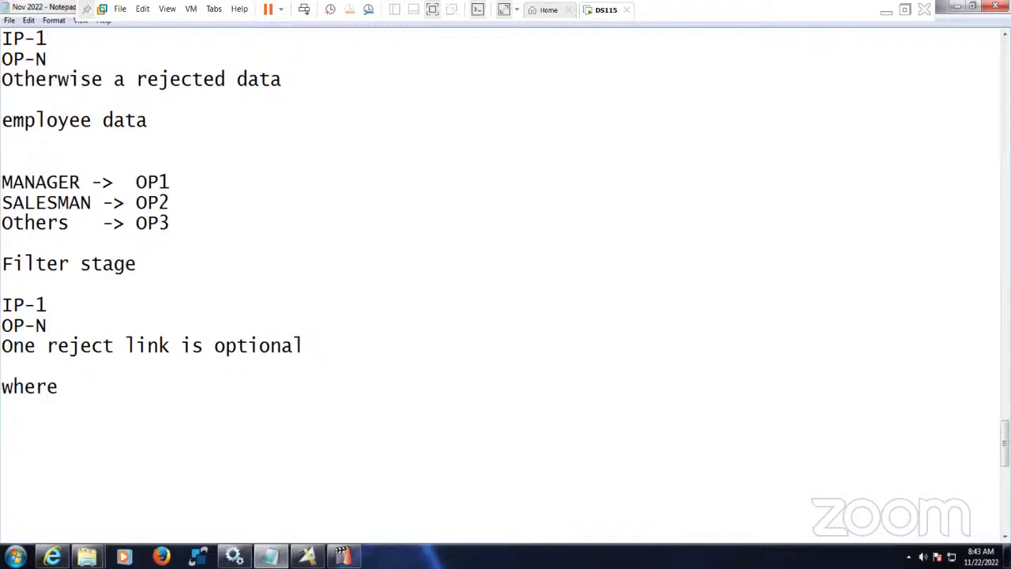
{"action": "type", "text": " JOB=''"}
{"action": "key", "text": "Left"}
{"action": "type", "text": "MANAGER"}
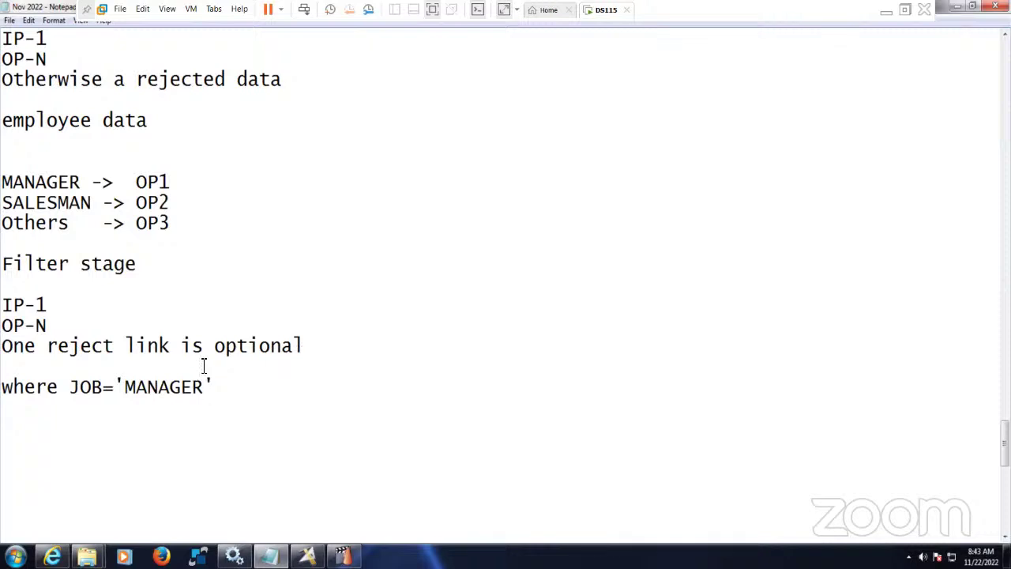
- Highlight the Filter stage heading and the MANAGER, SALESMAN and Others mapping lines for review
{"action": "left_click_drag", "start_coordinate": [136, 269], "coordinate": [2, 267]}
{"action": "left_click", "coordinate": [126, 286]}
{"action": "scroll", "coordinate": [134, 308], "scroll_direction": "up", "scroll_amount": 1}
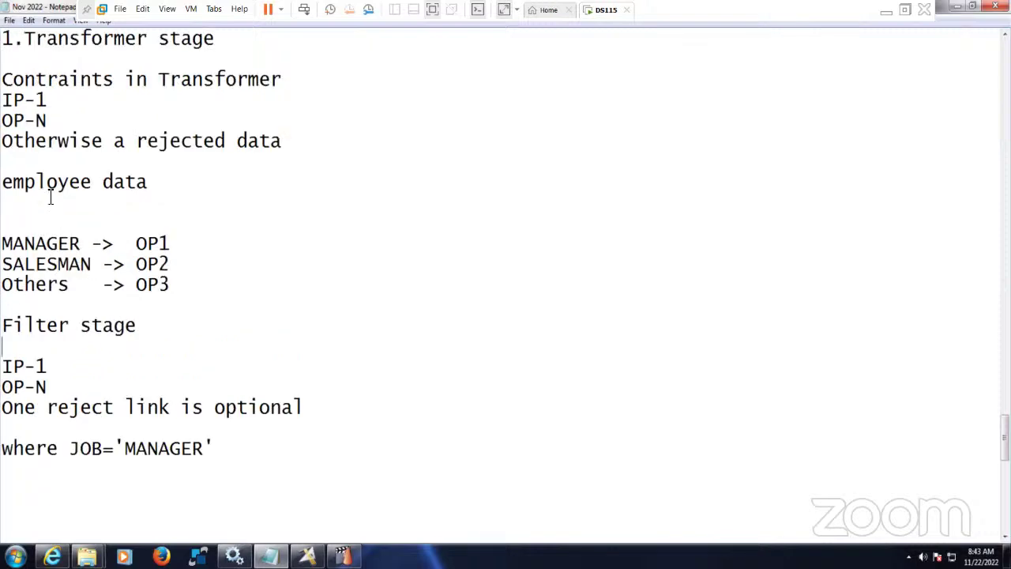
{"action": "left_click_drag", "start_coordinate": [142, 327], "coordinate": [1, 327]}
{"action": "left_click", "coordinate": [162, 335]}
{"action": "left_click_drag", "start_coordinate": [2, 325], "coordinate": [151, 330]}
{"action": "left_click", "coordinate": [153, 331]}
{"action": "scroll", "coordinate": [214, 411], "scroll_direction": "down", "scroll_amount": 1}
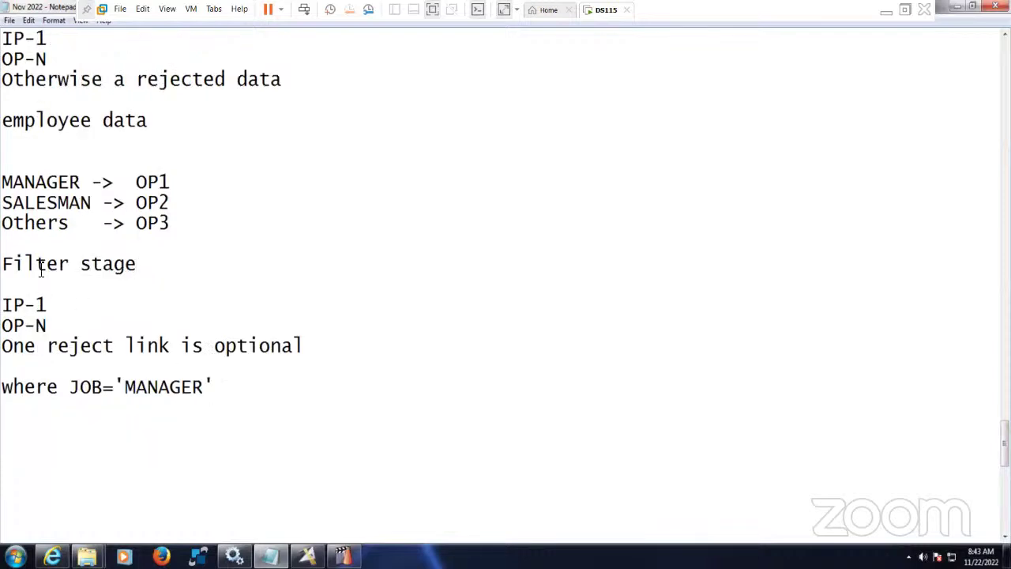
{"action": "left_click", "coordinate": [158, 124]}
{"action": "key", "text": "shift+Home"}
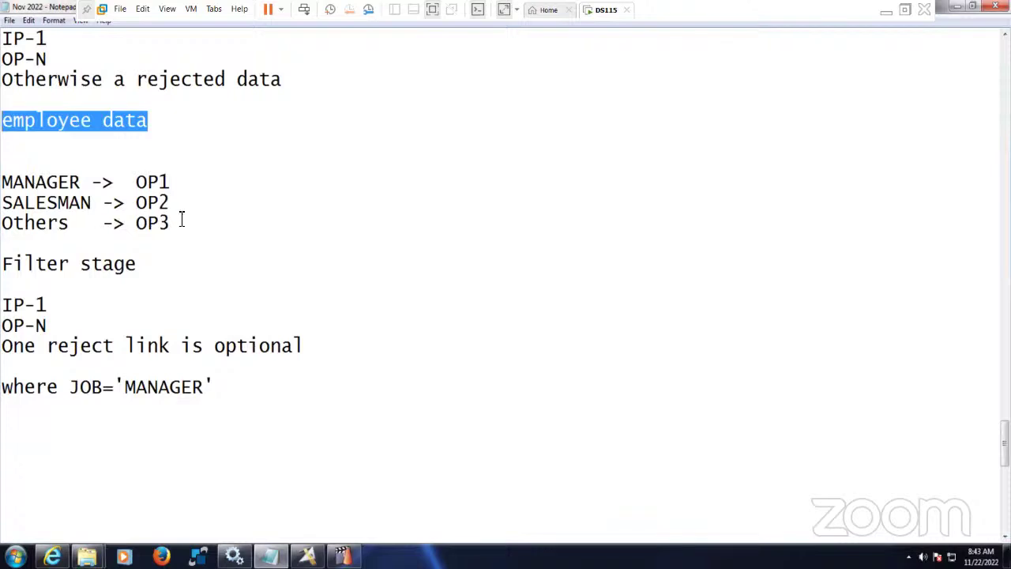
{"action": "left_click_drag", "start_coordinate": [188, 227], "coordinate": [2, 183]}
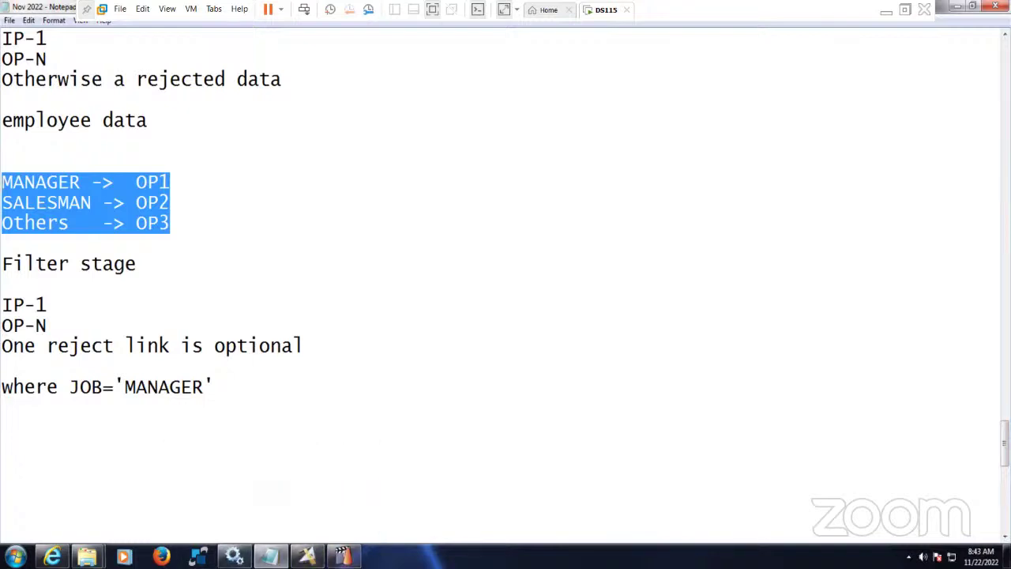
- Delete Manager, Others_Jobs and Salesman from the Target folder, then return to DataStage Designer
{"action": "mouse_move", "coordinate": [87, 556]}
{"action": "left_click", "coordinate": [214, 511]}
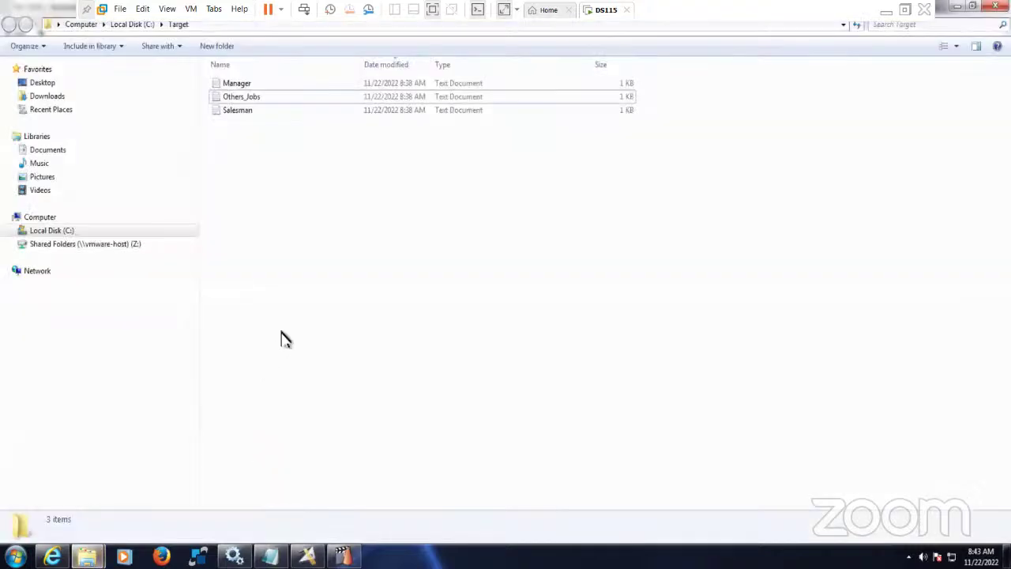
{"action": "key", "text": "ctrl+a"}
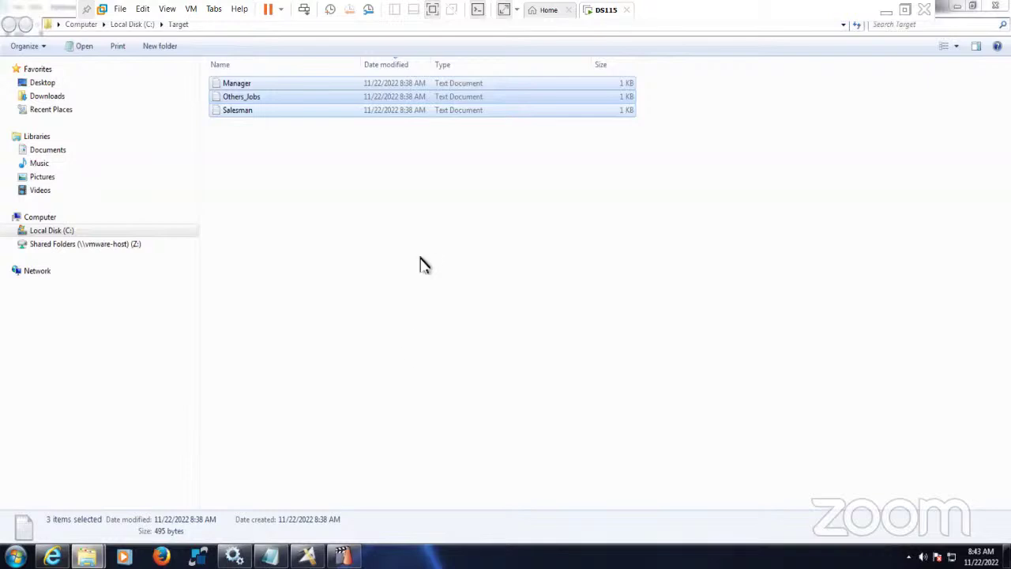
{"action": "key", "text": "Delete"}
{"action": "left_click", "coordinate": [551, 289]}
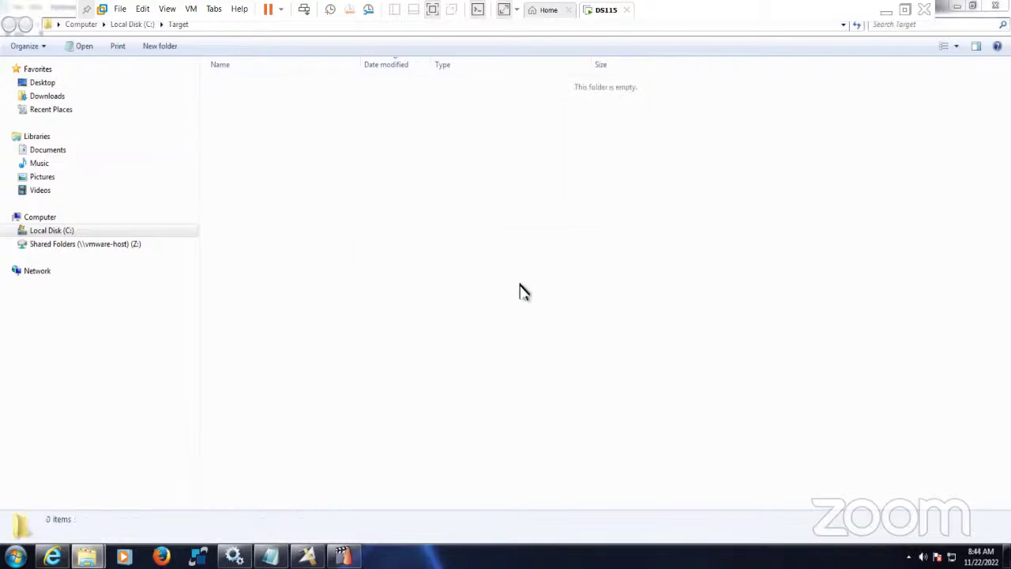
{"action": "key", "text": "alt+Tab"}
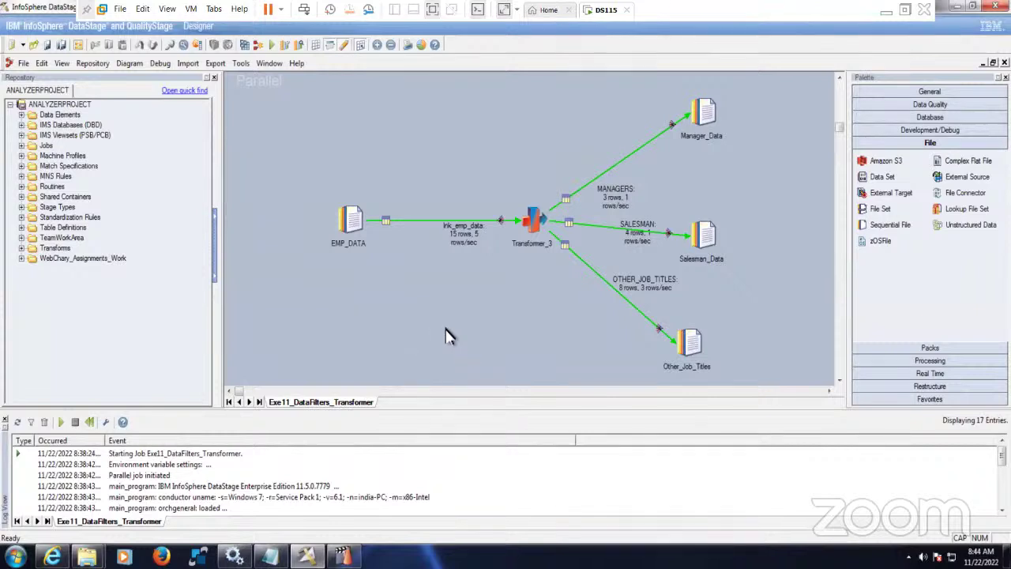
- Choose File > Save As... to open the Save Parallel Job As dialog
{"action": "left_click", "coordinate": [24, 64]}
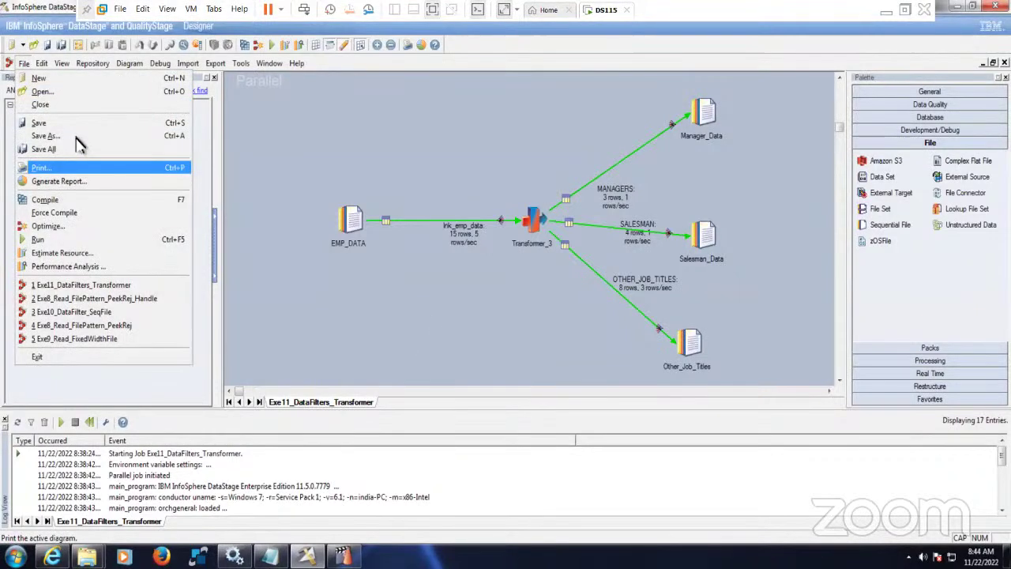
{"action": "left_click", "coordinate": [79, 140]}
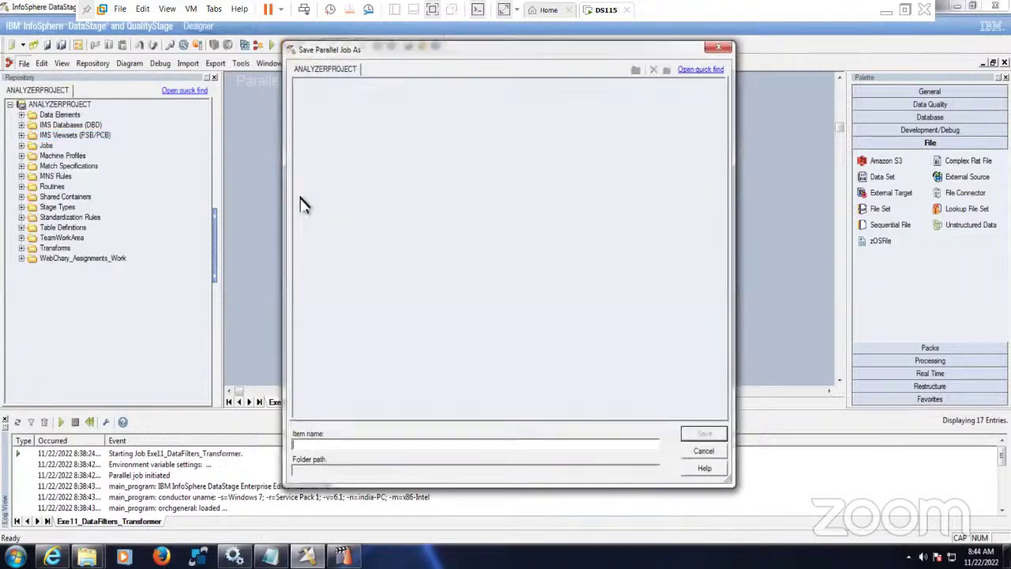
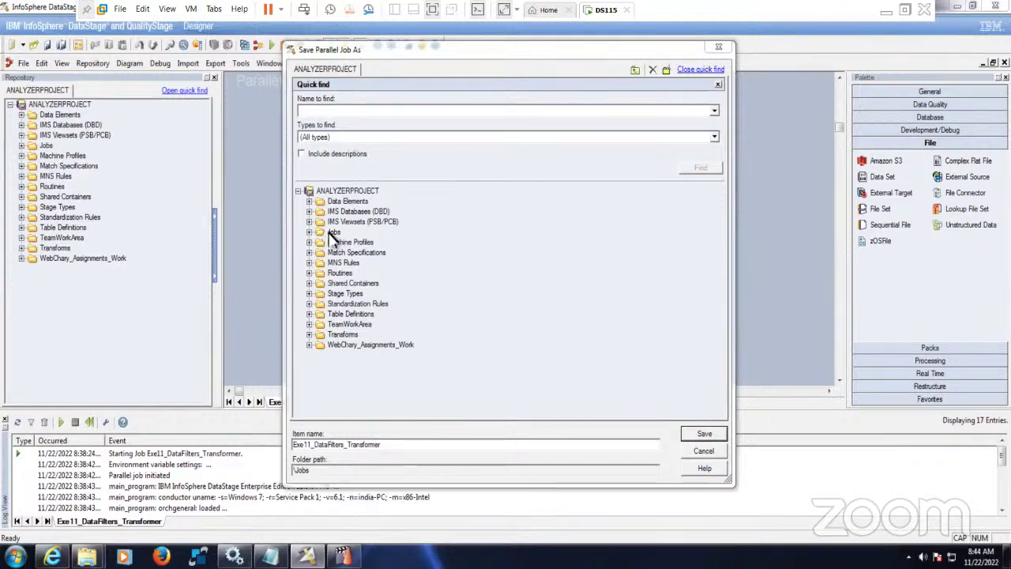
- Save the job in the Jobs folder as Exe12_DataFilters_FilterStage, replacing 'Transformer' with 'FilterStage'
{"action": "left_click", "coordinate": [334, 232]}
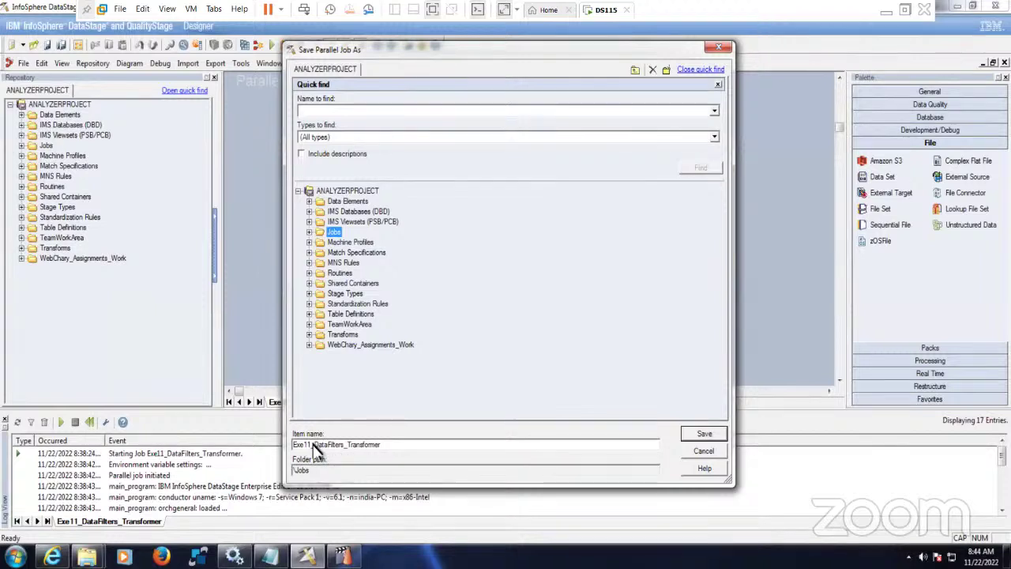
{"action": "key", "text": "Return"}
{"action": "left_click", "coordinate": [608, 316]}
{"action": "key", "text": "ctrl+shift+Left"}
{"action": "type", "text": "FilterStage"}
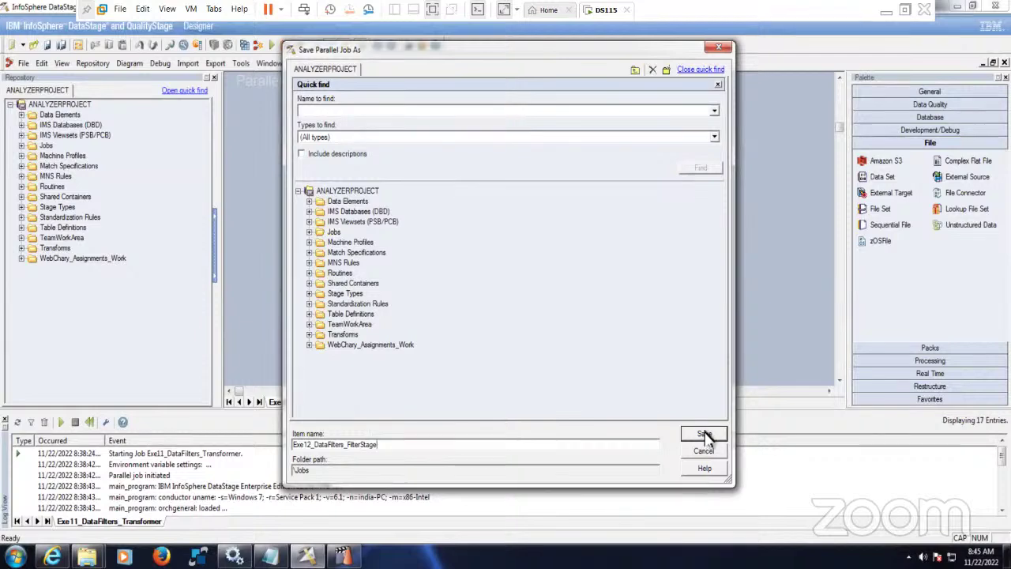
{"action": "left_click", "coordinate": [704, 435]}
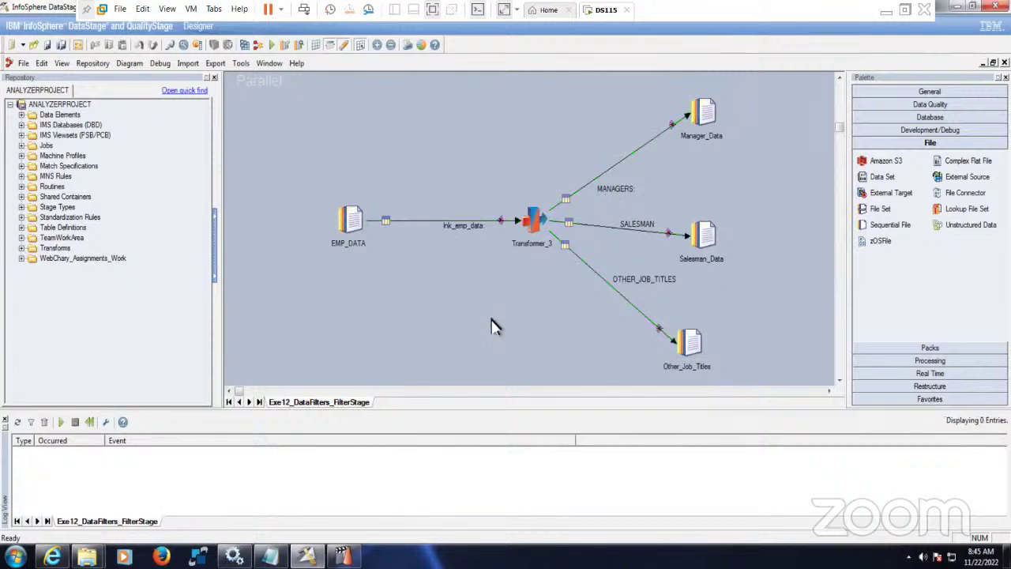
- Delete the Transformer_3 stage from the job canvas
{"action": "left_click", "coordinate": [535, 222]}
{"action": "key", "text": "Delete"}
{"action": "left_click", "coordinate": [483, 302]}
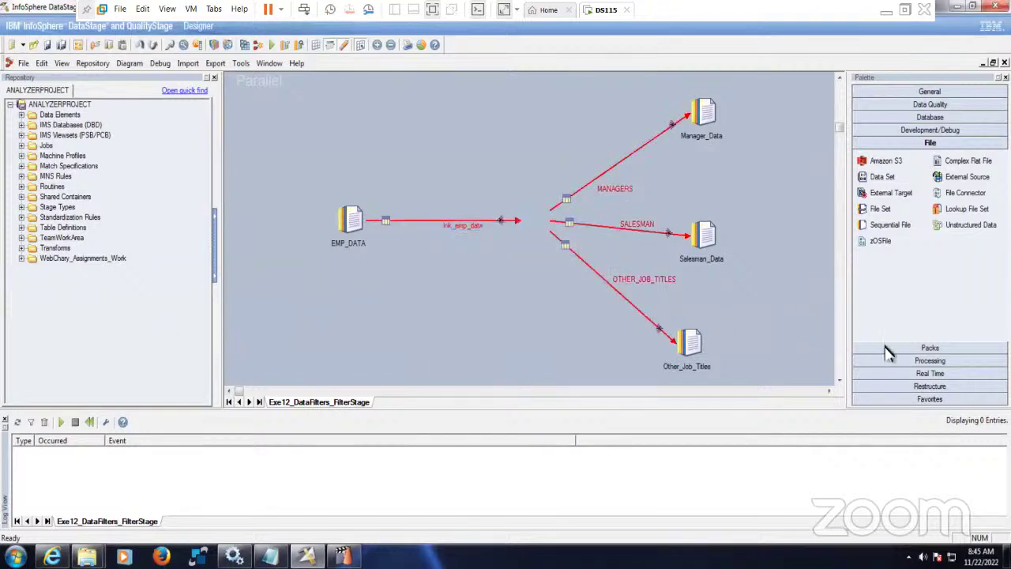
- Place a Filter stage from the Processing palette and attach it to the dangling links
{"action": "left_click", "coordinate": [930, 360]}
{"action": "scroll", "coordinate": [914, 296], "scroll_direction": "down", "scroll_amount": 3}
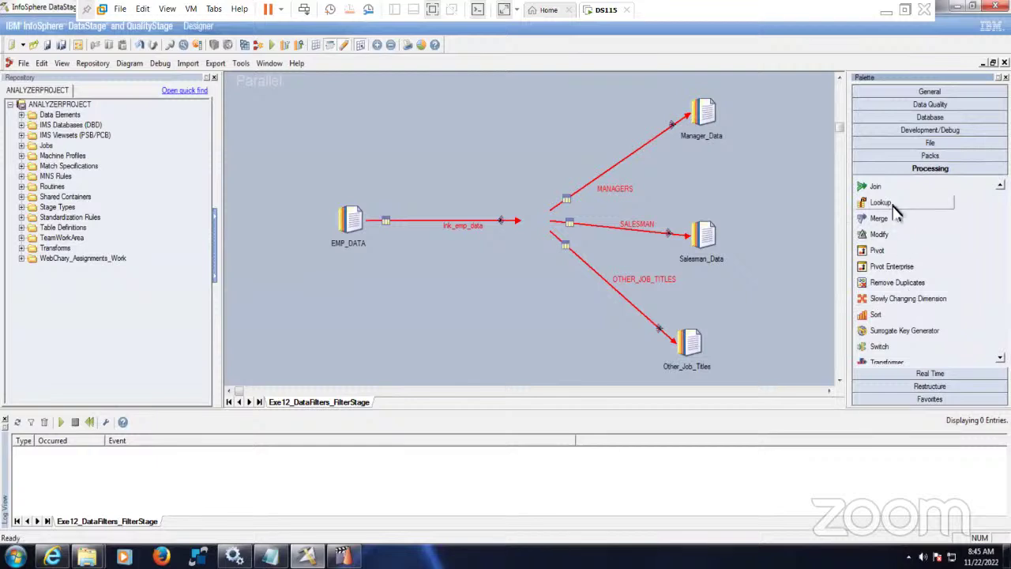
{"action": "scroll", "coordinate": [892, 264], "scroll_direction": "down", "scroll_amount": 2}
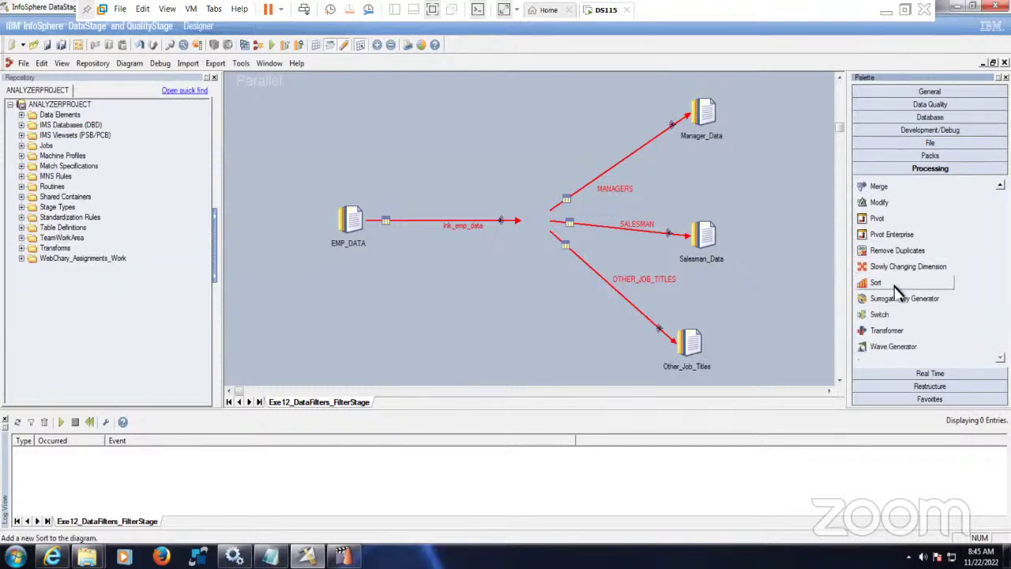
{"action": "scroll", "coordinate": [896, 290], "scroll_direction": "up", "scroll_amount": 4}
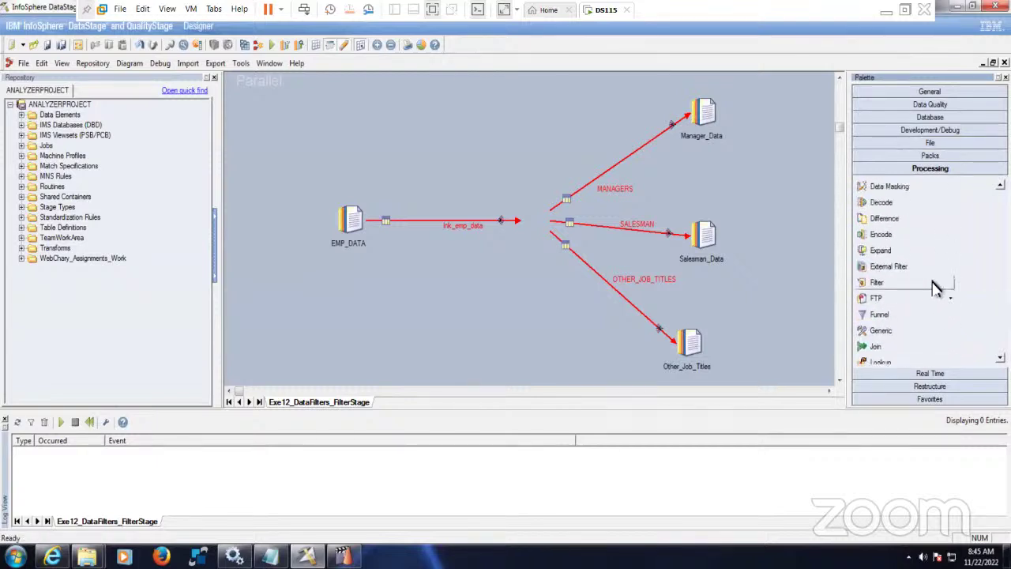
{"action": "left_click_drag", "start_coordinate": [883, 285], "coordinate": [553, 218]}
{"action": "left_click", "coordinate": [536, 283]}
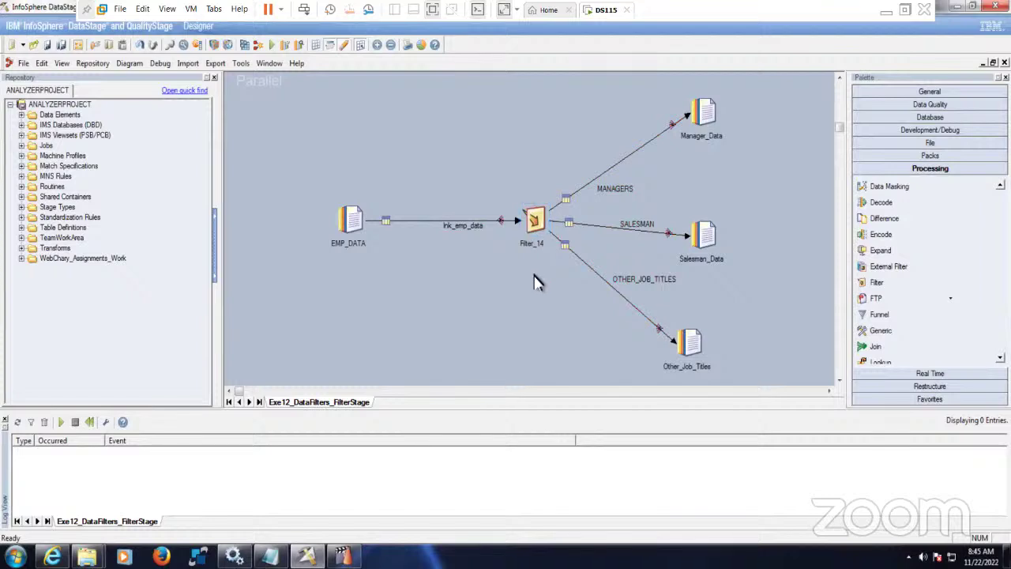
- Set Filter_14's Output Rejects option to True, checking the MANAGERS, SALESMAN, OTHER_JOB_TITLES link order
{"action": "double_click", "coordinate": [540, 227]}
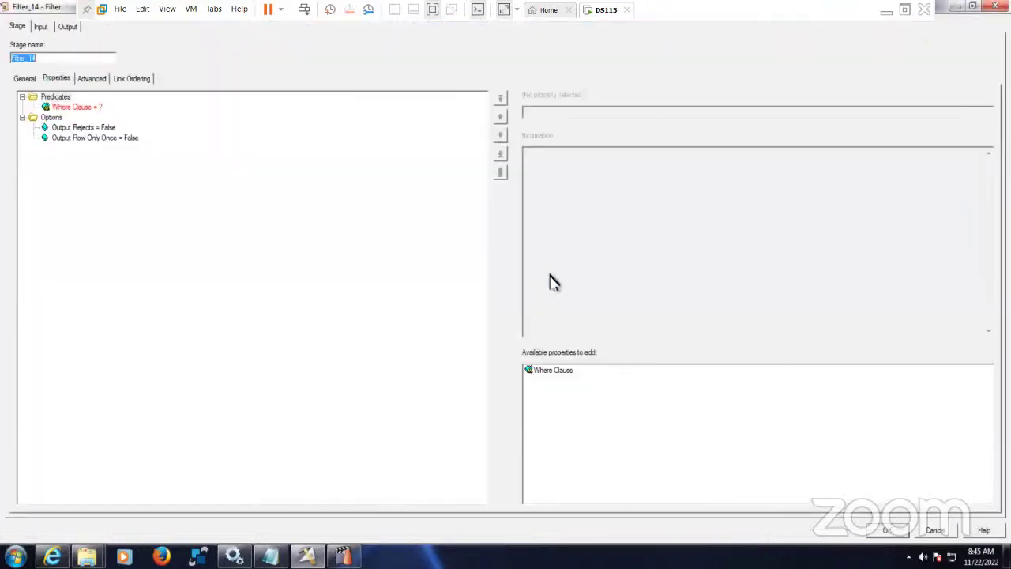
{"action": "left_click", "coordinate": [76, 107]}
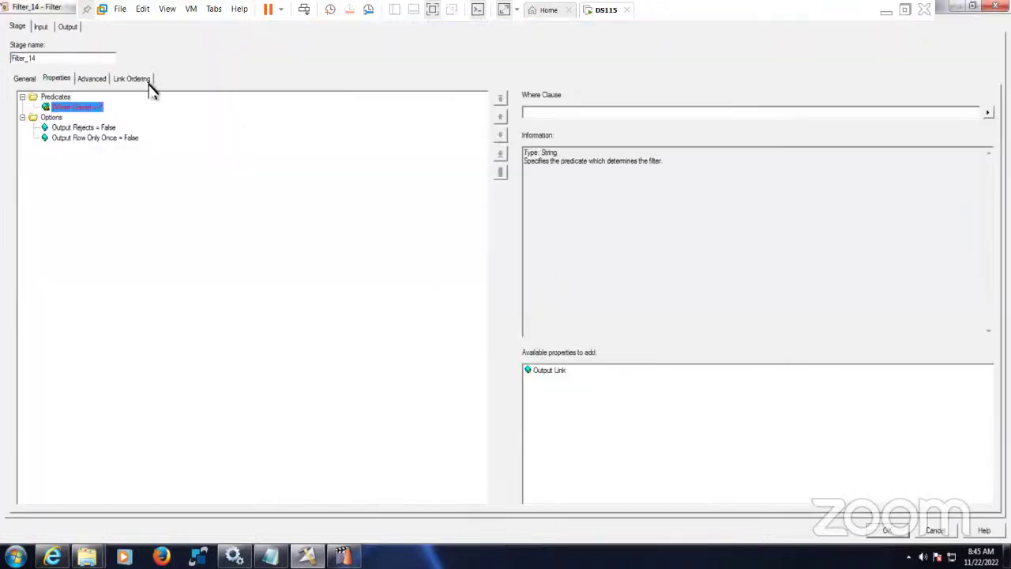
{"action": "left_click", "coordinate": [134, 80]}
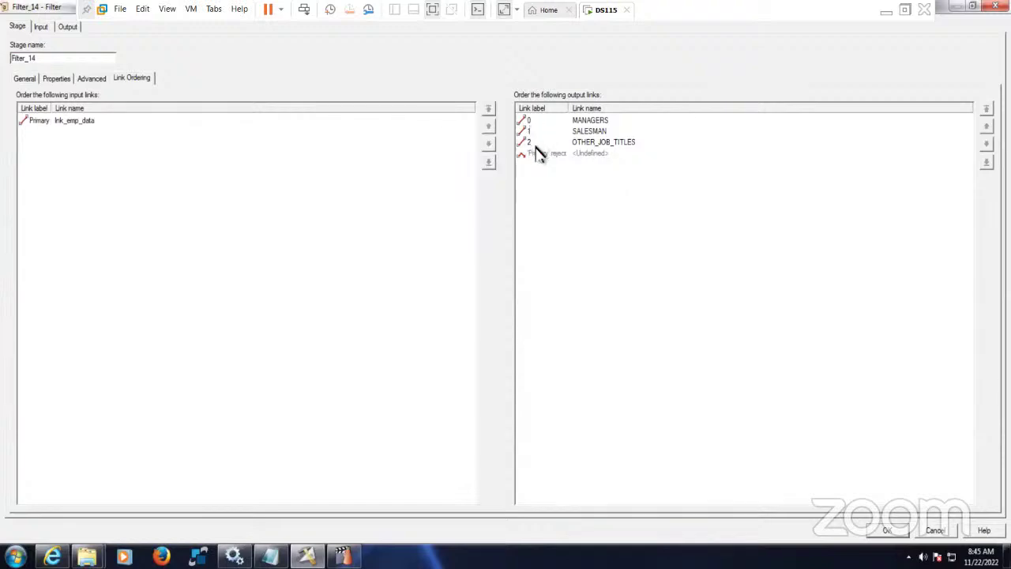
{"action": "left_click", "coordinate": [59, 79]}
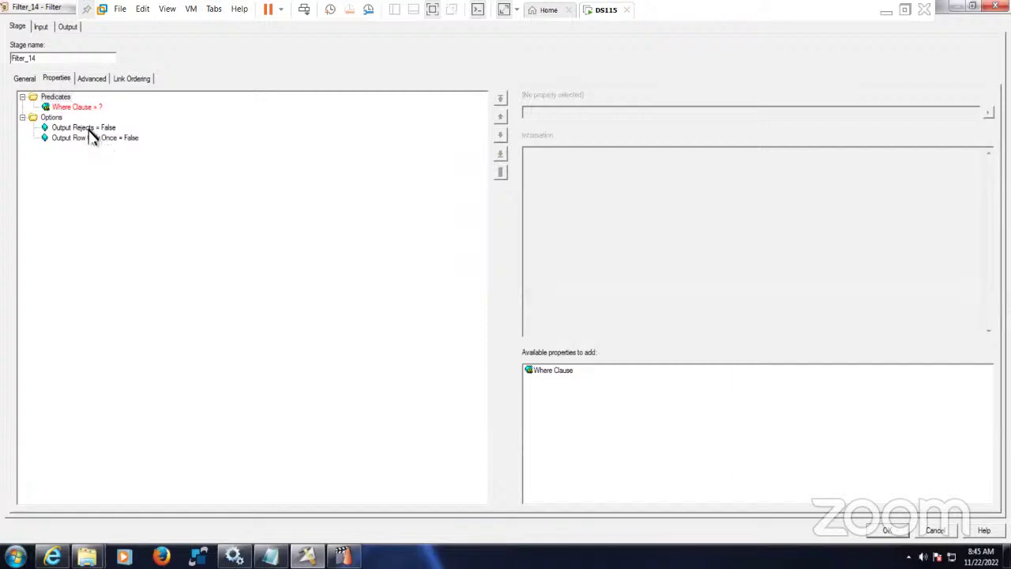
{"action": "left_click", "coordinate": [88, 129]}
{"action": "left_click", "coordinate": [557, 115]}
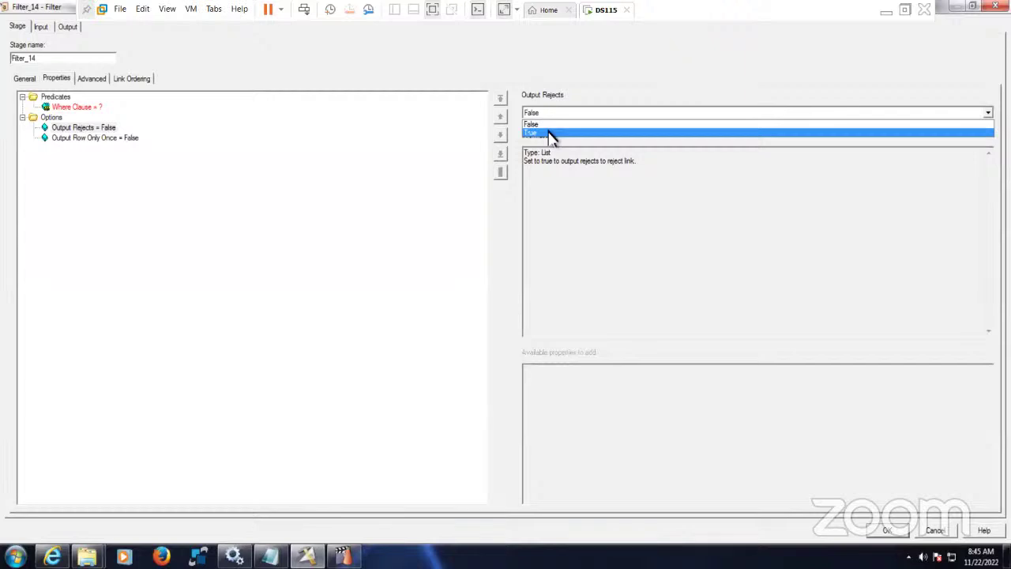
{"action": "left_click", "coordinate": [551, 134]}
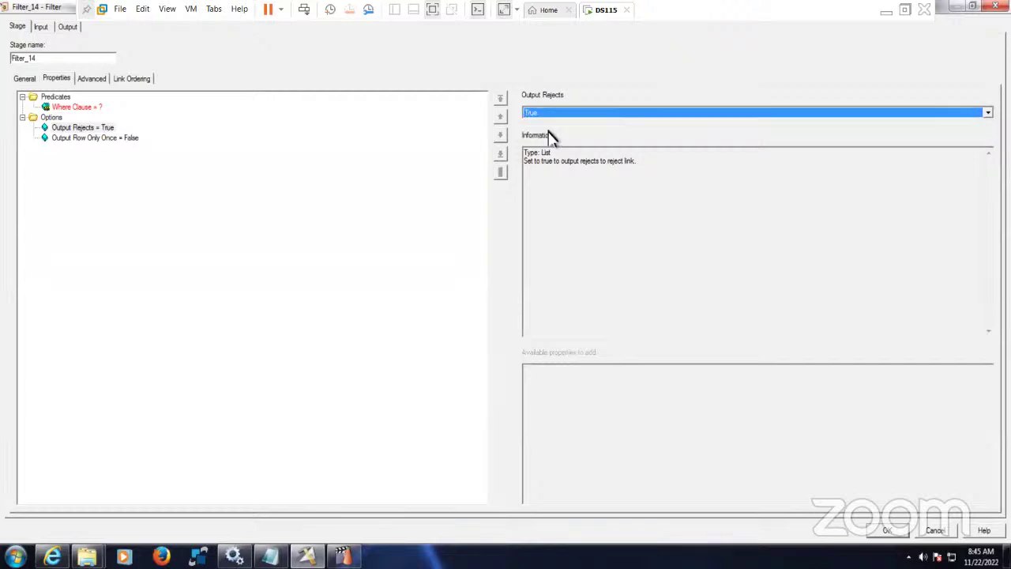
{"action": "left_click", "coordinate": [127, 79]}
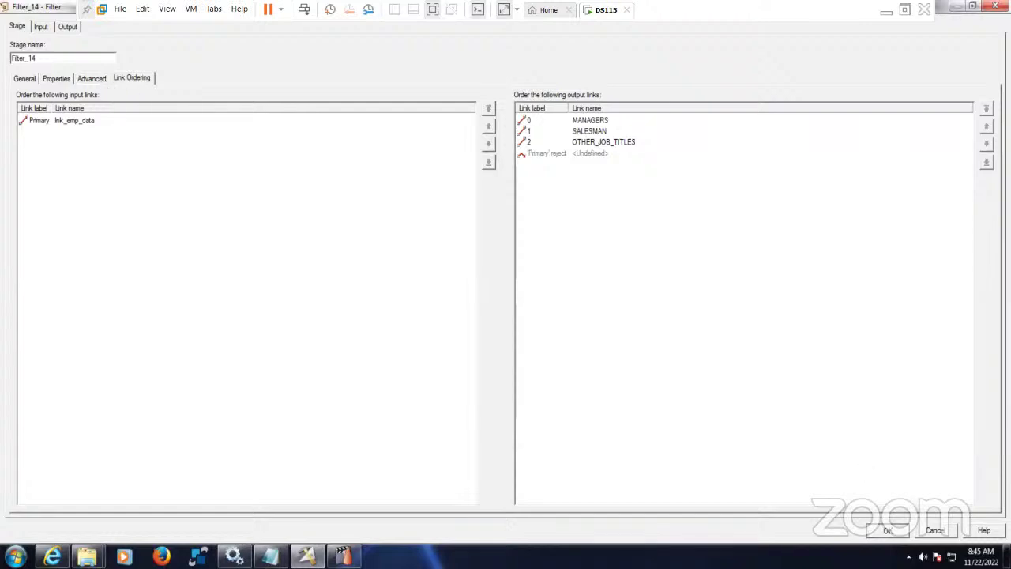
{"action": "key", "text": "Return"}
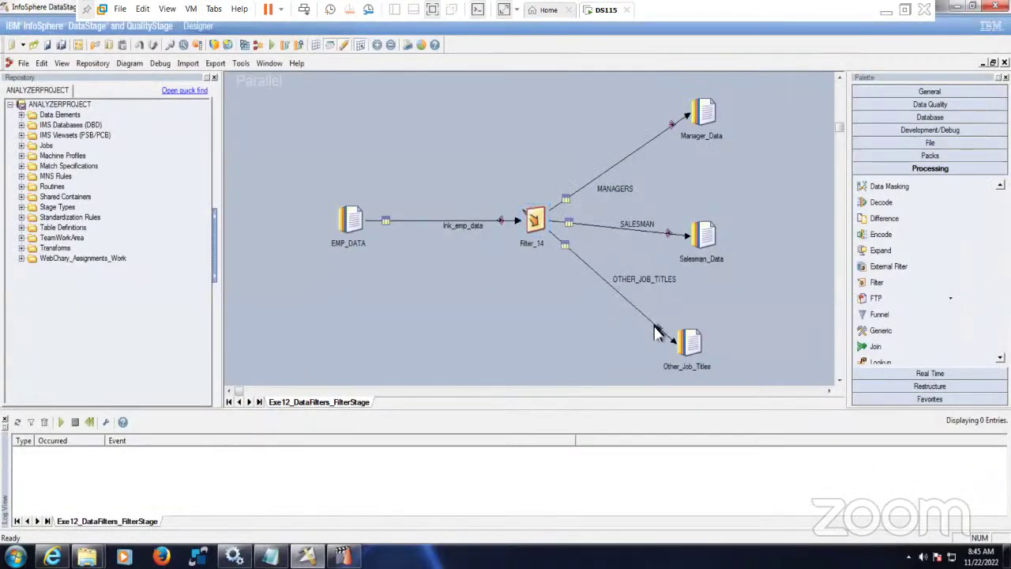
- Convert the OTHER_JOB_TITLES link to a reject link
{"action": "left_click", "coordinate": [654, 332]}
{"action": "right_click", "coordinate": [655, 332]}
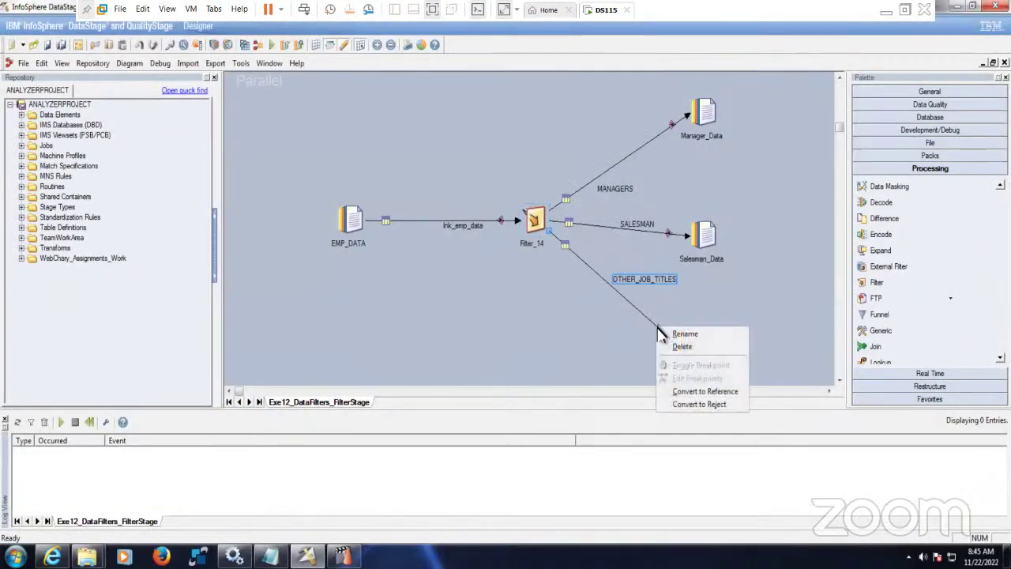
{"action": "left_click", "coordinate": [703, 405]}
- In Filter_14, set a Where Clause JOB='MANAGER' routed to output link 0
{"action": "double_click", "coordinate": [536, 220]}
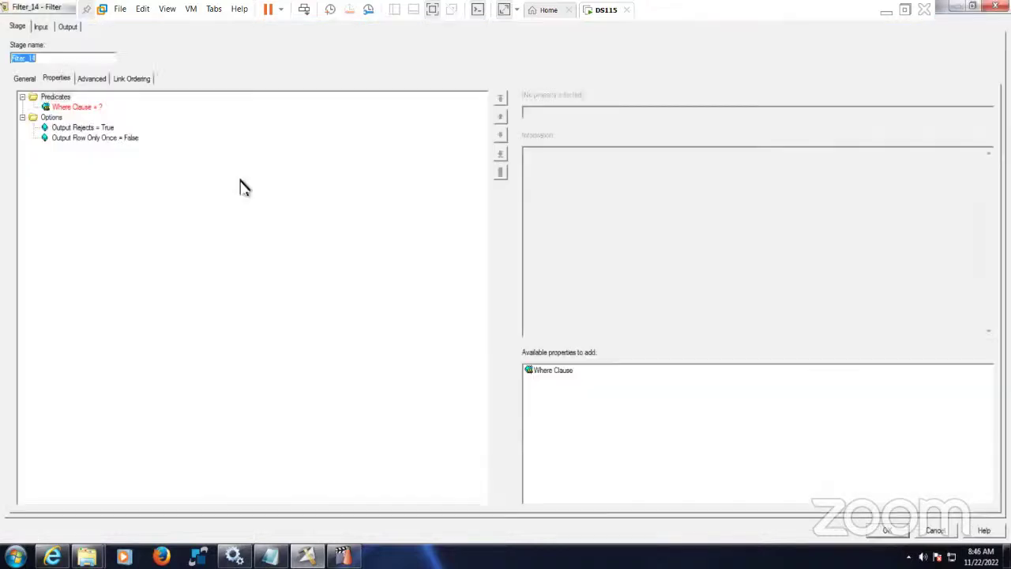
{"action": "left_click", "coordinate": [132, 78]}
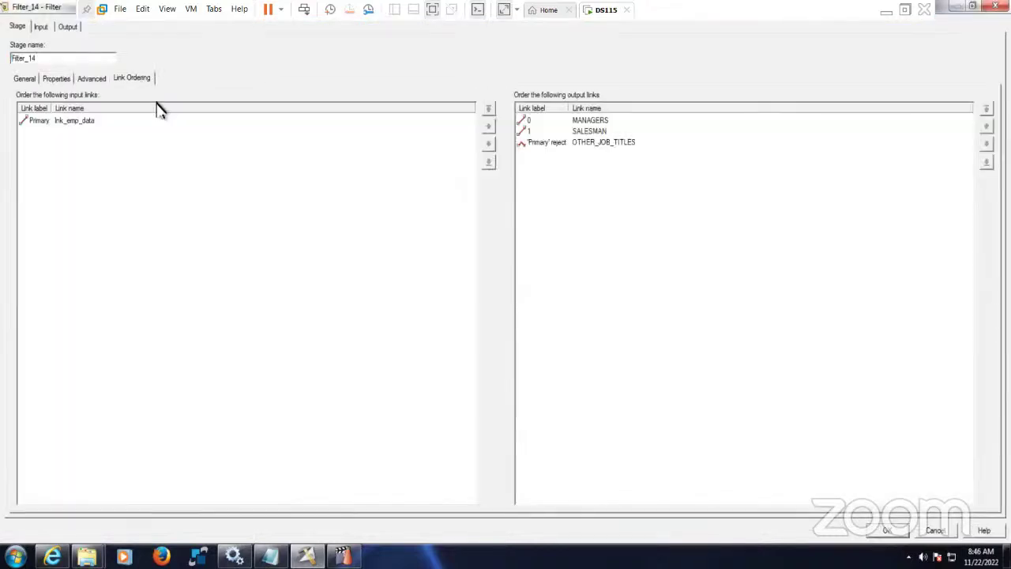
{"action": "left_click", "coordinate": [57, 80]}
{"action": "left_click", "coordinate": [81, 111]}
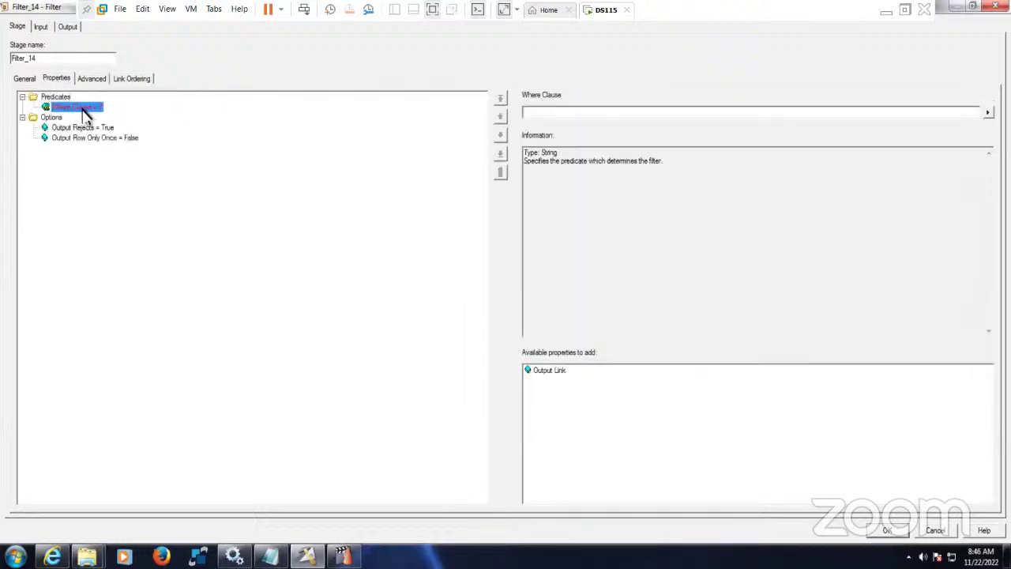
{"action": "left_click", "coordinate": [558, 117]}
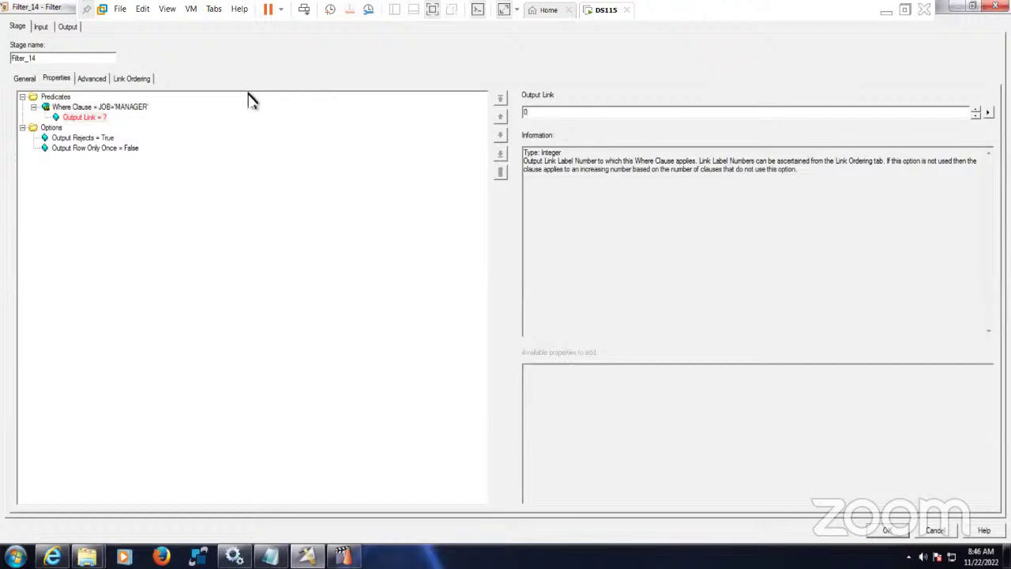
{"action": "left_click", "coordinate": [143, 81]}
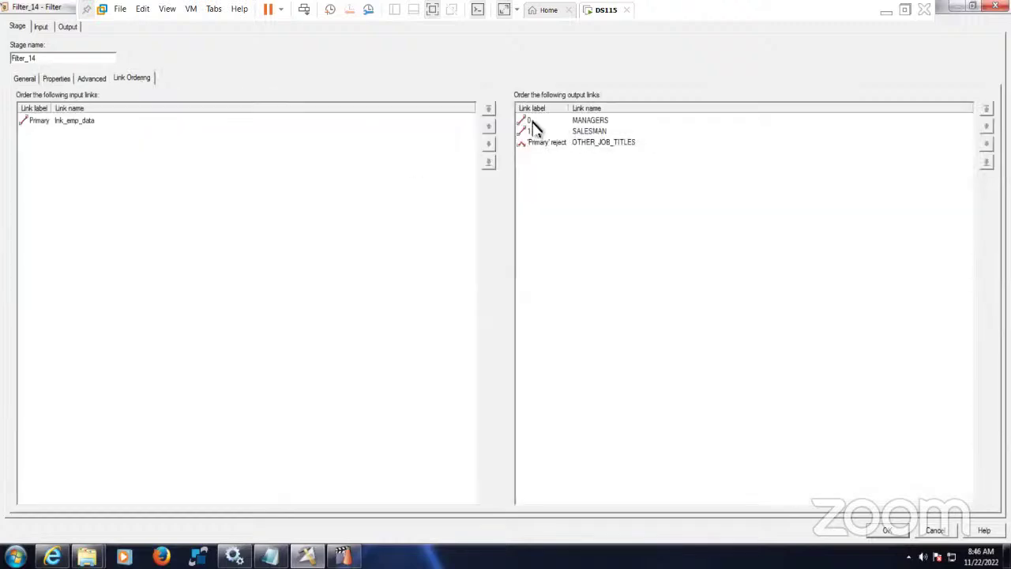
{"action": "left_click", "coordinate": [56, 80]}
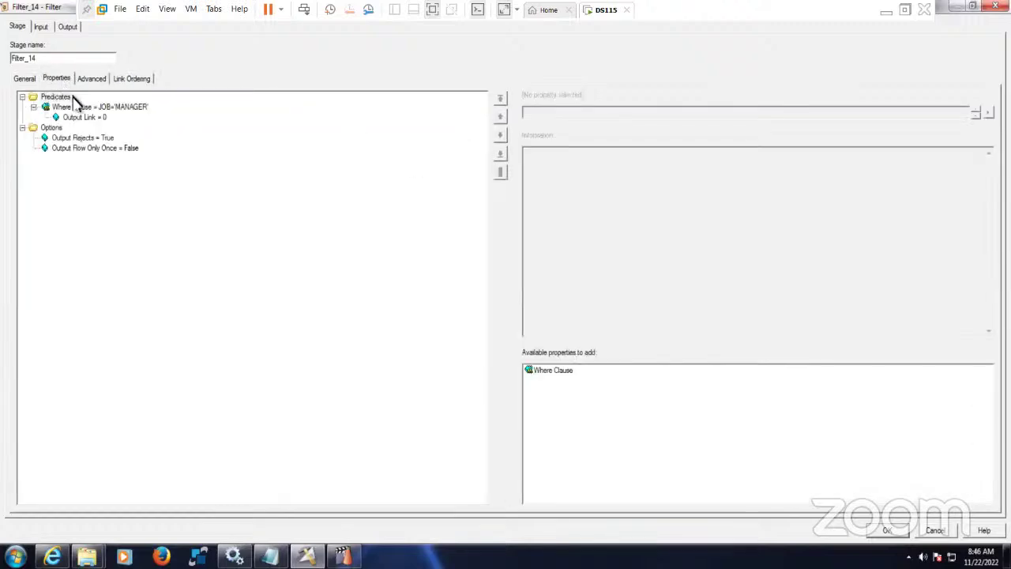
{"action": "double_click", "coordinate": [544, 374]}
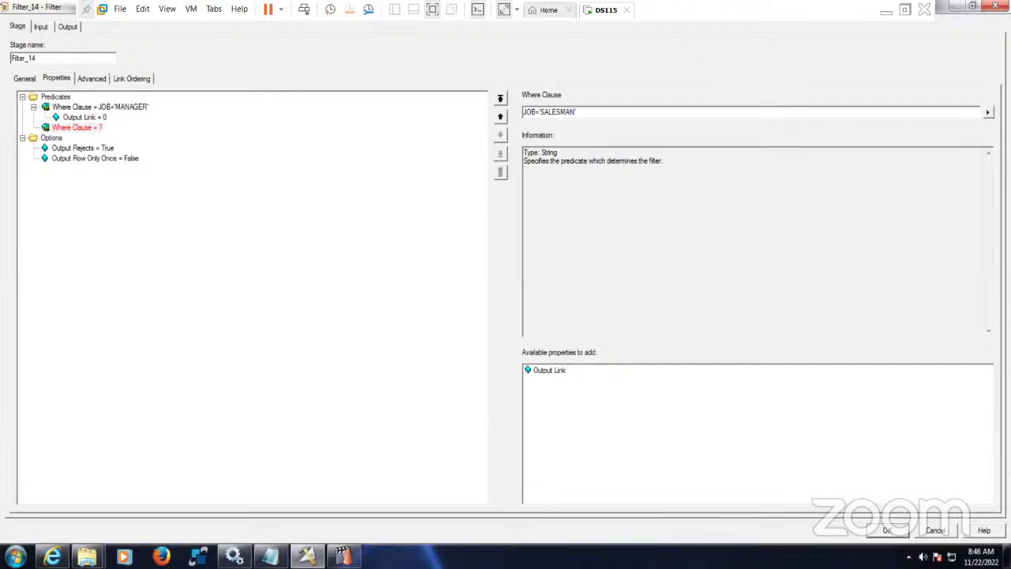
- Route the JOB='SALESMAN' Where Clause to output link 1, then review the MANAGER condition and Output Rejects
{"action": "left_click", "coordinate": [553, 370]}
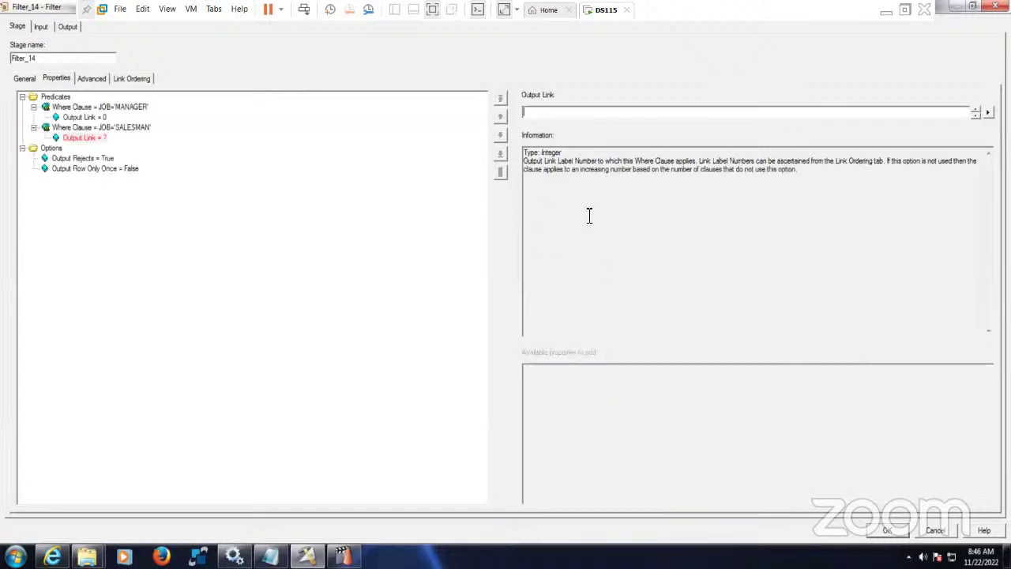
{"action": "left_click", "coordinate": [116, 109]}
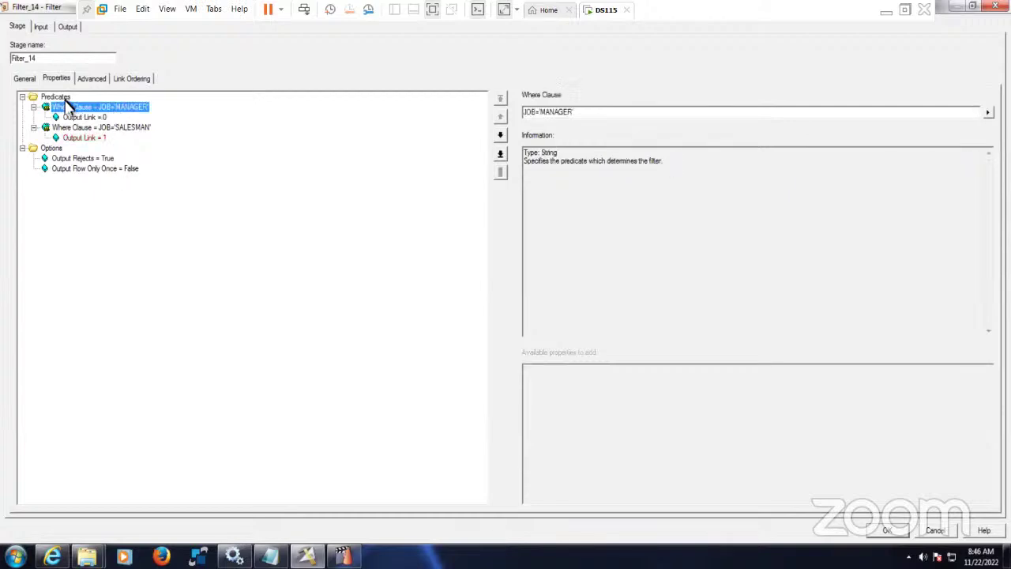
{"action": "left_click", "coordinate": [60, 98]}
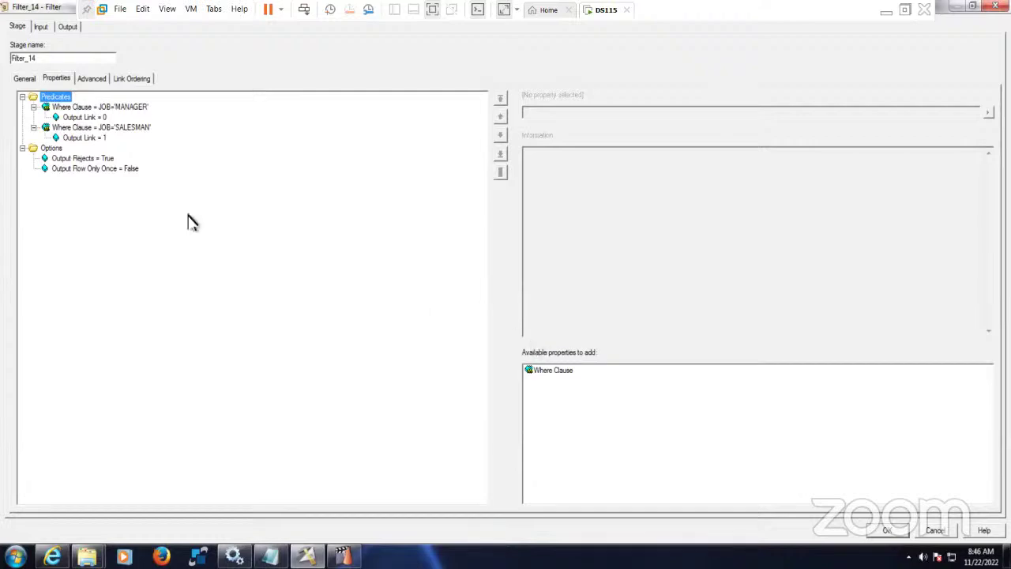
{"action": "left_click", "coordinate": [95, 159]}
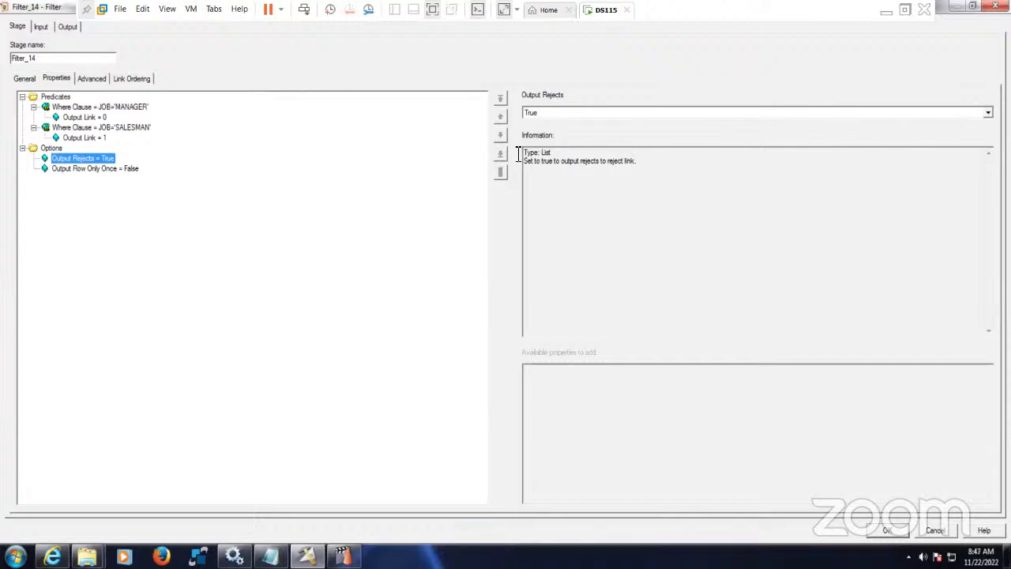
- Inspect the input columns and the SALESMAN and OTHER_JOB_TITLES output mappings and columns
{"action": "left_click", "coordinate": [44, 28]}
{"action": "left_click", "coordinate": [93, 79]}
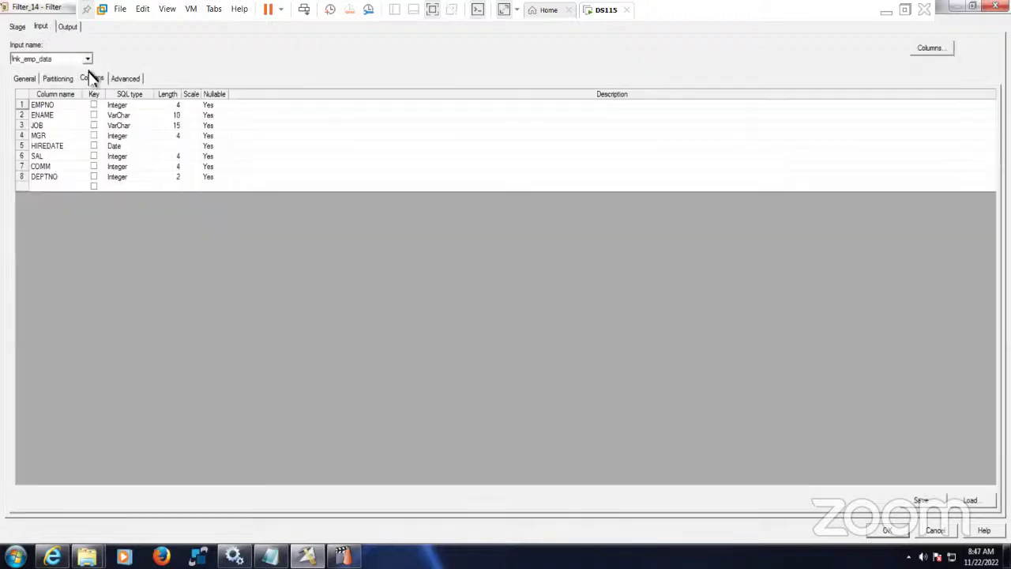
{"action": "left_click", "coordinate": [69, 27]}
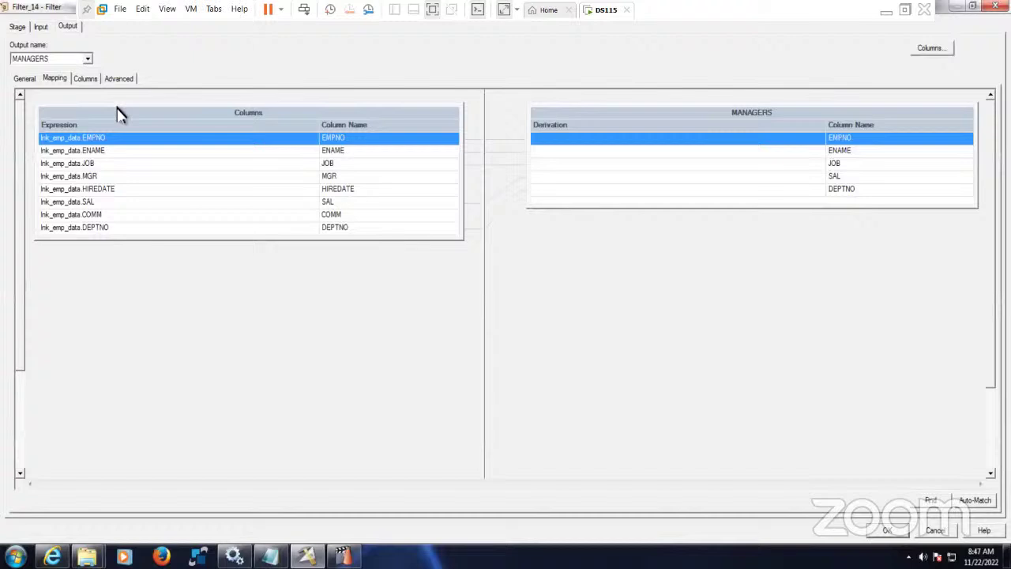
{"action": "left_click", "coordinate": [88, 59]}
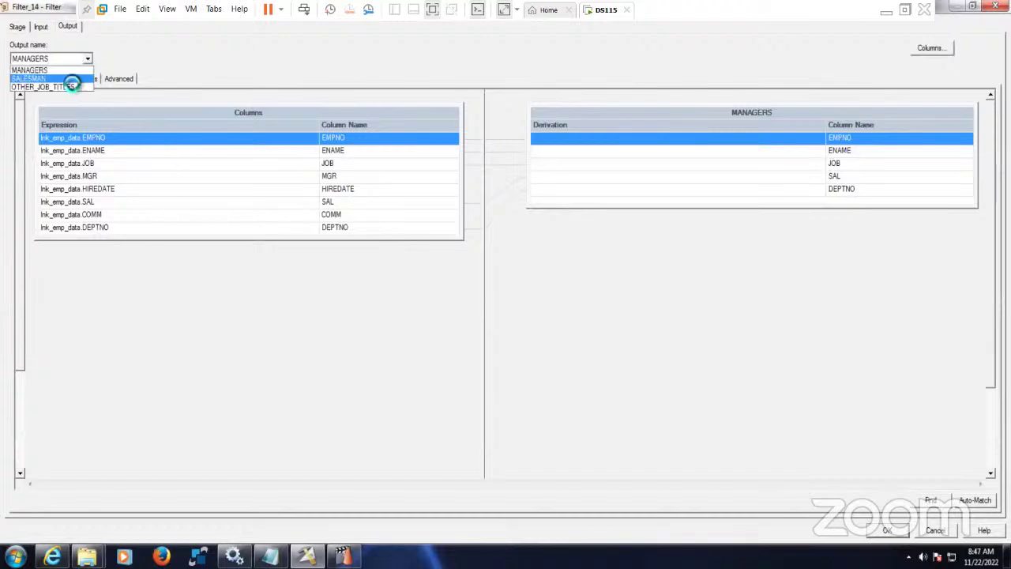
{"action": "left_click", "coordinate": [73, 79]}
{"action": "left_click", "coordinate": [87, 59]}
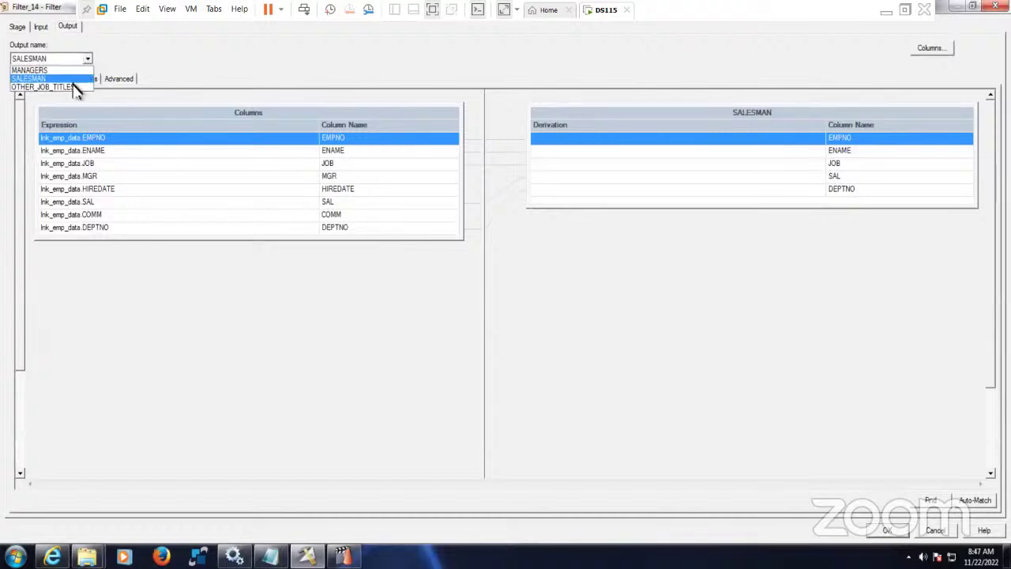
{"action": "left_click", "coordinate": [73, 87]}
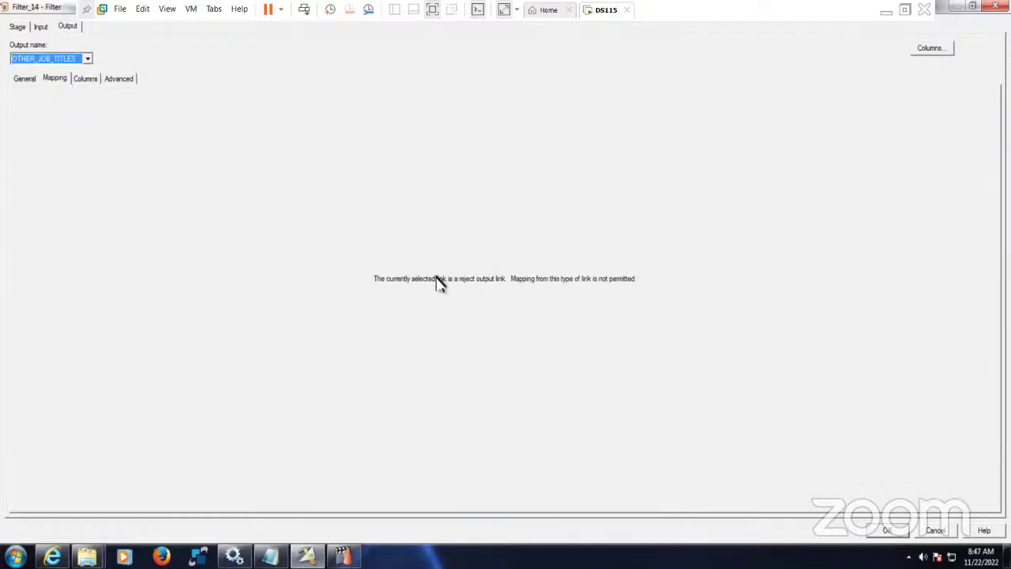
{"action": "left_click", "coordinate": [86, 81]}
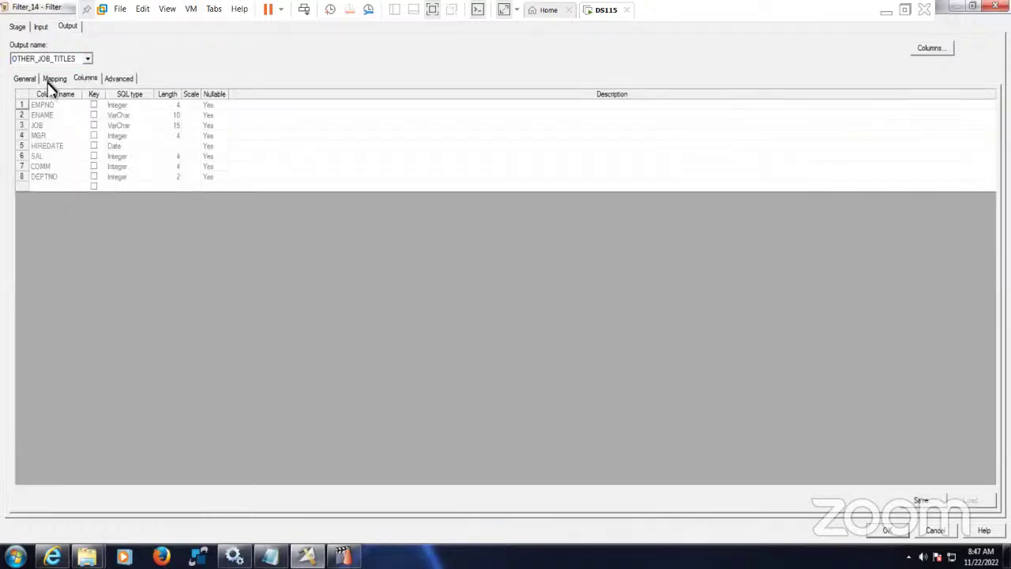
{"action": "left_click", "coordinate": [50, 81]}
- Review the lnk_emp_data input link's columns
{"action": "left_click", "coordinate": [84, 79]}
{"action": "left_click", "coordinate": [41, 27]}
{"action": "left_click", "coordinate": [87, 60]}
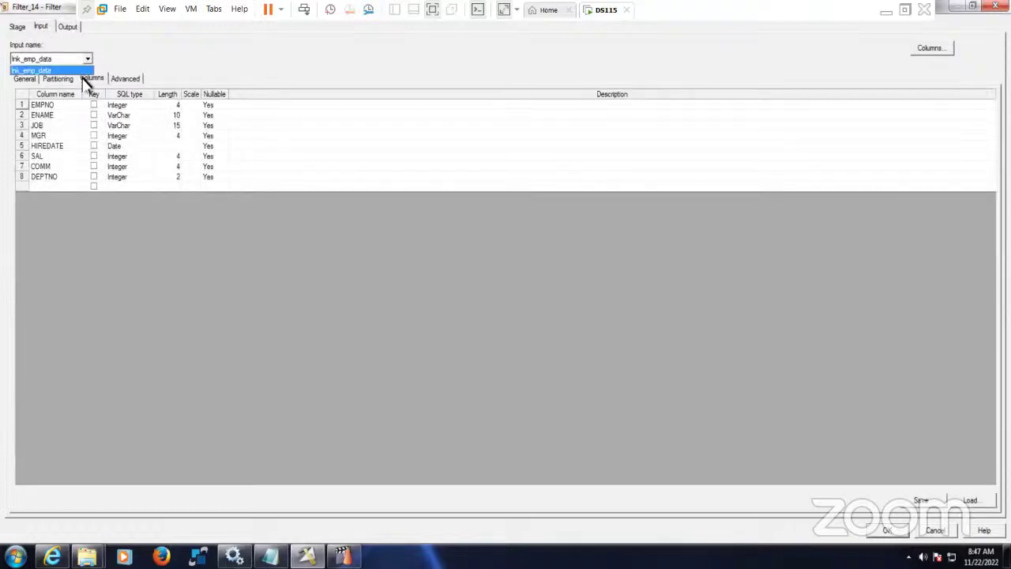
{"action": "left_click", "coordinate": [70, 34]}
{"action": "left_click", "coordinate": [70, 31]}
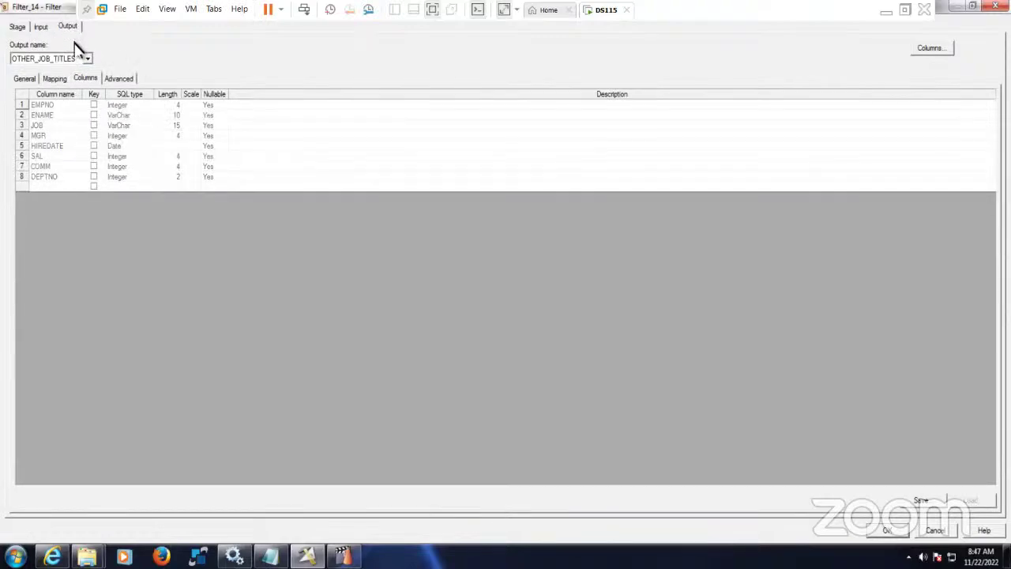
- Compare MANAGERS (five columns), SALESMAN and OTHER_JOB_TITLES (eight columns) outputs, then close the dialog
{"action": "left_click", "coordinate": [86, 59]}
{"action": "left_click", "coordinate": [79, 70]}
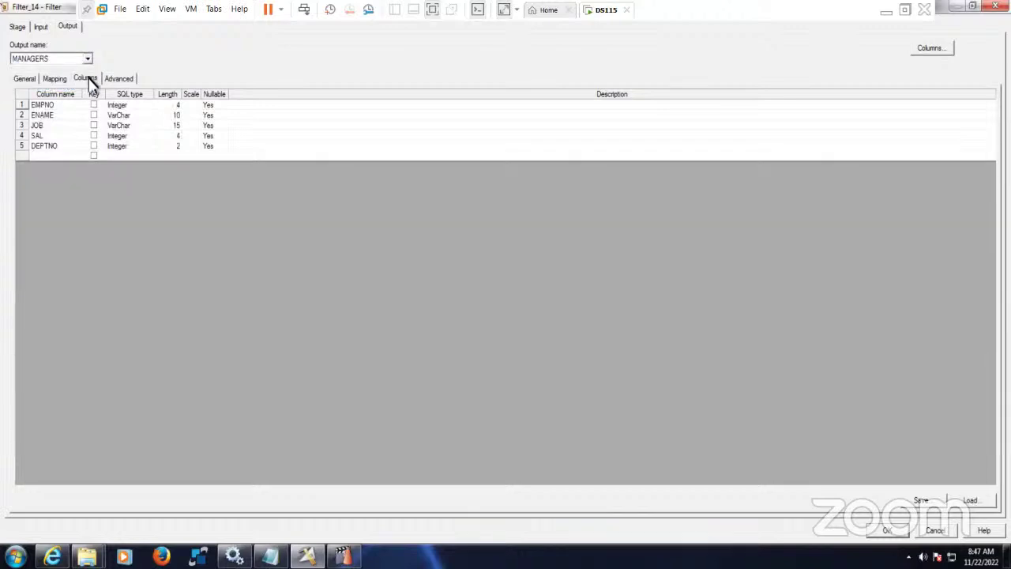
{"action": "left_click", "coordinate": [89, 60]}
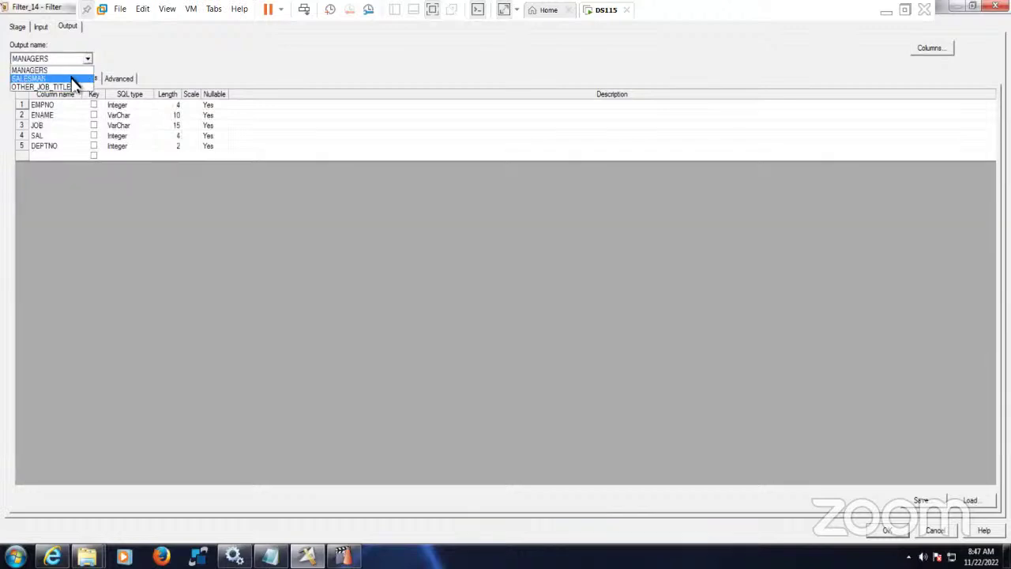
{"action": "left_click", "coordinate": [79, 75]}
{"action": "left_click", "coordinate": [88, 60]}
{"action": "left_click", "coordinate": [79, 83]}
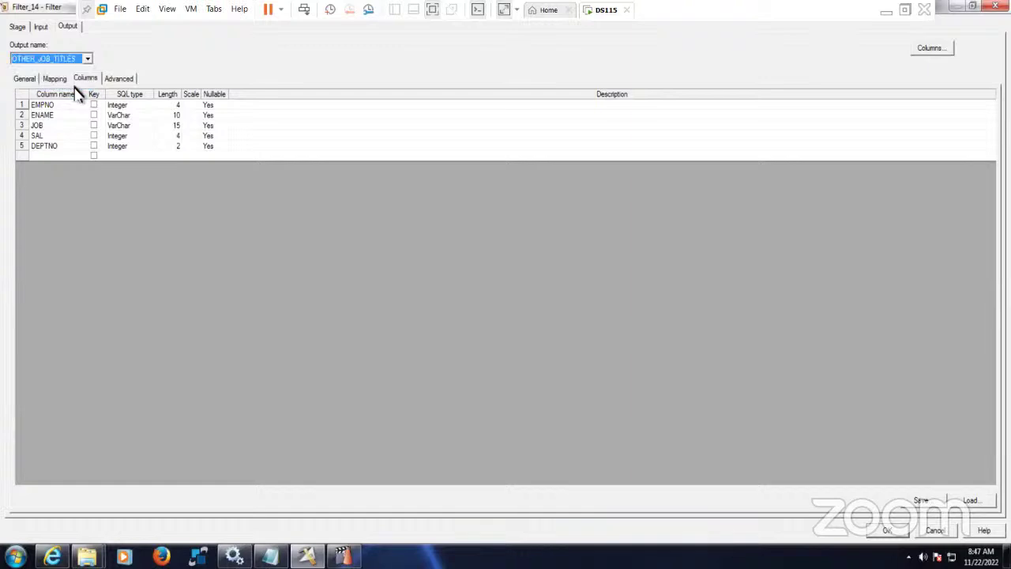
{"action": "left_click", "coordinate": [55, 79]}
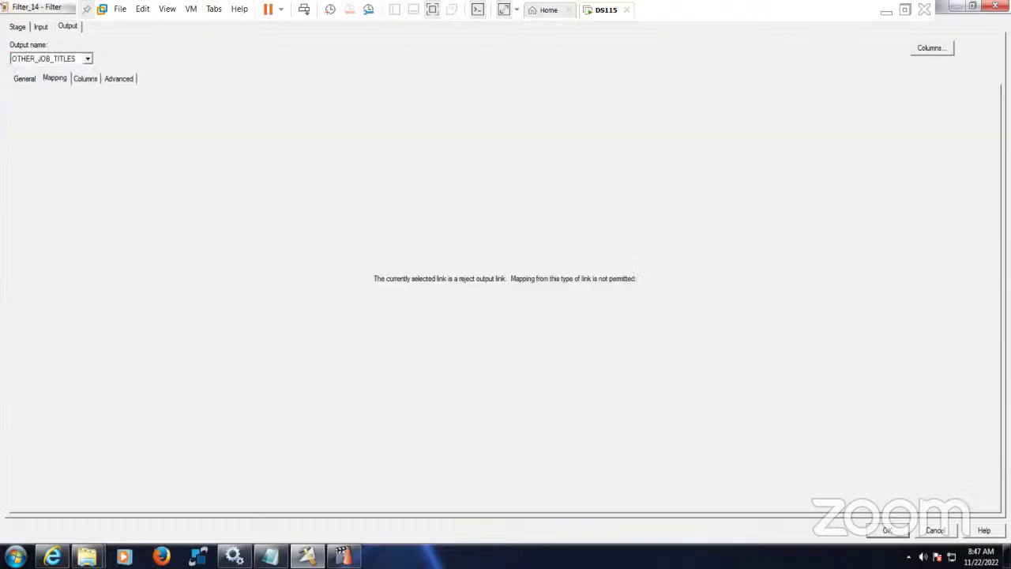
{"action": "left_click", "coordinate": [887, 530]}
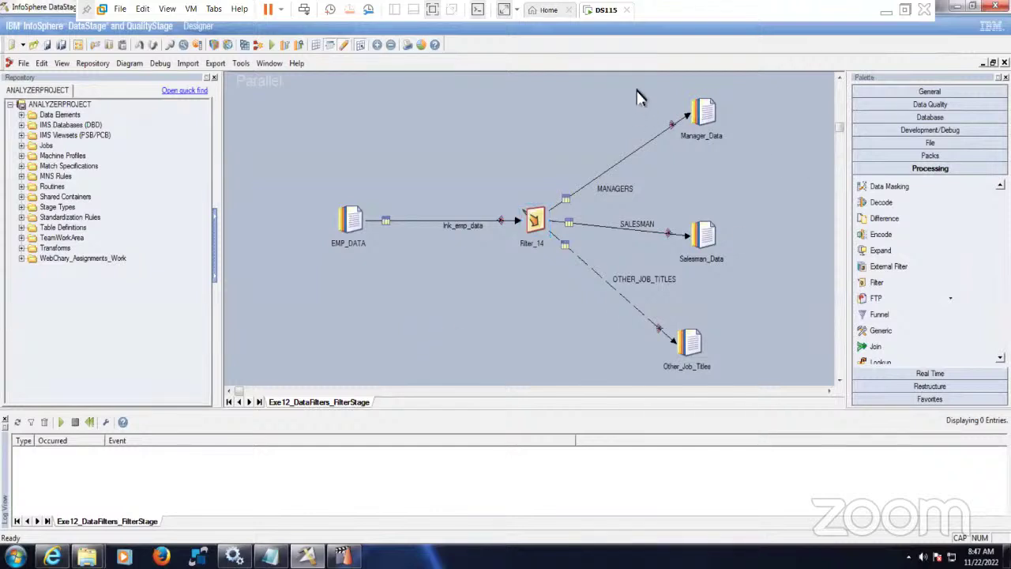
- Launch Run, agreeing to compile and save the job first
{"action": "left_click_drag", "start_coordinate": [636, 88], "coordinate": [721, 353]}
{"action": "left_click", "coordinate": [774, 324]}
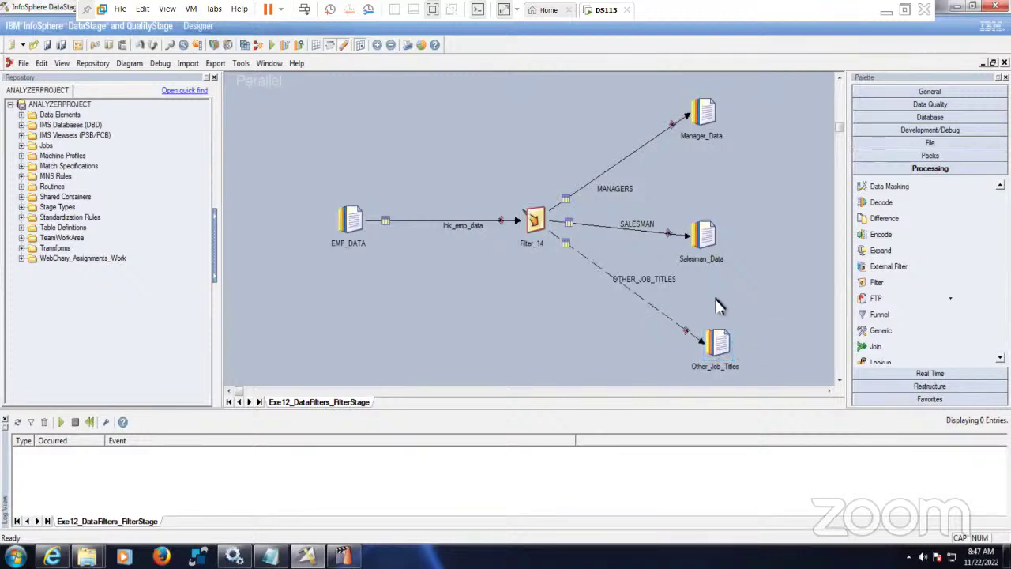
{"action": "left_click", "coordinate": [273, 46]}
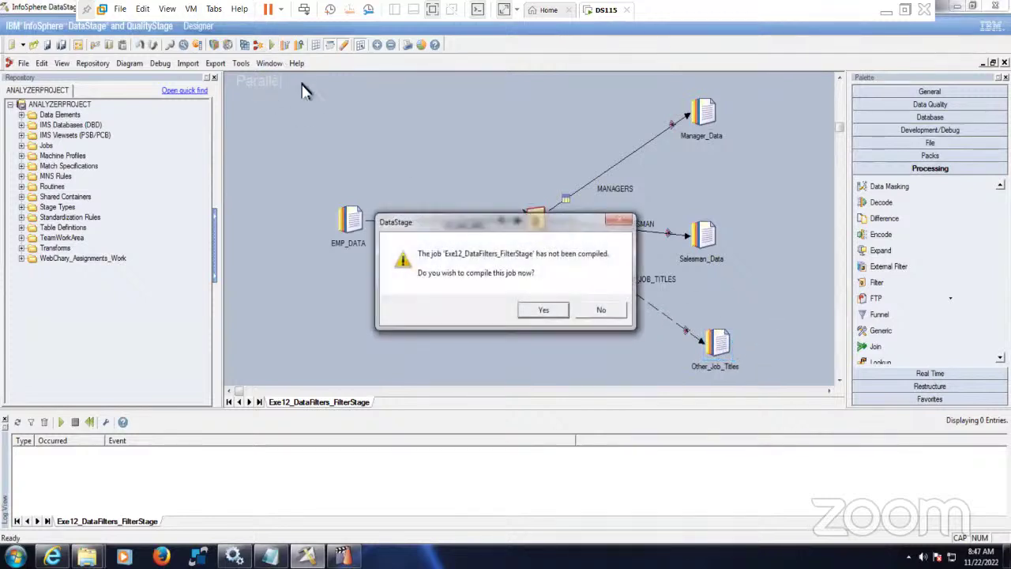
{"action": "left_click", "coordinate": [542, 309]}
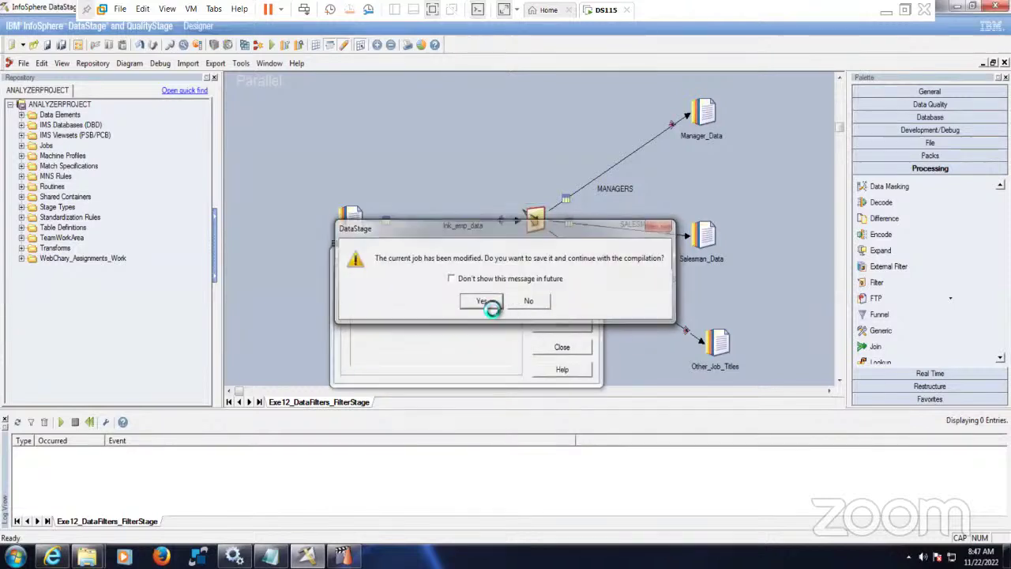
{"action": "left_click", "coordinate": [481, 301]}
- Check the empty Target folder and Director's job list, then return to Designer
{"action": "mouse_move", "coordinate": [87, 557]}
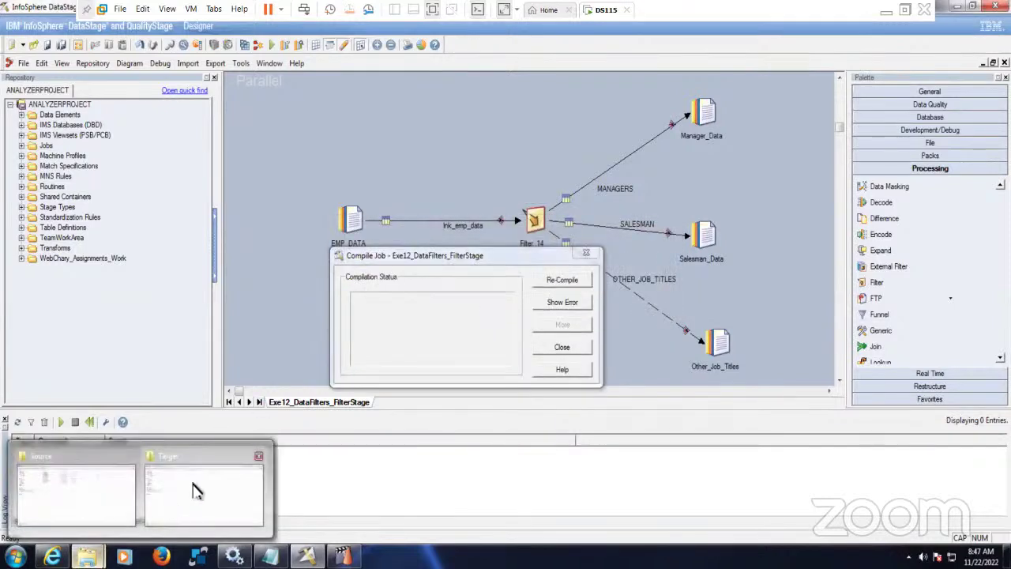
{"action": "left_click", "coordinate": [196, 489]}
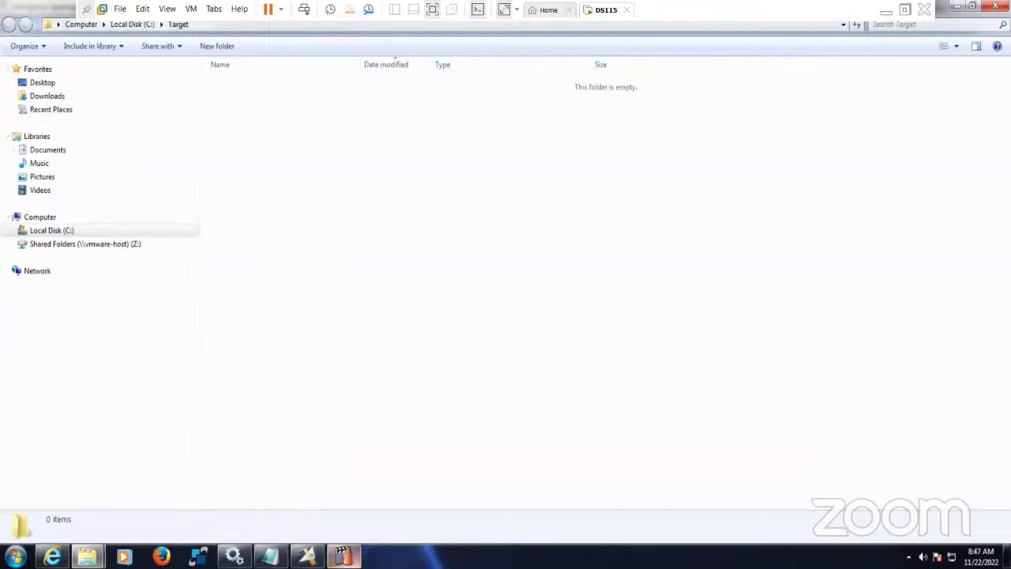
{"action": "left_click", "coordinate": [343, 557]}
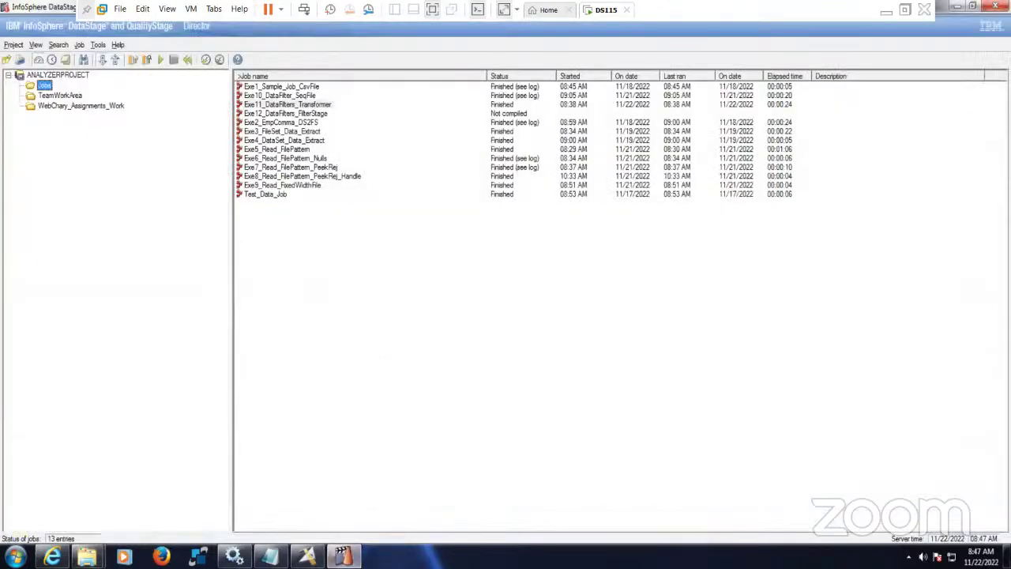
{"action": "left_click", "coordinate": [308, 557]}
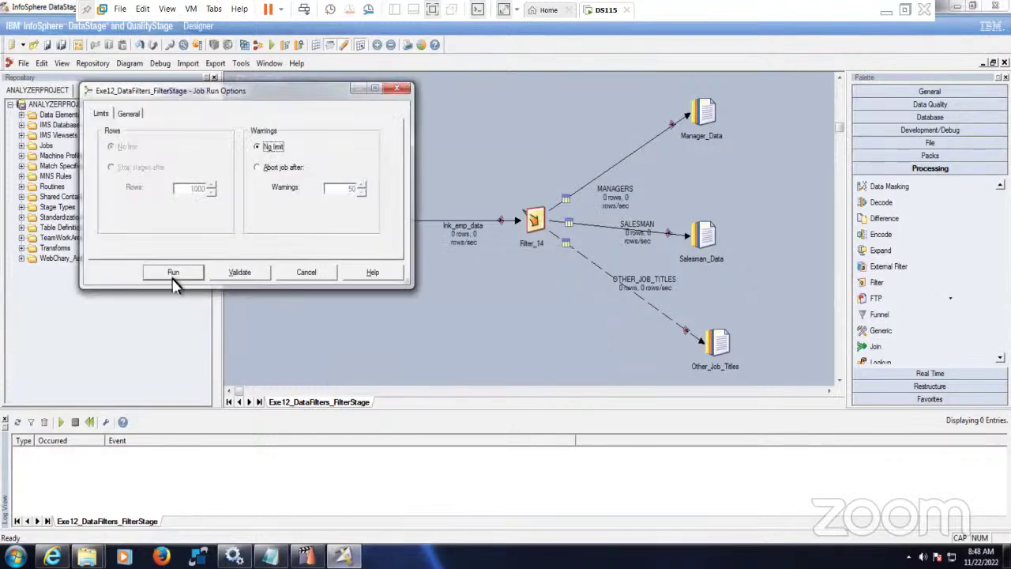
- Run the job with default options, yielding 3 MANAGERS, 4 SALESMAN and 8 OTHER_JOB_TITLES rows
{"action": "left_click", "coordinate": [176, 271]}
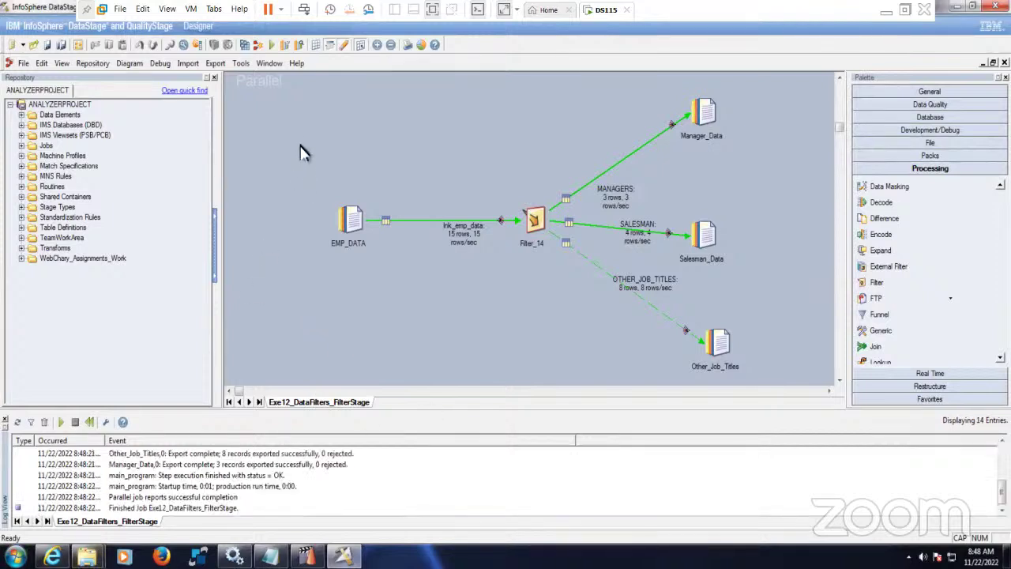
{"action": "left_click_drag", "start_coordinate": [299, 138], "coordinate": [813, 341]}
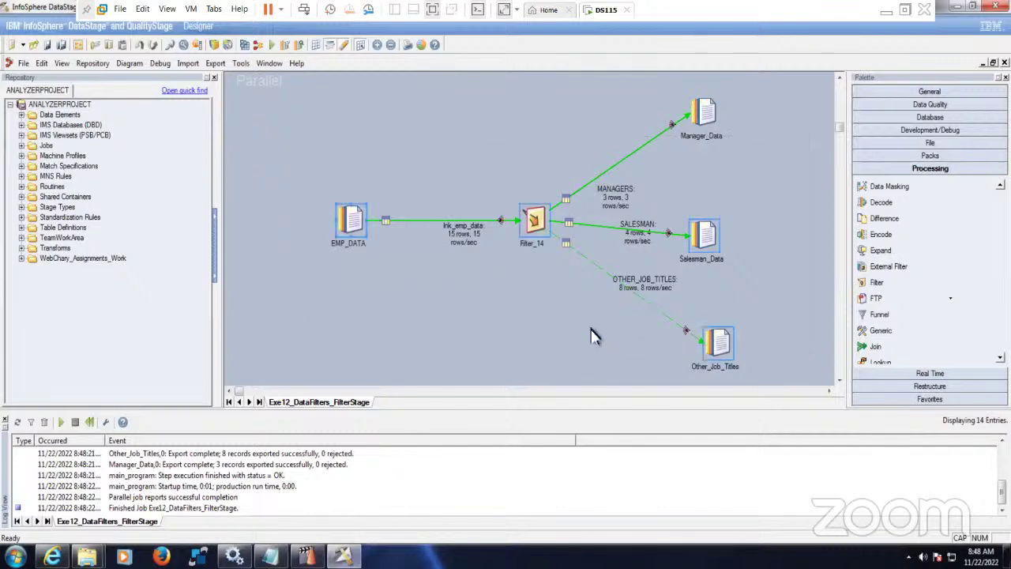
{"action": "left_click", "coordinate": [593, 337]}
- Open and close the Manager, Others_Jobs and Salesman files in Notepad, then select all three
{"action": "mouse_move", "coordinate": [87, 556]}
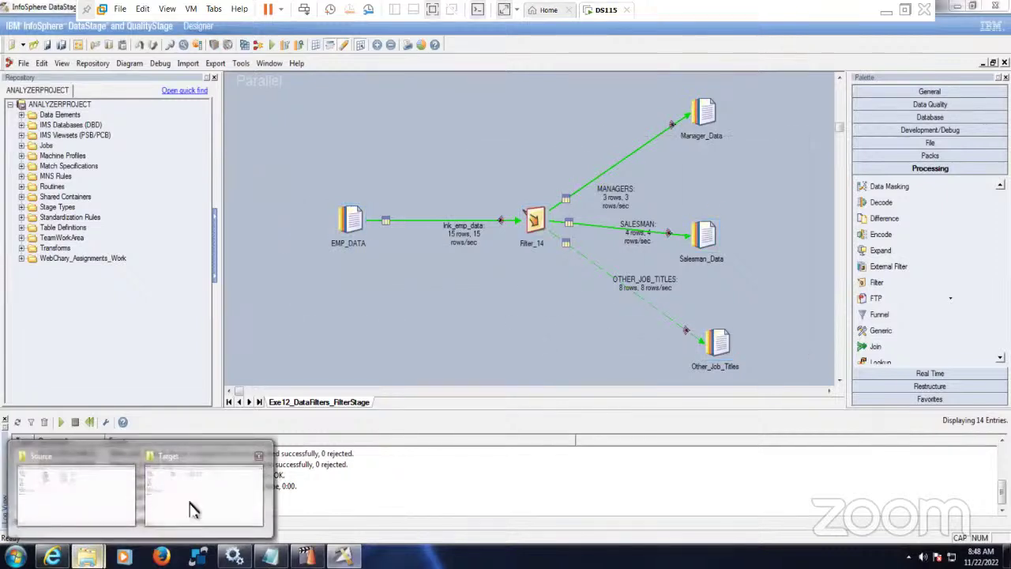
{"action": "left_click", "coordinate": [187, 506]}
{"action": "double_click", "coordinate": [236, 85]}
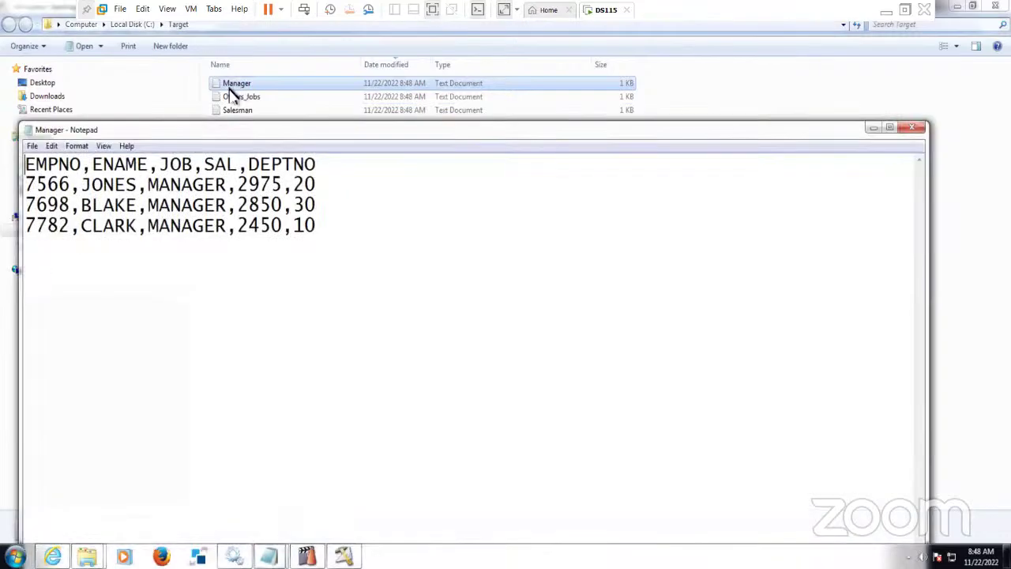
{"action": "left_click", "coordinate": [916, 131]}
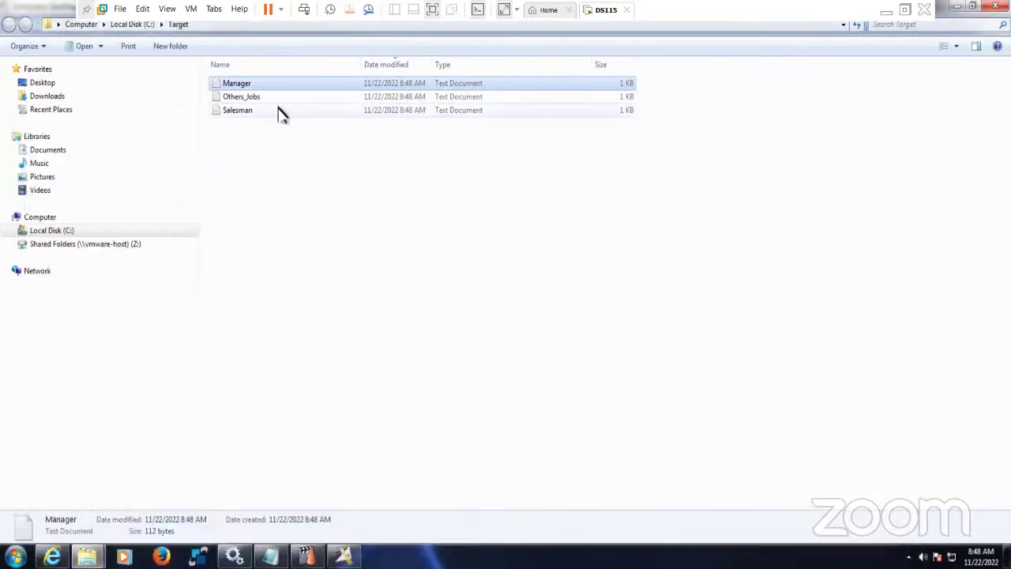
{"action": "double_click", "coordinate": [262, 99]}
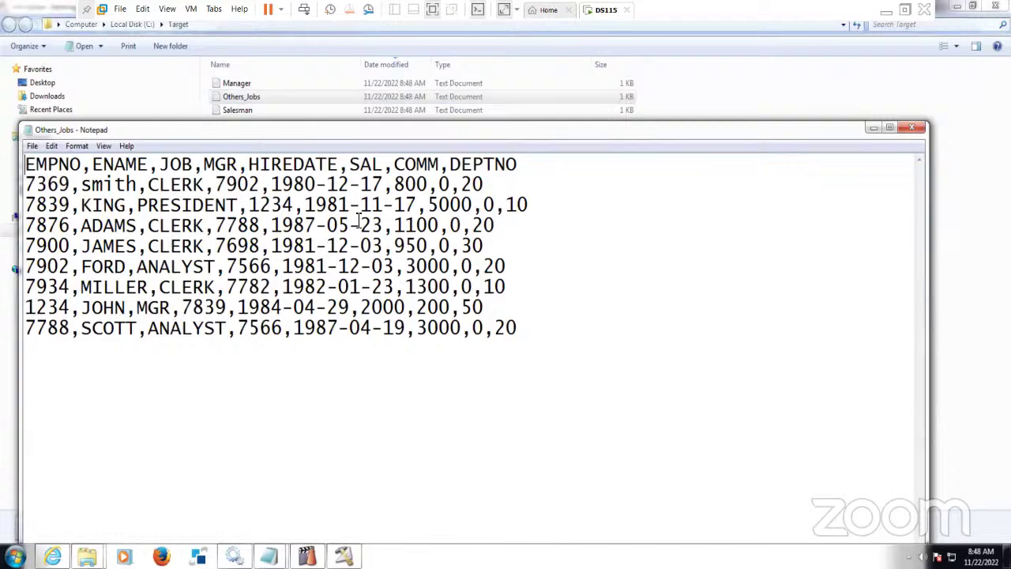
{"action": "left_click", "coordinate": [914, 130]}
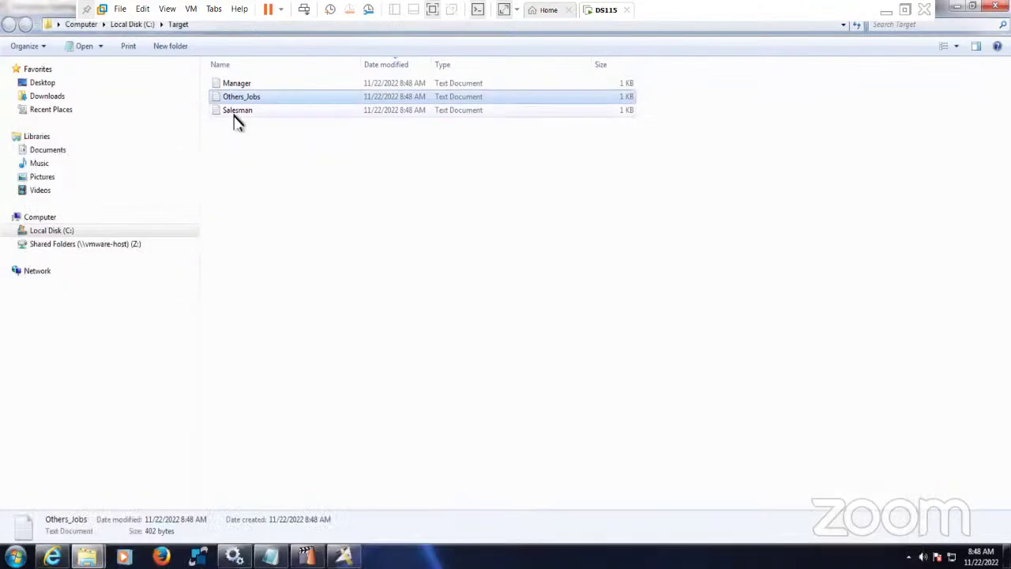
{"action": "double_click", "coordinate": [235, 112]}
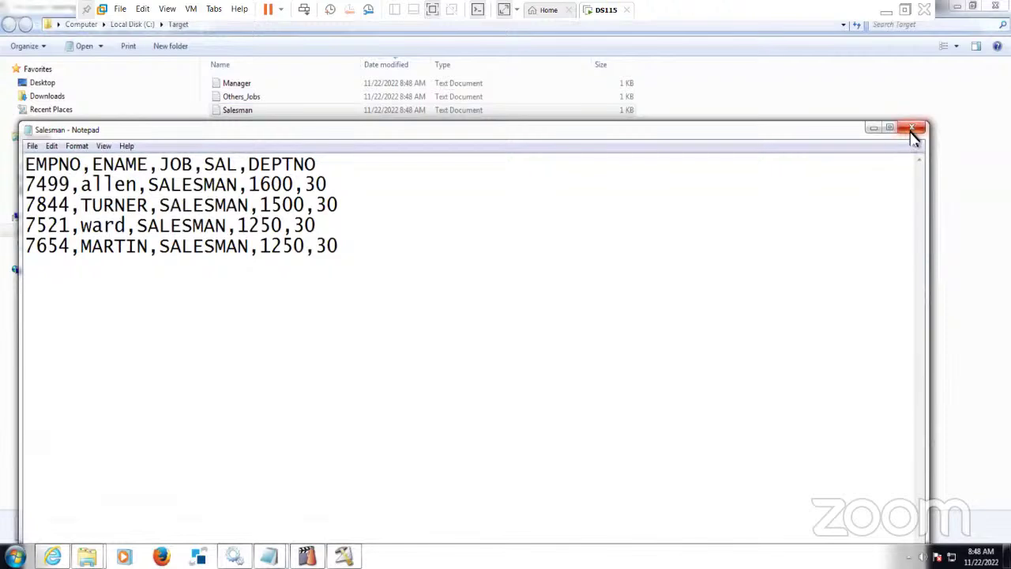
{"action": "left_click", "coordinate": [913, 128]}
{"action": "left_click", "coordinate": [492, 221]}
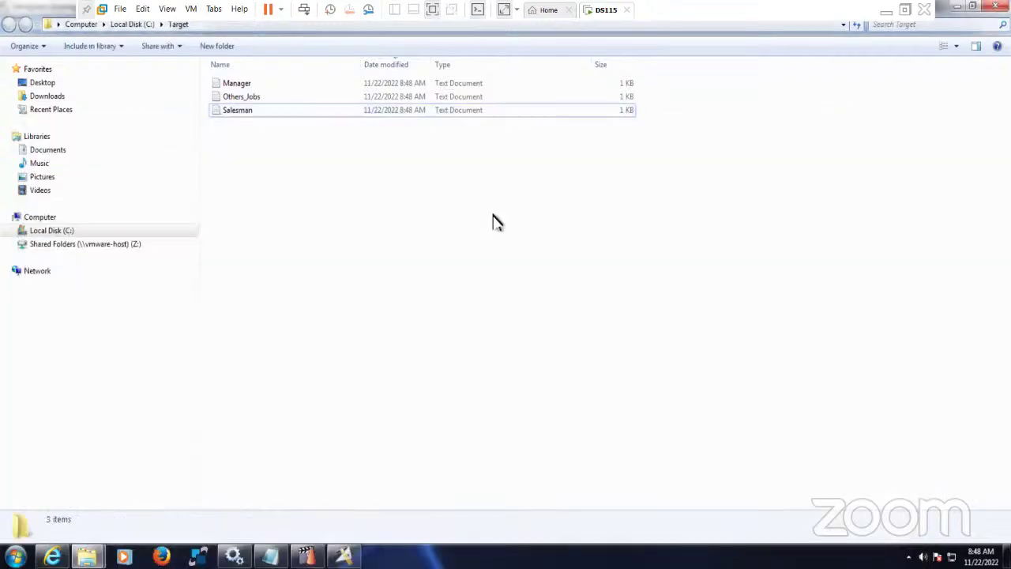
{"action": "left_click_drag", "start_coordinate": [706, 238], "coordinate": [167, 73]}
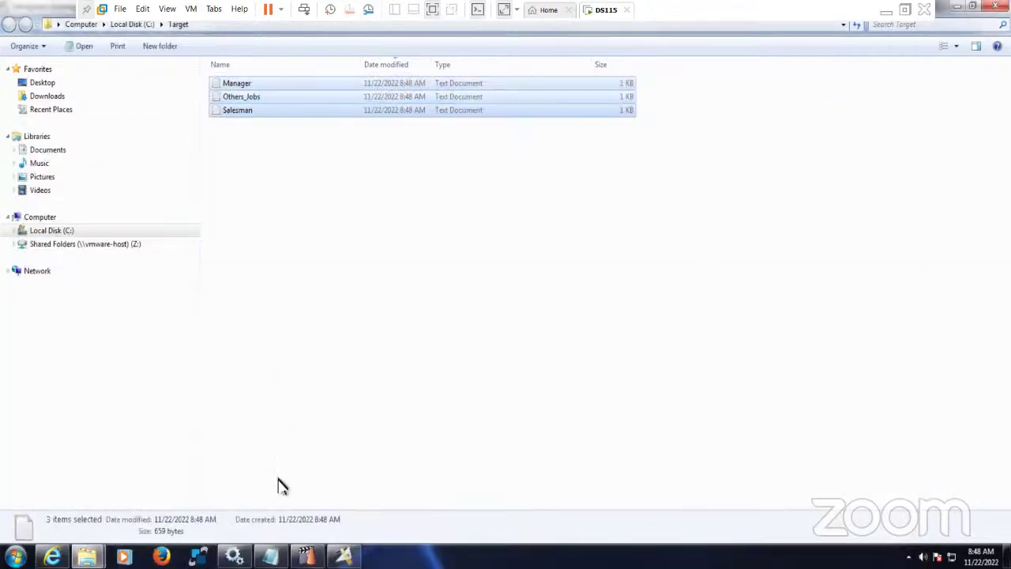
{"action": "left_click", "coordinate": [269, 557]}
- Prefix the Filter stage heading with '2.' and minimize the VMware window
{"action": "left_click", "coordinate": [227, 211]}
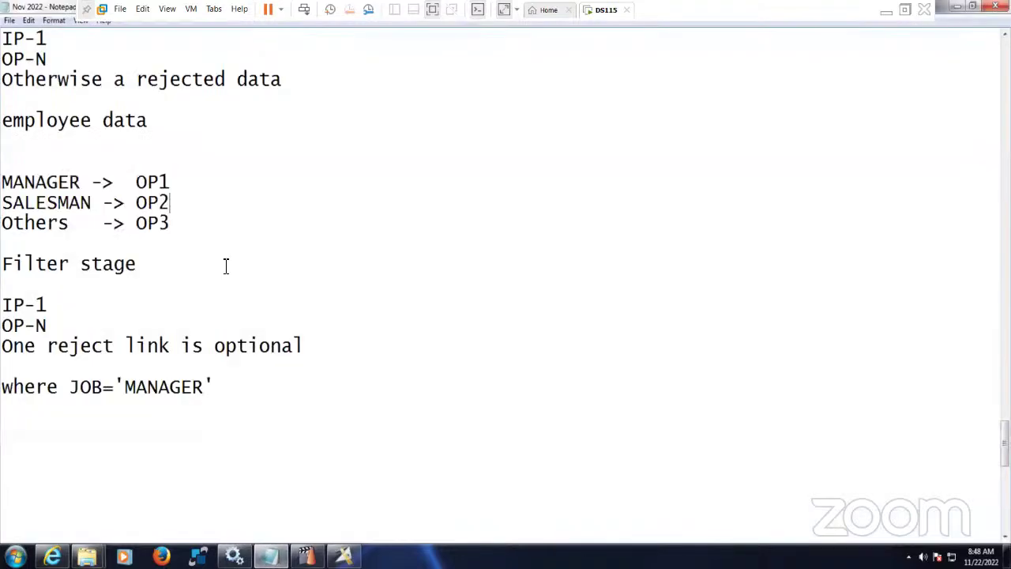
{"action": "scroll", "coordinate": [224, 265], "scroll_direction": "up", "scroll_amount": 2}
{"action": "scroll", "coordinate": [219, 262], "scroll_direction": "down", "scroll_amount": 3}
{"action": "scroll", "coordinate": [209, 260], "scroll_direction": "up", "scroll_amount": 2}
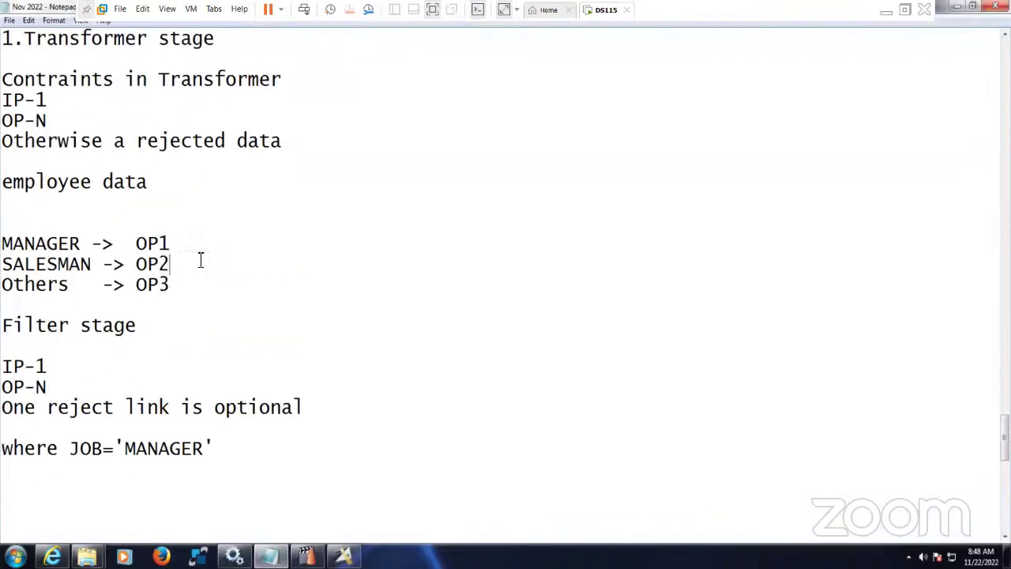
{"action": "left_click", "coordinate": [3, 325]}
{"action": "type", "text": "2"}
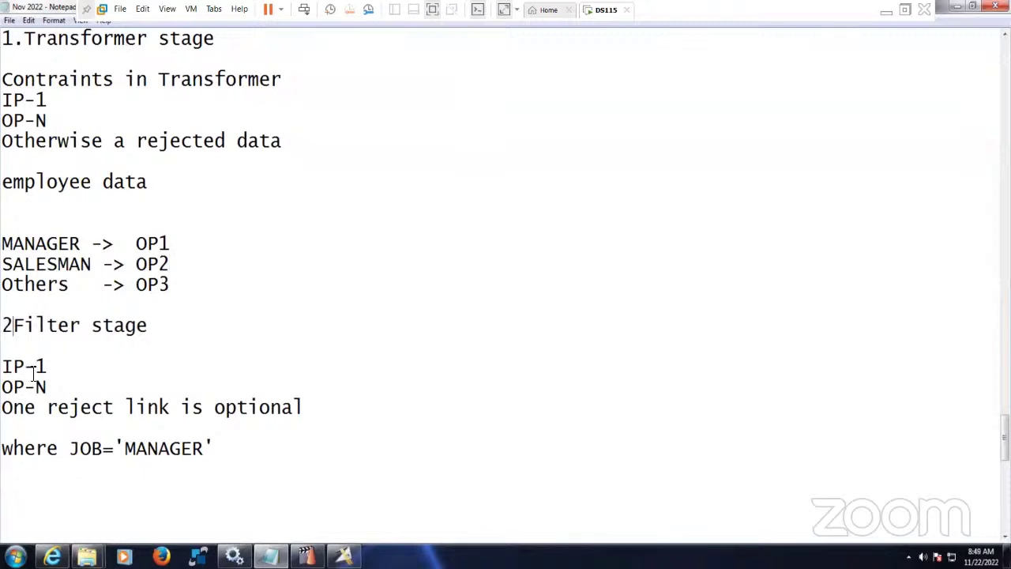
{"action": "type", "text": "."}
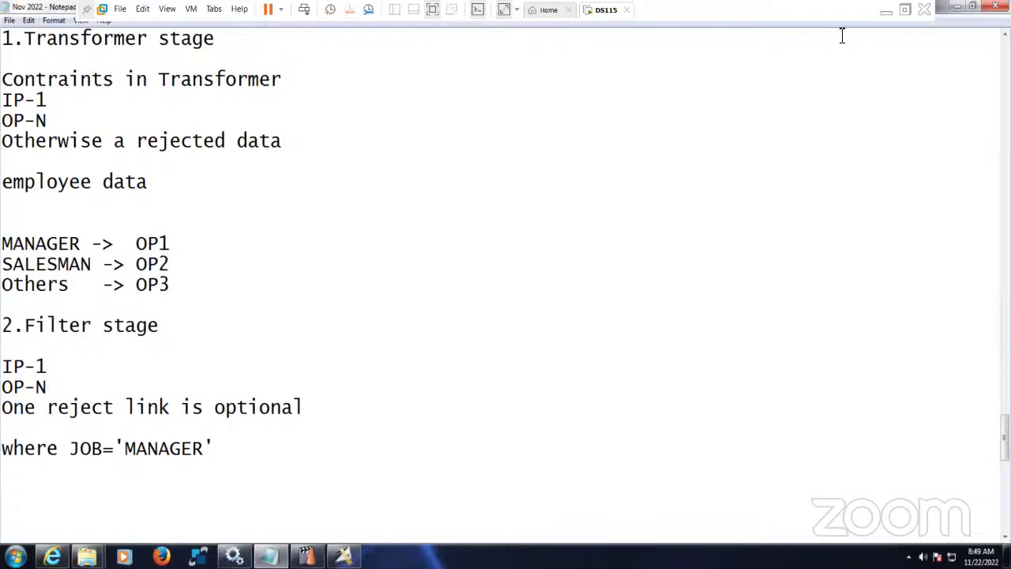
{"action": "left_click", "coordinate": [887, 11]}
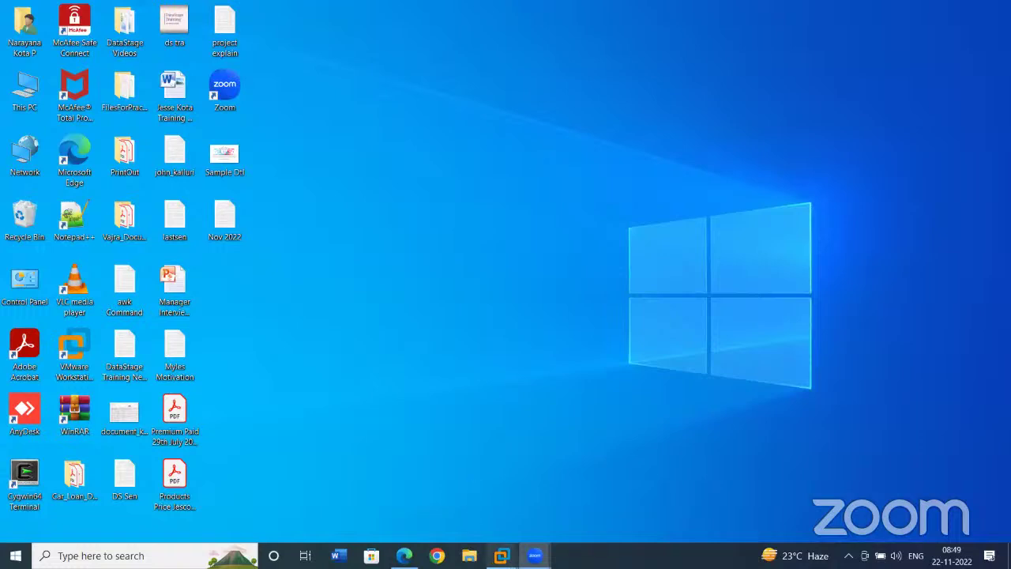
- Restore the DS115 VM's Notepad notes and scroll up to the list of five filtering approaches
{"action": "mouse_move", "coordinate": [501, 556]}
{"action": "left_click", "coordinate": [553, 474]}
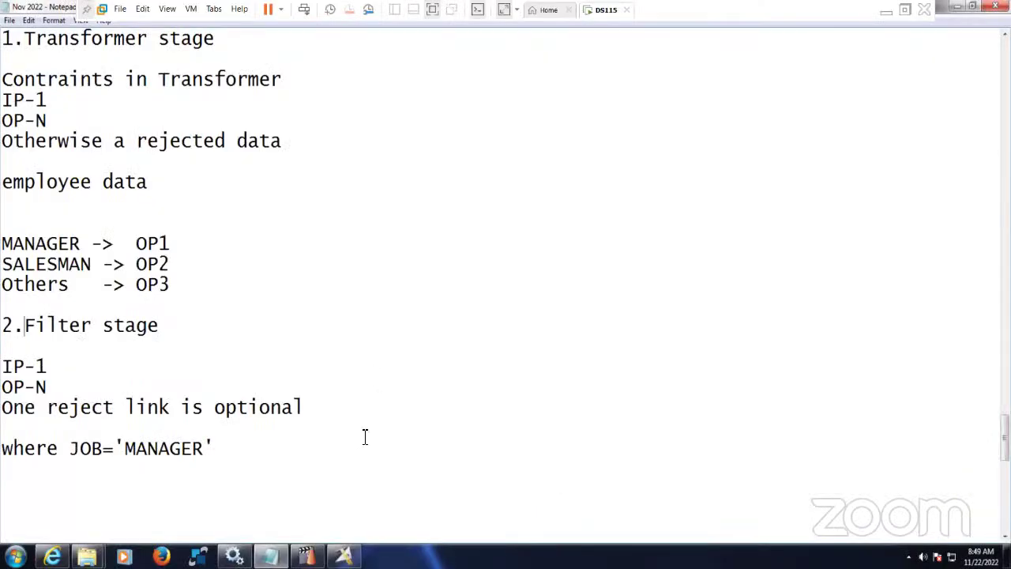
{"action": "left_click", "coordinate": [235, 447]}
{"action": "scroll", "coordinate": [242, 445], "scroll_direction": "down", "scroll_amount": 1}
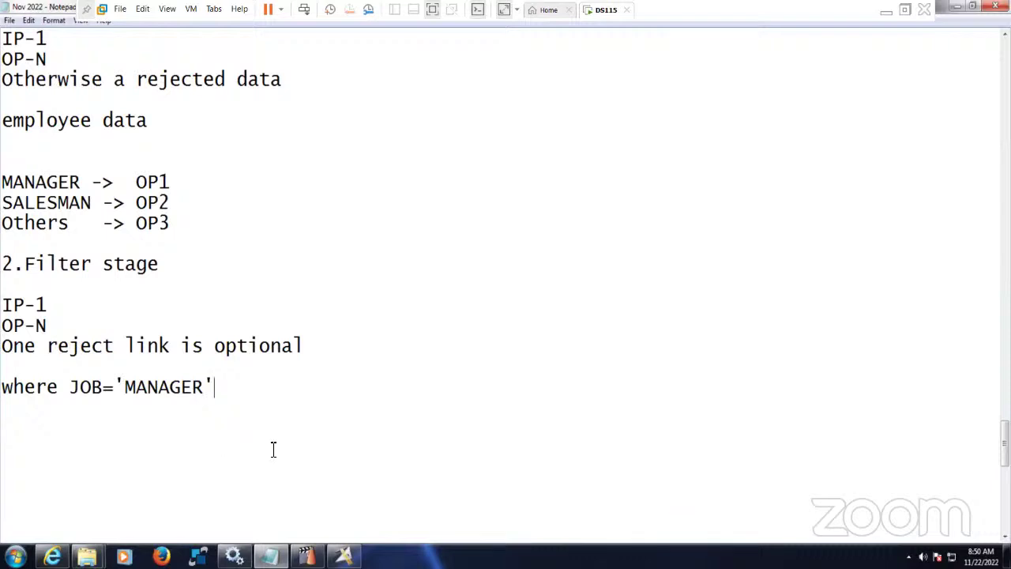
{"action": "left_click", "coordinate": [269, 374]}
{"action": "left_click", "coordinate": [886, 11]}
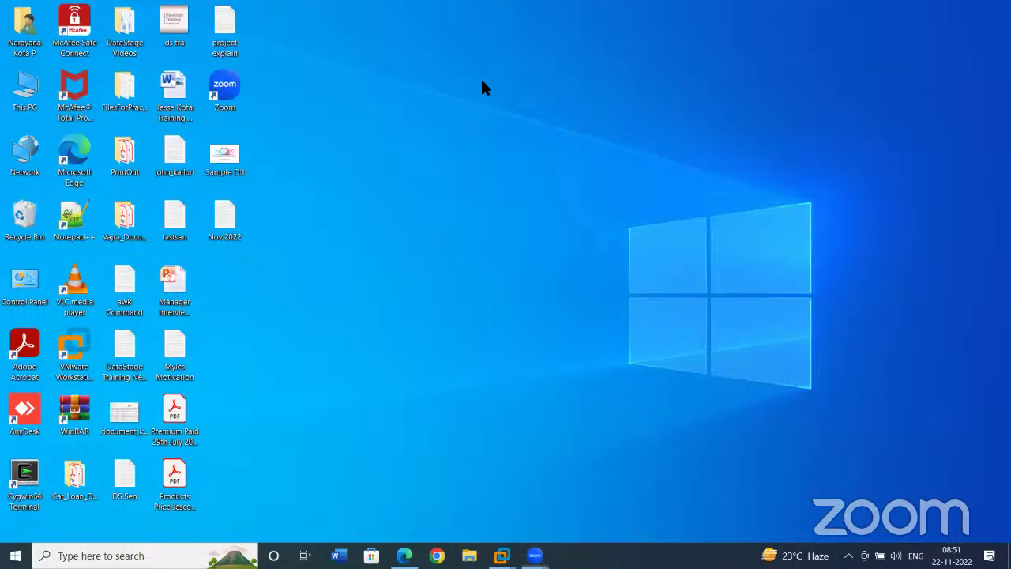
{"action": "mouse_move", "coordinate": [504, 553]}
{"action": "left_click", "coordinate": [547, 475]}
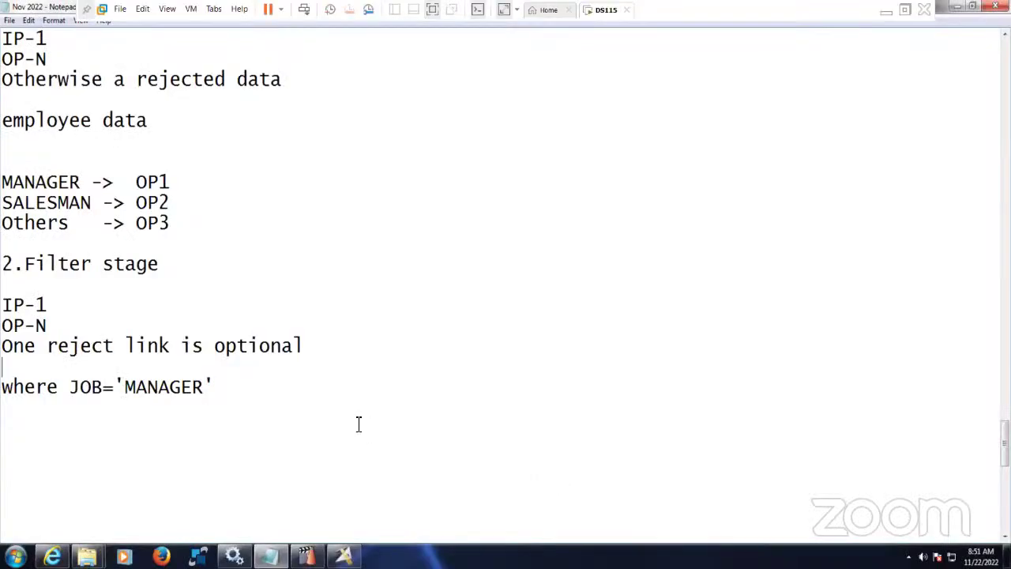
{"action": "scroll", "coordinate": [332, 398], "scroll_direction": "down", "scroll_amount": 10}
{"action": "scroll", "coordinate": [330, 399], "scroll_direction": "up", "scroll_amount": 8}
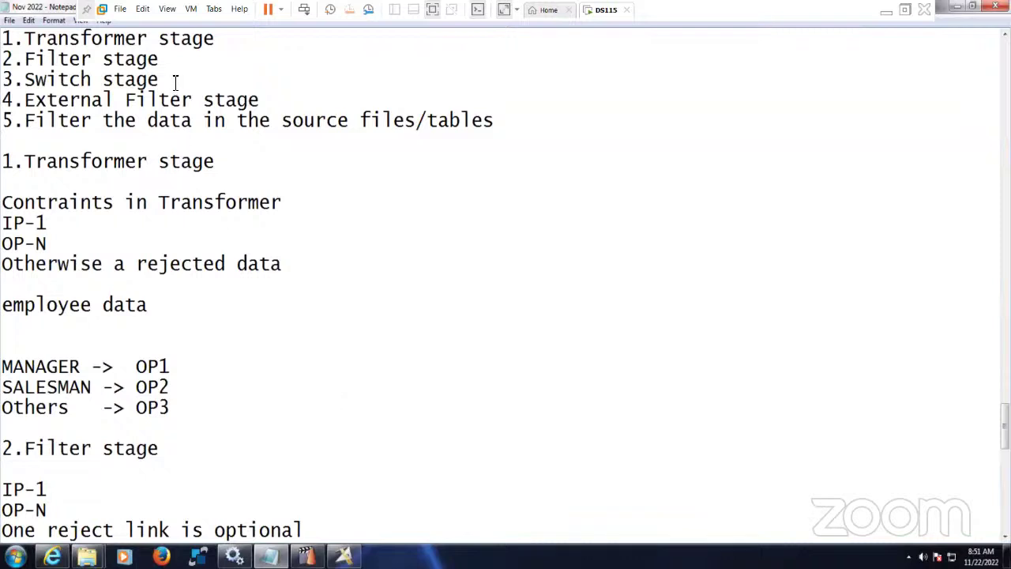
- Copy the '3.Switch stage' heading onto a new line below the existing notes
{"action": "left_click_drag", "start_coordinate": [175, 79], "coordinate": [1, 79]}
{"action": "key", "text": "ctrl+c"}
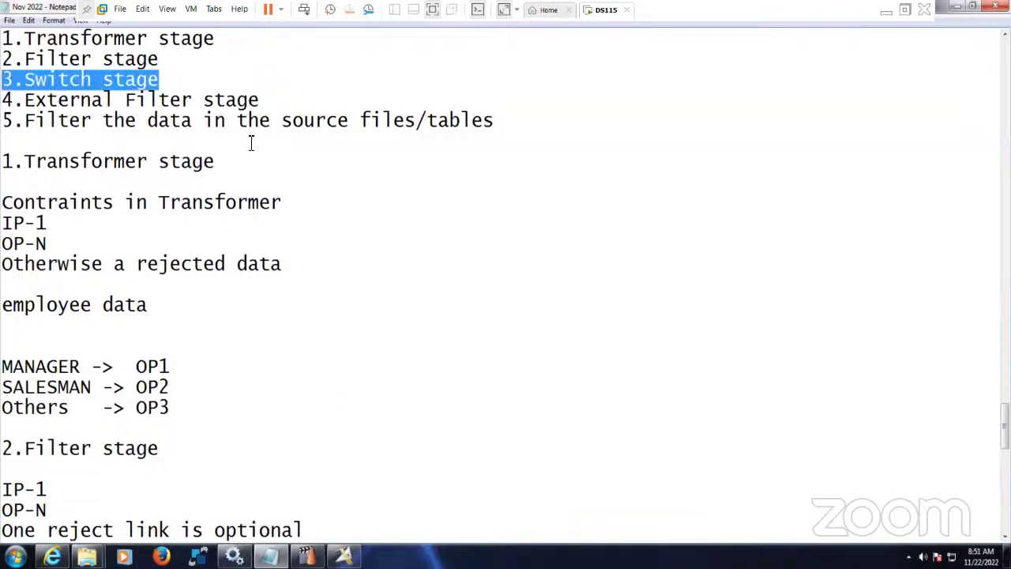
{"action": "scroll", "coordinate": [243, 189], "scroll_direction": "down", "scroll_amount": 2}
{"action": "scroll", "coordinate": [247, 201], "scroll_direction": "down", "scroll_amount": 4}
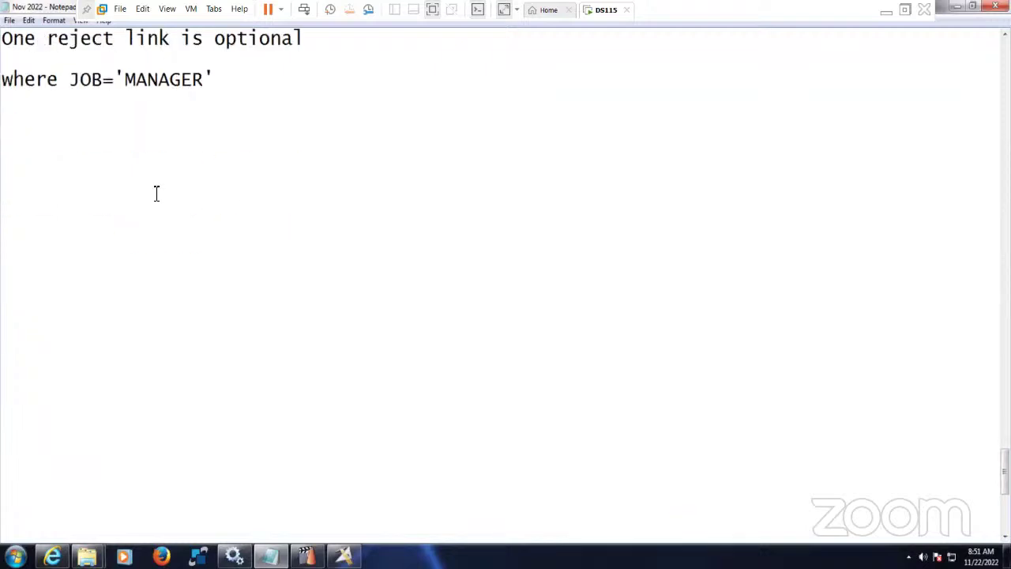
{"action": "left_click", "coordinate": [84, 166]}
{"action": "key", "text": "ctrl+v"}
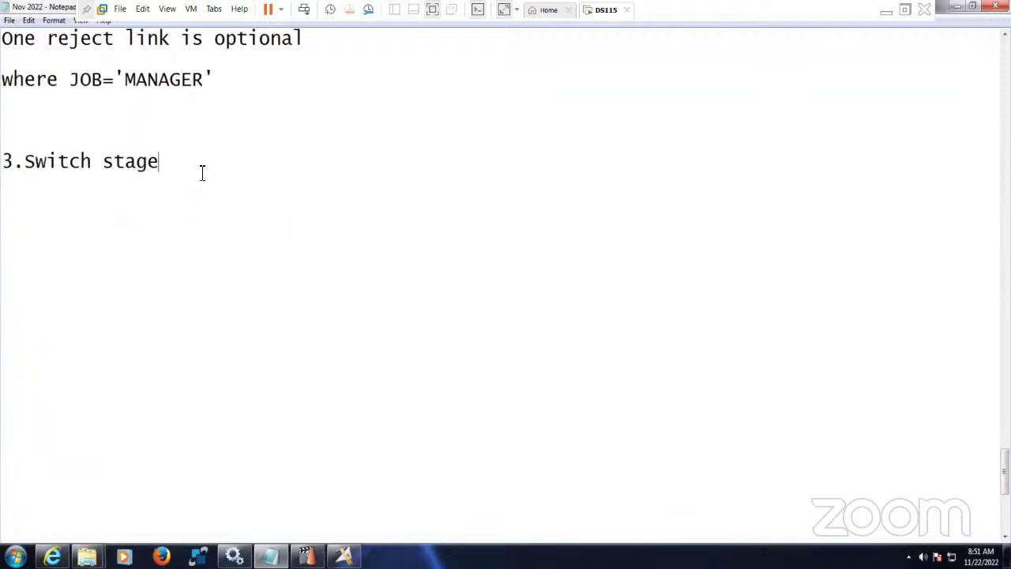
{"action": "key", "text": "Return"}
- Add the IP-1, OP-128 Max. and optional reject link lines under the Switch heading
{"action": "scroll", "coordinate": [205, 127], "scroll_direction": "up", "scroll_amount": 2}
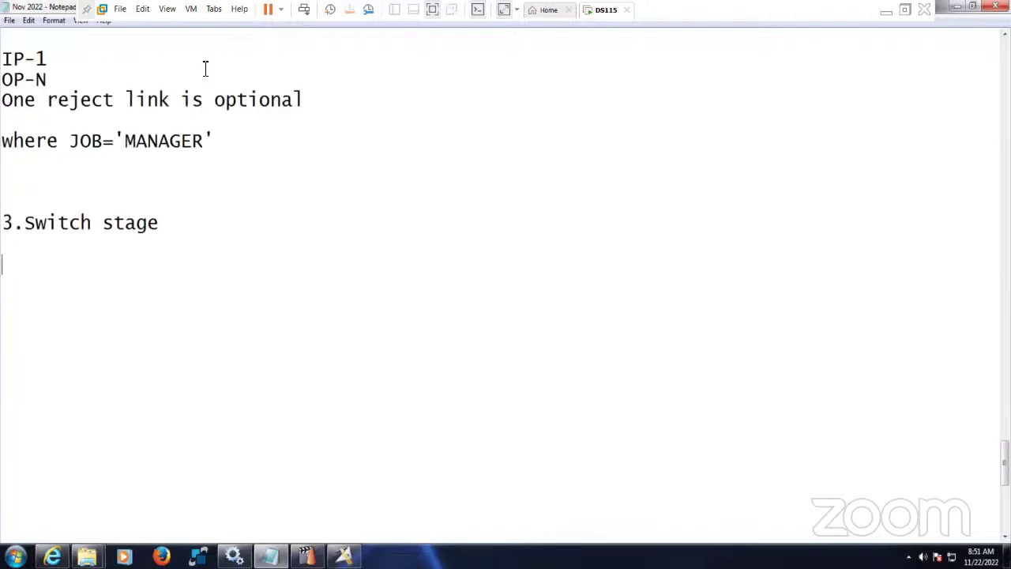
{"action": "left_click_drag", "start_coordinate": [305, 163], "coordinate": [2, 120]}
{"action": "key", "text": "ctrl+c"}
{"action": "left_click", "coordinate": [32, 325]}
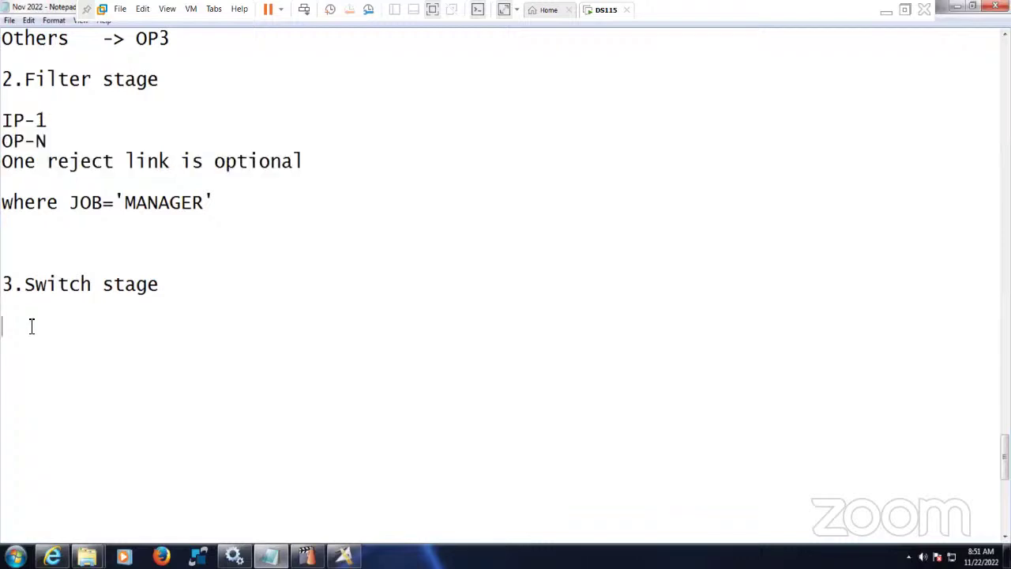
{"action": "key", "text": "ctrl+v"}
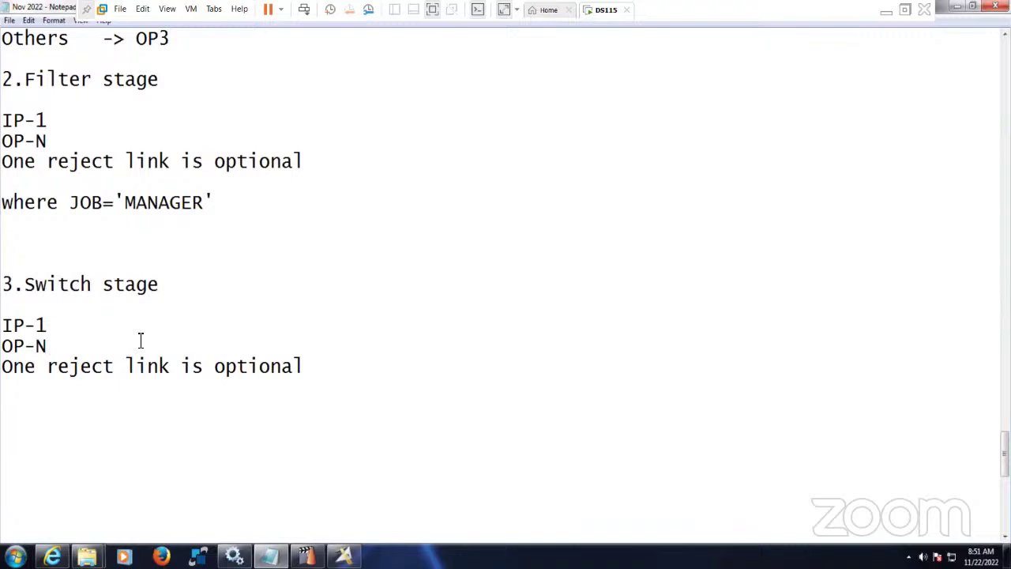
{"action": "key", "text": "BackSpace"}
{"action": "type", "text": "128 Ma"}
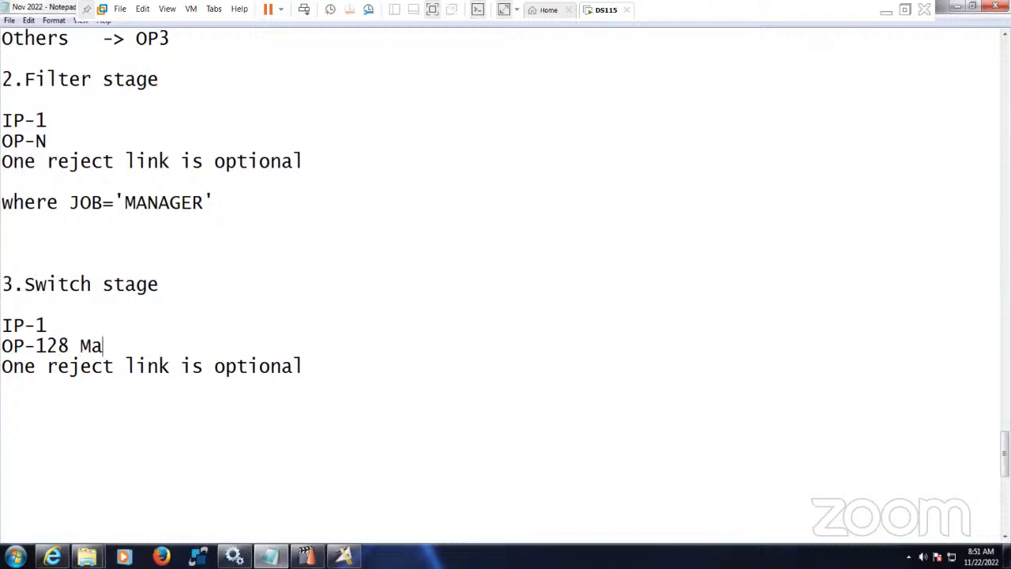
{"action": "type", "text": "x."}
- Add the mapping lines, changing MANAGER and SALESMAN to 10 -> OP1 and 20 -> OP2
{"action": "scroll", "coordinate": [177, 266], "scroll_direction": "up", "scroll_amount": 3}
{"action": "left_click_drag", "start_coordinate": [170, 224], "coordinate": [2, 182]}
{"action": "key", "text": "ctrl+c"}
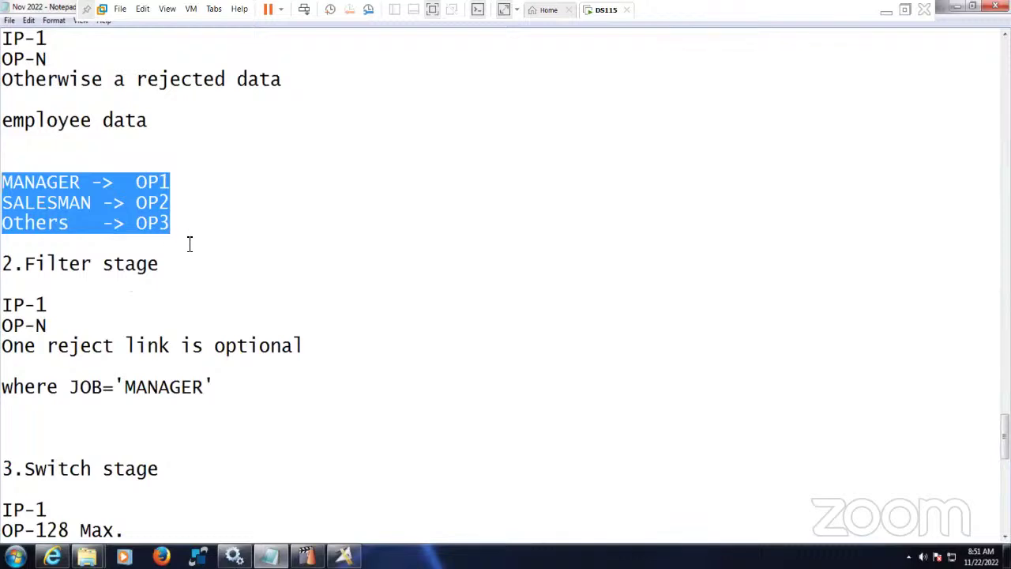
{"action": "scroll", "coordinate": [190, 246], "scroll_direction": "down", "scroll_amount": 1}
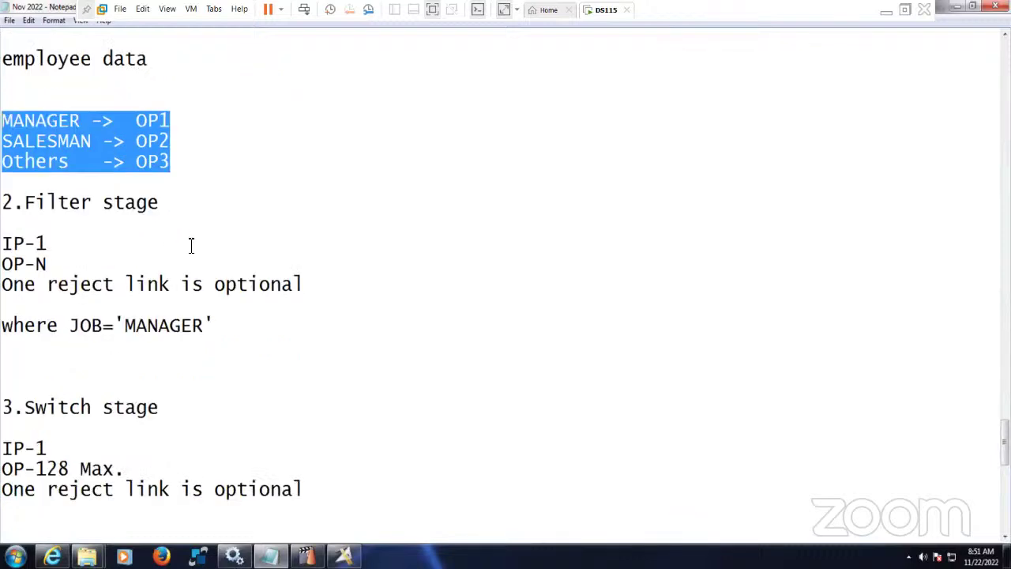
{"action": "scroll", "coordinate": [190, 246], "scroll_direction": "down", "scroll_amount": 3}
{"action": "left_click", "coordinate": [140, 345]}
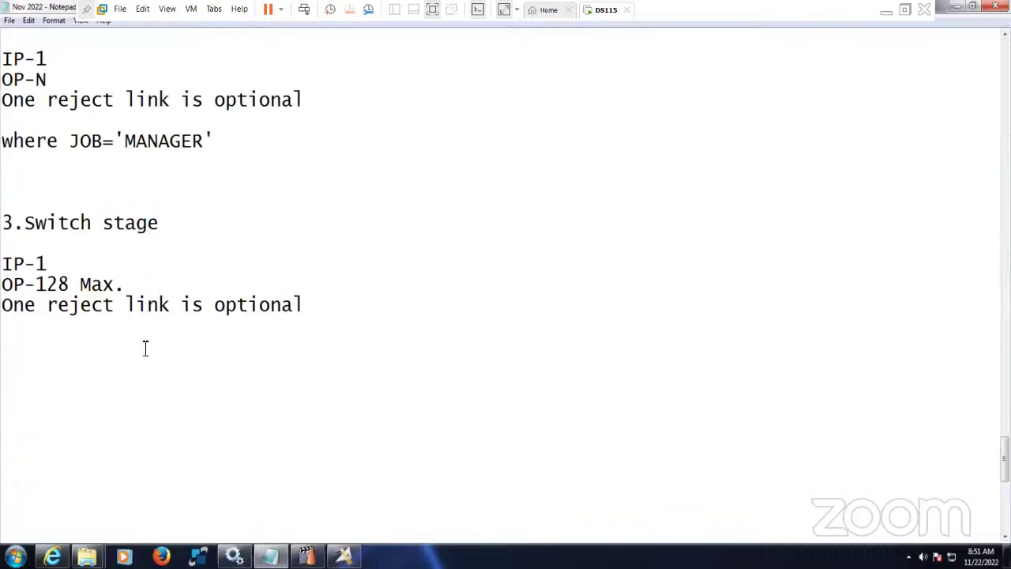
{"action": "key", "text": "ctrl+v"}
{"action": "left_click_drag", "start_coordinate": [83, 348], "coordinate": [2, 348]}
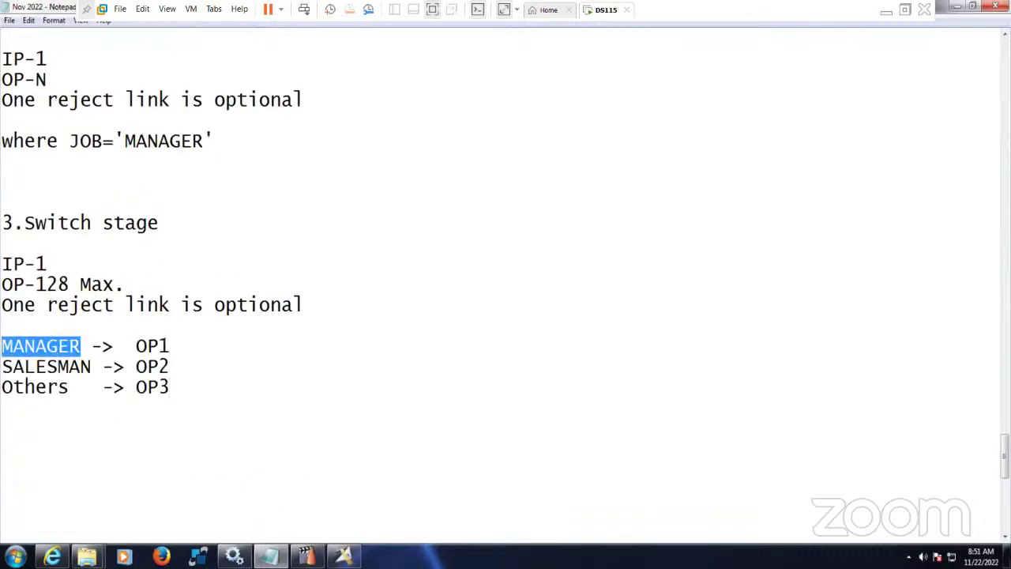
{"action": "type", "text": "10"}
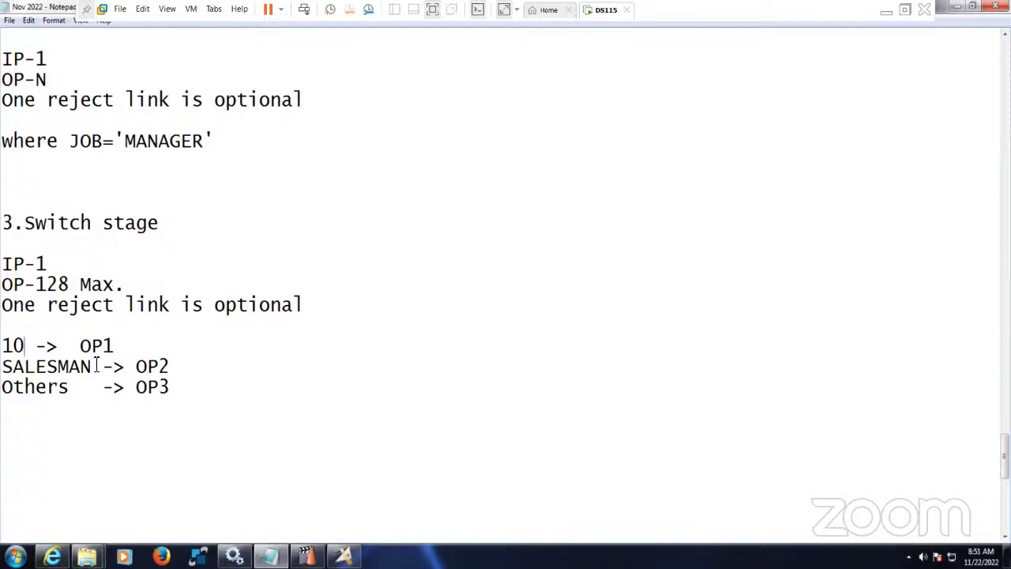
{"action": "left_click_drag", "start_coordinate": [92, 366], "coordinate": [2, 366]}
{"action": "type", "text": "20"}
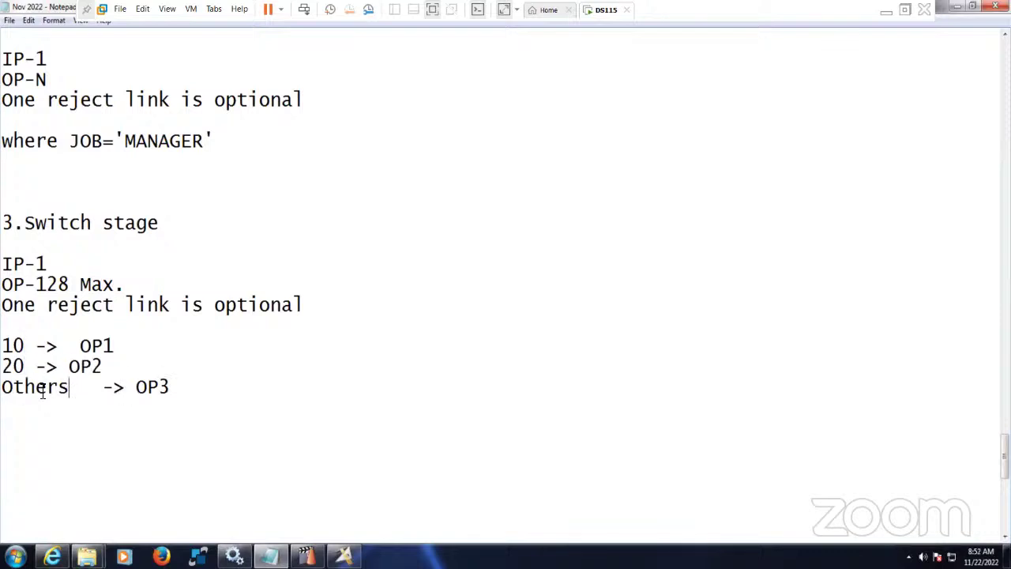
- Line up OP1 and OP2 with OP3 in the Switch mapping lines
{"action": "left_click_drag", "start_coordinate": [71, 387], "coordinate": [2, 387]}
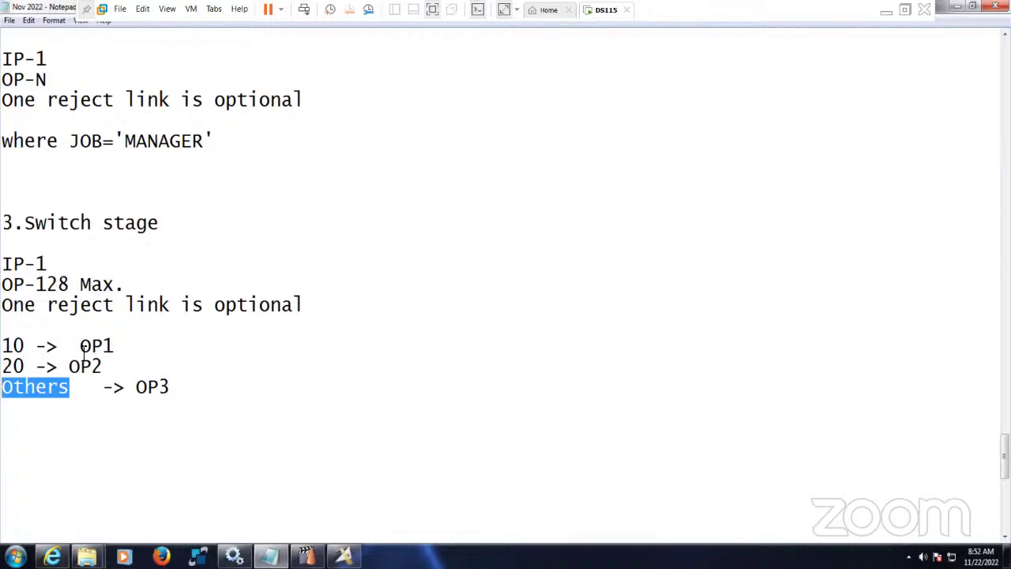
{"action": "left_click", "coordinate": [92, 379]}
{"action": "key", "text": "Tab"}
{"action": "key", "text": "Tab"}
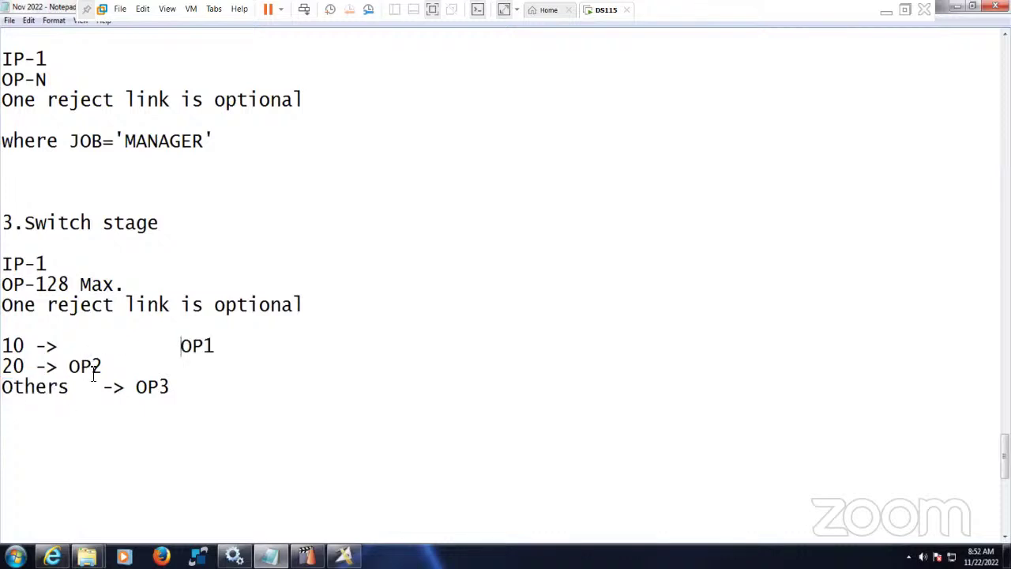
{"action": "key", "text": "BackSpace"}
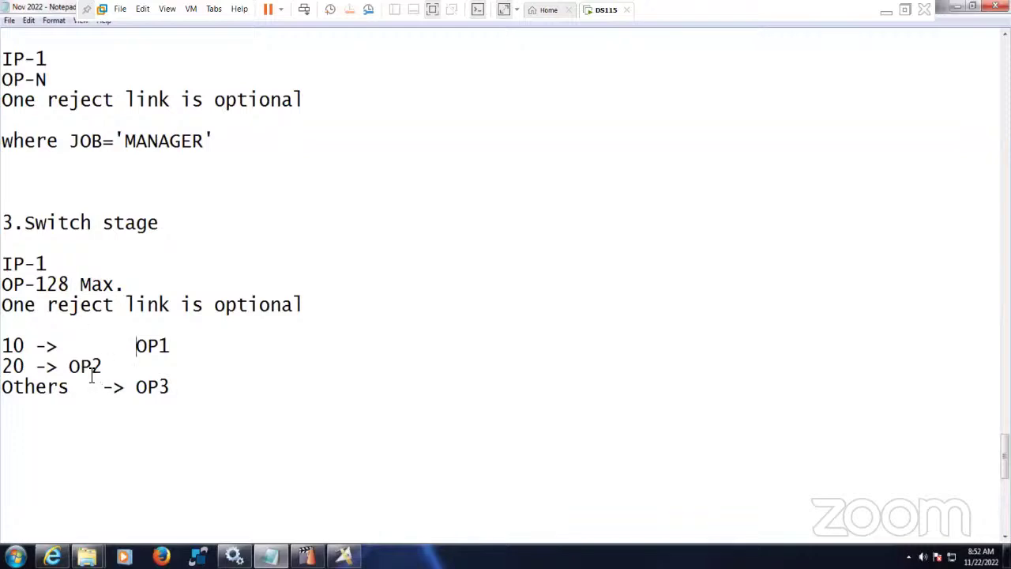
{"action": "left_click", "coordinate": [69, 366]}
{"action": "key", "text": "Tab"}
{"action": "key", "text": "Tab"}
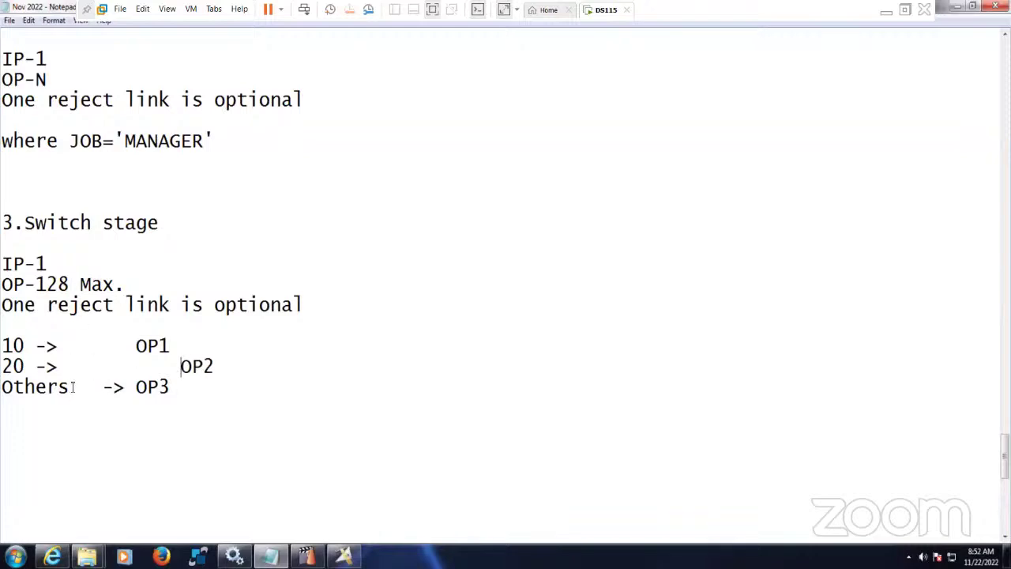
{"action": "key", "text": "BackSpace"}
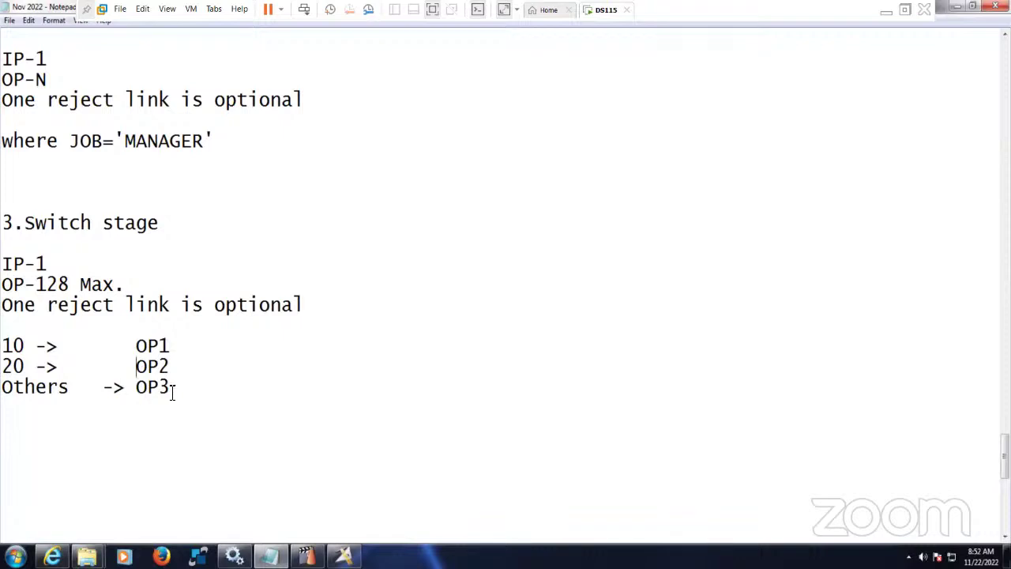
- Select and review the new Switch stage section and its heading
{"action": "left_click_drag", "start_coordinate": [171, 388], "coordinate": [114, 387]}
{"action": "left_click_drag", "start_coordinate": [18, 371], "coordinate": [14, 225]}
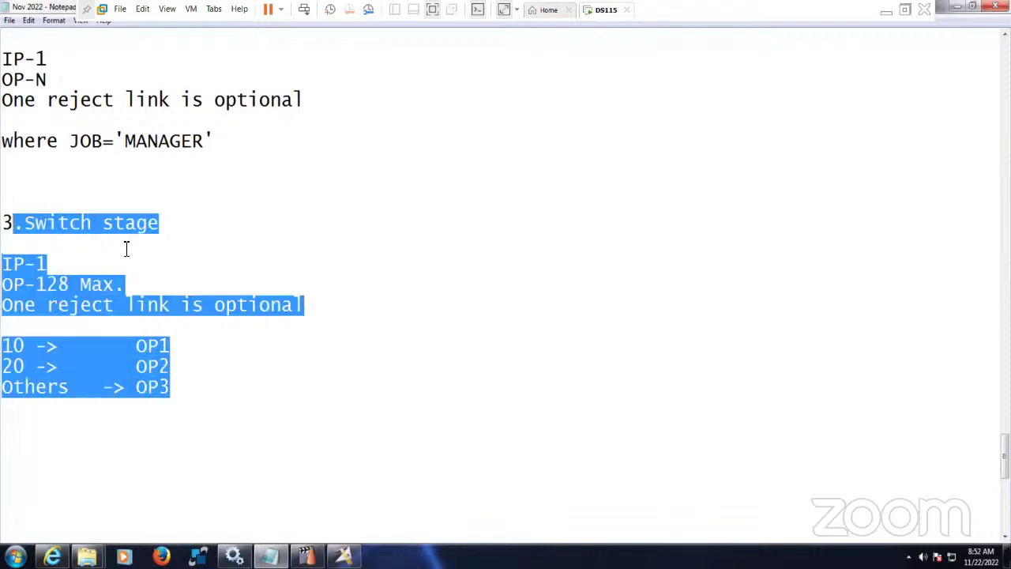
{"action": "left_click", "coordinate": [124, 253]}
{"action": "left_click", "coordinate": [29, 225]}
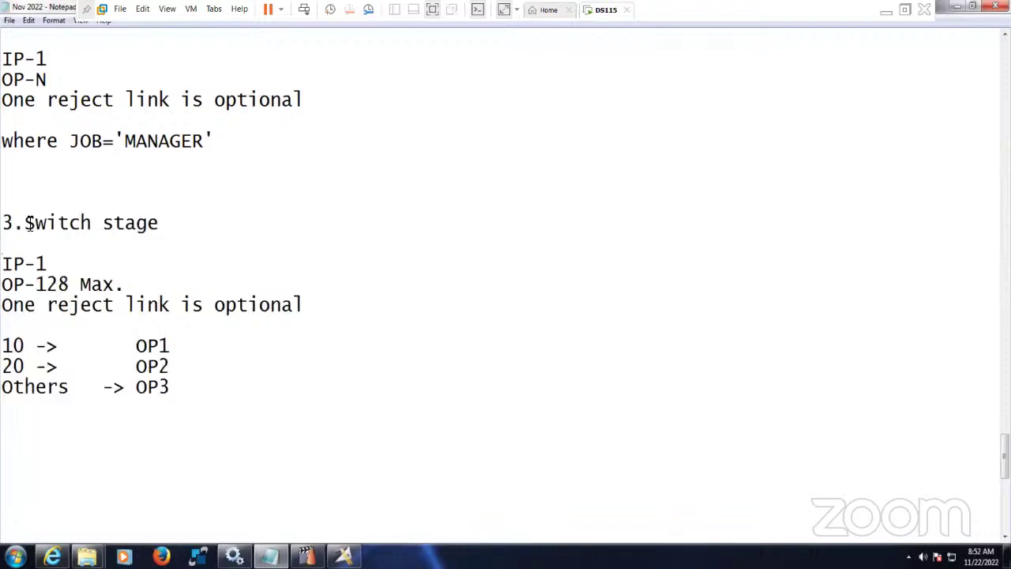
{"action": "left_click_drag", "start_coordinate": [43, 225], "coordinate": [185, 230]}
{"action": "left_click", "coordinate": [185, 241]}
- Add the note 'Single column filter' below the Others -> OP3 mapping
{"action": "left_click", "coordinate": [204, 400]}
{"action": "key", "text": "Return"}
{"action": "key", "text": "Return"}
{"action": "type", "text": "Single colum"}
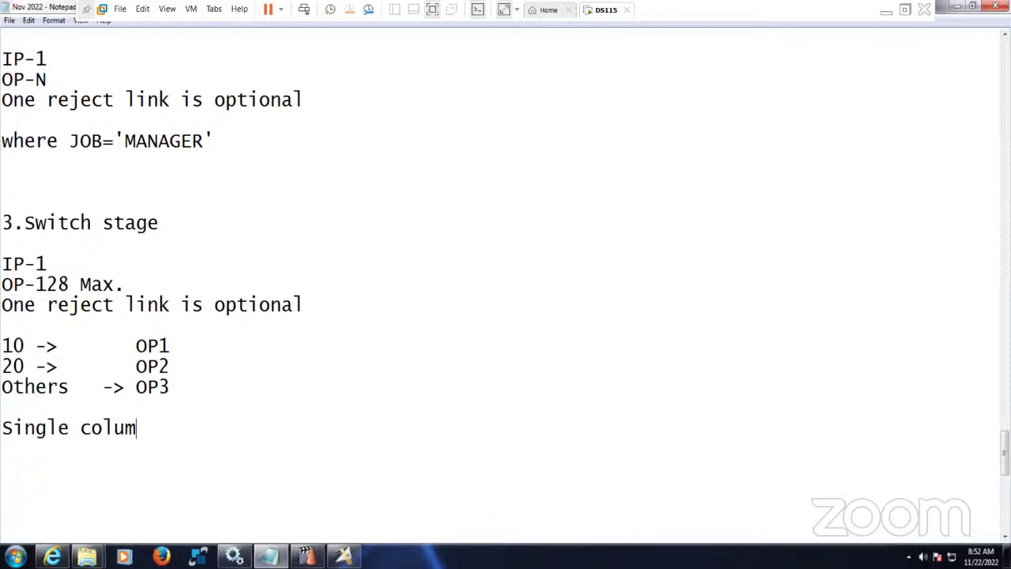
{"action": "type", "text": "n filter"}
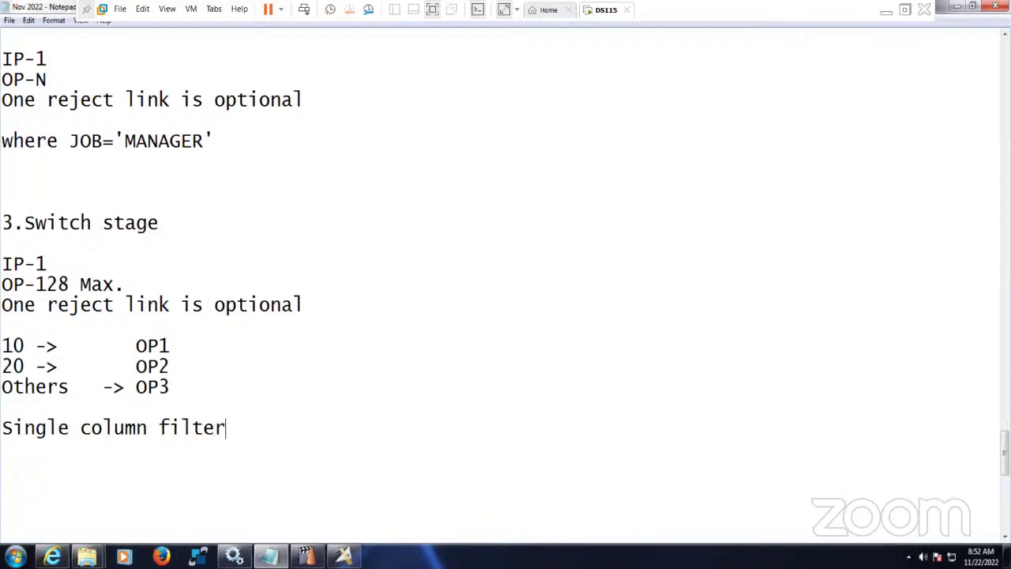
- Type 'We have multi column filter' on the blank line under where JOB='MANAGER'
{"action": "left_click", "coordinate": [122, 193]}
{"action": "type", "text": "We have mult"}
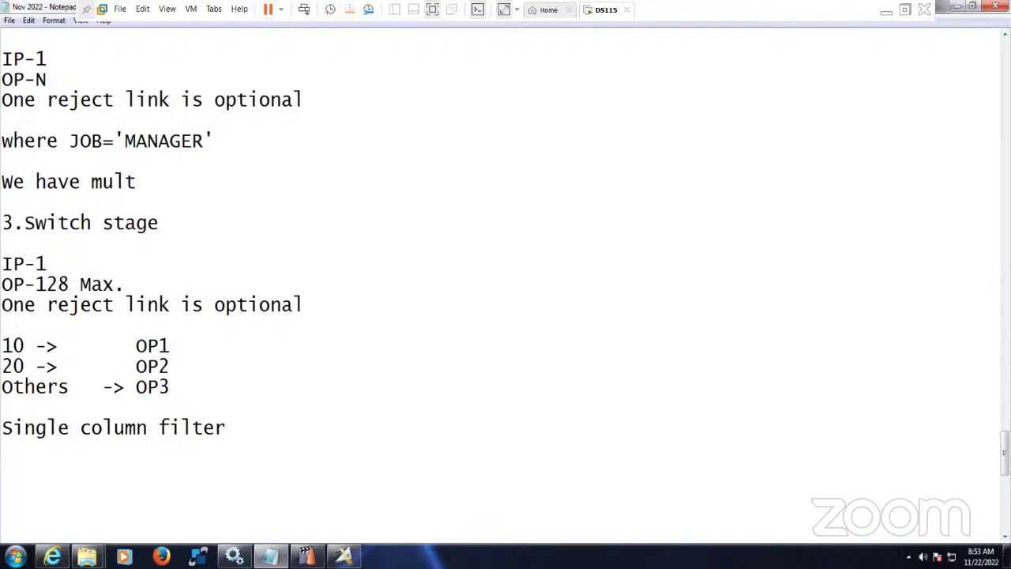
{"action": "type", "text": "i column"}
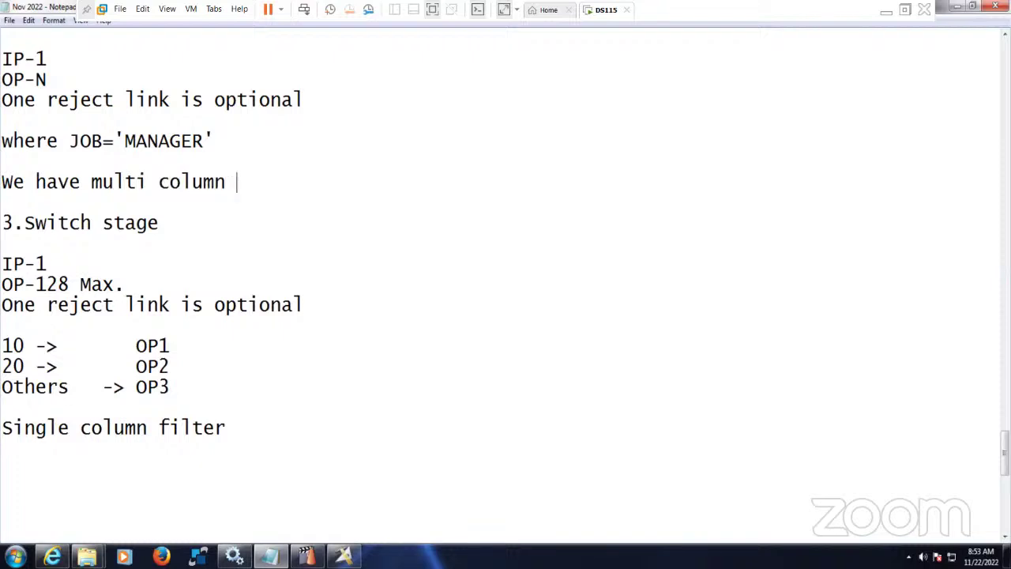
{"action": "type", "text": " filter"}
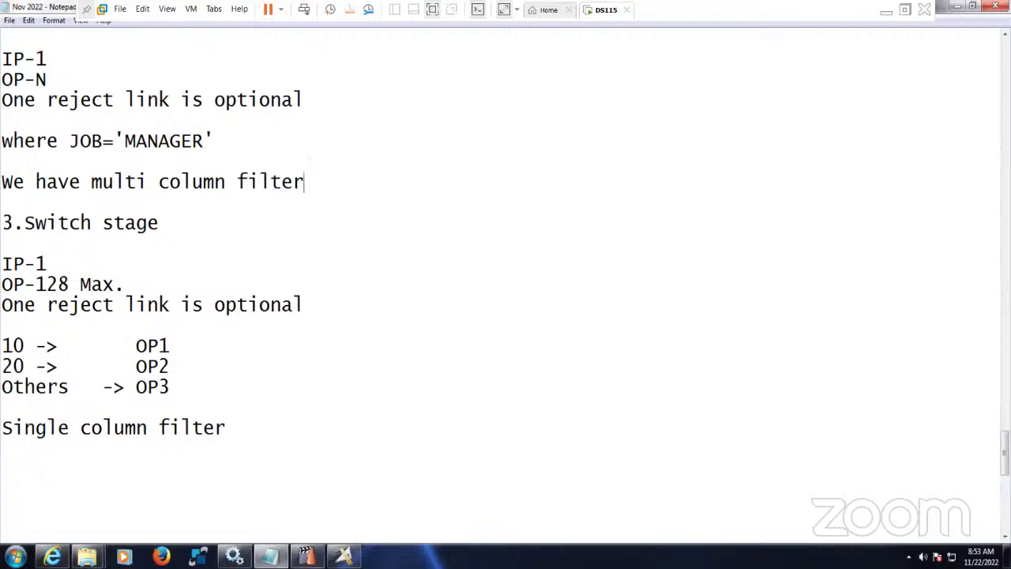
{"action": "left_click", "coordinate": [344, 557]}
{"action": "double_click", "coordinate": [543, 221]}
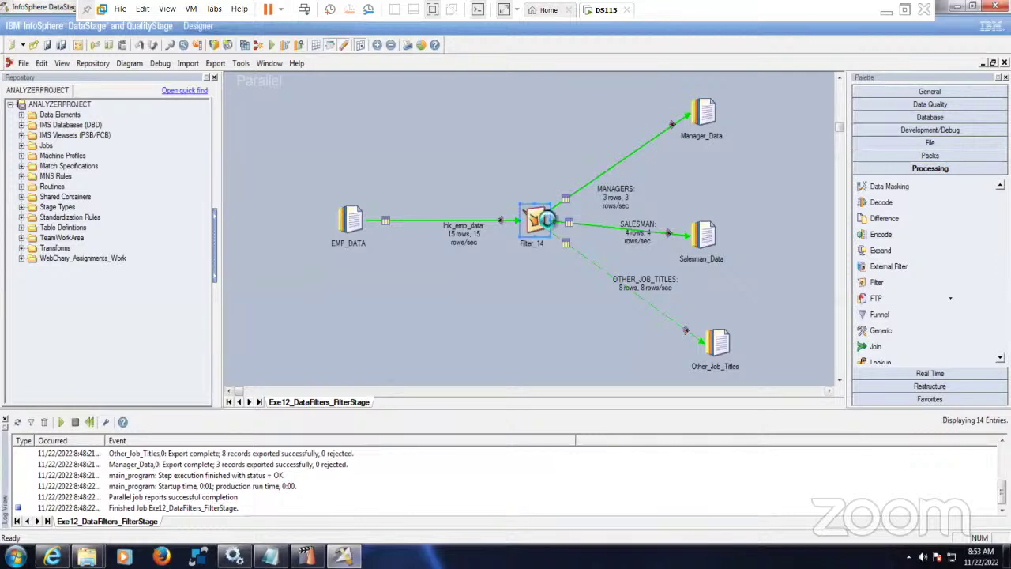
{"action": "left_click", "coordinate": [135, 107]}
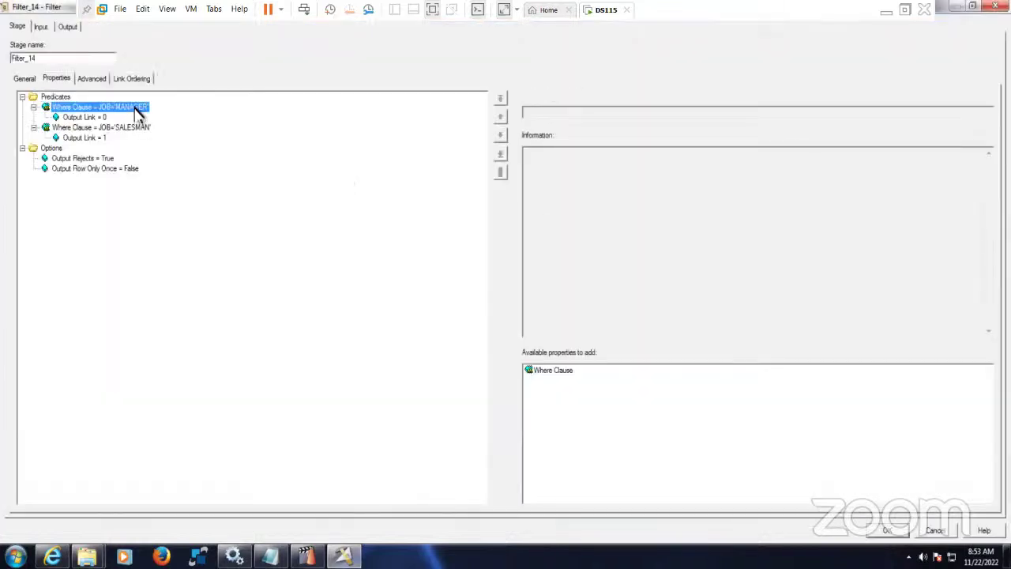
{"action": "left_click", "coordinate": [621, 112]}
{"action": "type", "text": "a"}
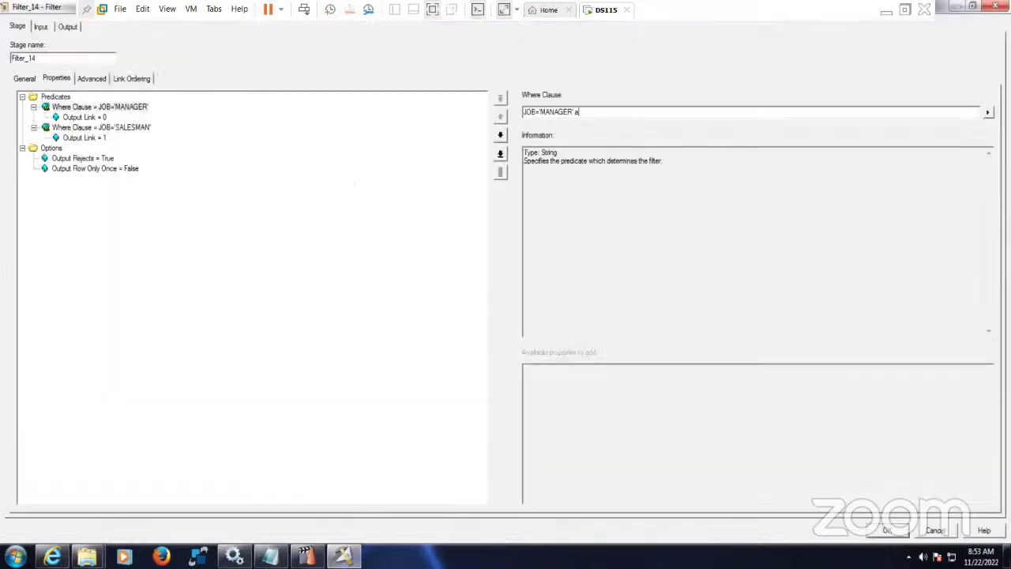
{"action": "type", "text": "nd DPE"}
{"action": "key", "text": "BackSpace"}
{"action": "key", "text": "BackSpace"}
{"action": "left_click", "coordinate": [888, 530]}
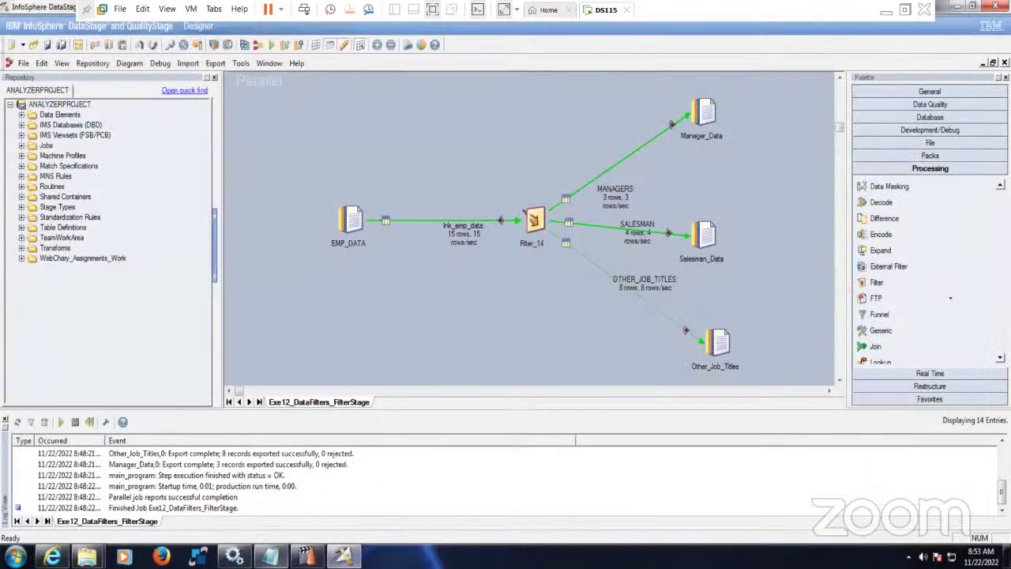
{"action": "left_click", "coordinate": [270, 557]}
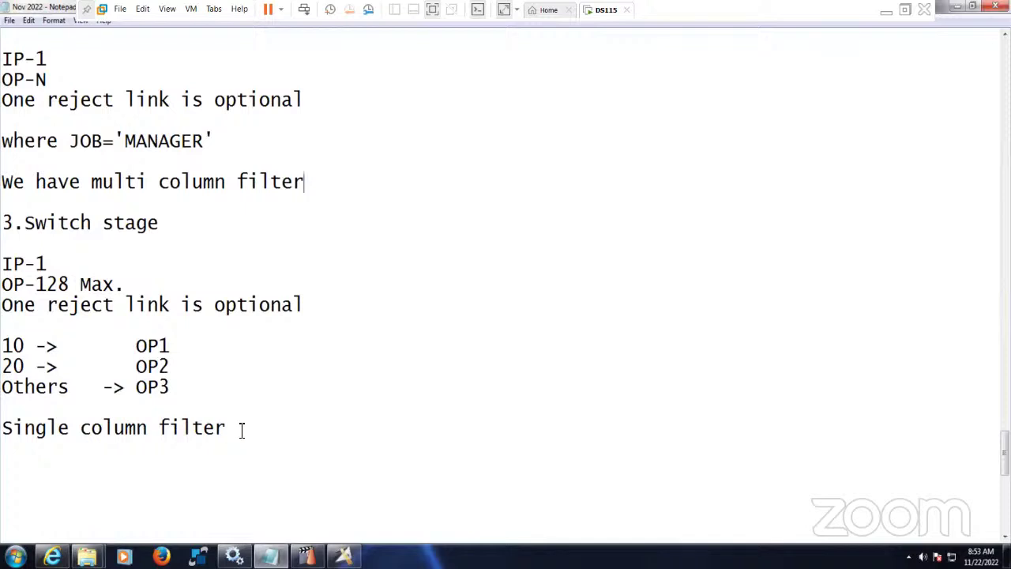
- Leave the notes at 'Single column filter' and return to the Filter_14 job in DataStage Designer
{"action": "left_click_drag", "start_coordinate": [242, 430], "coordinate": [1, 429]}
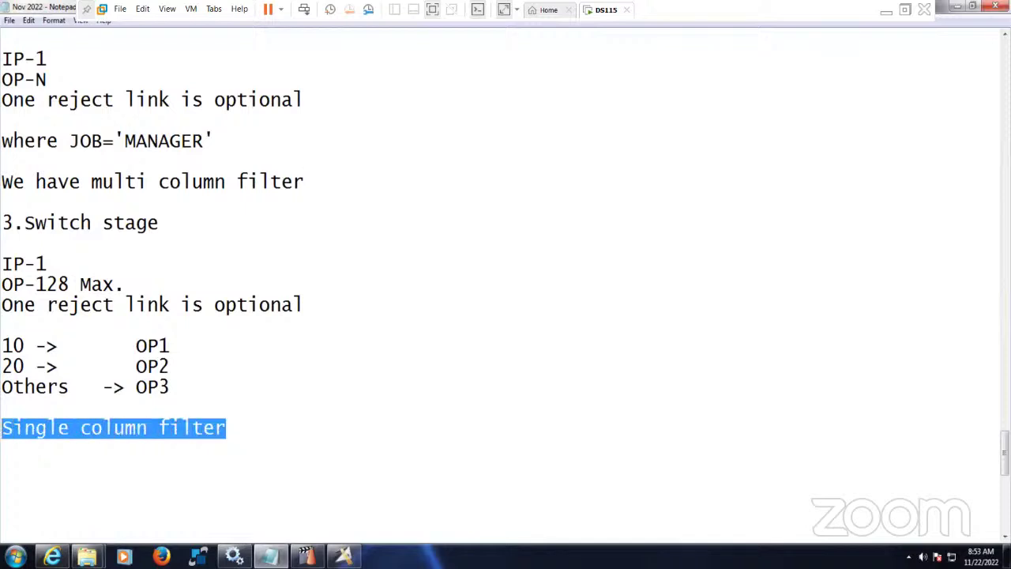
{"action": "left_click", "coordinate": [281, 429]}
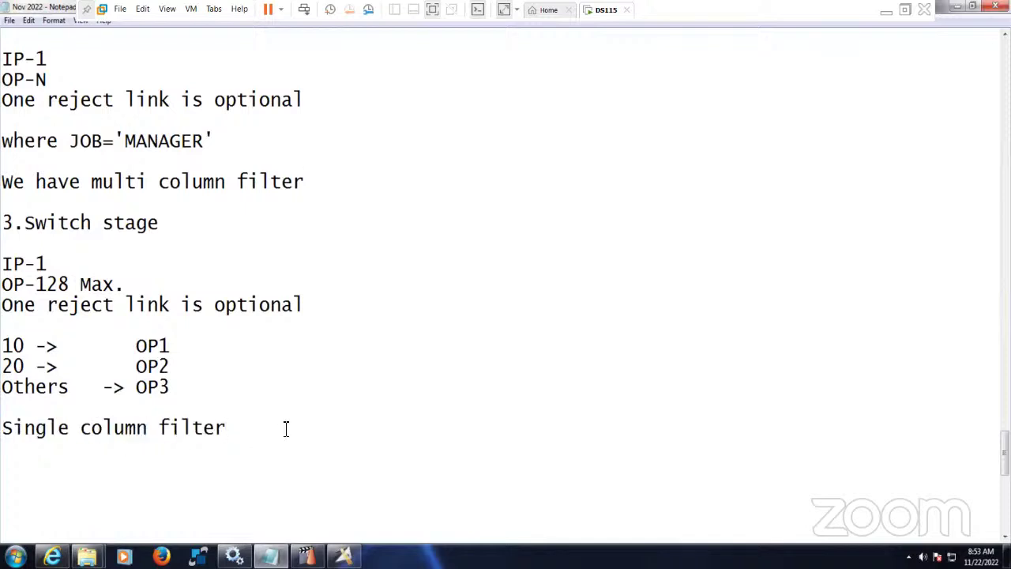
{"action": "scroll", "coordinate": [288, 427], "scroll_direction": "down", "scroll_amount": 5}
{"action": "scroll", "coordinate": [293, 425], "scroll_direction": "up", "scroll_amount": 1}
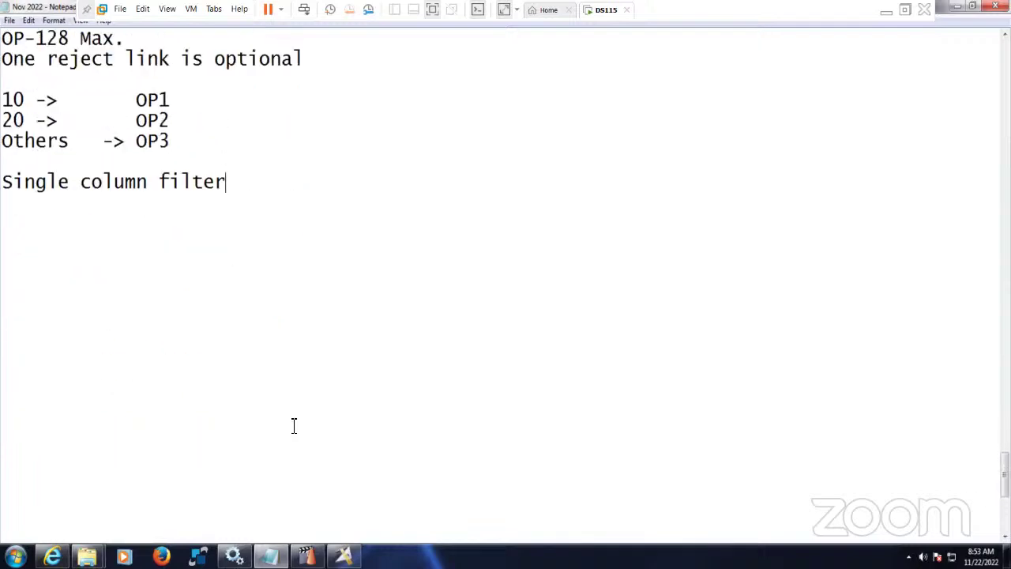
{"action": "key", "text": "alt+Tab"}
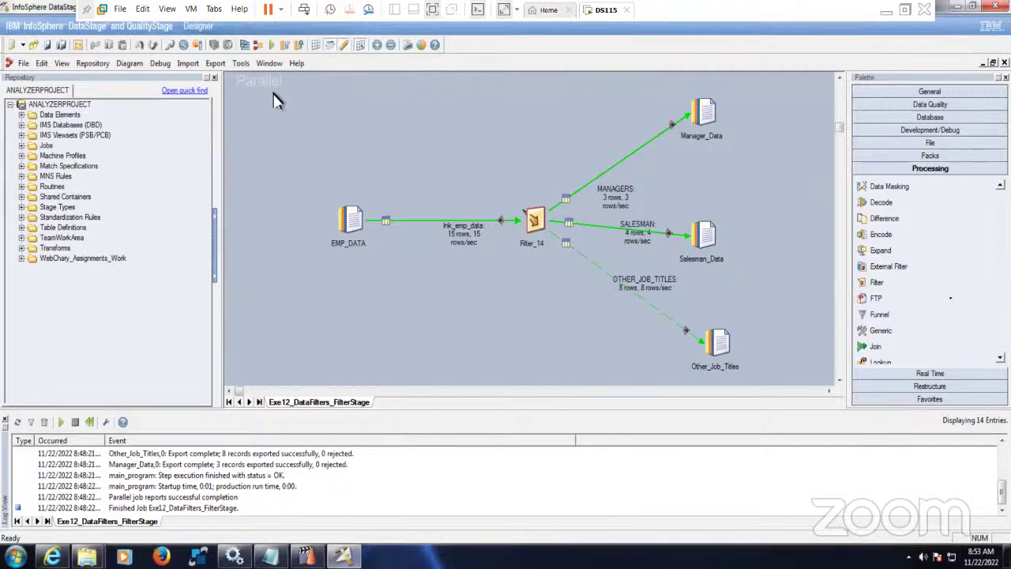
- Copy the Filter job's five stages into a new parallel job
{"action": "left_click_drag", "start_coordinate": [273, 87], "coordinate": [767, 383]}
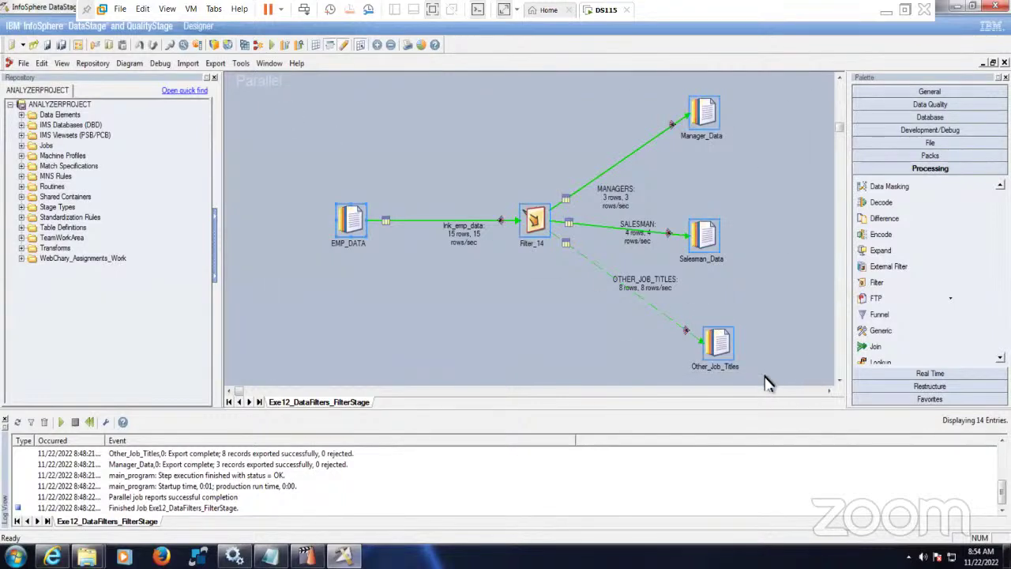
{"action": "left_click", "coordinate": [11, 44]}
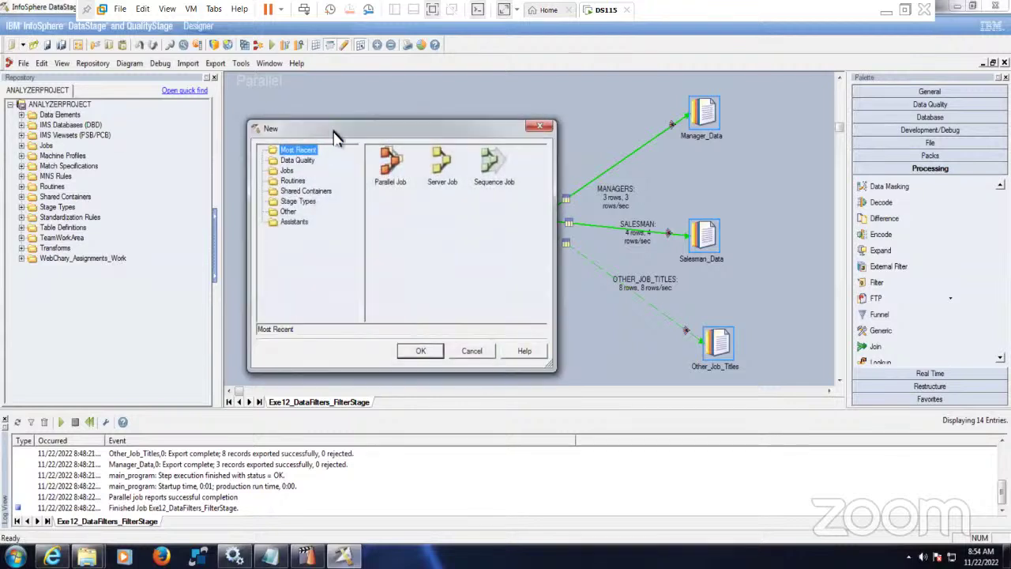
{"action": "left_click", "coordinate": [390, 163]}
{"action": "left_click", "coordinate": [419, 350]}
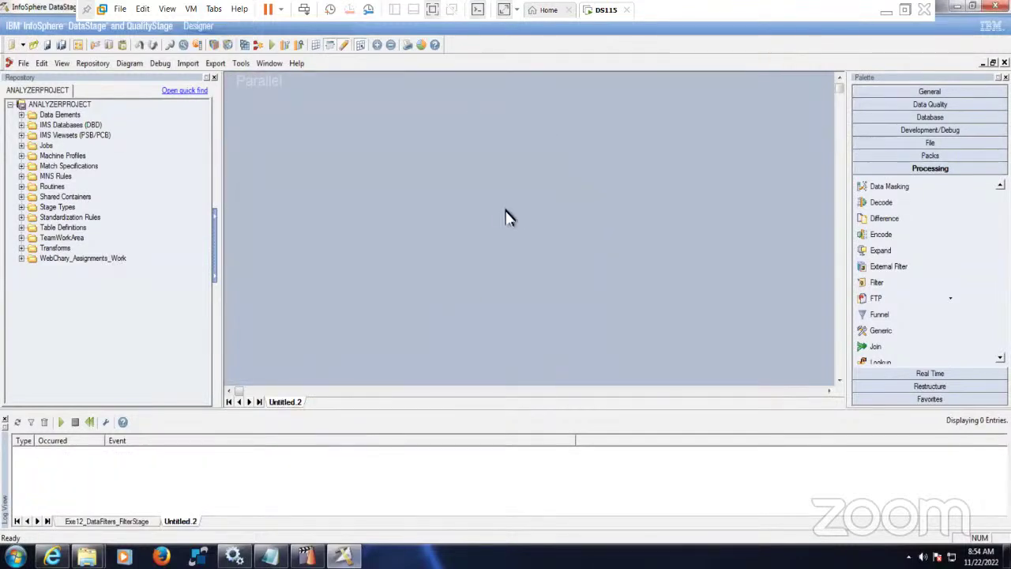
{"action": "key", "text": "ctrl+v"}
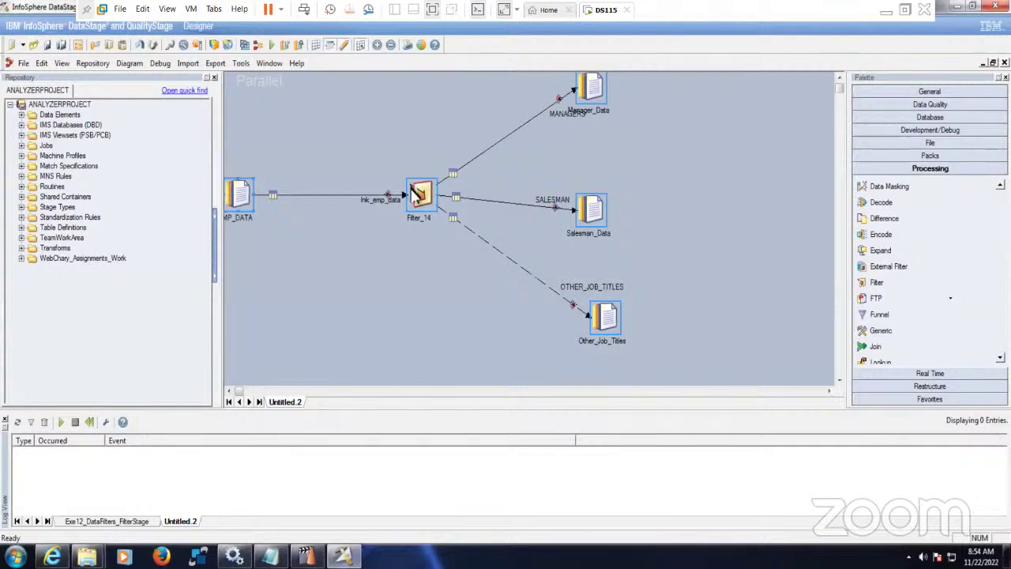
{"action": "left_click_drag", "start_coordinate": [416, 196], "coordinate": [486, 228]}
- Delete Filter_14 and drop a Switch stage from the Processing palette in its place
{"action": "left_click", "coordinate": [493, 229]}
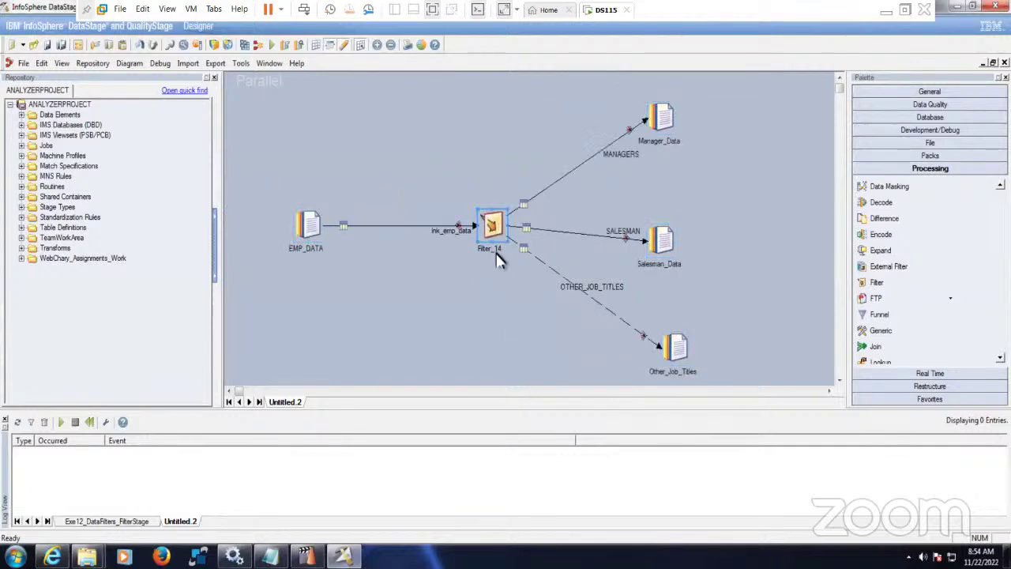
{"action": "key", "text": "Delete"}
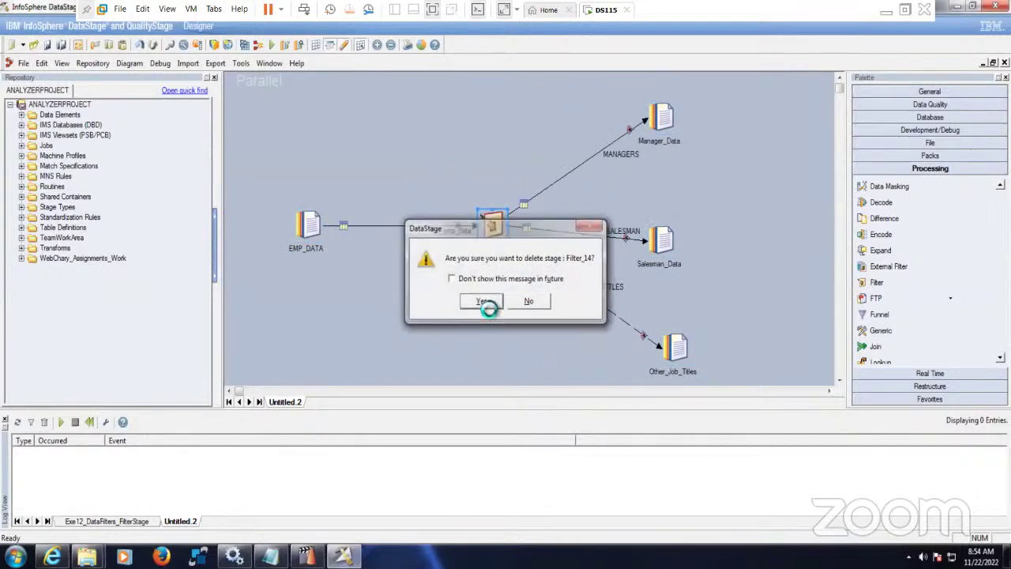
{"action": "left_click", "coordinate": [484, 304]}
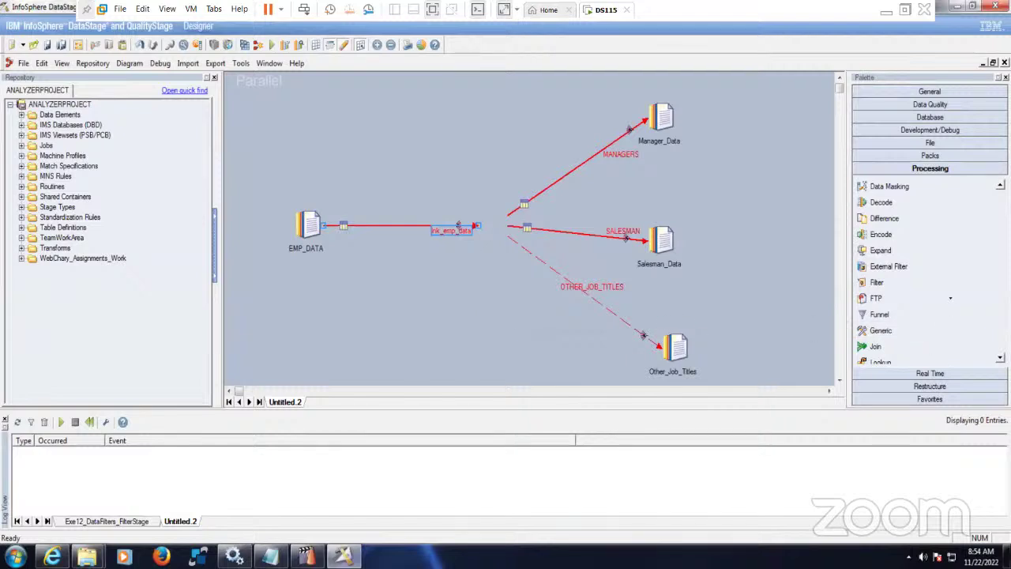
{"action": "scroll", "coordinate": [928, 273], "scroll_direction": "down", "scroll_amount": 5}
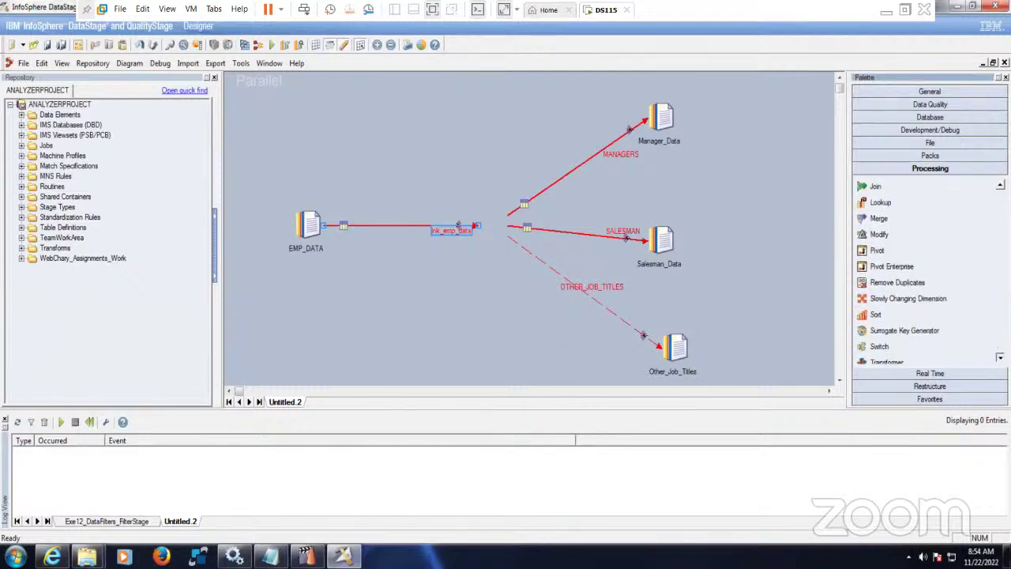
{"action": "scroll", "coordinate": [928, 273], "scroll_direction": "down", "scroll_amount": 2}
{"action": "left_click_drag", "start_coordinate": [879, 316], "coordinate": [483, 227]}
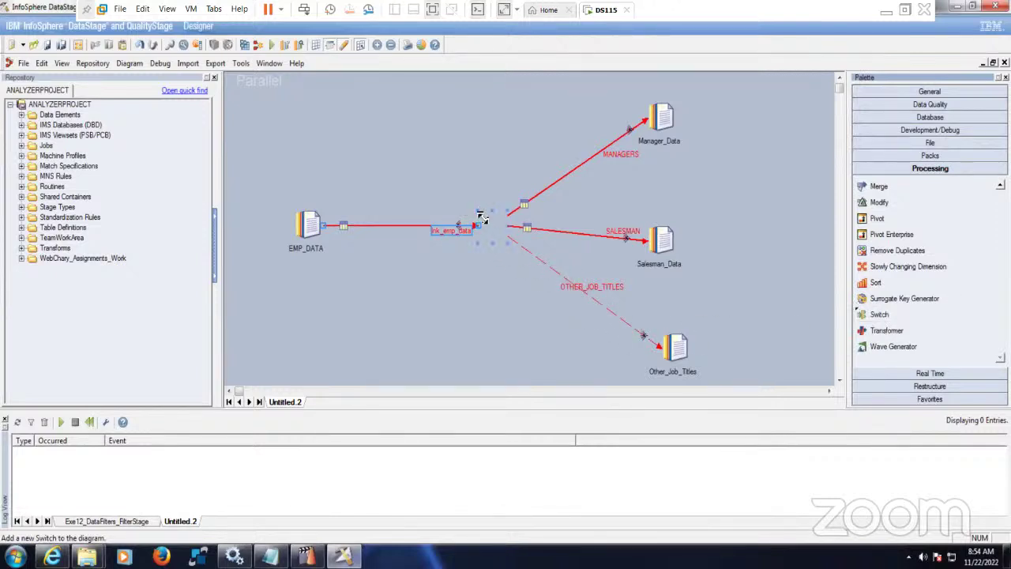
{"action": "left_click", "coordinate": [470, 322]}
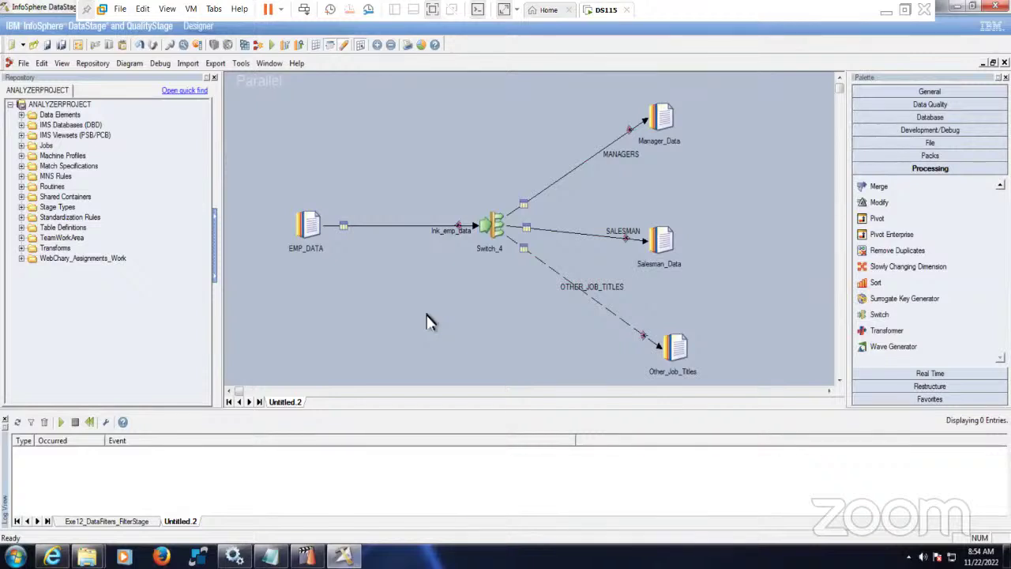
- Set the Switch_4 stage's Selector property to the DEPTNO column
{"action": "double_click", "coordinate": [491, 226]}
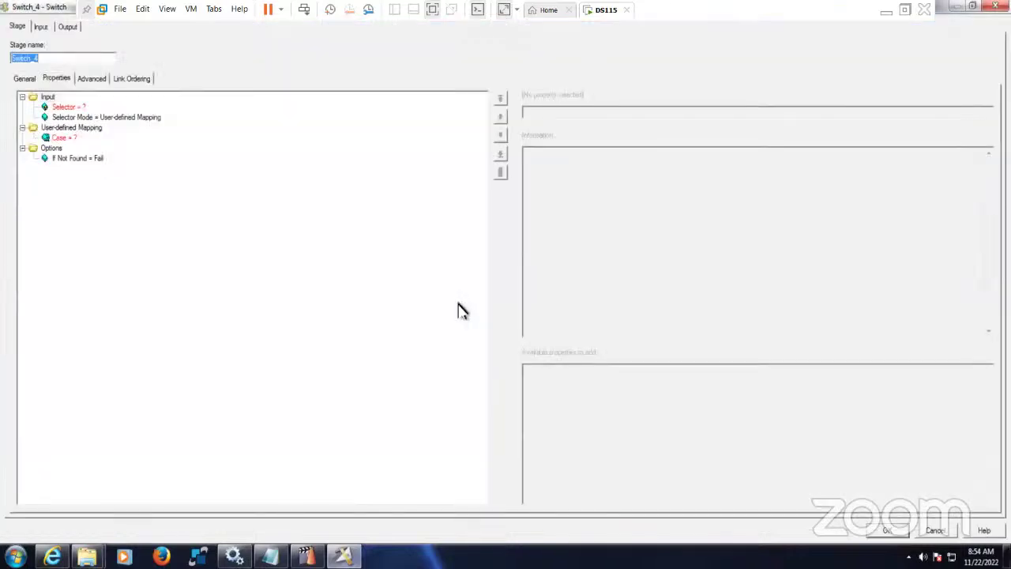
{"action": "left_click", "coordinate": [68, 107]}
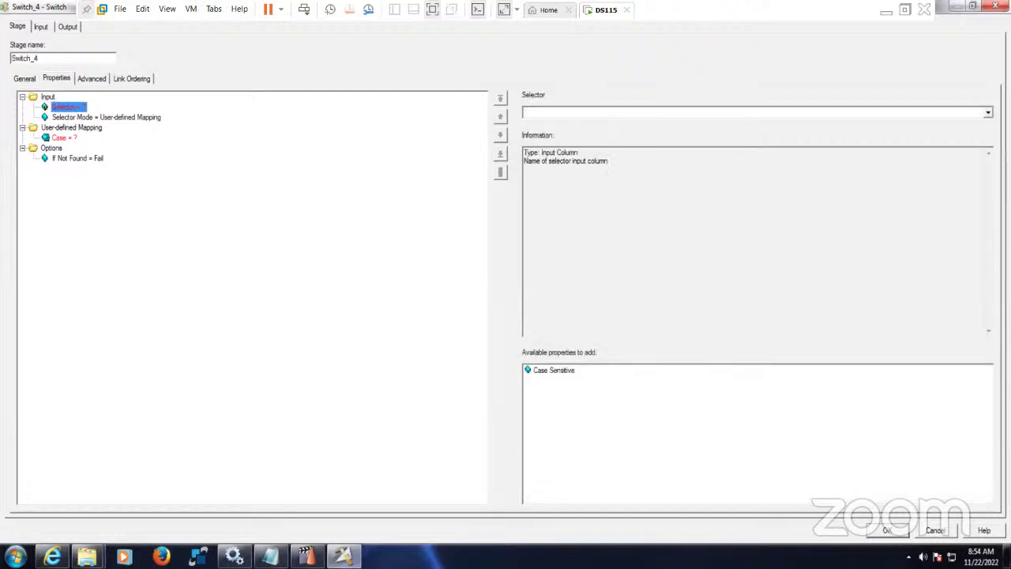
{"action": "left_click", "coordinate": [988, 113]}
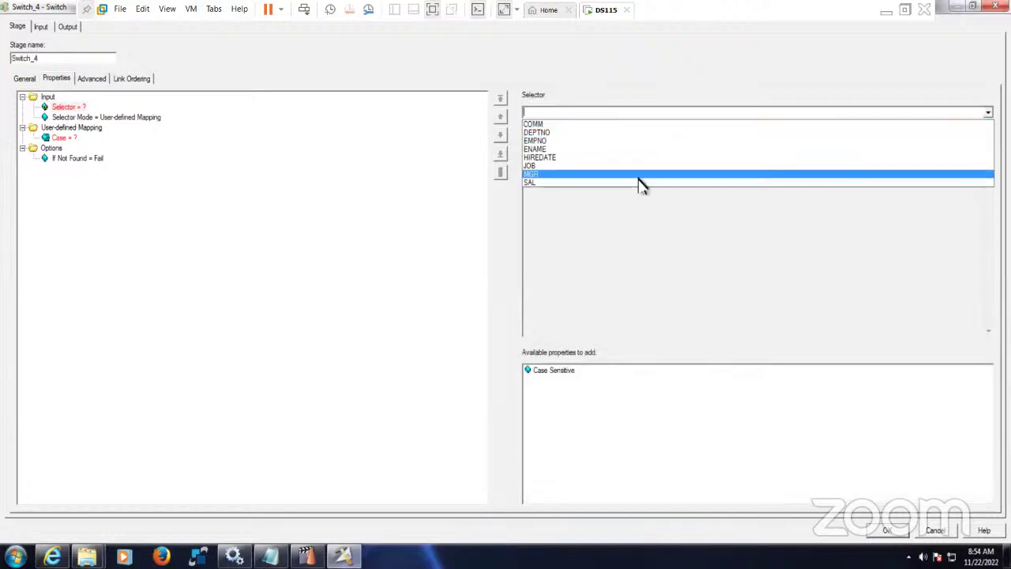
{"action": "left_click", "coordinate": [551, 133]}
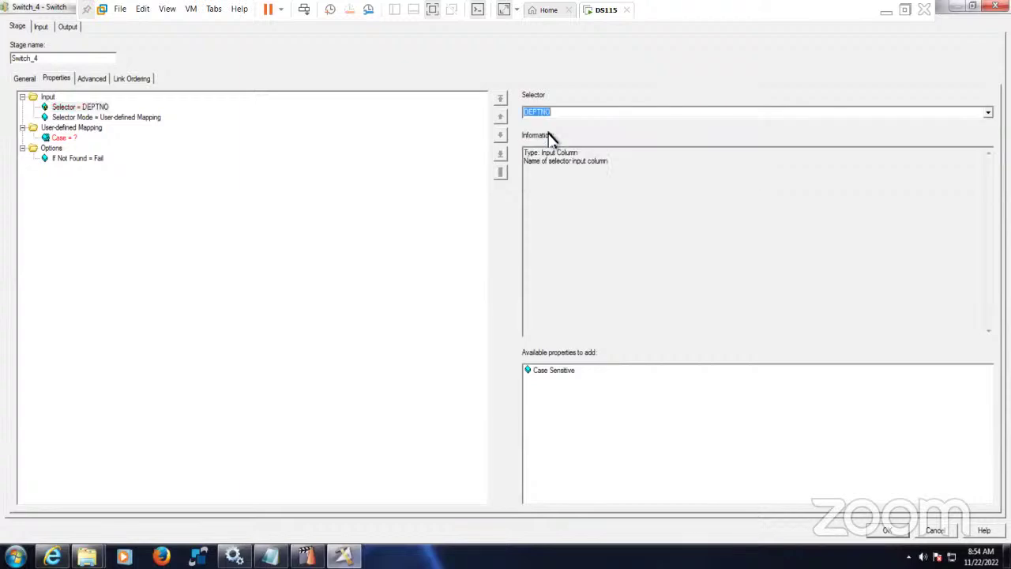
{"action": "left_click", "coordinate": [269, 556]}
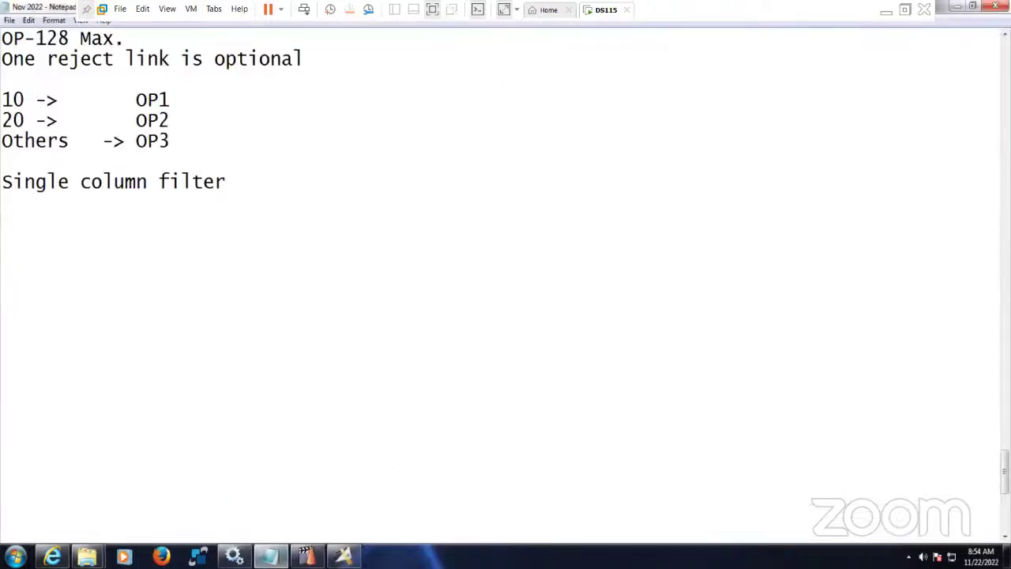
- Write the note 'Switch stage works on case statement' below 'Single column filter', fixing typos
{"action": "type", "text": "Swicth s"}
{"action": "key", "text": "BackSpace"}
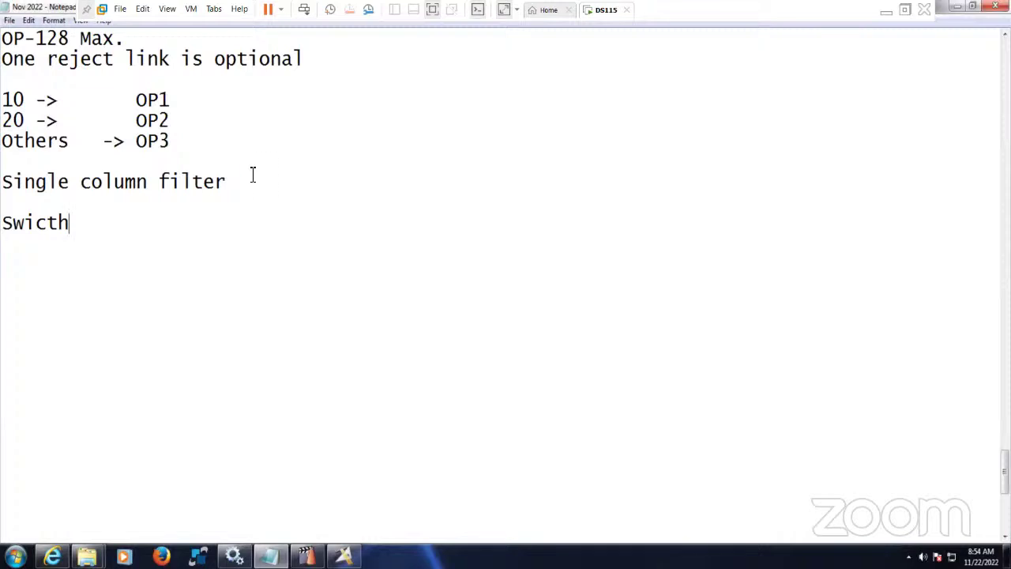
{"action": "scroll", "coordinate": [253, 174], "scroll_direction": "up", "scroll_amount": 2}
{"action": "key", "text": "BackSpace"}
{"action": "key", "text": "BackSpace"}
{"action": "key", "text": "BackSpace"}
{"action": "key", "text": "BackSpace"}
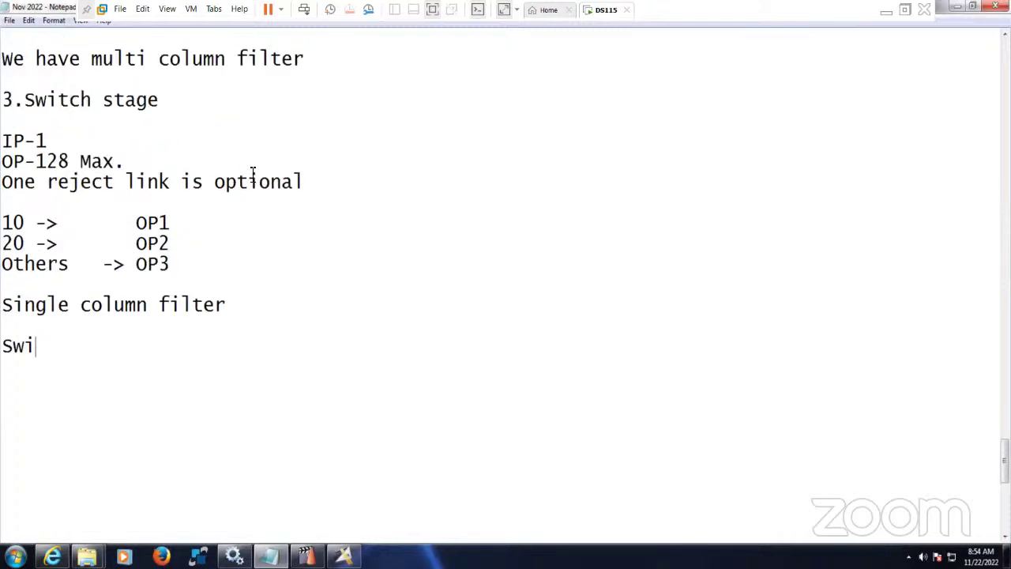
{"action": "type", "text": "tch stages"}
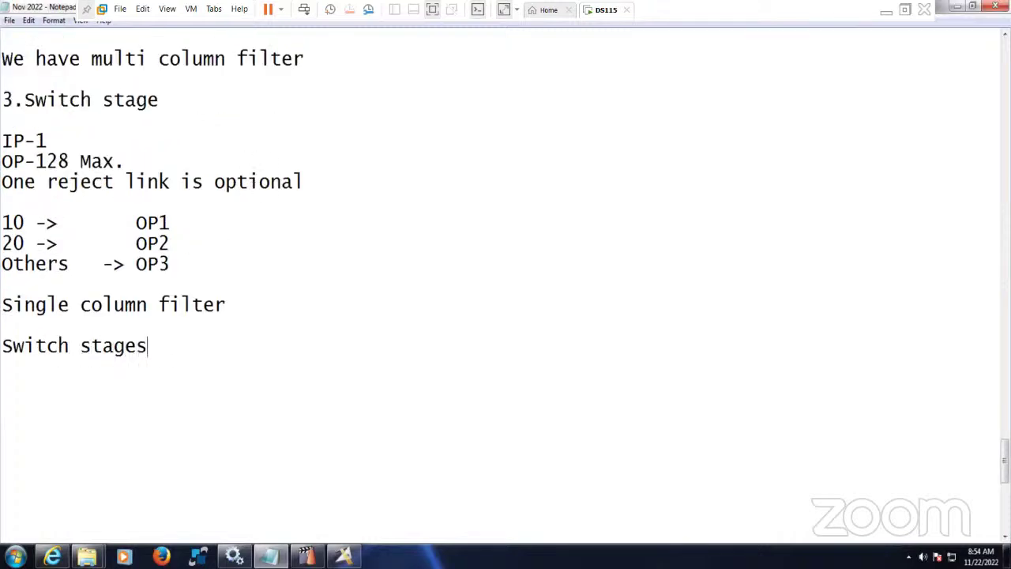
{"action": "type", "text": " w"}
{"action": "key", "text": "BackSpace"}
{"action": "key", "text": "BackSpace"}
{"action": "key", "text": "BackSpace"}
{"action": "type", "text": "works"}
{"action": "key", "text": "BackSpace"}
{"action": "type", "text": "s on "}
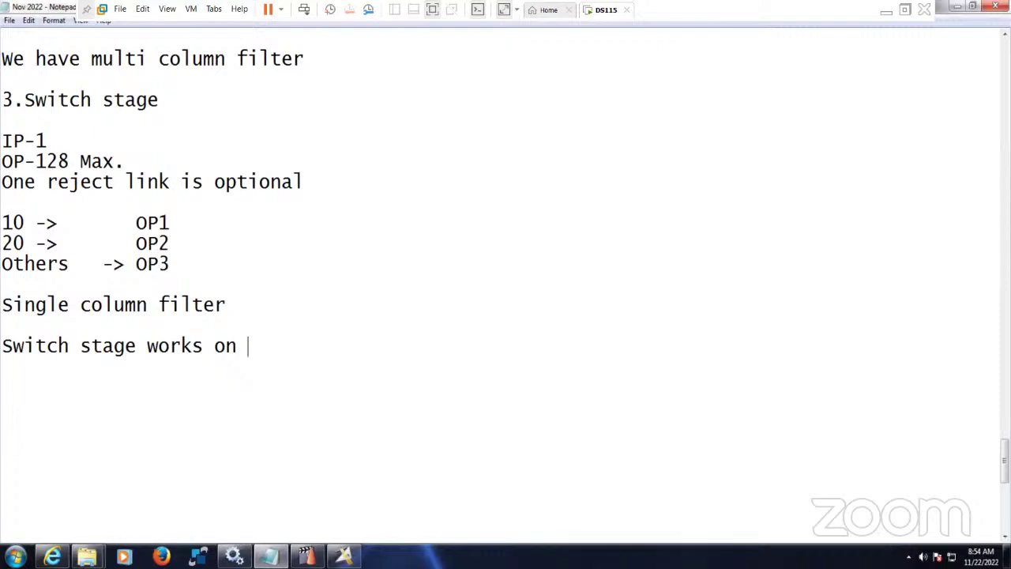
{"action": "type", "text": "case sta"}
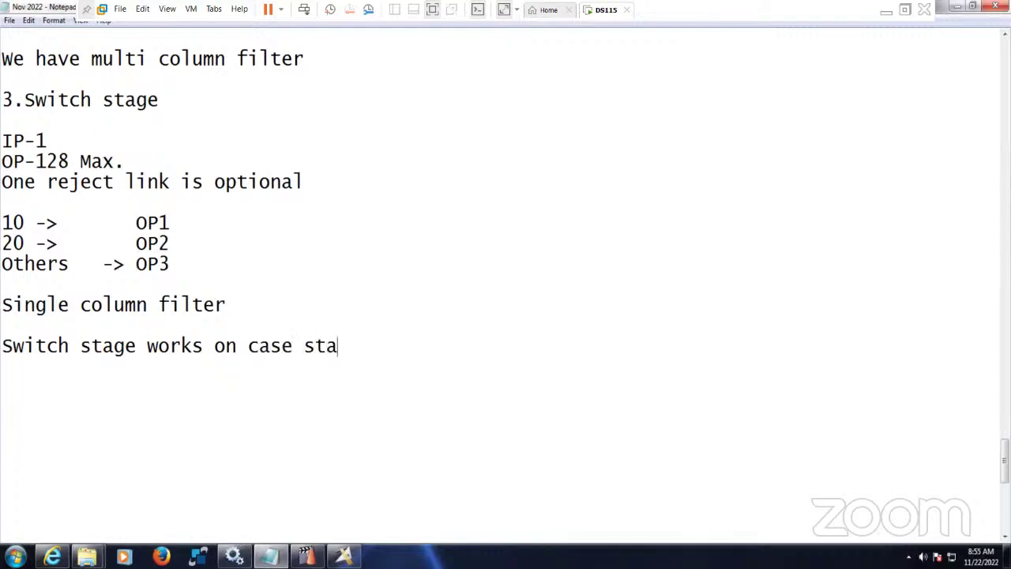
{"action": "type", "text": "tement."}
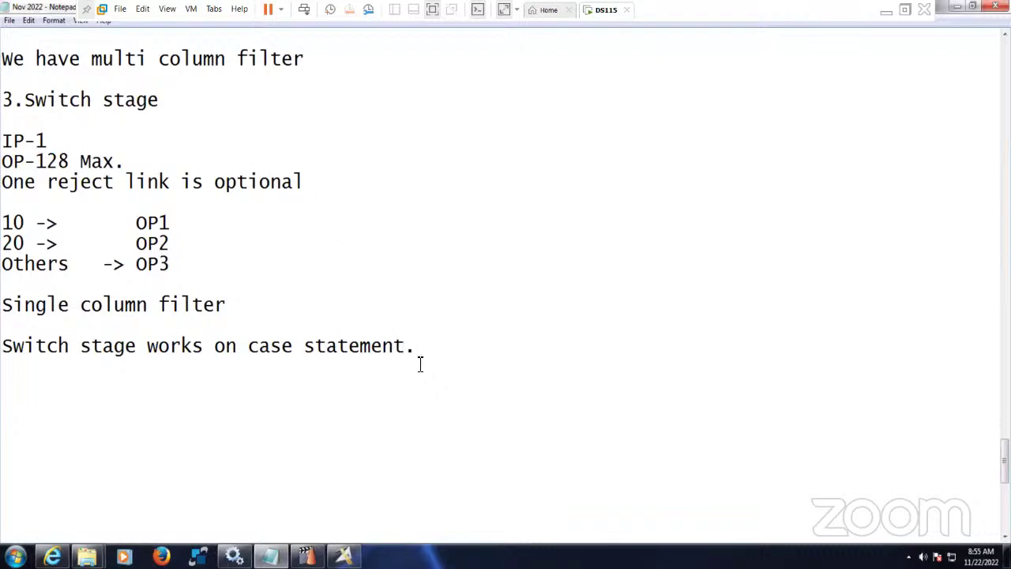
{"action": "left_click_drag", "start_coordinate": [419, 347], "coordinate": [2, 348]}
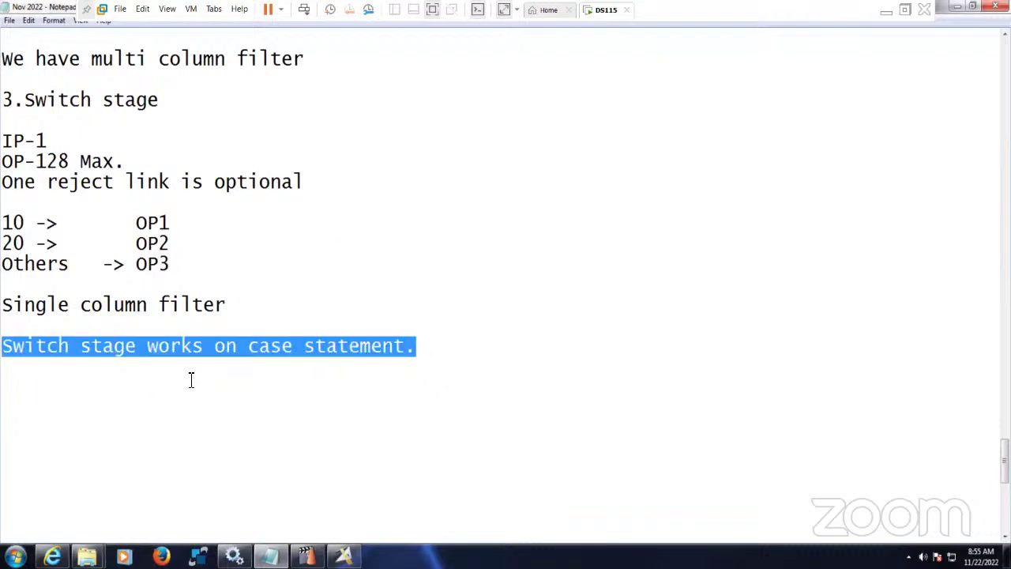
{"action": "left_click", "coordinate": [345, 557]}
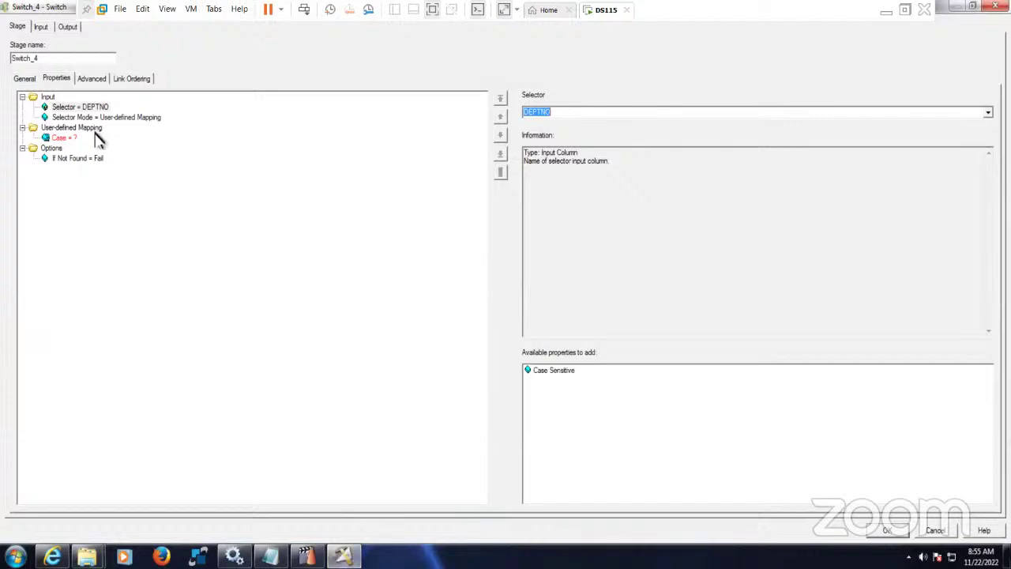
- Keep Switch_4's Selector Mode at User-defined Mapping after briefly trying Auto
{"action": "left_click", "coordinate": [67, 139]}
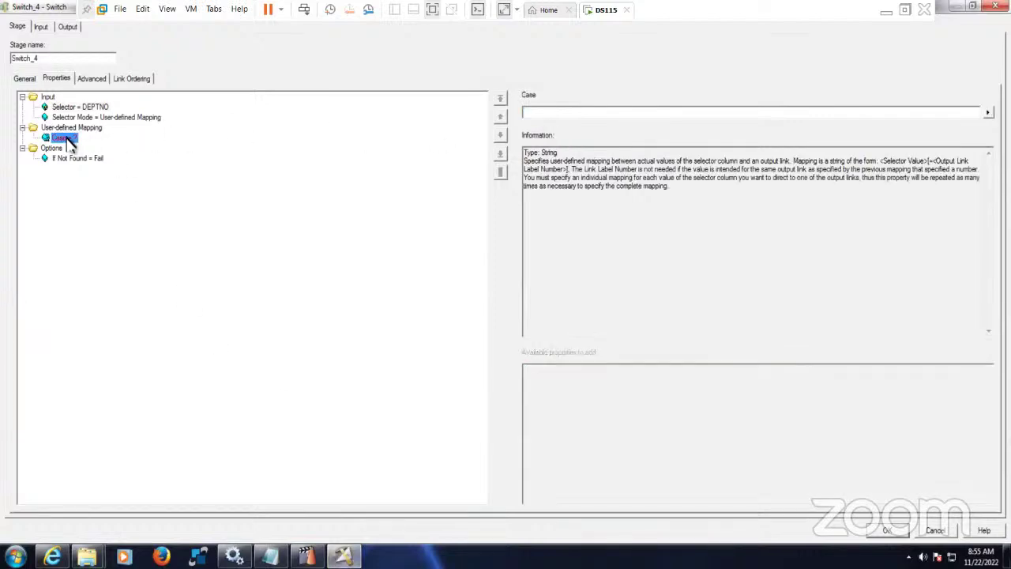
{"action": "left_click", "coordinate": [117, 120]}
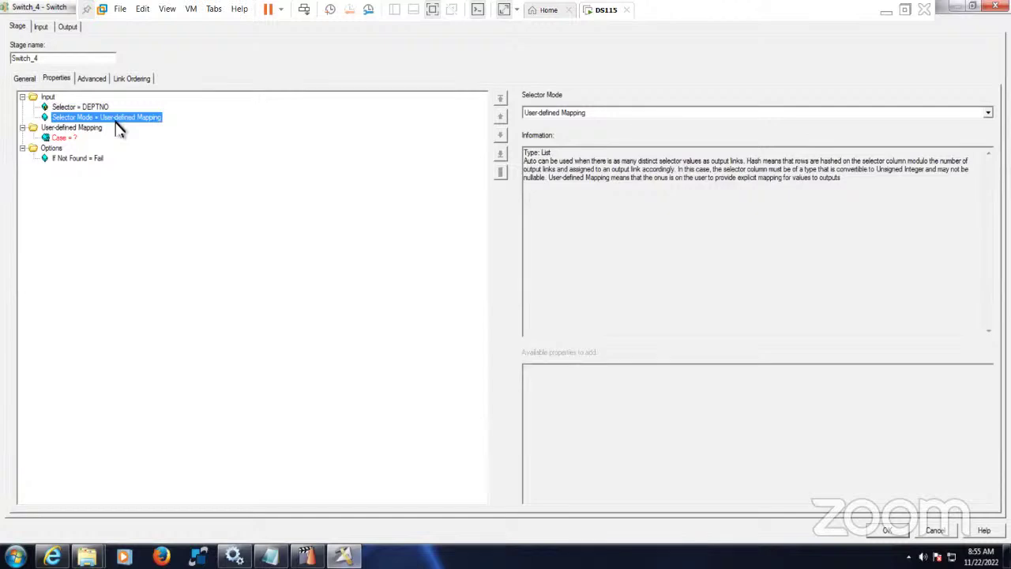
{"action": "left_click", "coordinate": [553, 117]}
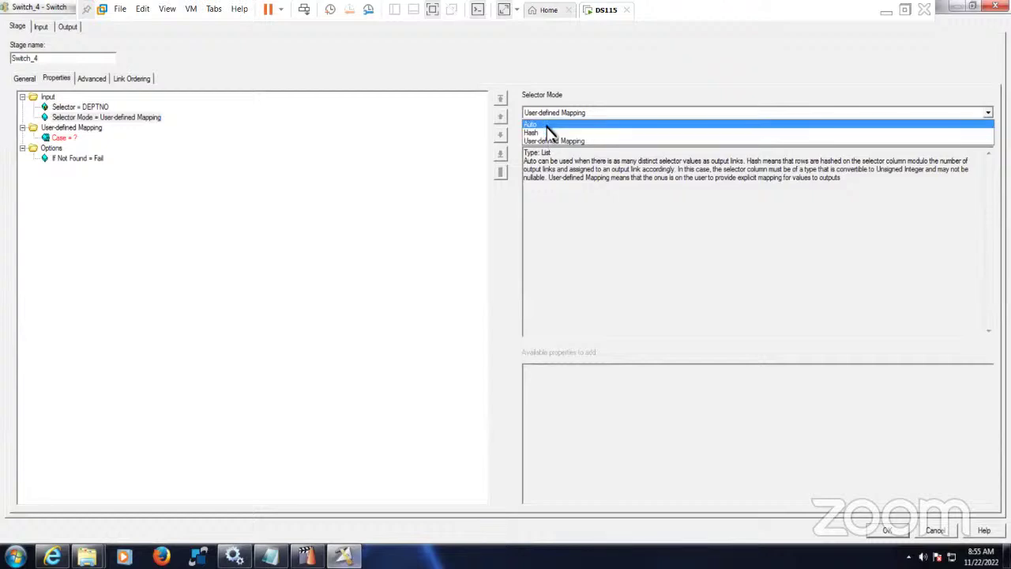
{"action": "left_click", "coordinate": [550, 124]}
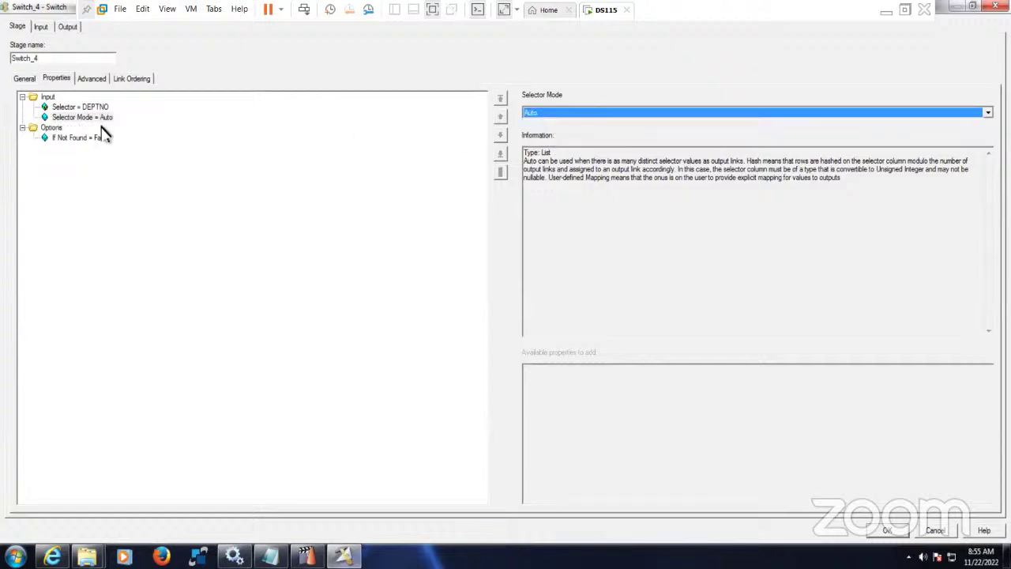
{"action": "left_click", "coordinate": [542, 118]}
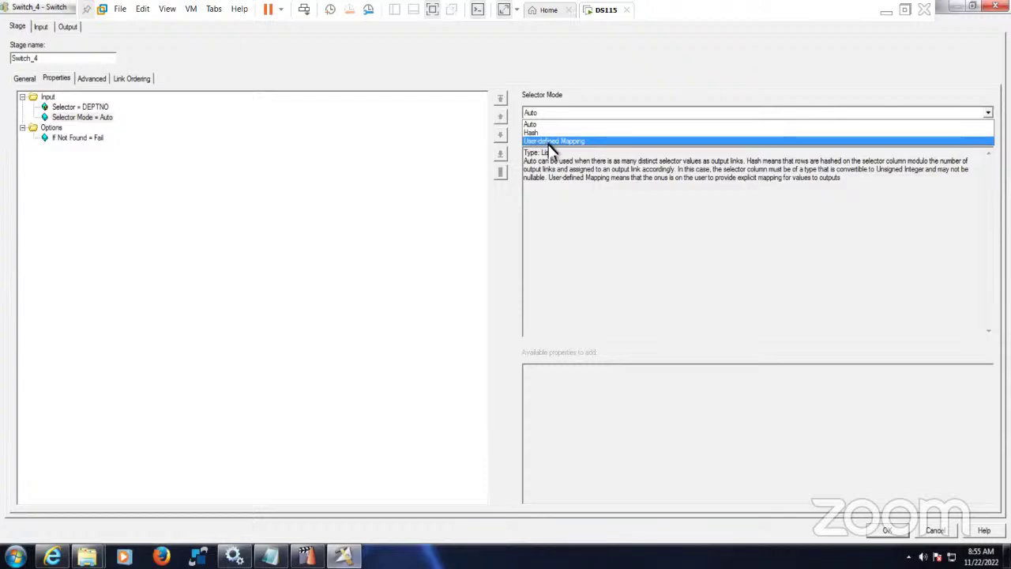
{"action": "left_click", "coordinate": [551, 142]}
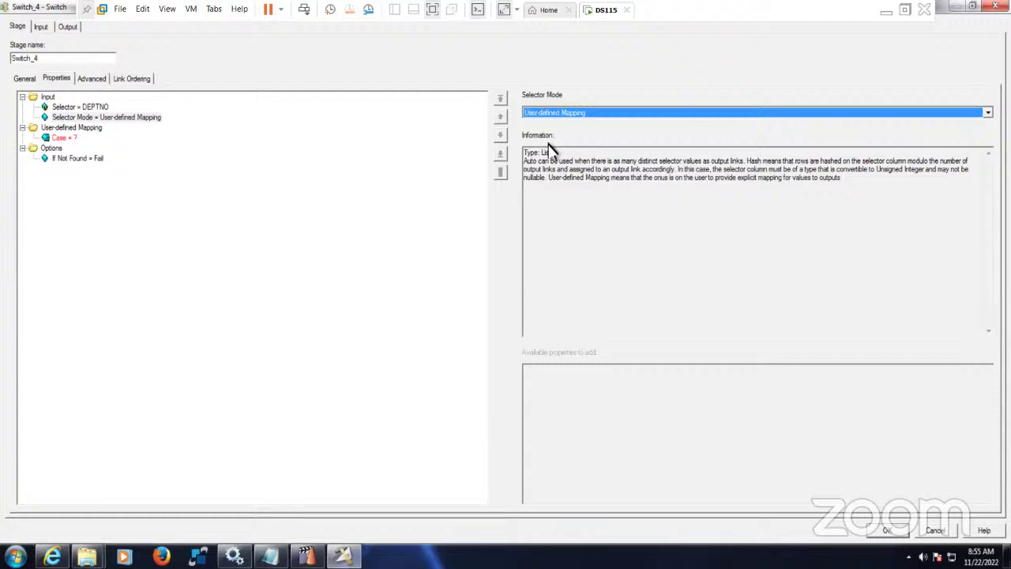
- Add Case mappings for DEPTNO values 10 and 20
{"action": "left_click", "coordinate": [63, 138]}
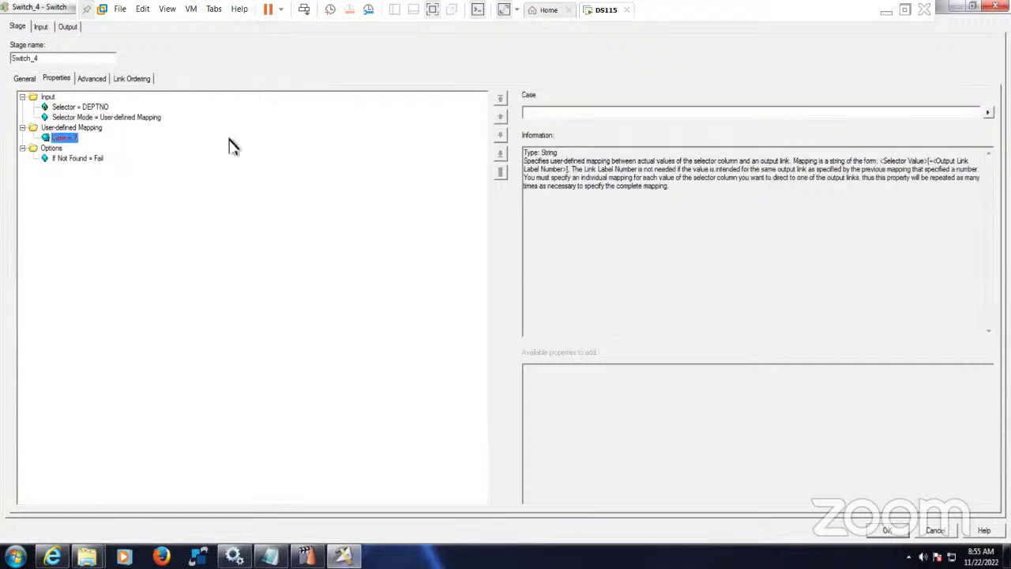
{"action": "left_click", "coordinate": [576, 113]}
{"action": "left_click", "coordinate": [79, 130]}
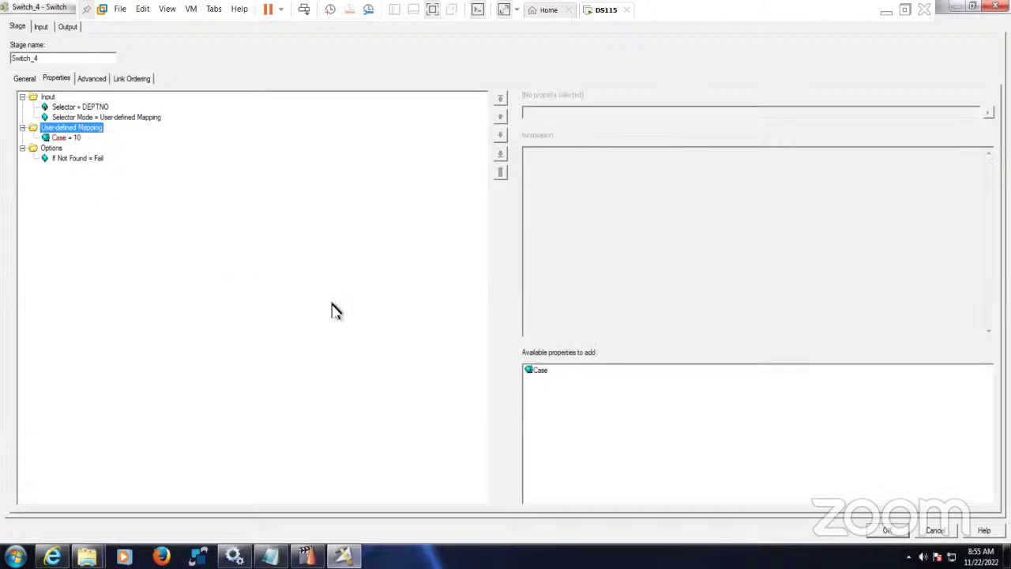
{"action": "double_click", "coordinate": [531, 371]}
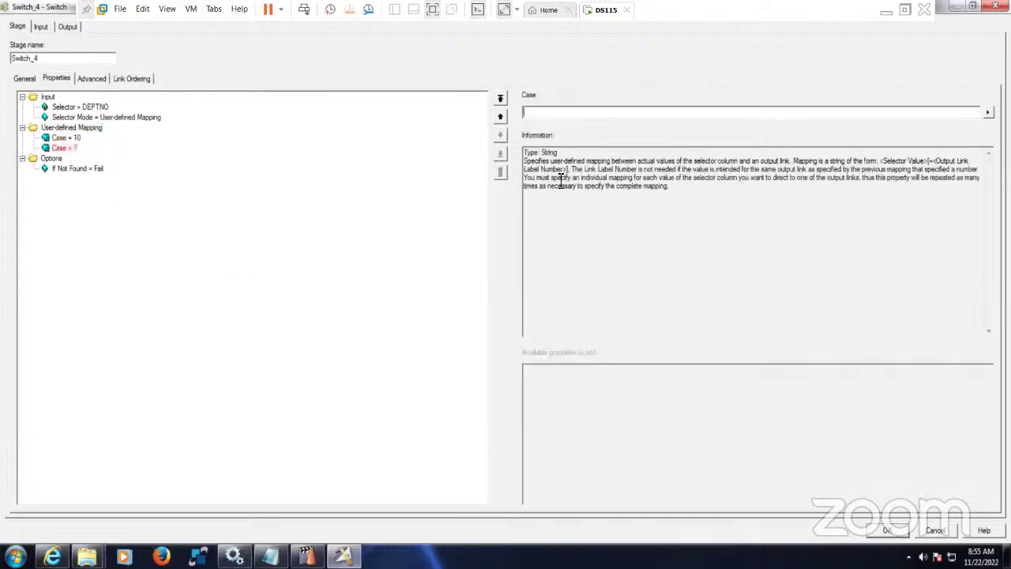
{"action": "type", "text": "20"}
{"action": "left_click", "coordinate": [79, 169]}
- Set If Not Found to Output, check the link ordering, and close the stage
{"action": "left_click", "coordinate": [551, 117]}
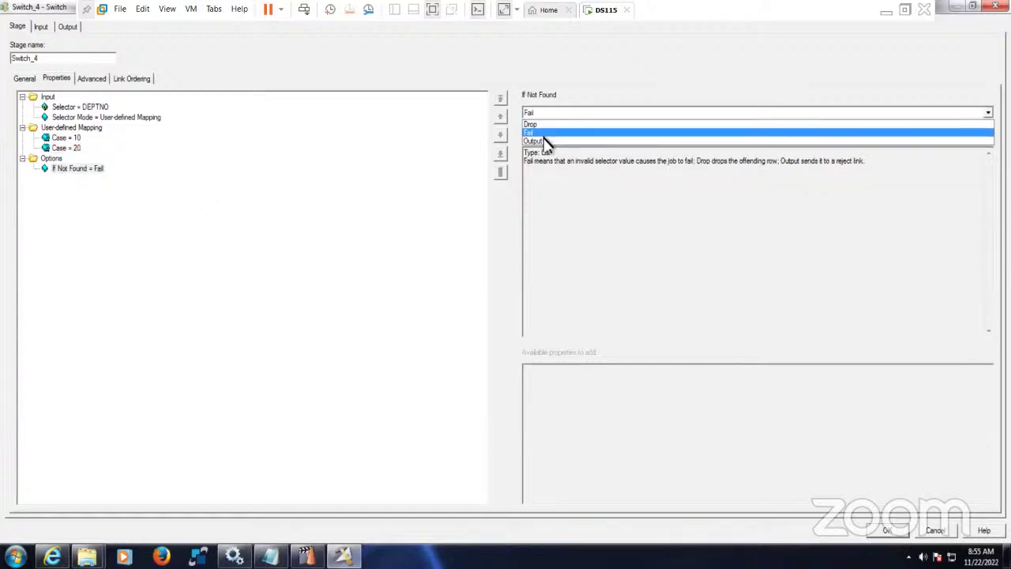
{"action": "left_click", "coordinate": [543, 142]}
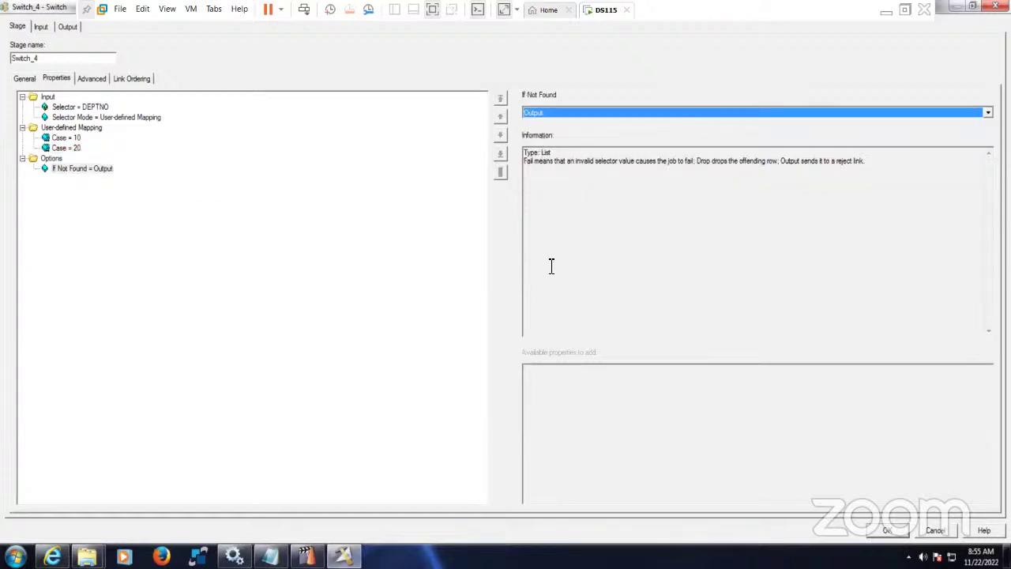
{"action": "left_click", "coordinate": [549, 117]}
{"action": "left_click", "coordinate": [549, 117]}
{"action": "left_click", "coordinate": [136, 78]}
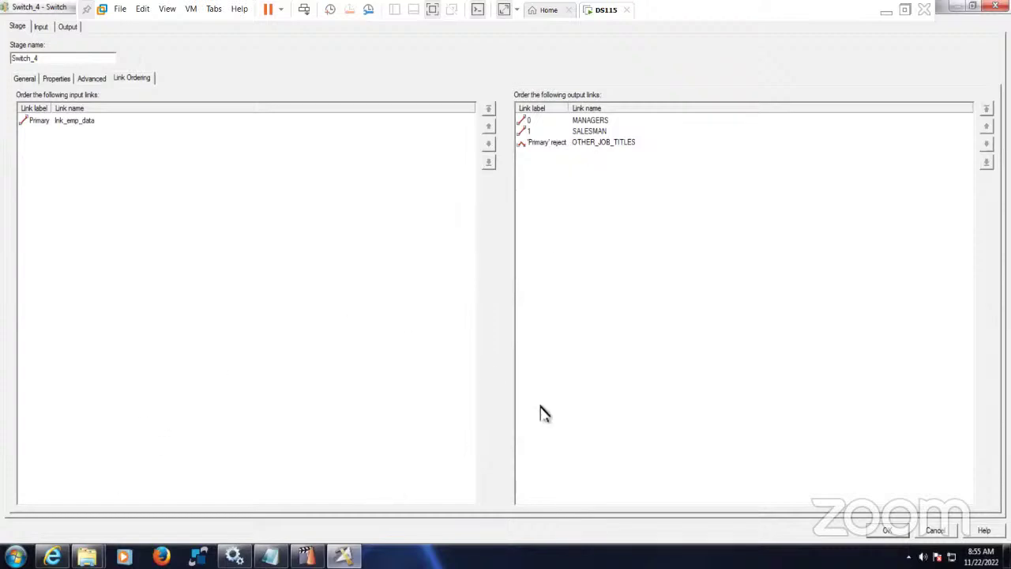
{"action": "key", "text": "Return"}
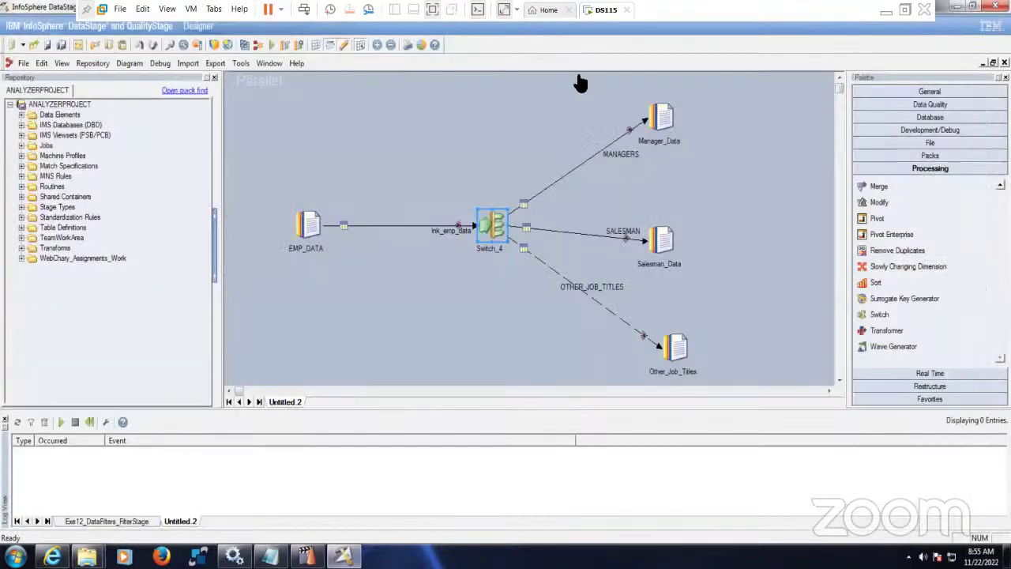
- Rename the MANAGERS, SALESMAN and OTHER_JOB_TITLES links to Deptno_10, Deptno_20 and Other_Deptnos
{"action": "right_click", "coordinate": [630, 157]}
{"action": "left_click", "coordinate": [646, 161]}
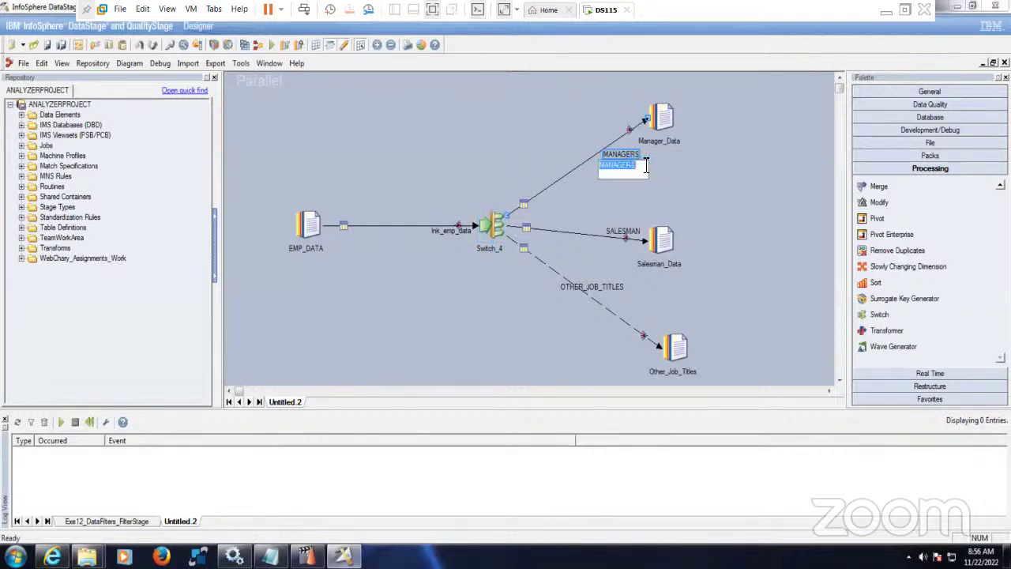
{"action": "type", "text": "Deptno_10"}
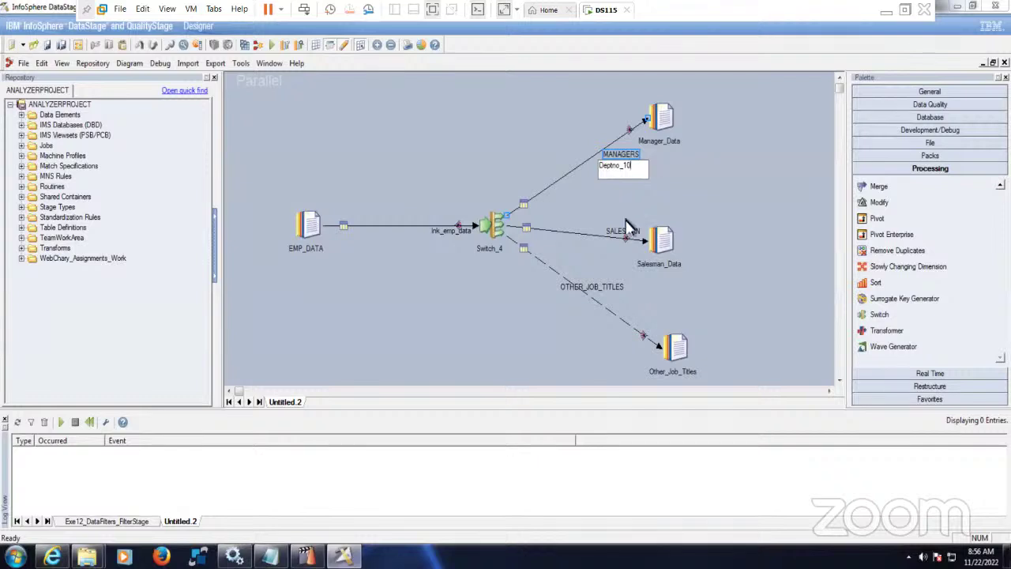
{"action": "right_click", "coordinate": [622, 231]}
{"action": "left_click", "coordinate": [636, 239]}
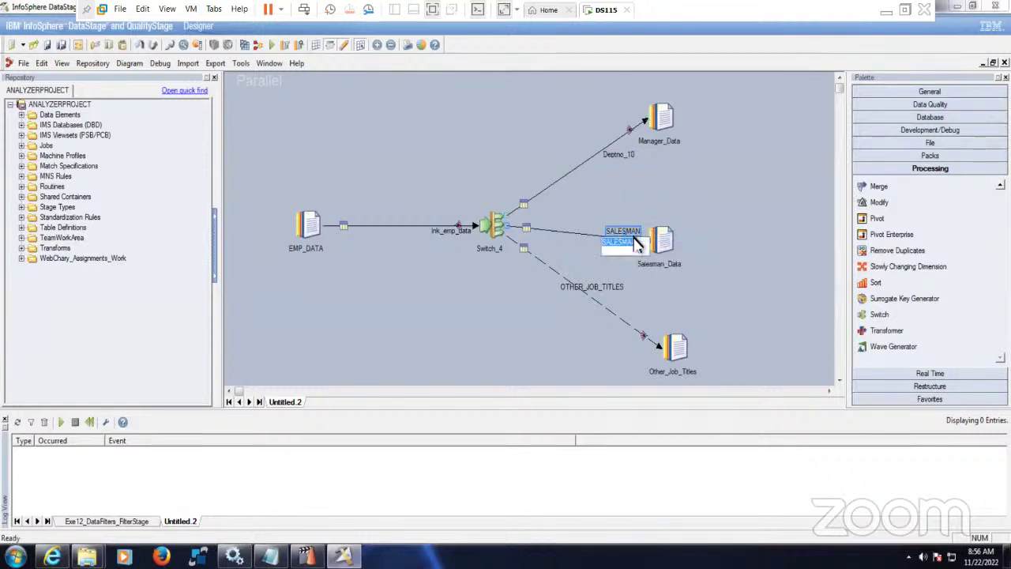
{"action": "type", "text": "Deptno_20"}
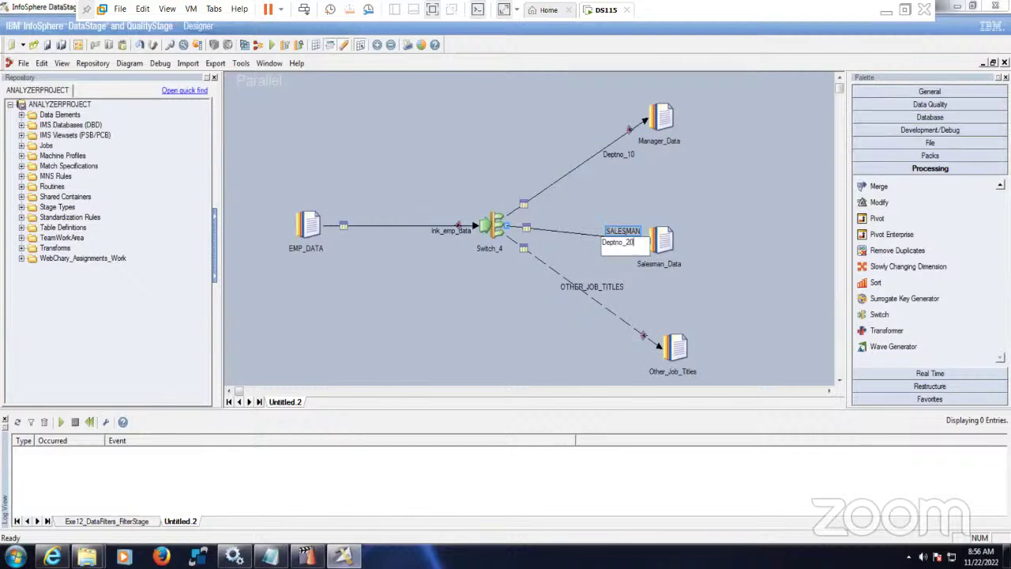
{"action": "key", "text": "Return"}
{"action": "right_click", "coordinate": [601, 288]}
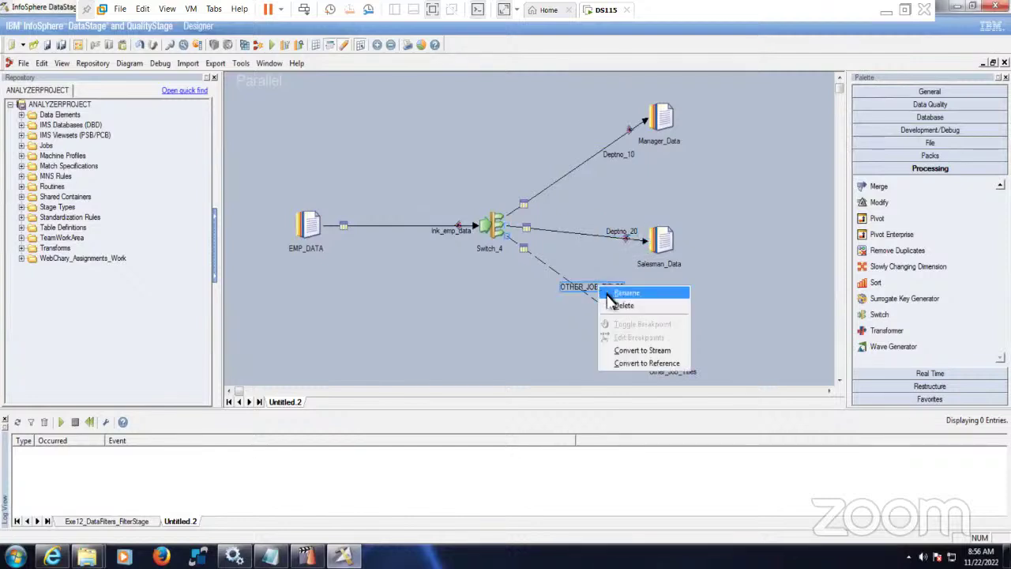
{"action": "left_click", "coordinate": [609, 293]}
{"action": "type", "text": "Other_Deptnos"}
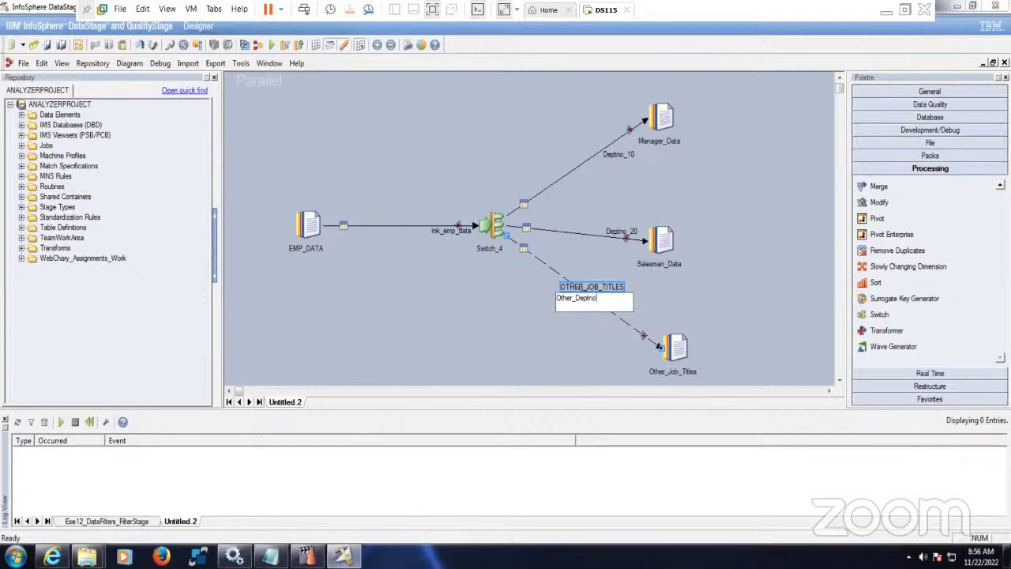
{"action": "left_click", "coordinate": [730, 295]}
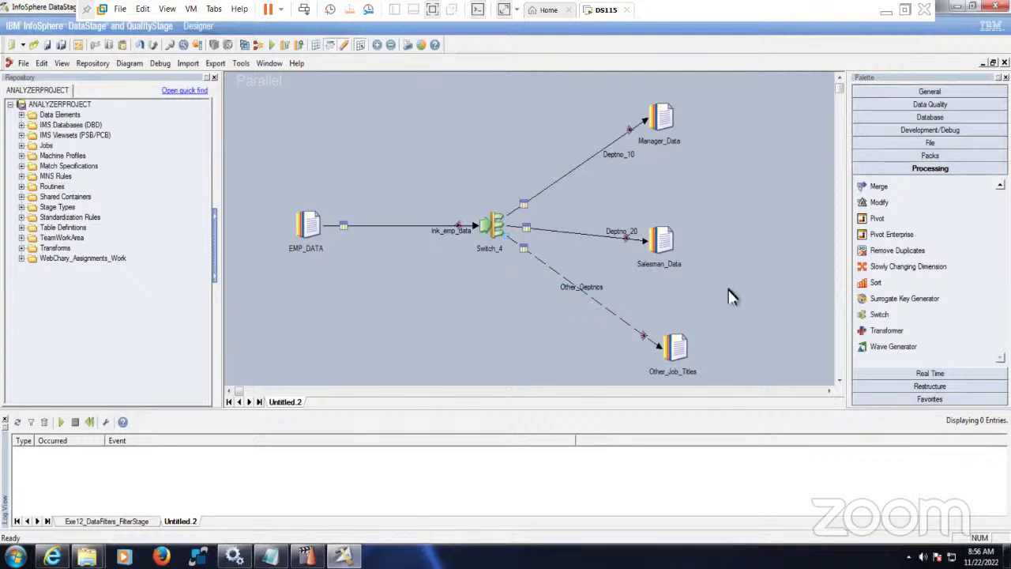
- Rename the Manager_Data and Salesman_Data target stages to DEPTNO_10 and DEPTNO_20
{"action": "right_click", "coordinate": [660, 125]}
{"action": "left_click", "coordinate": [682, 231]}
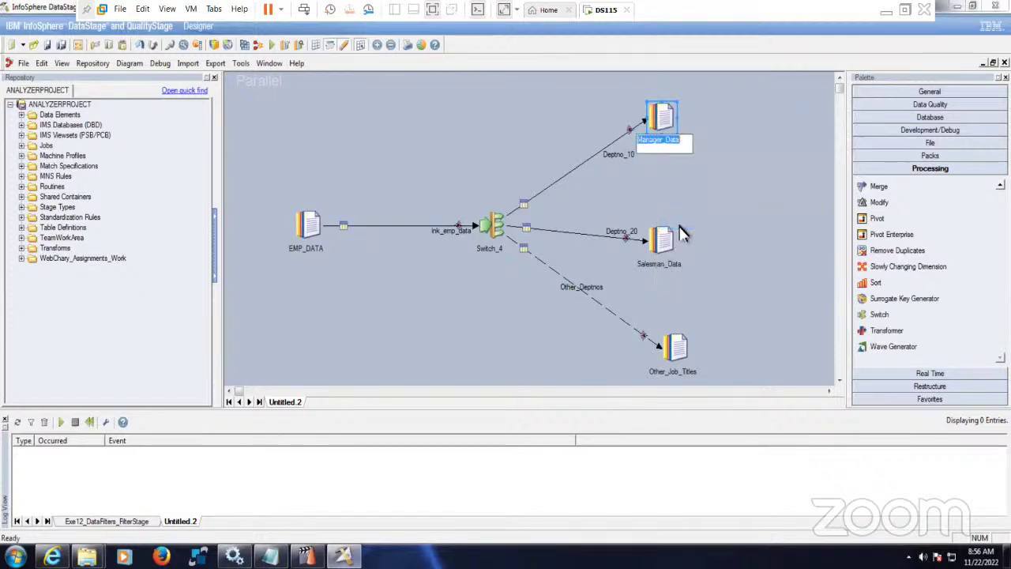
{"action": "type", "text": "DEPTN"}
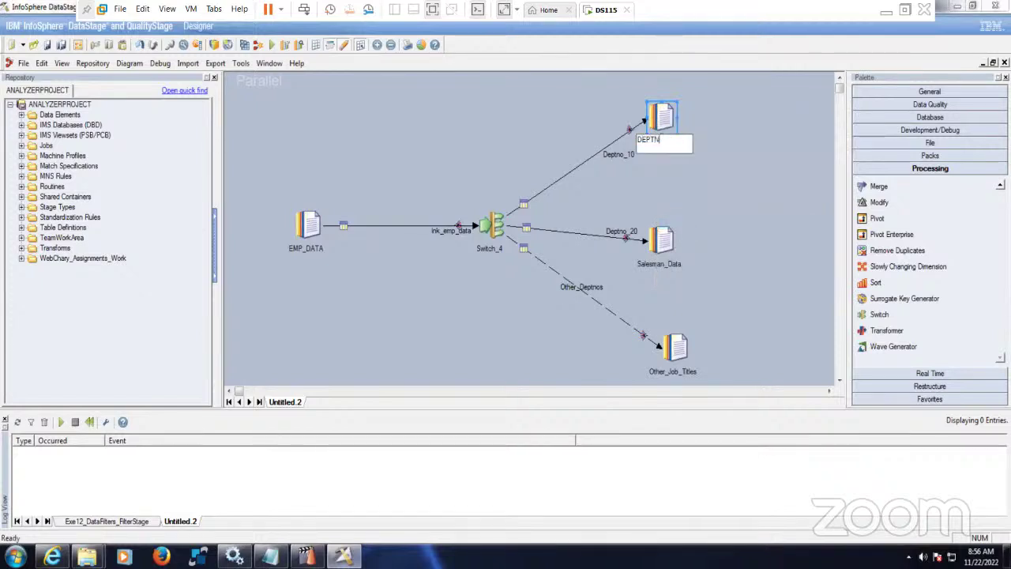
{"action": "type", "text": "O_10"}
{"action": "key", "text": "ctrl+a"}
{"action": "key", "text": "ctrl+c"}
{"action": "right_click", "coordinate": [665, 240]}
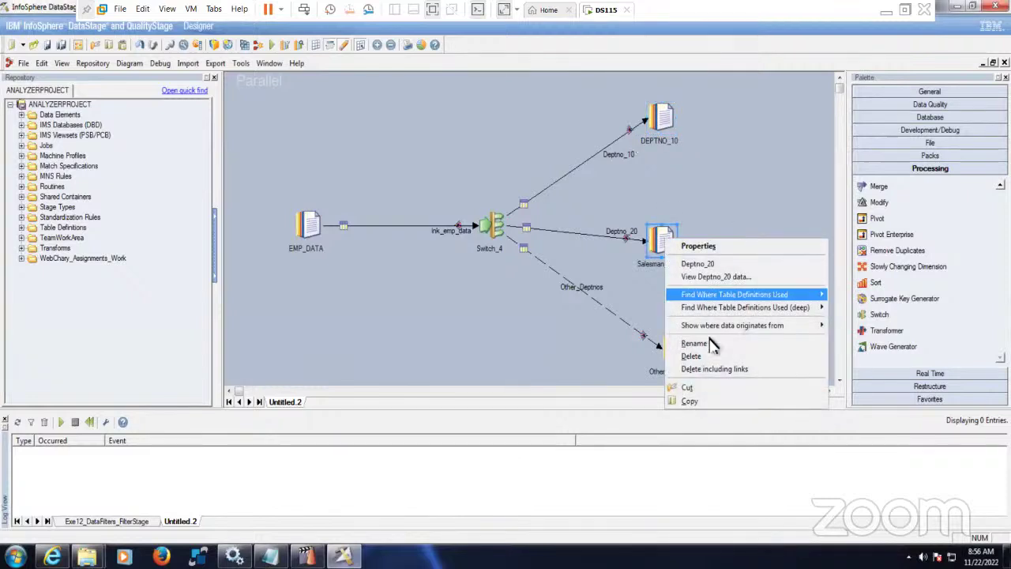
{"action": "left_click", "coordinate": [709, 343]}
{"action": "key", "text": "ctrl+v"}
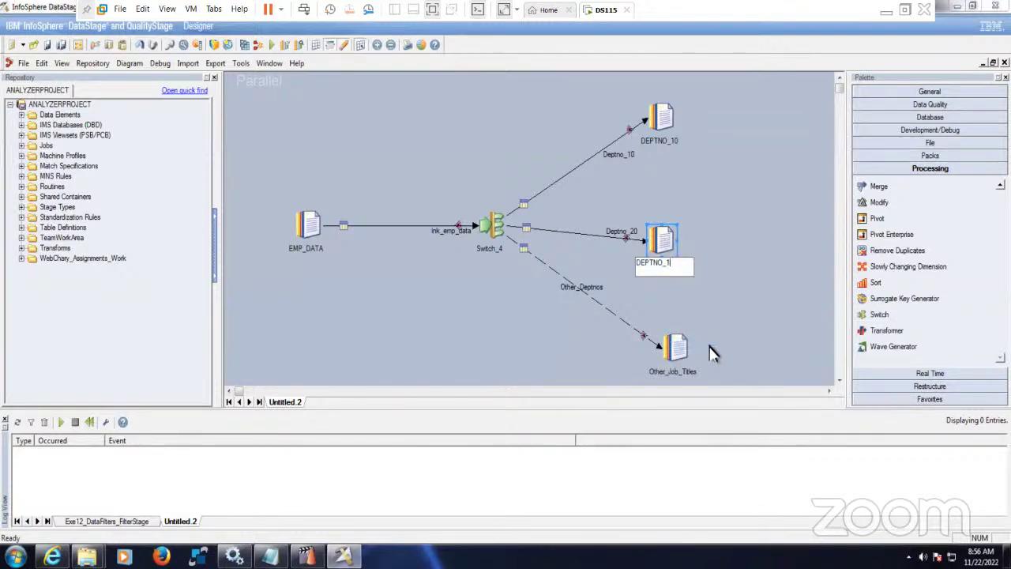
{"action": "key", "text": "BackSpace"}
{"action": "type", "text": "20"}
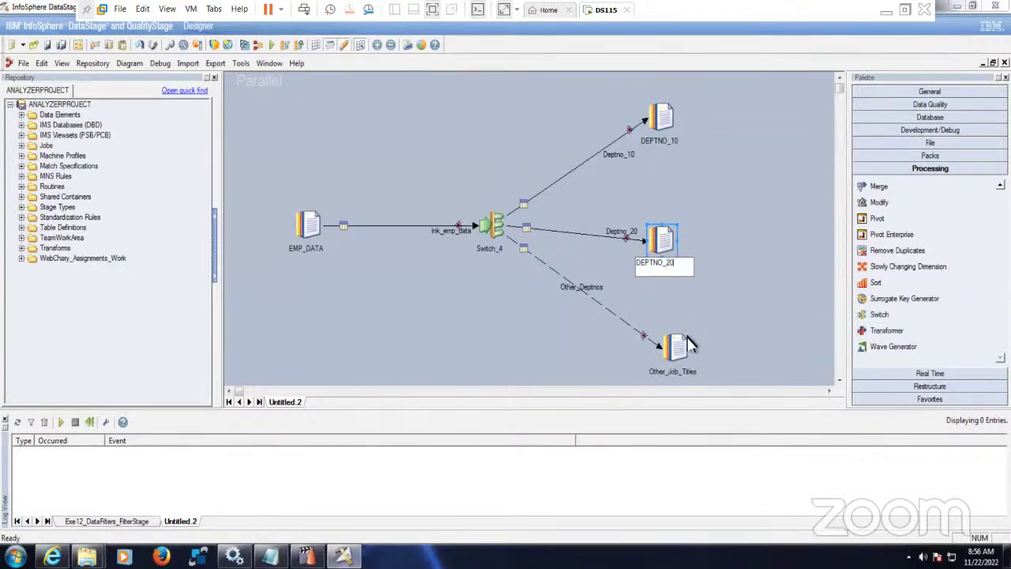
- Rename the Other_Job_Titles target stage to Others_DEPTNO
{"action": "right_click", "coordinate": [685, 342]}
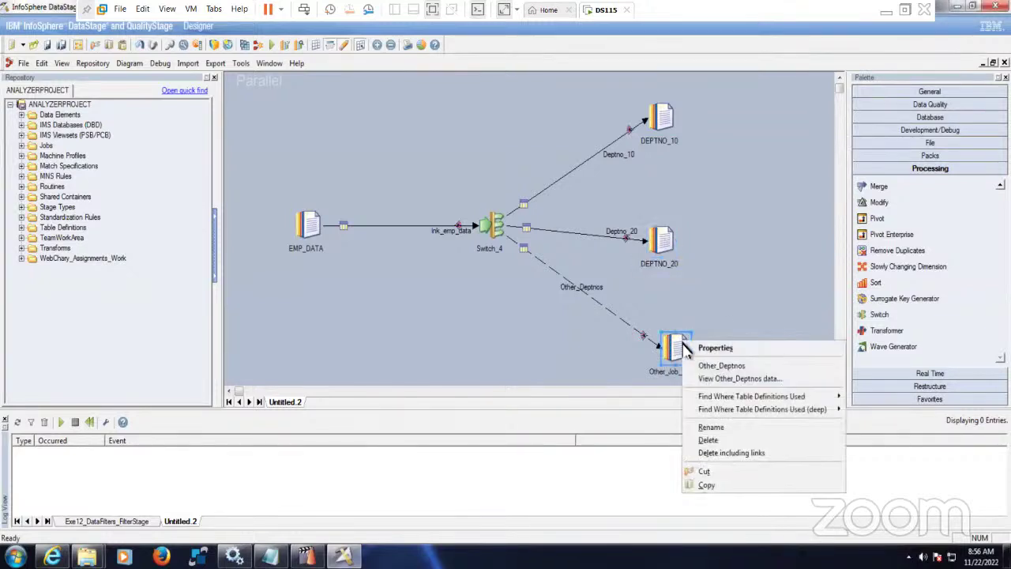
{"action": "left_click", "coordinate": [727, 428]}
{"action": "key", "text": "ctrl+v"}
{"action": "key", "text": "BackSpace"}
{"action": "type", "text": "2"}
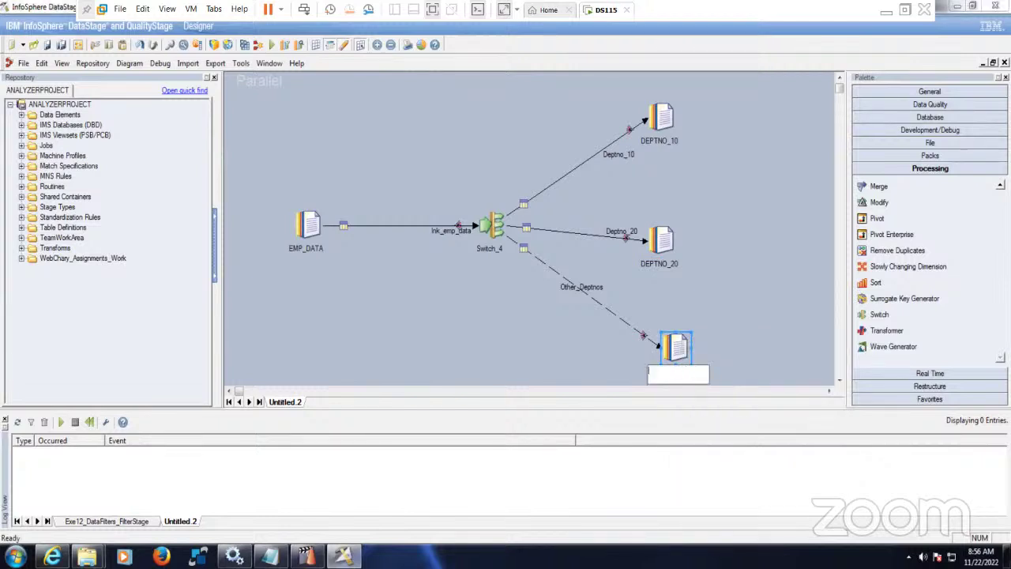
{"action": "type", "text": "Others_DEPTNO"}
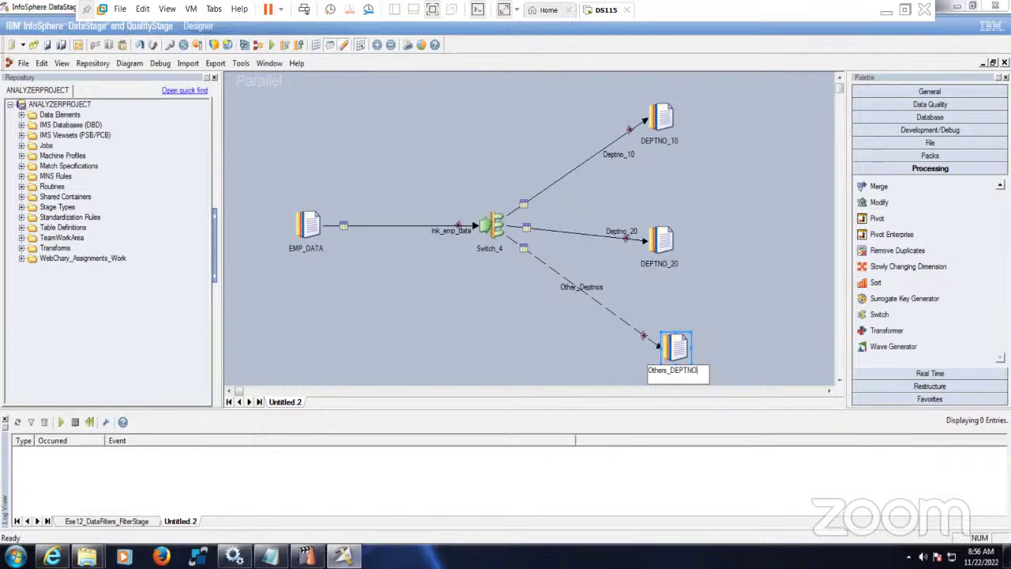
{"action": "left_click", "coordinate": [742, 286]}
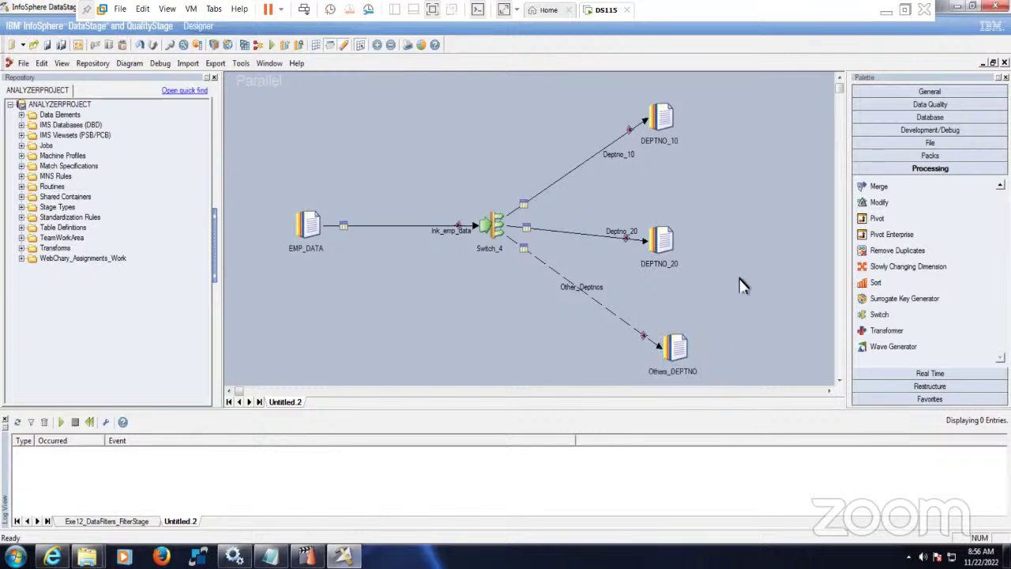
{"action": "double_click", "coordinate": [496, 235]}
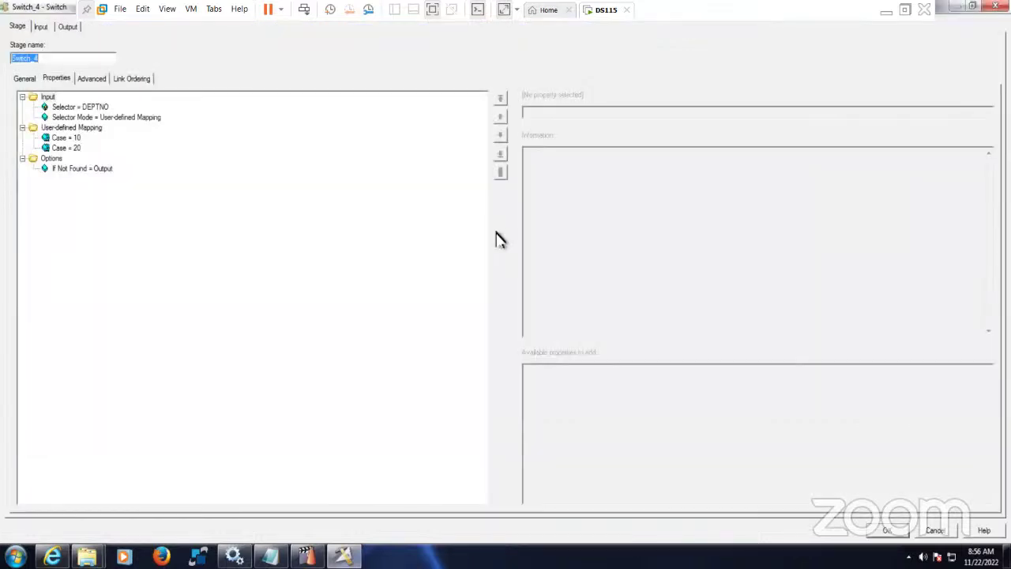
{"action": "left_click", "coordinate": [134, 78]}
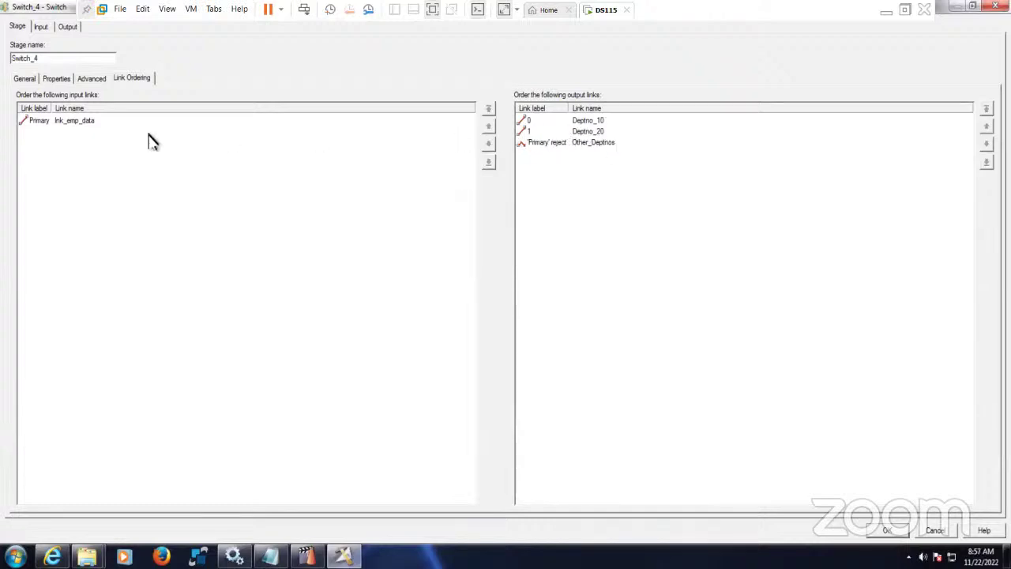
{"action": "left_click", "coordinate": [598, 120]}
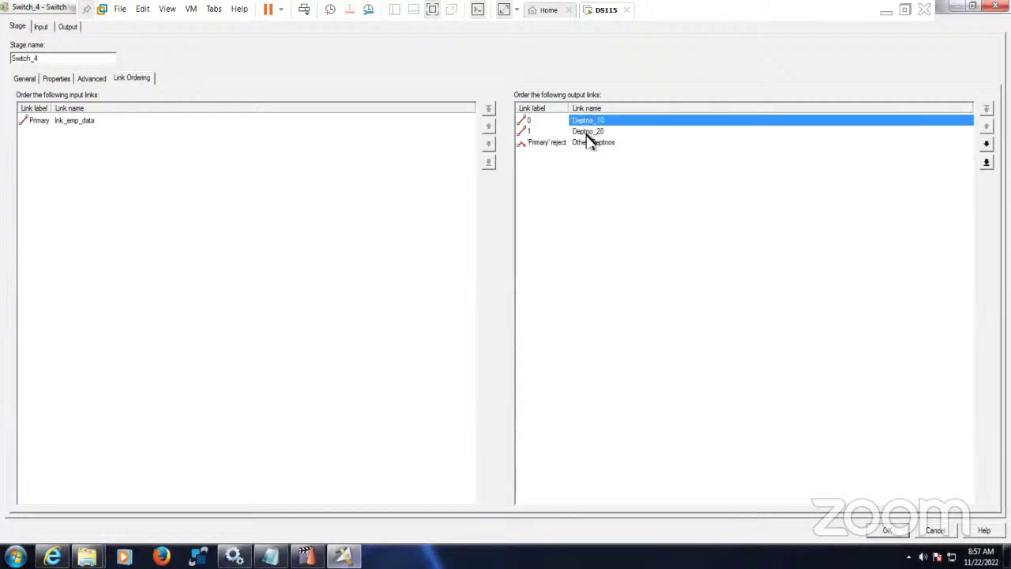
{"action": "left_click", "coordinate": [590, 132]}
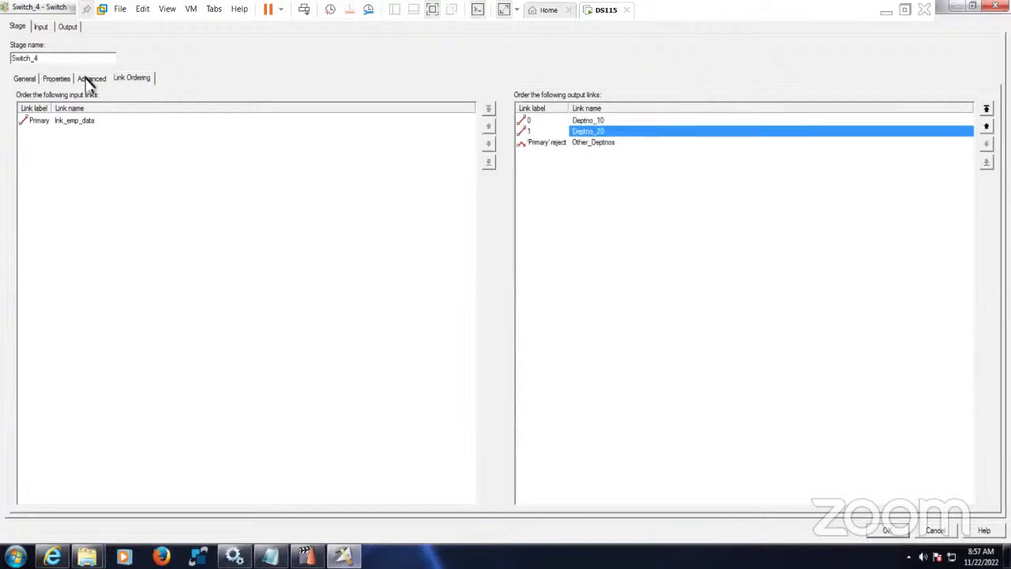
{"action": "left_click", "coordinate": [887, 530]}
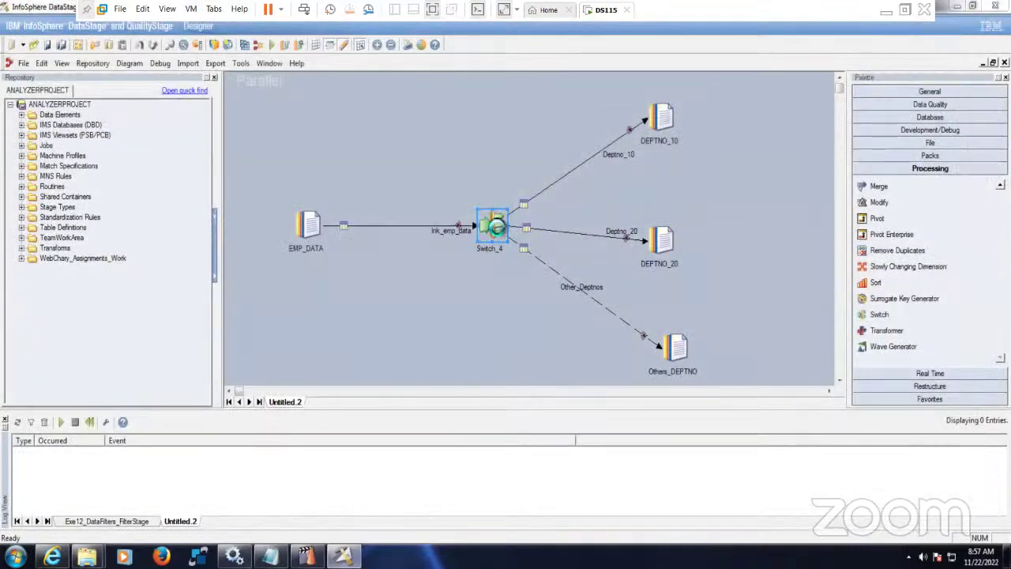
{"action": "double_click", "coordinate": [486, 228]}
{"action": "left_click", "coordinate": [138, 80]}
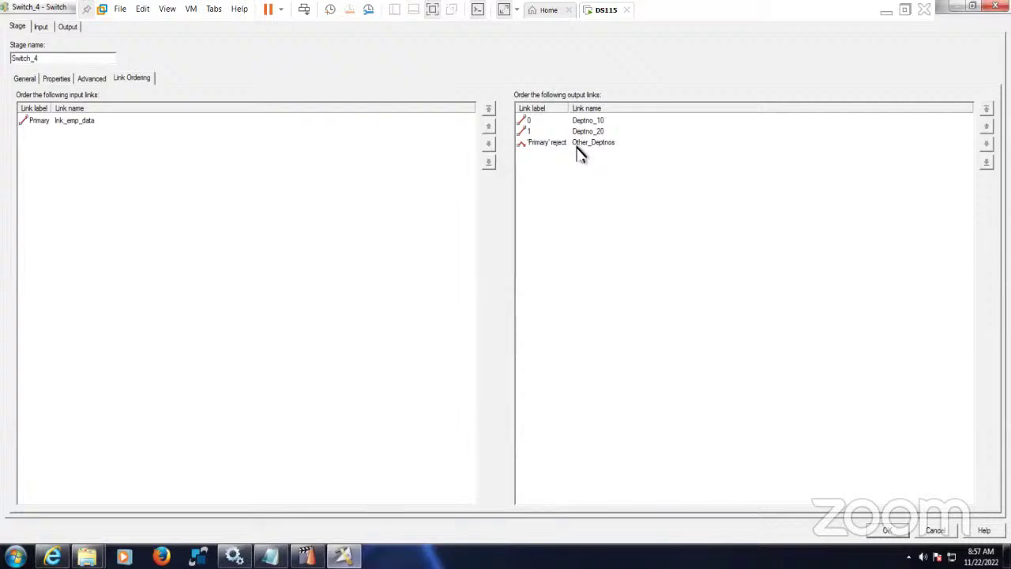
{"action": "left_click", "coordinate": [58, 80]}
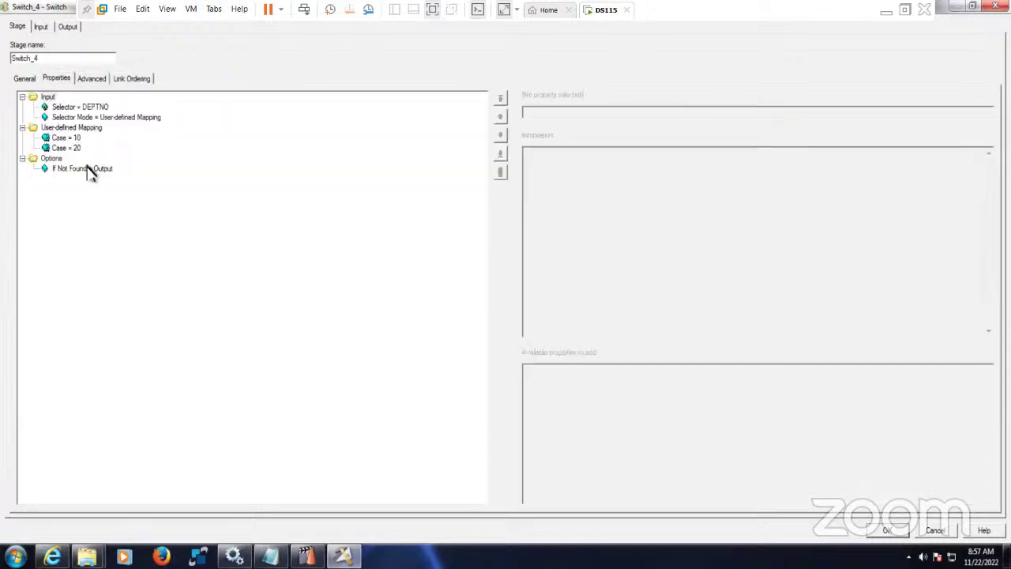
{"action": "left_click", "coordinate": [45, 27]}
{"action": "left_click", "coordinate": [92, 79]}
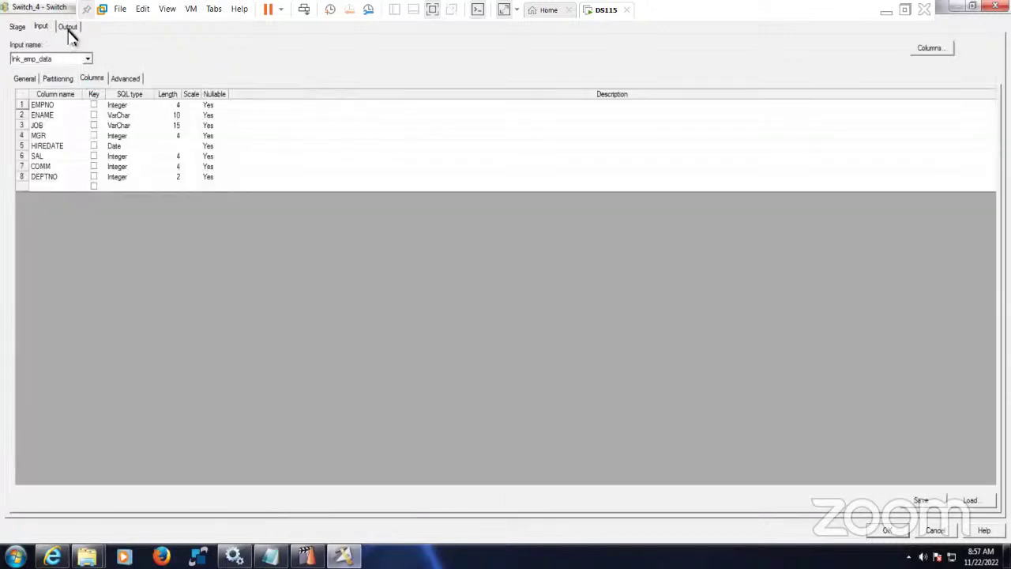
{"action": "left_click", "coordinate": [68, 28]}
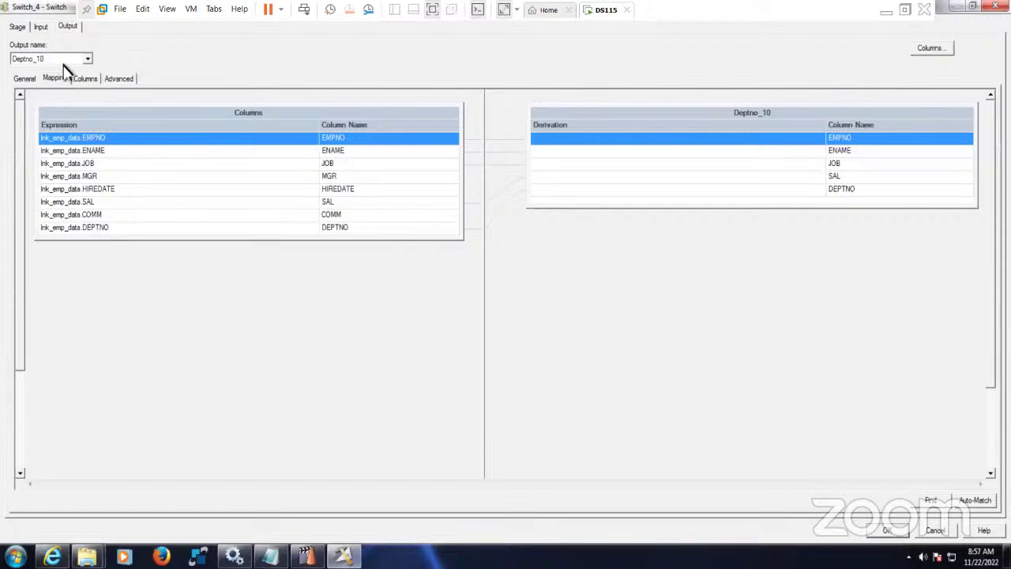
{"action": "left_click", "coordinate": [87, 59]}
{"action": "left_click", "coordinate": [68, 84]}
{"action": "left_click", "coordinate": [87, 60]}
{"action": "left_click", "coordinate": [78, 87]}
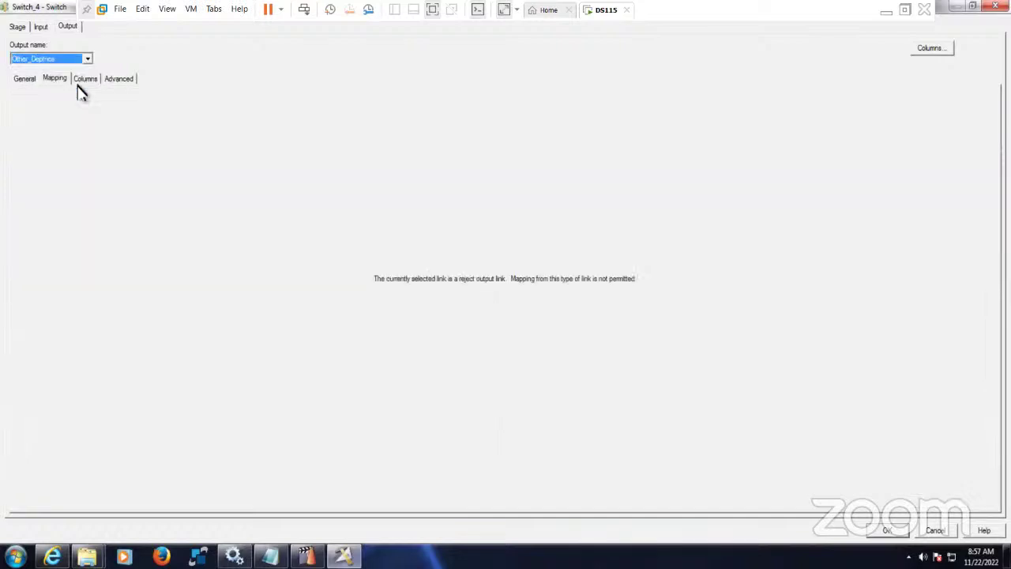
{"action": "left_click", "coordinate": [87, 81]}
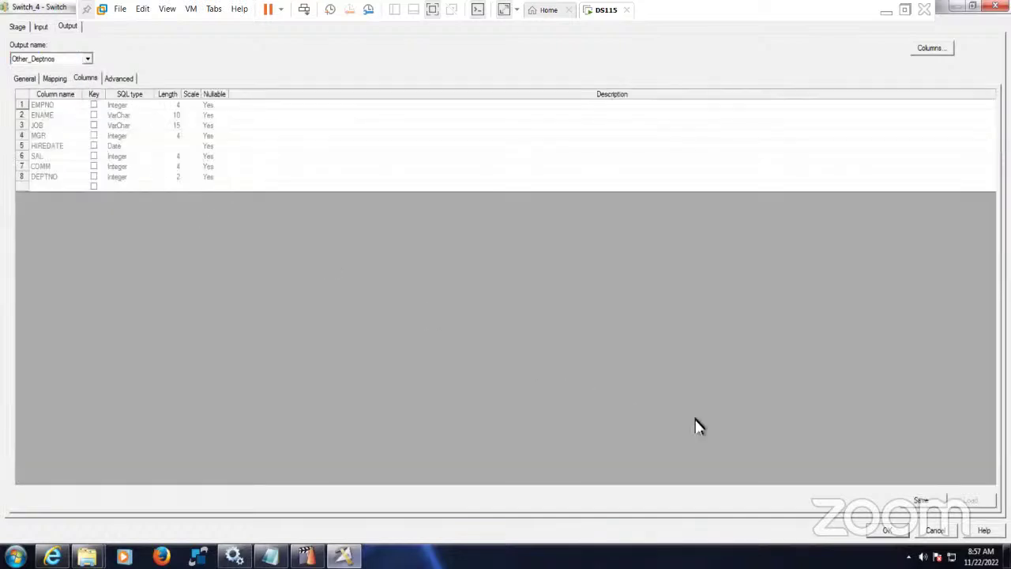
{"action": "left_click", "coordinate": [887, 530]}
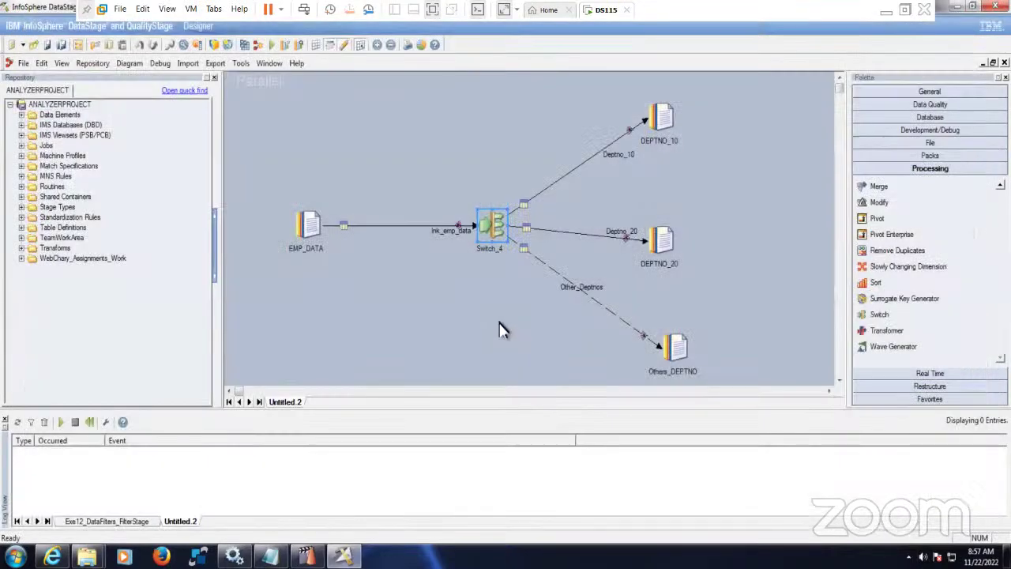
- Start compiling the job and agree to save it first
{"action": "left_click", "coordinate": [272, 45]}
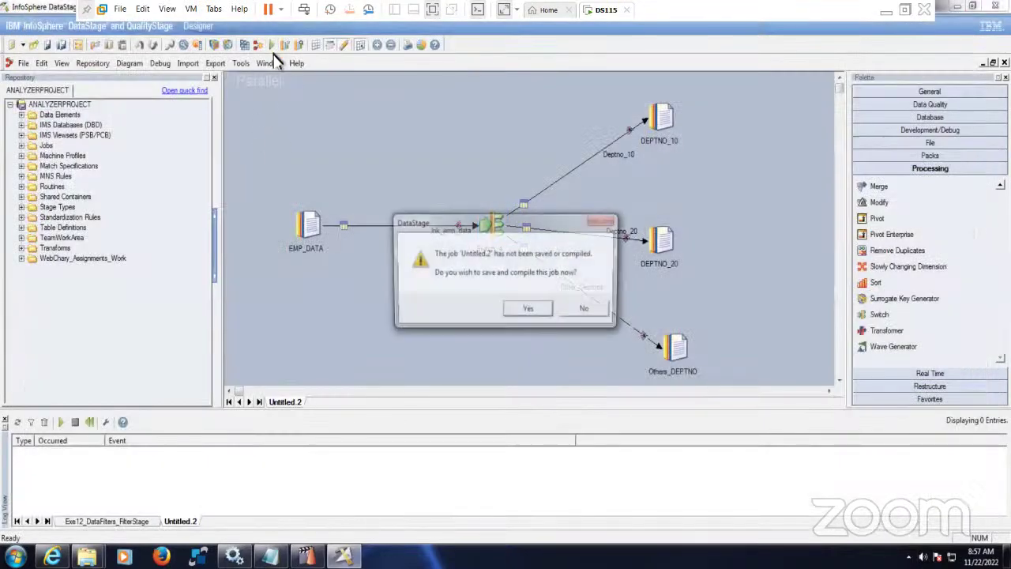
{"action": "left_click", "coordinate": [529, 310]}
{"action": "left_click", "coordinate": [479, 301]}
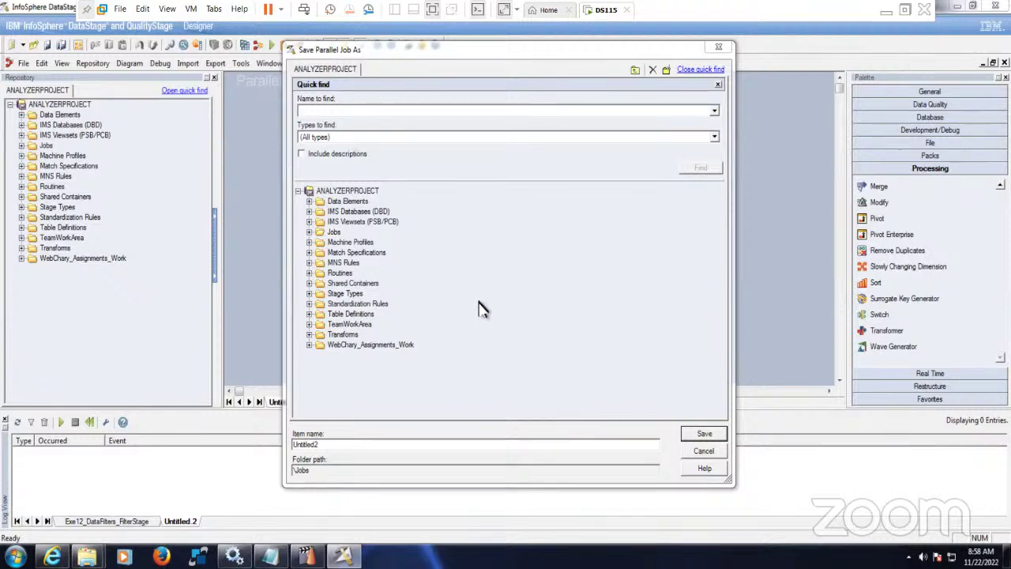
- Save the job in \Jobs as Exe13_DataFilters_SwitchStage, adapted from the Exe12 job name
{"action": "left_click", "coordinate": [310, 232]}
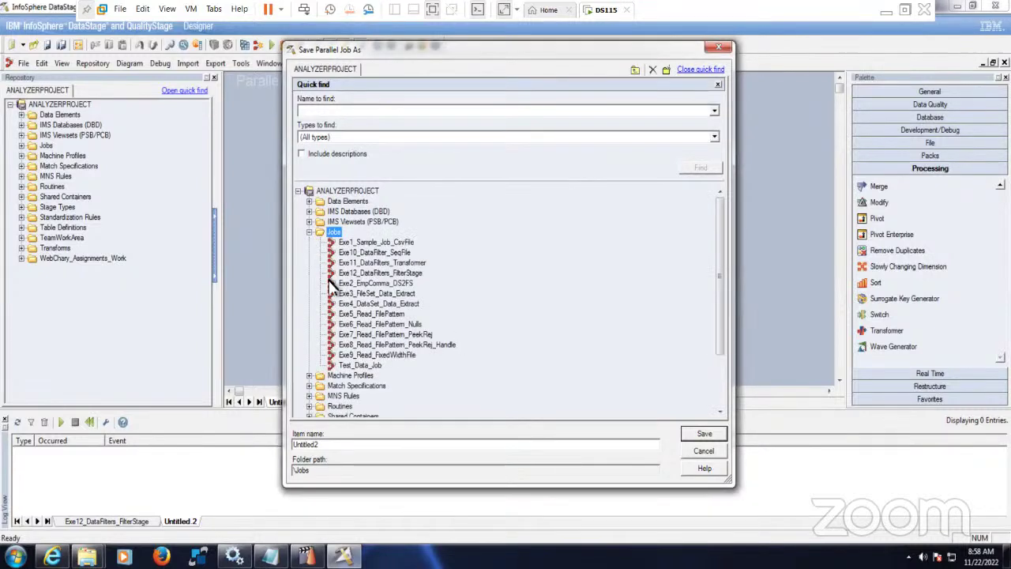
{"action": "left_click", "coordinate": [378, 273]}
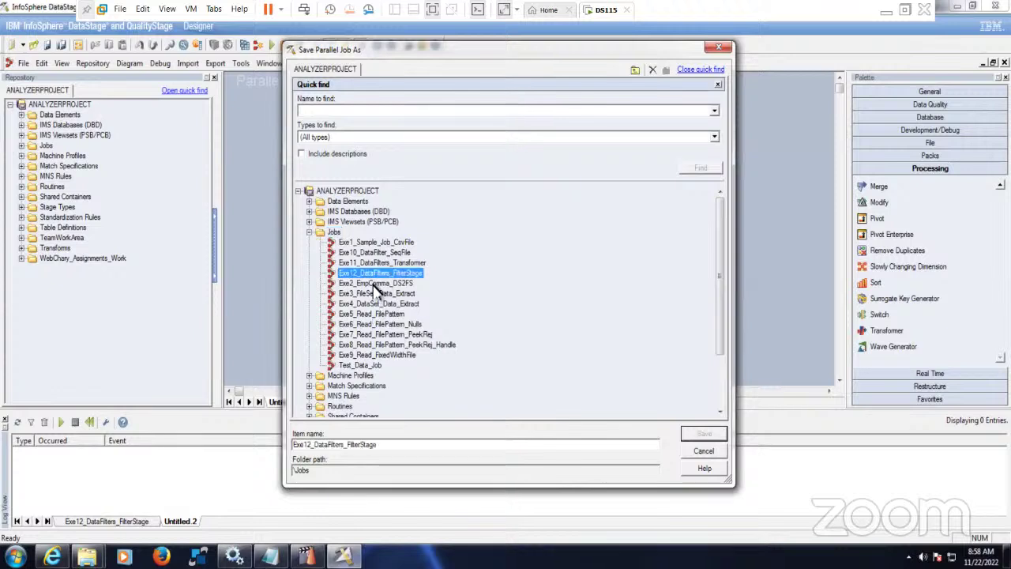
{"action": "left_click", "coordinate": [313, 444]}
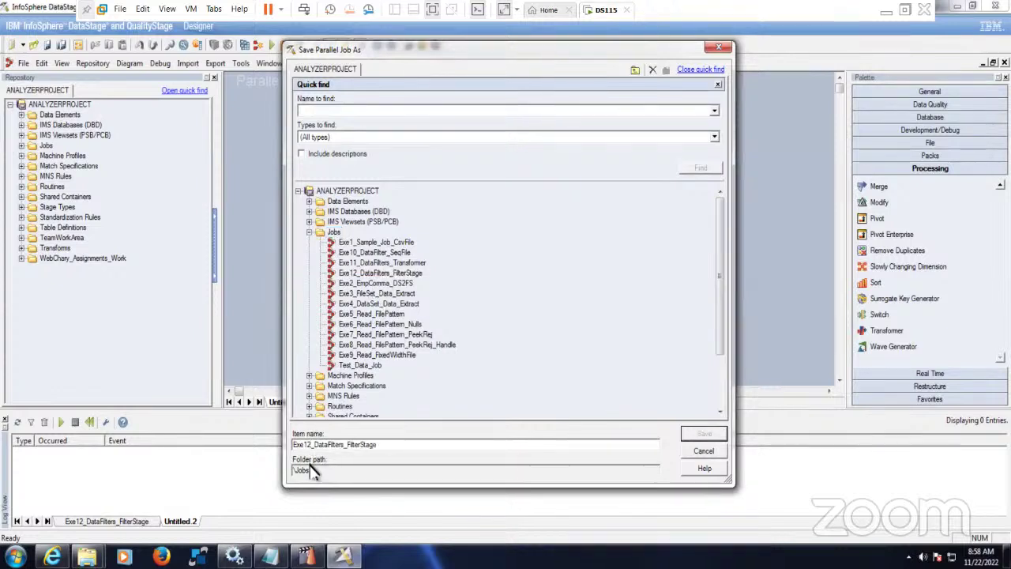
{"action": "key", "text": "BackSpace"}
{"action": "type", "text": "3"}
{"action": "key", "text": "Delete"}
{"action": "key", "text": "Delete"}
{"action": "key", "text": "Delete"}
{"action": "key", "text": "Delete"}
{"action": "key", "text": "Delete"}
{"action": "key", "text": "Delete"}
{"action": "type", "text": "Switch"}
{"action": "left_click", "coordinate": [704, 441]}
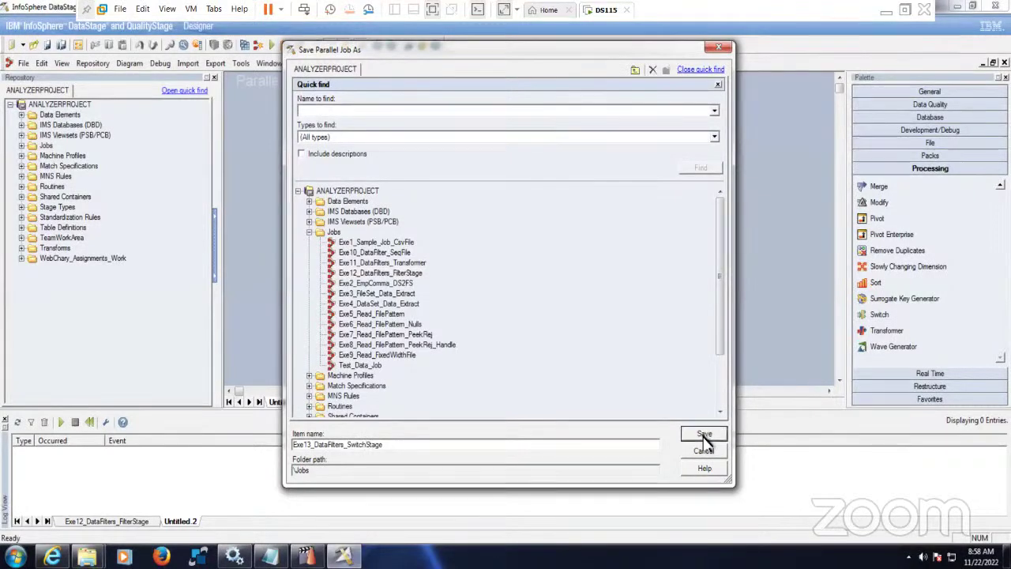
{"action": "left_click", "coordinate": [704, 437]}
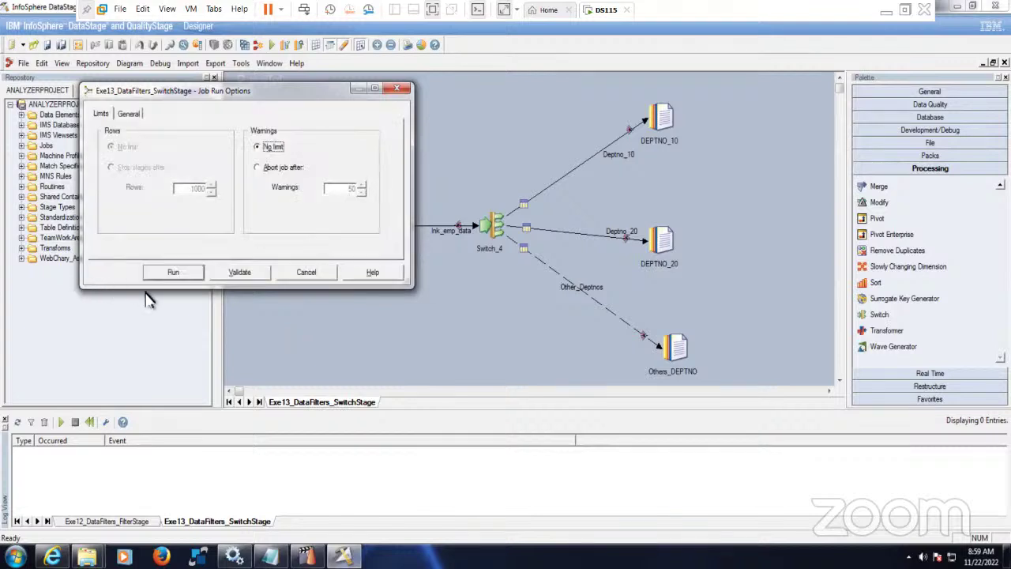
- Start a run of the compiled Exe13_DataFilters_SwitchStage job
{"action": "left_click", "coordinate": [173, 272]}
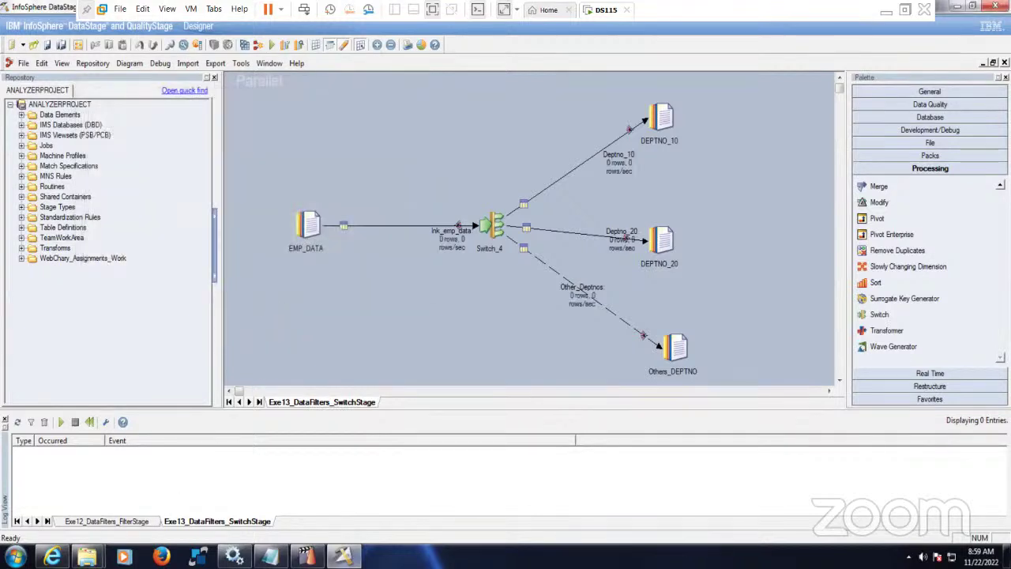
- Clear the file selection in the Target folder window and return to the job design
{"action": "mouse_move", "coordinate": [89, 557]}
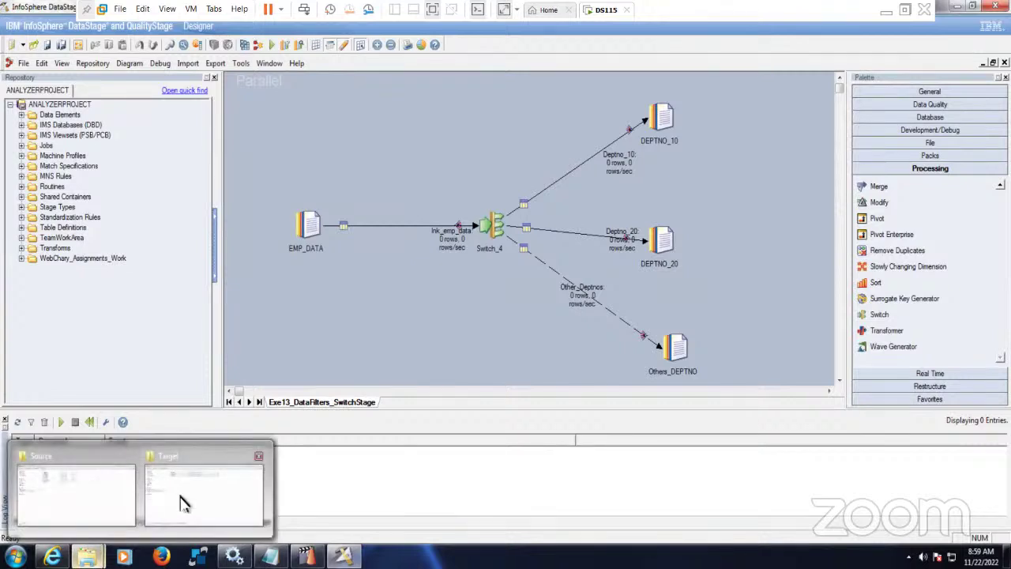
{"action": "left_click", "coordinate": [180, 502]}
{"action": "left_click", "coordinate": [255, 223]}
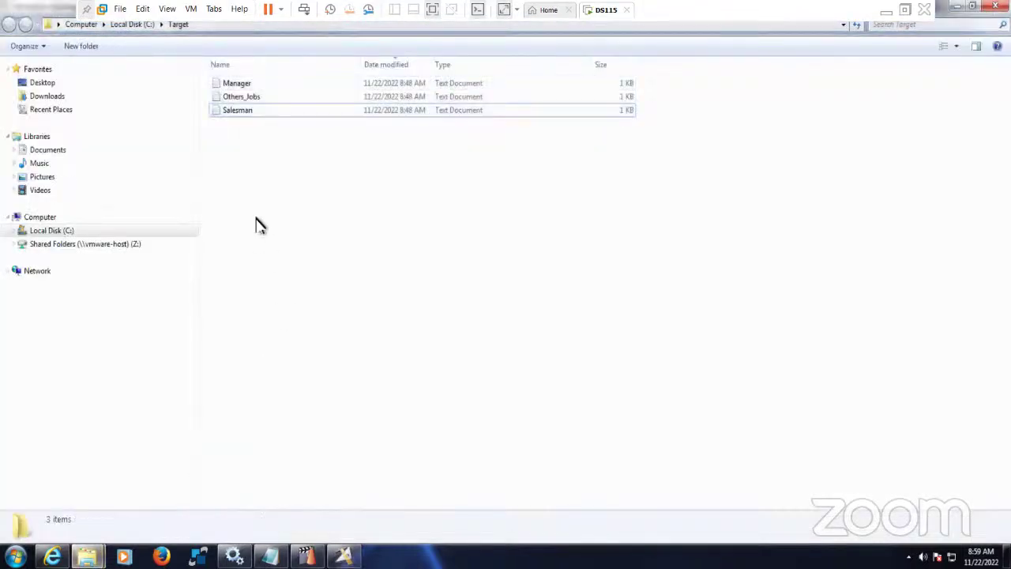
{"action": "left_click", "coordinate": [344, 557]}
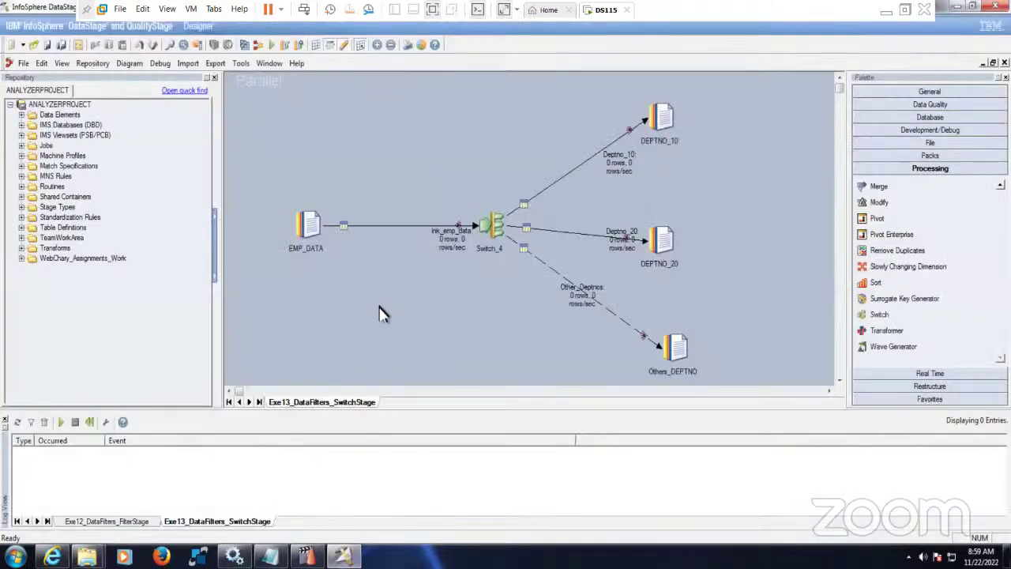
- Enlarge the log panel, run the job, and reposition the Deptno_20 link label
{"action": "left_click_drag", "start_coordinate": [397, 415], "coordinate": [407, 355]}
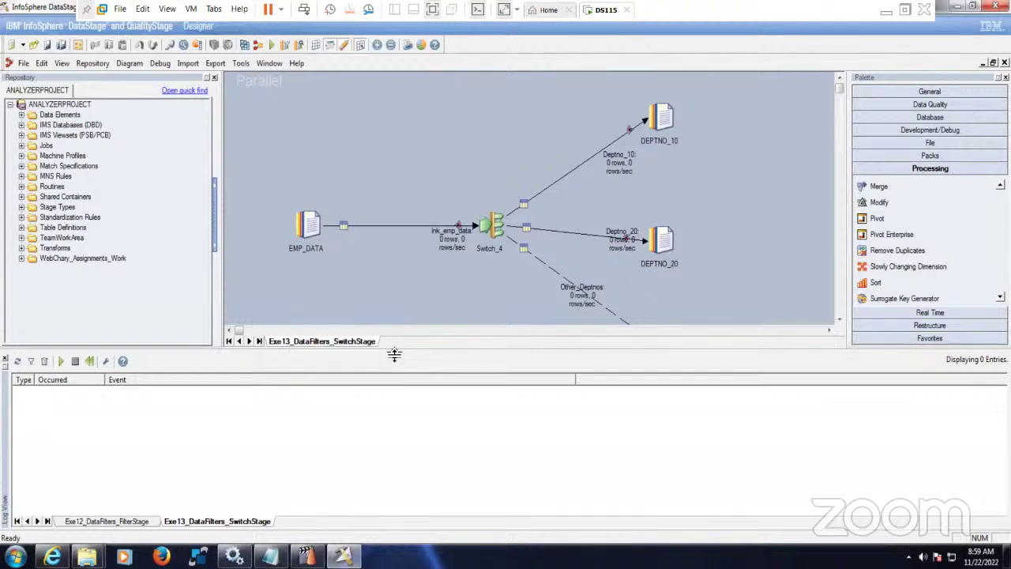
{"action": "left_click", "coordinate": [271, 45]}
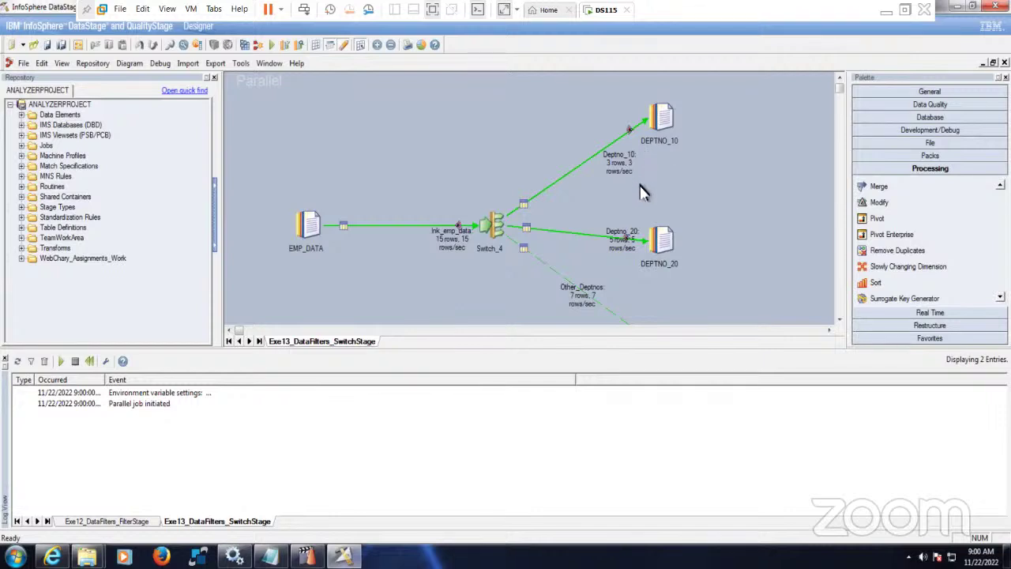
{"action": "left_click_drag", "start_coordinate": [620, 251], "coordinate": [596, 258]}
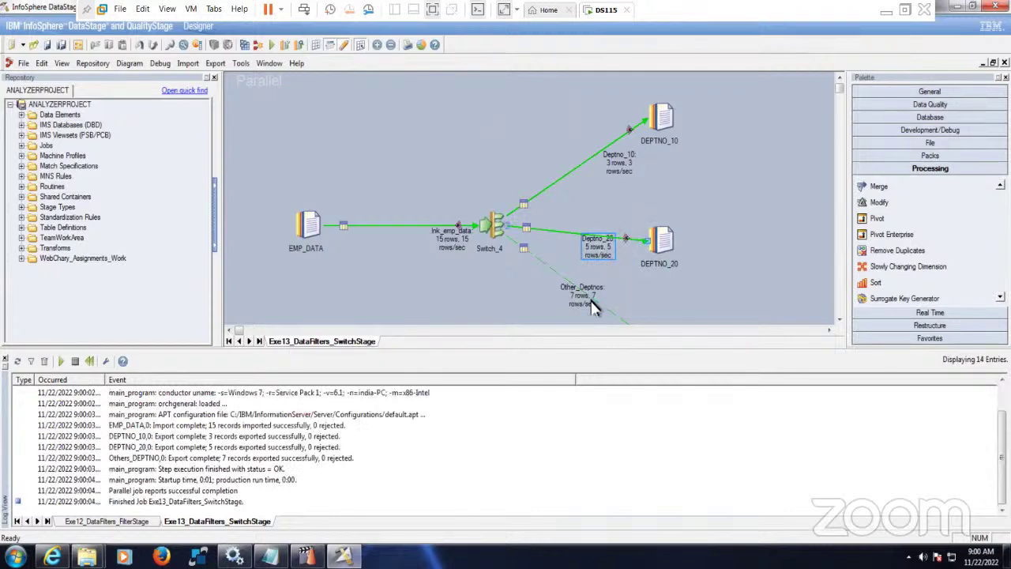
{"action": "left_click", "coordinate": [670, 117]}
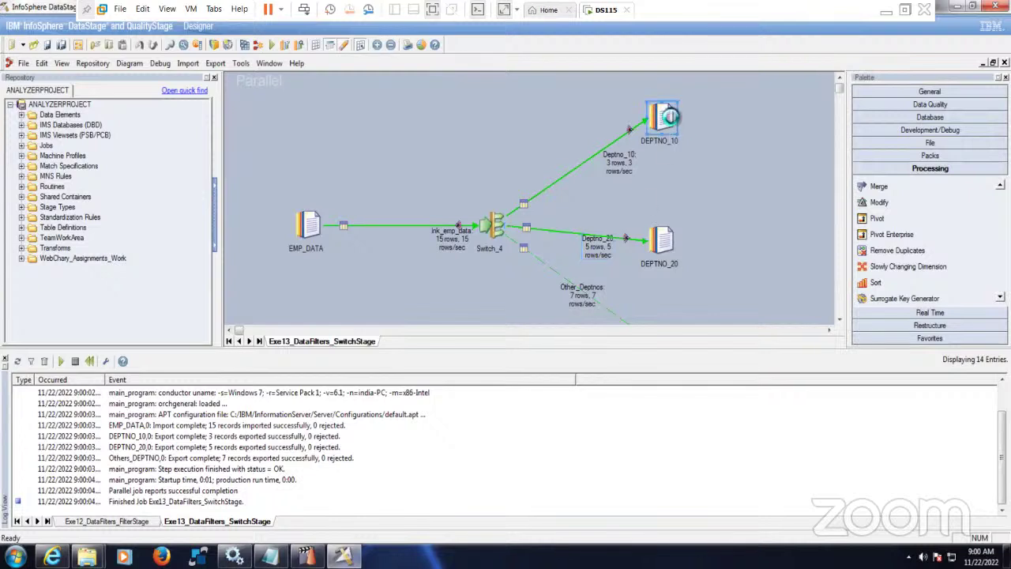
- Change the DEPTNO_10 target's file name from Manager.txt to Deptno_10.txt
{"action": "double_click", "coordinate": [670, 117]}
{"action": "left_click", "coordinate": [115, 107]}
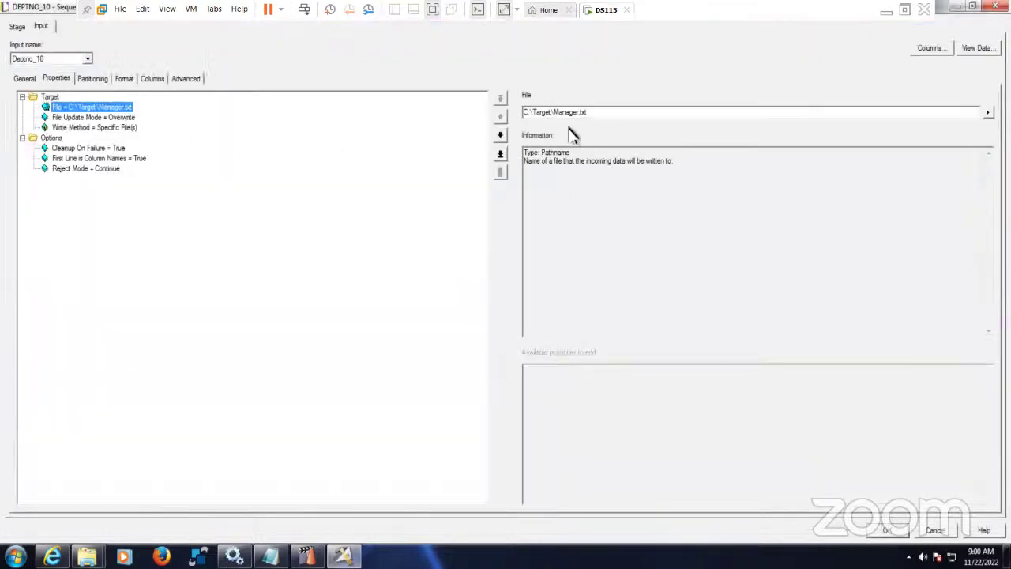
{"action": "left_click_drag", "start_coordinate": [555, 113], "coordinate": [700, 115]}
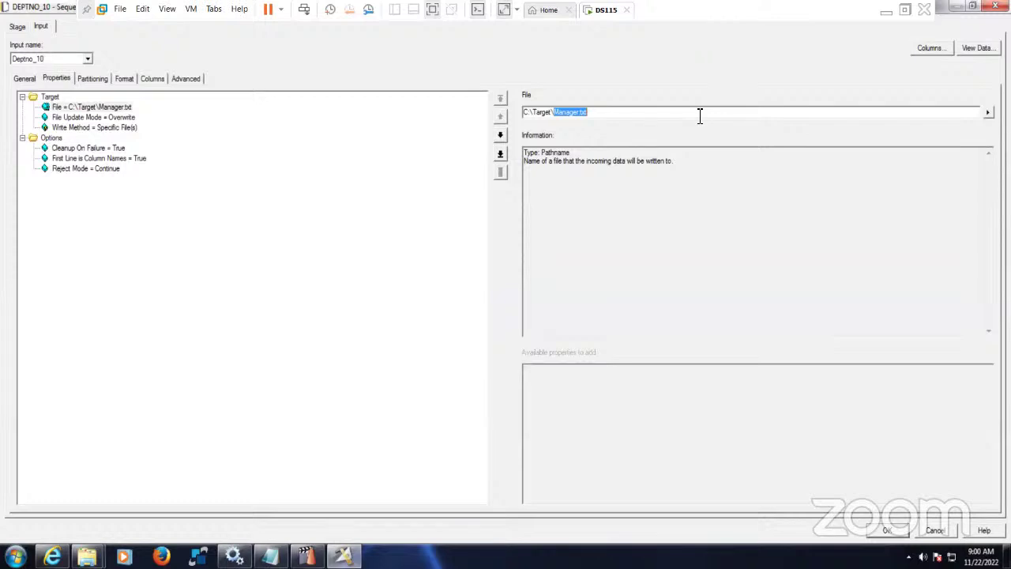
{"action": "type", "text": "DE"}
{"action": "key", "text": "BackSpace"}
{"action": "type", "text": "eptno_10.txt"}
{"action": "key", "text": "ctrl+a"}
{"action": "key", "text": "ctrl+c"}
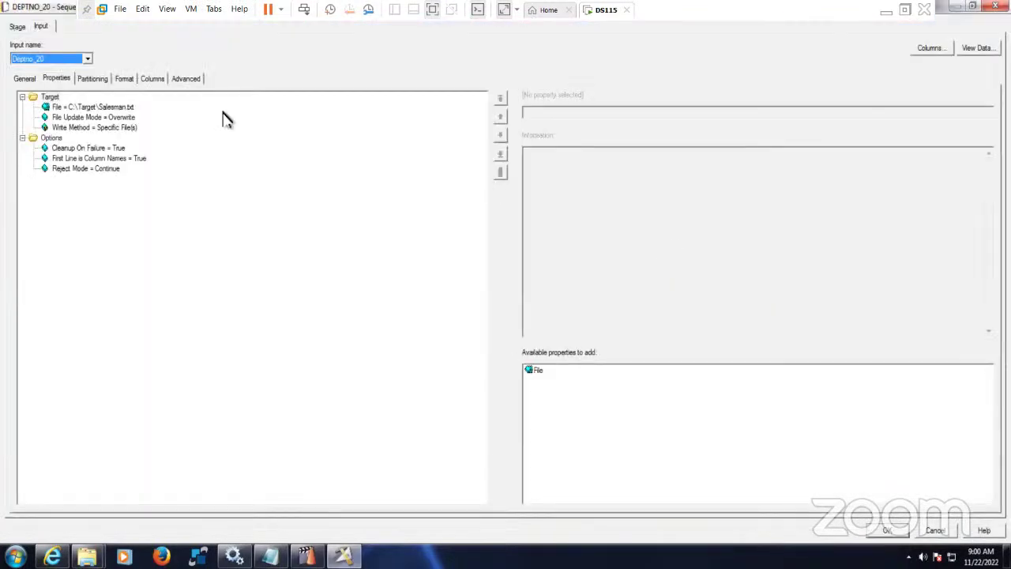
- Set the DEPTNO_20 target's file path to Deptno_20.txt, replacing Salesman.txt
{"action": "left_click", "coordinate": [111, 108]}
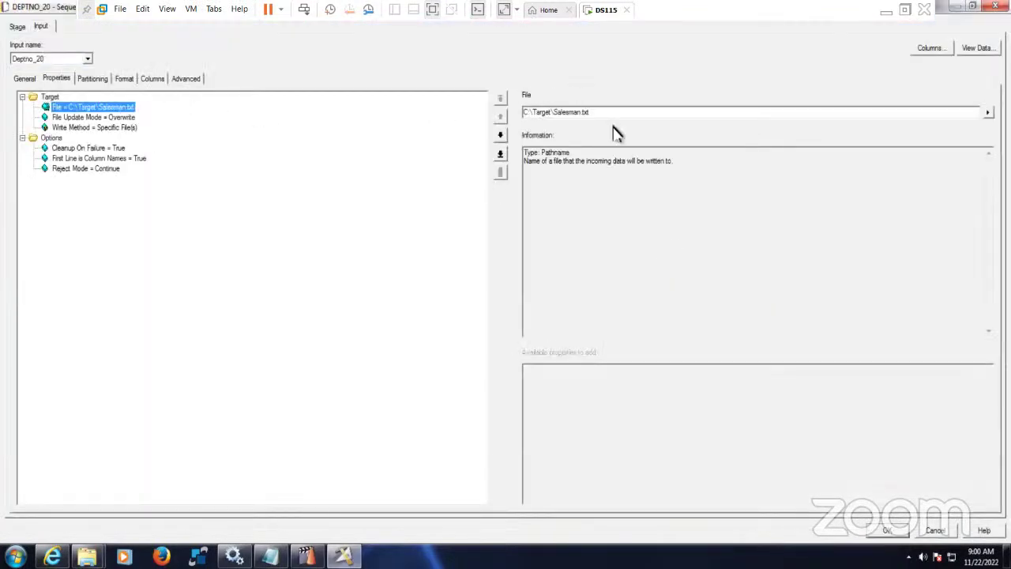
{"action": "left_click", "coordinate": [643, 115]}
{"action": "key", "text": "ctrl+v"}
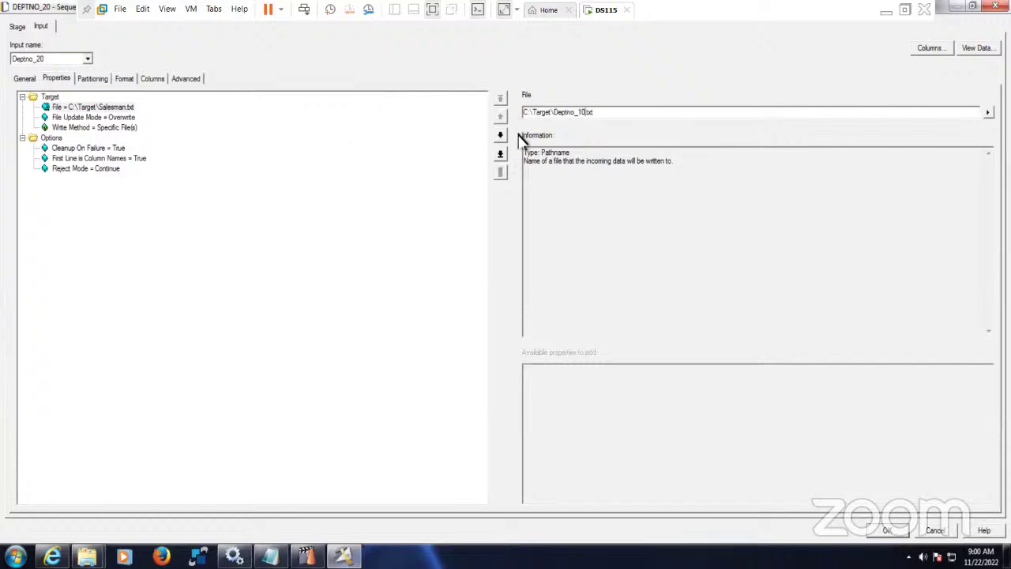
{"action": "left_click", "coordinate": [580, 112]}
{"action": "key", "text": "BackSpace"}
{"action": "type", "text": "2"}
{"action": "left_click", "coordinate": [886, 530]}
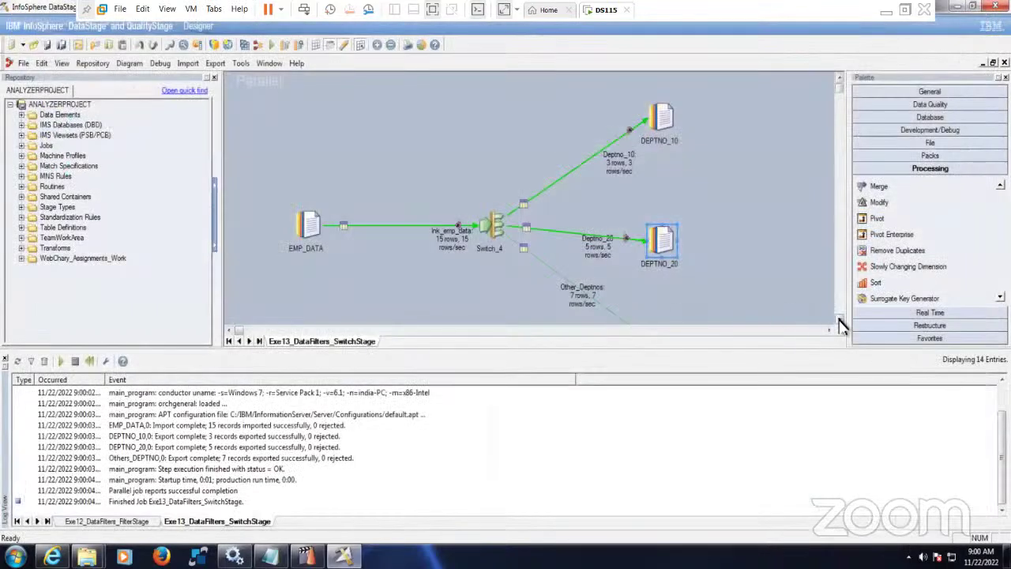
- Point the Others_DEPTNO target to C:\Target\Others_deptno.txt instead of the Jobs.txt file
{"action": "left_click", "coordinate": [840, 320]}
{"action": "double_click", "coordinate": [671, 272]}
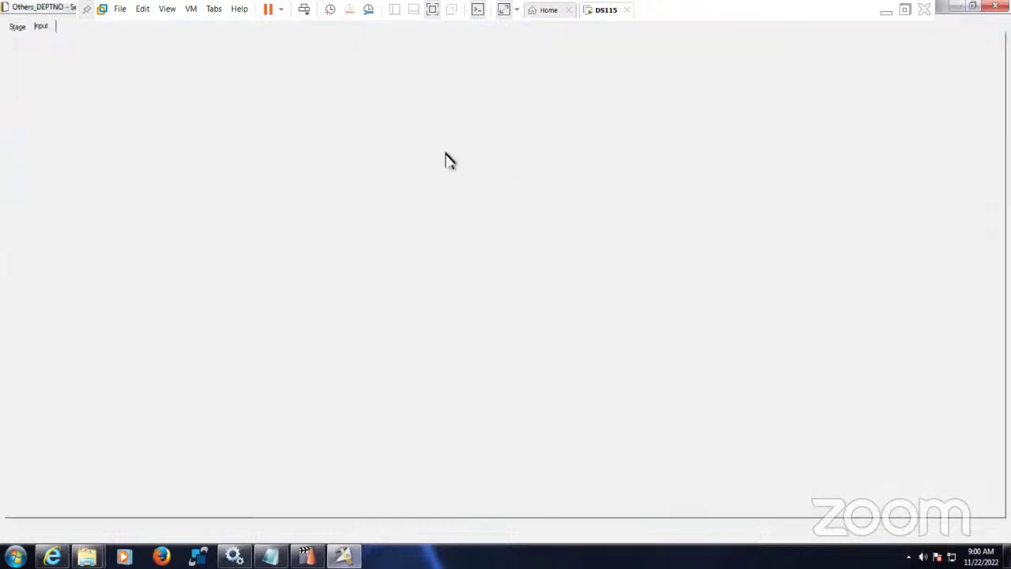
{"action": "left_click", "coordinate": [115, 107]}
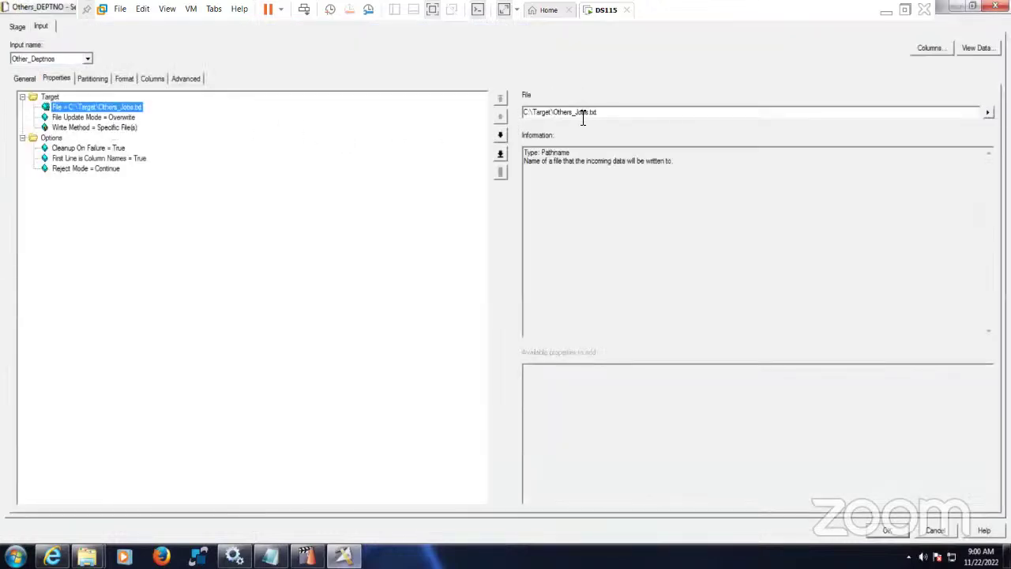
{"action": "left_click_drag", "start_coordinate": [577, 113], "coordinate": [666, 115]}
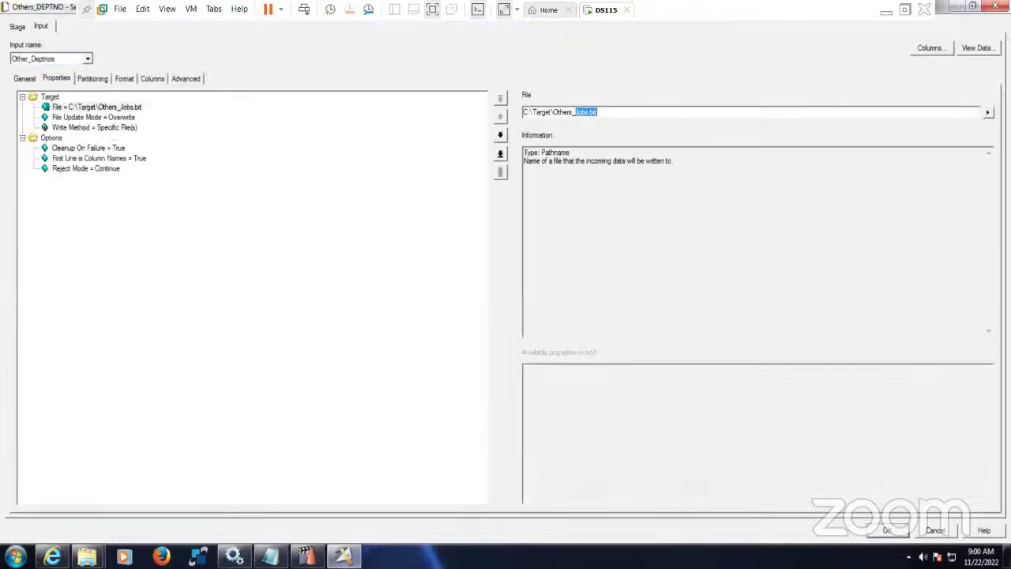
{"action": "type", "text": "deptno.txt"}
{"action": "left_click", "coordinate": [886, 530]}
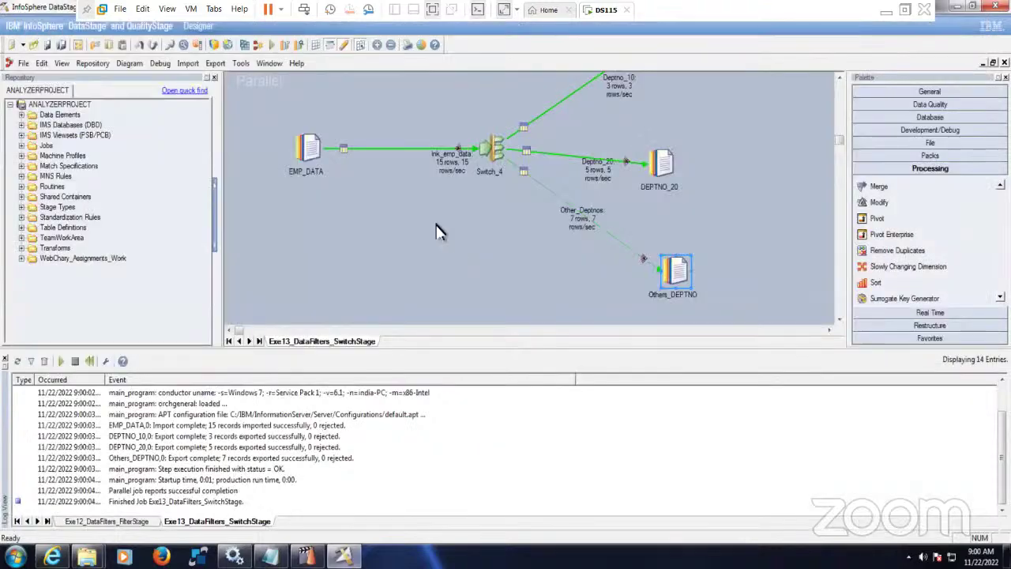
- Run the job, agreeing to save and compile first, then switch to the Target folder
{"action": "left_click", "coordinate": [271, 45]}
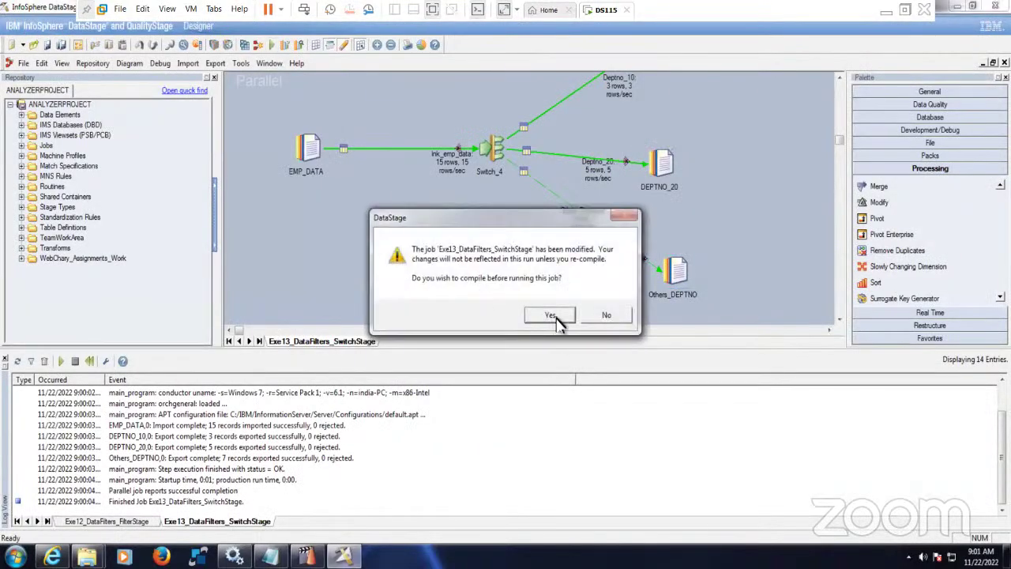
{"action": "left_click", "coordinate": [553, 316]}
{"action": "left_click", "coordinate": [495, 303]}
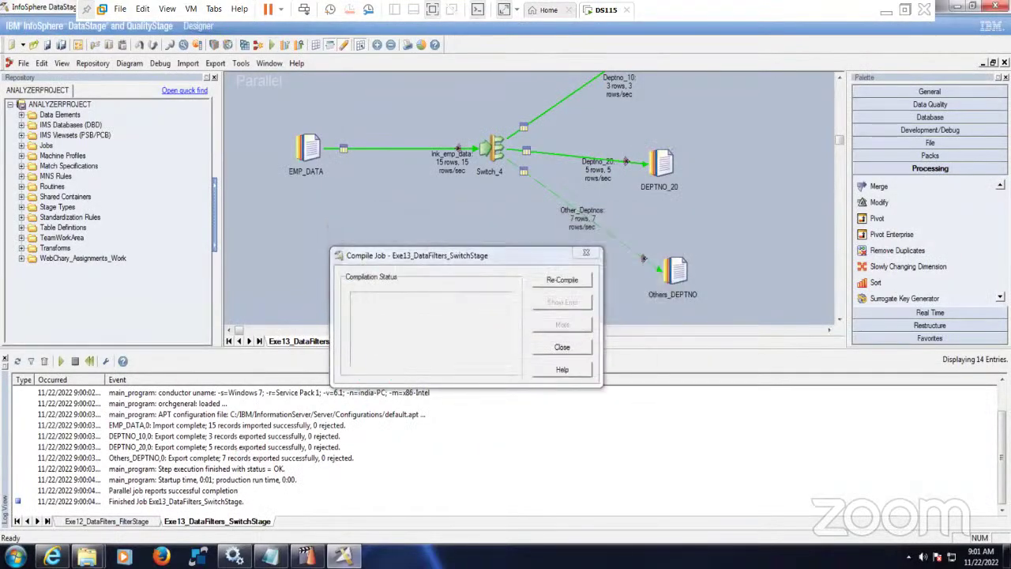
{"action": "mouse_move", "coordinate": [87, 557]}
{"action": "left_click", "coordinate": [189, 511]}
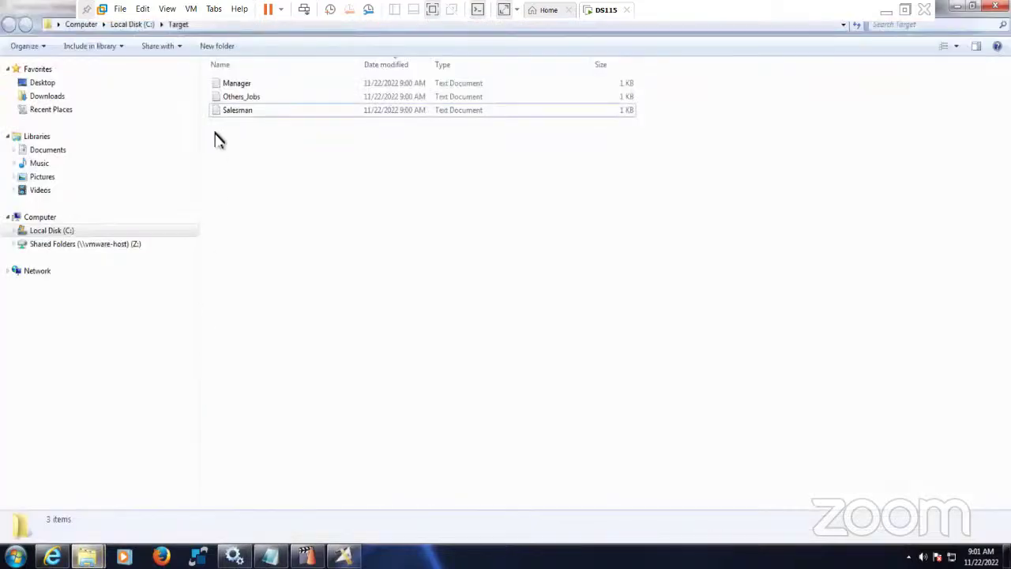
- Open and close the old Manager, Others_Jobs and Salesman output files to review them
{"action": "double_click", "coordinate": [240, 86]}
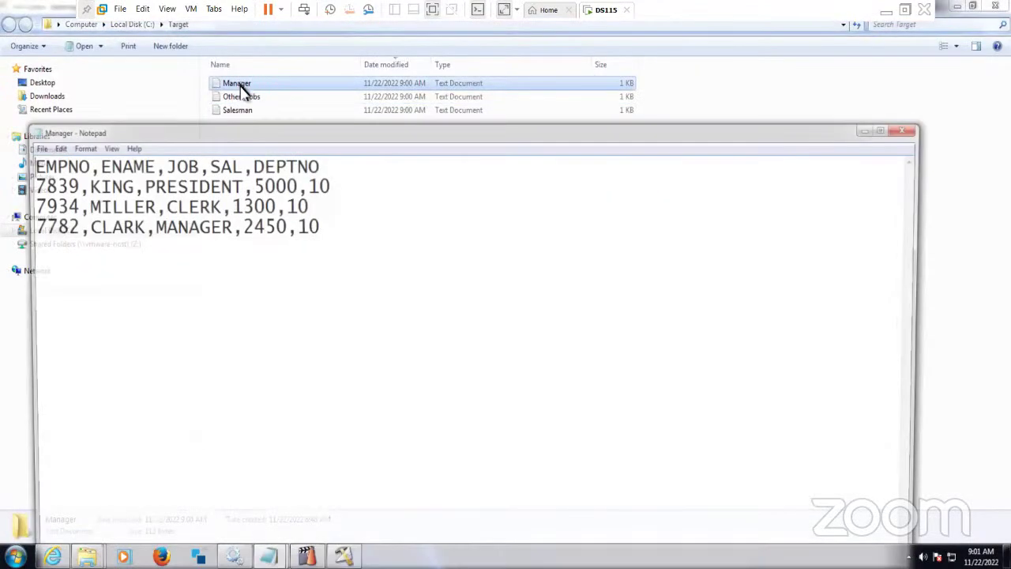
{"action": "left_click", "coordinate": [912, 128]}
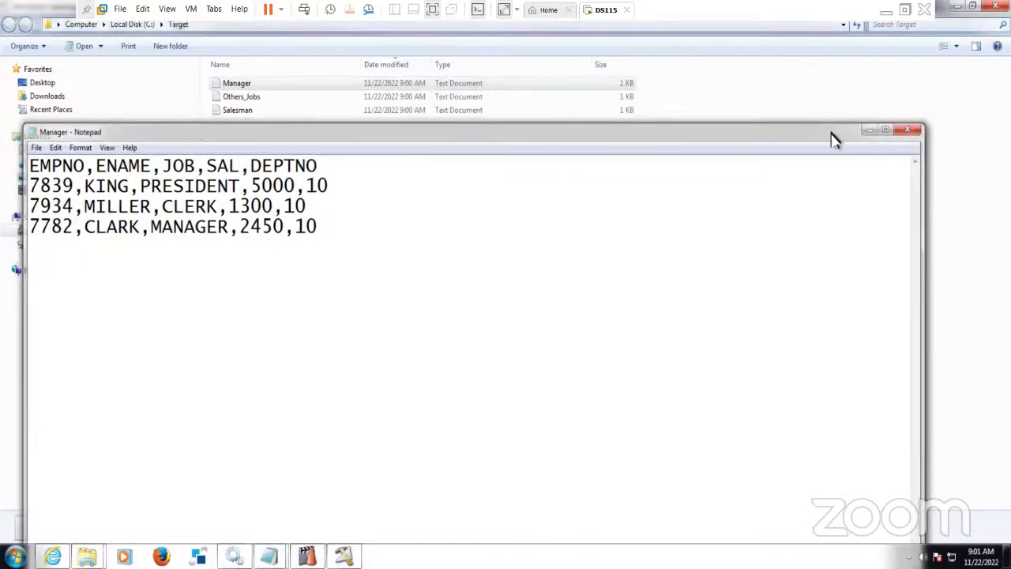
{"action": "left_click", "coordinate": [241, 98]}
{"action": "double_click", "coordinate": [241, 98]}
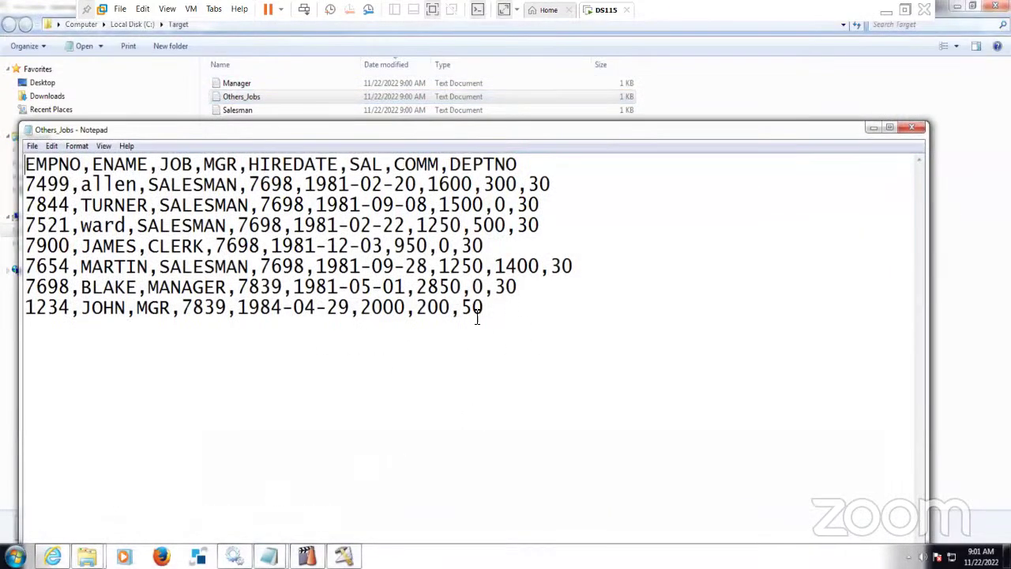
{"action": "left_click", "coordinate": [912, 129]}
{"action": "double_click", "coordinate": [273, 112]}
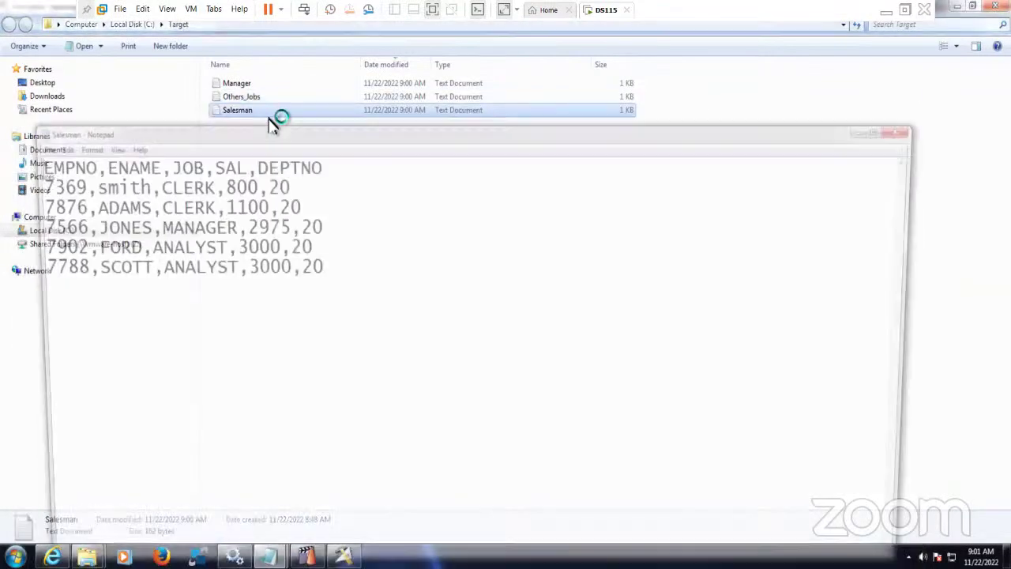
{"action": "left_click", "coordinate": [915, 131]}
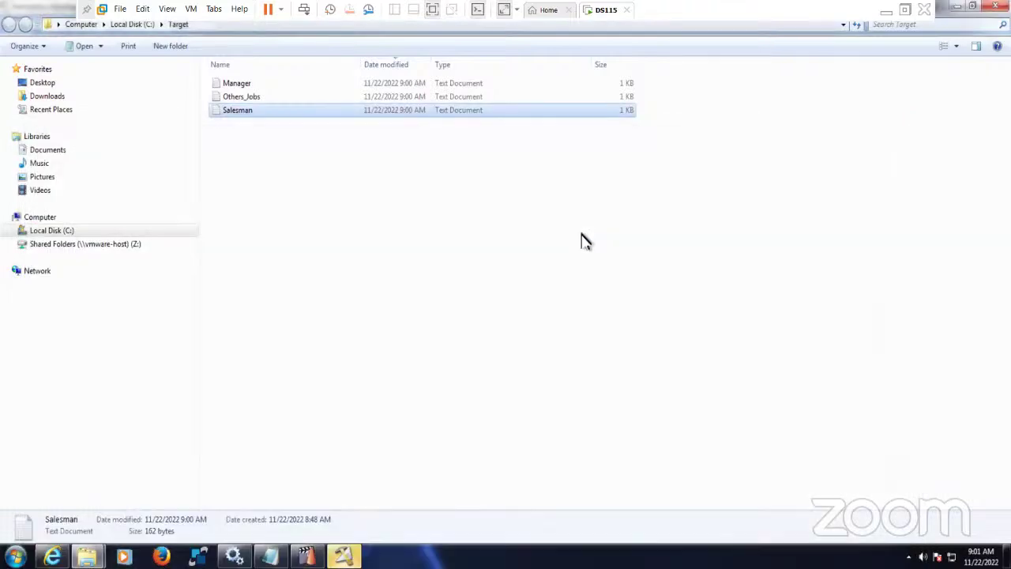
- Permanently delete all three old output files, then start the job run in Designer
{"action": "left_click", "coordinate": [582, 241]}
{"action": "key", "text": "ctrl+a"}
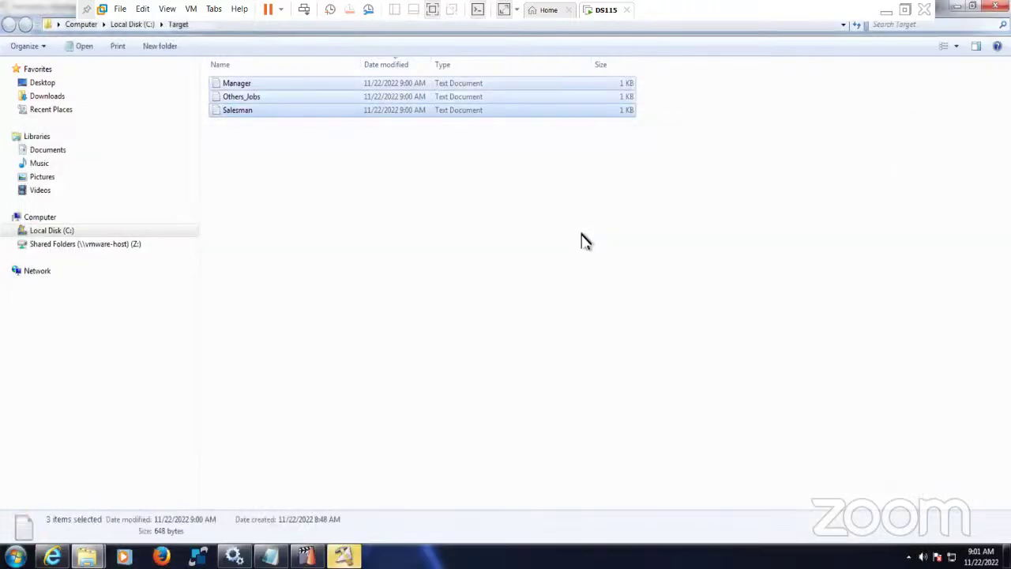
{"action": "key", "text": "shift+Delete"}
{"action": "left_click", "coordinate": [567, 289]}
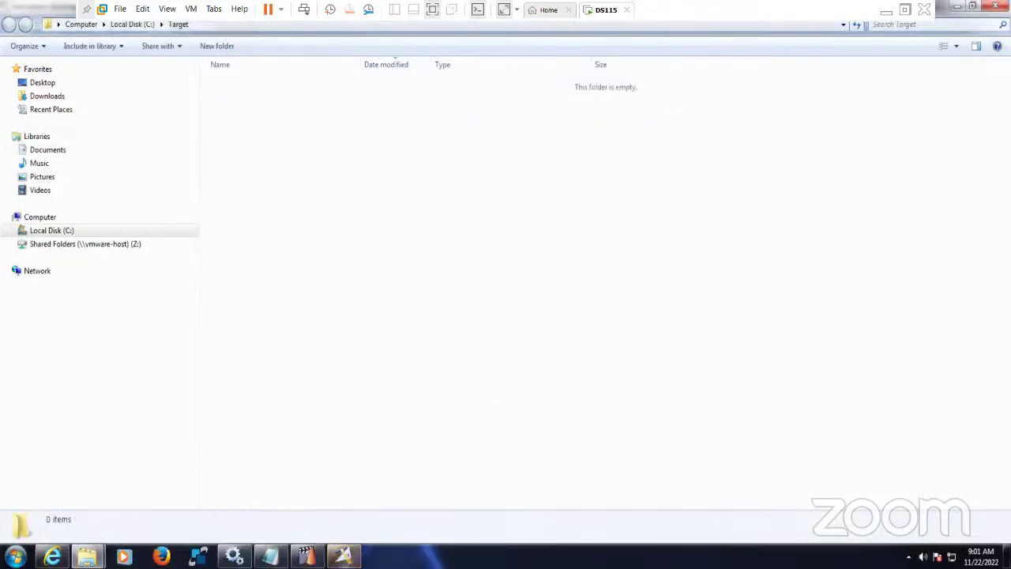
{"action": "key", "text": "alt+Tab"}
{"action": "left_click", "coordinate": [189, 277]}
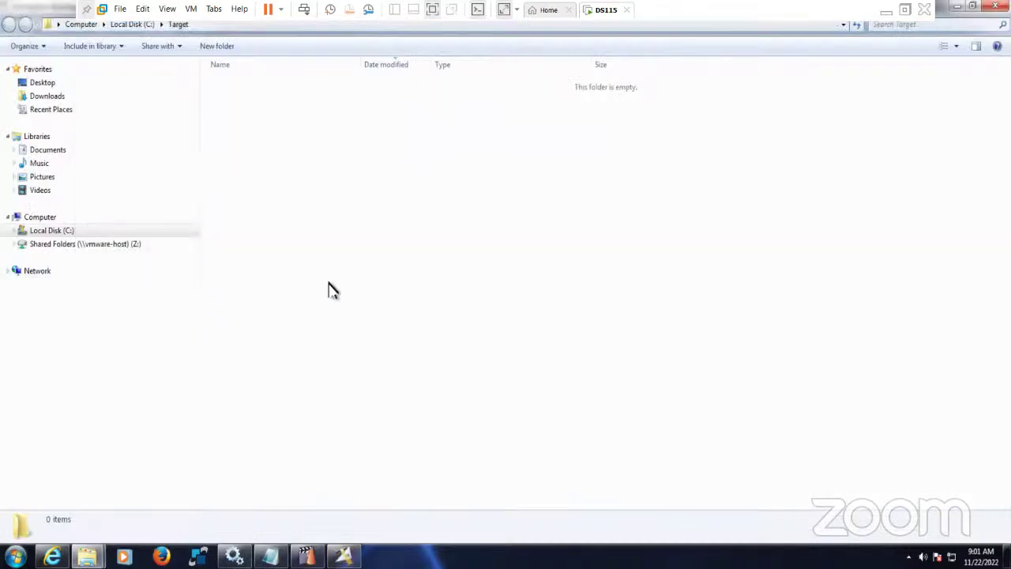
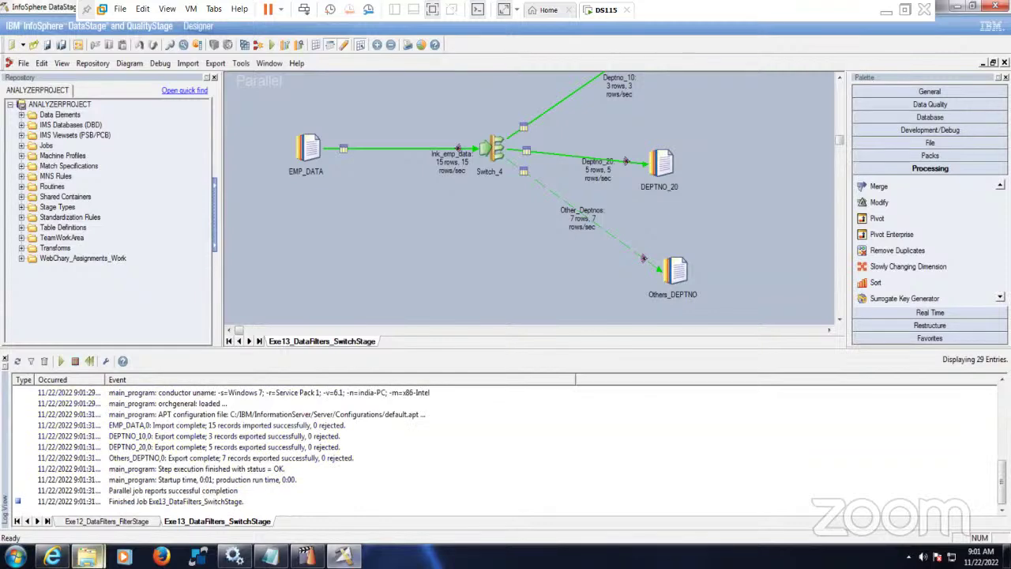
- View and close the Deptno_10, Deptno_20 and Others_deptno output files from C:\Target in Notepad
{"action": "mouse_move", "coordinate": [87, 556]}
{"action": "left_click", "coordinate": [215, 499]}
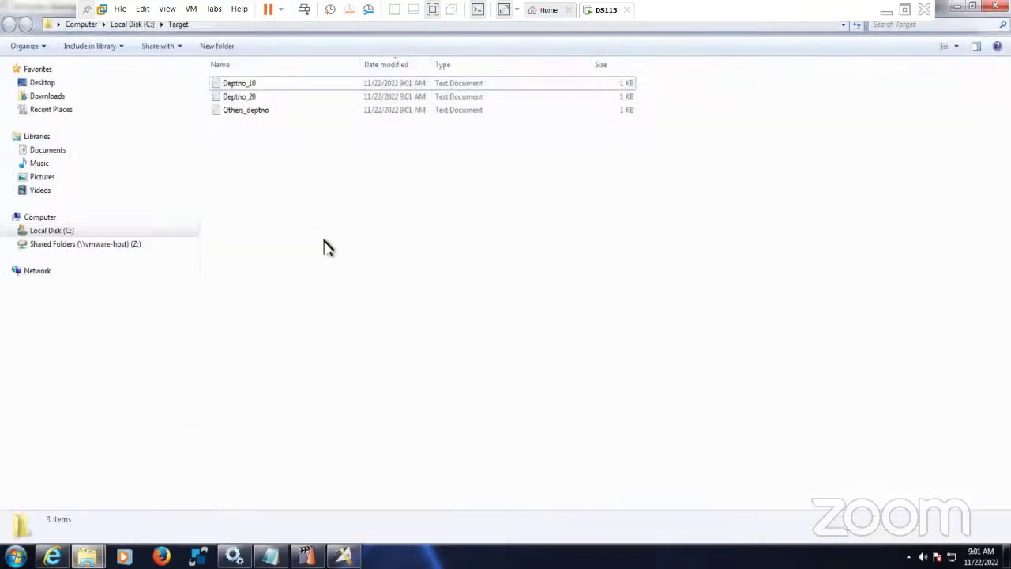
{"action": "double_click", "coordinate": [245, 85]}
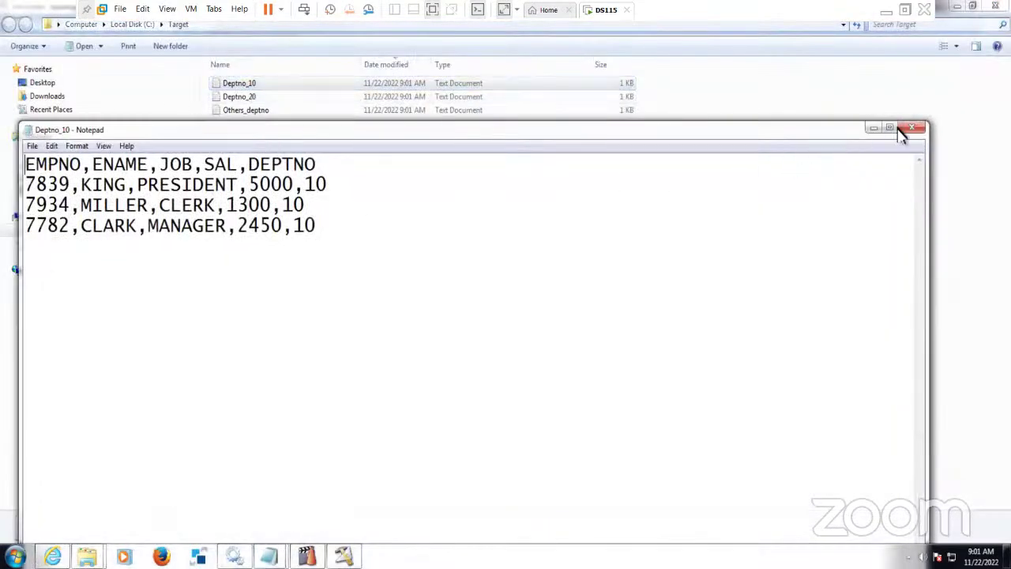
{"action": "left_click", "coordinate": [903, 135]}
{"action": "double_click", "coordinate": [245, 97]}
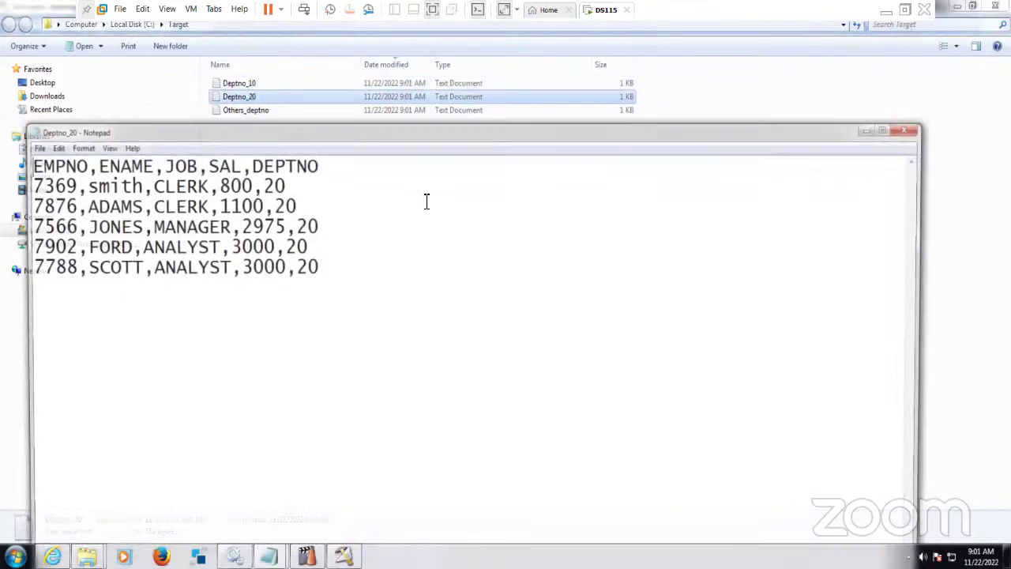
{"action": "left_click", "coordinate": [907, 131]}
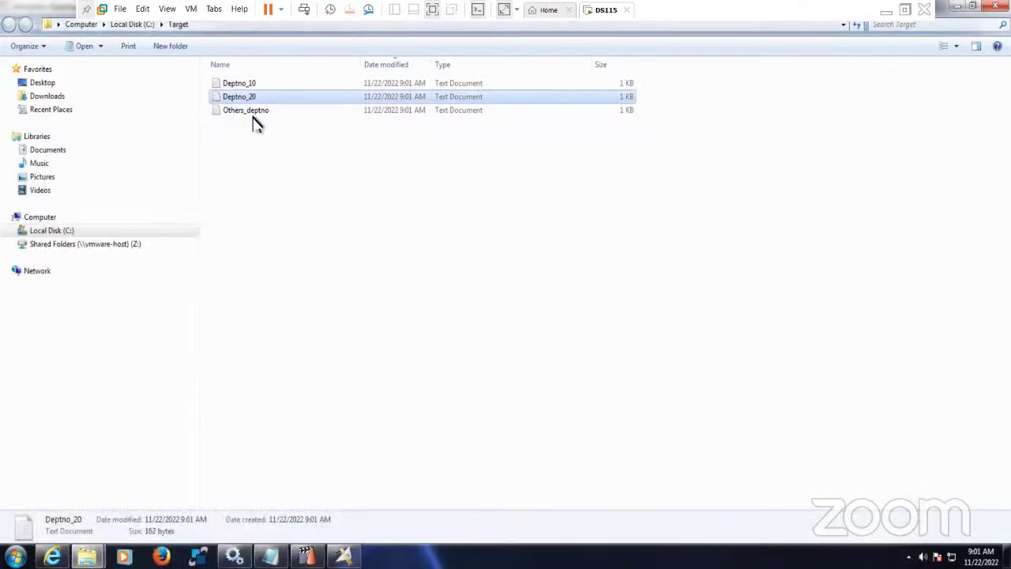
{"action": "double_click", "coordinate": [254, 115]}
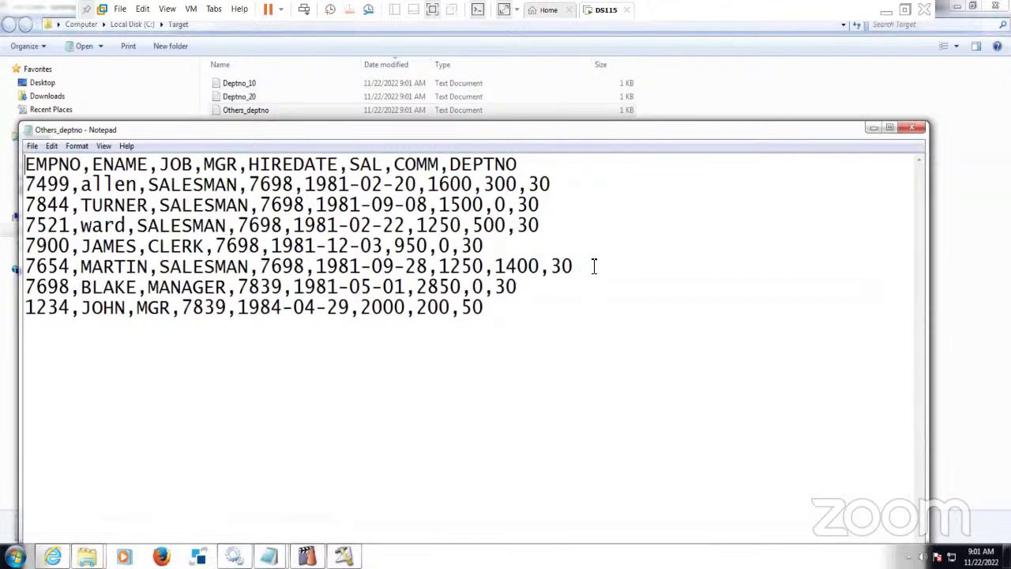
{"action": "left_click", "coordinate": [912, 128]}
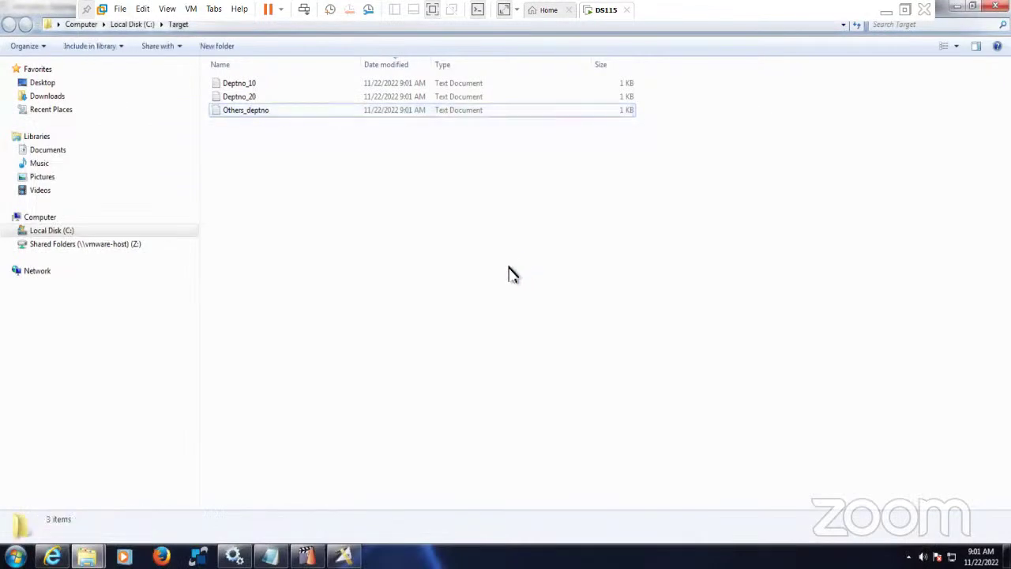
- Reopen Others_deptno to inspect its department 30 and 50 rows, then return to the host desktop
{"action": "left_click", "coordinate": [248, 117]}
{"action": "double_click", "coordinate": [248, 117]}
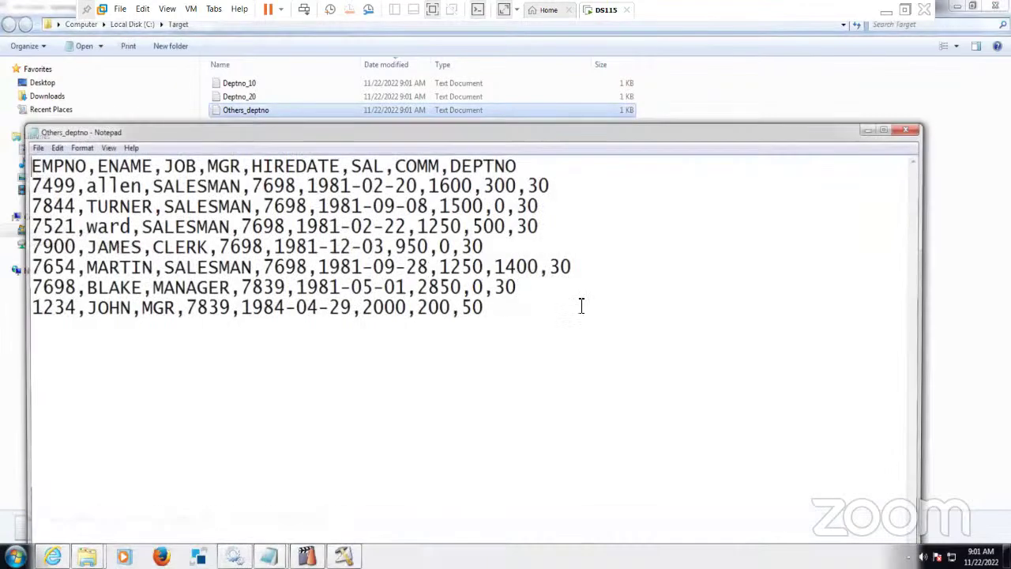
{"action": "left_click_drag", "start_coordinate": [528, 290], "coordinate": [26, 164]}
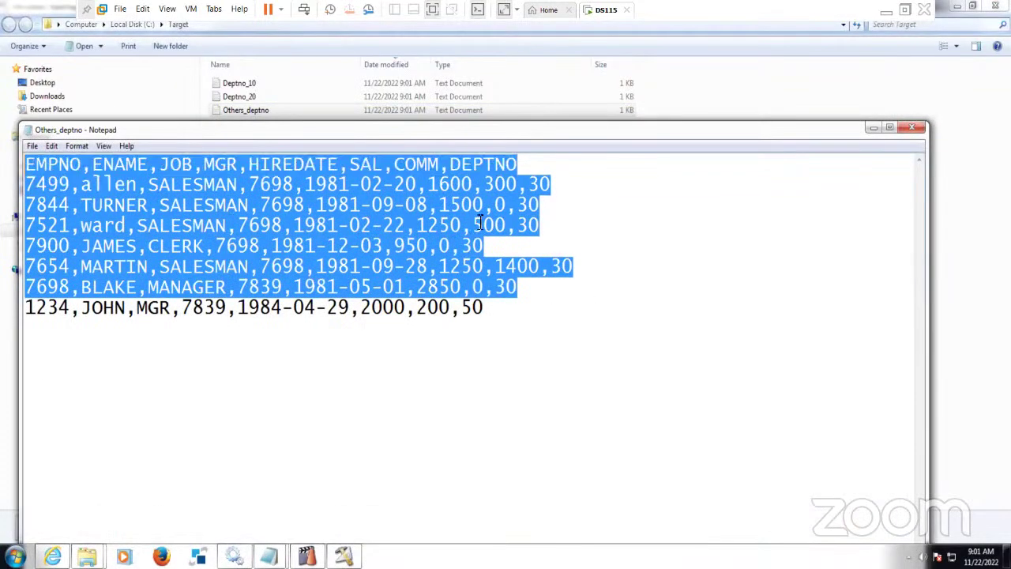
{"action": "left_click", "coordinate": [523, 227]}
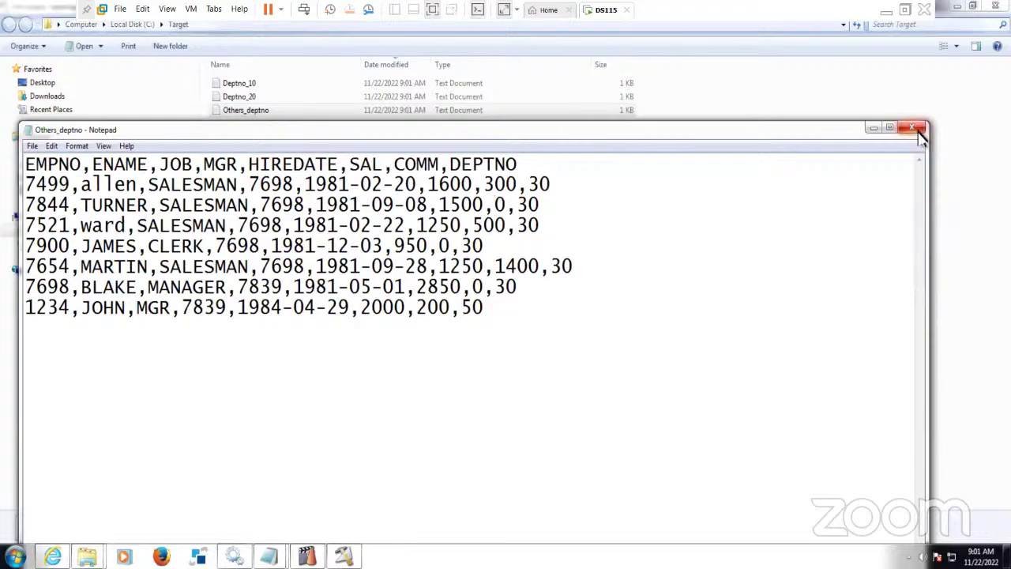
{"action": "left_click", "coordinate": [912, 127]}
{"action": "left_click", "coordinate": [882, 11]}
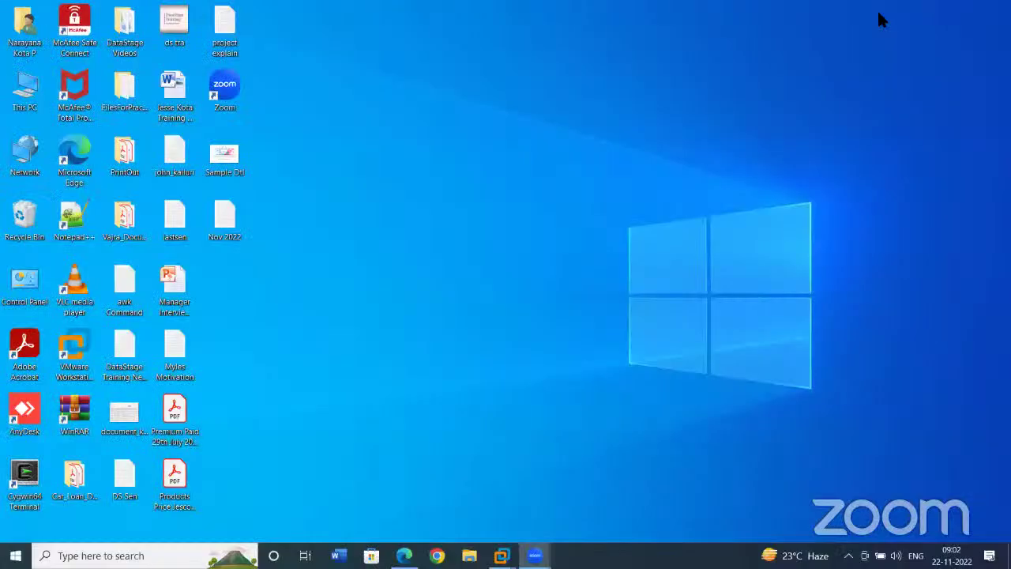
- Restore the DS115 virtual machine and review stage list items 4 and 5 in the class notes
{"action": "mouse_move", "coordinate": [502, 555]}
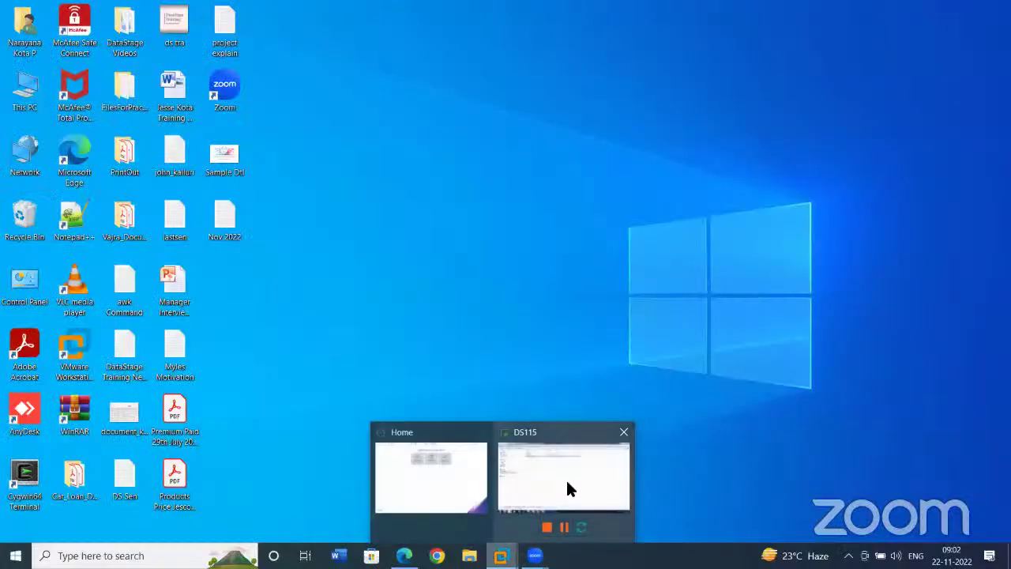
{"action": "left_click", "coordinate": [569, 486]}
{"action": "left_click", "coordinate": [270, 556]}
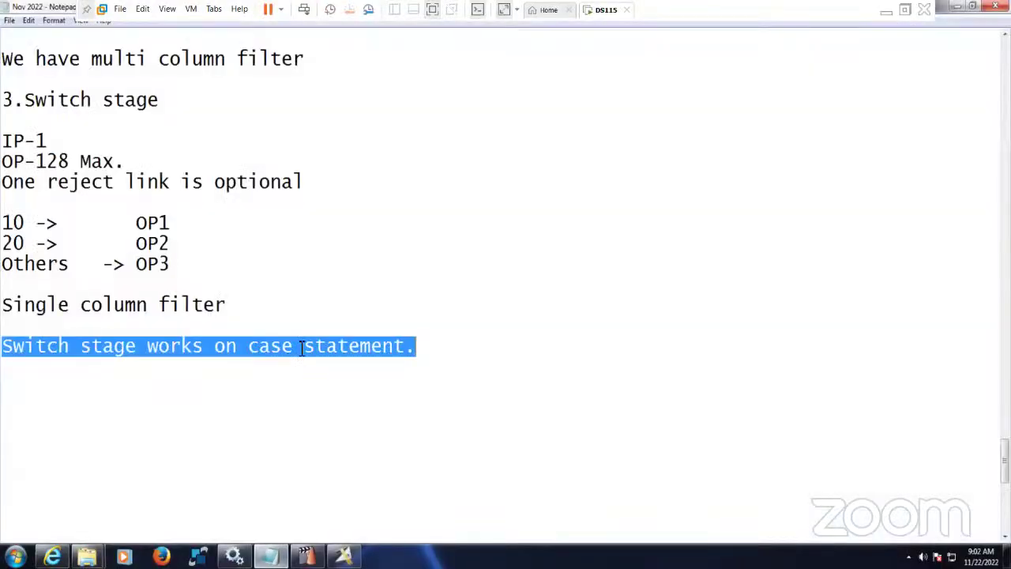
{"action": "scroll", "coordinate": [302, 347], "scroll_direction": "up", "scroll_amount": 9}
{"action": "scroll", "coordinate": [309, 355], "scroll_direction": "up", "scroll_amount": 3}
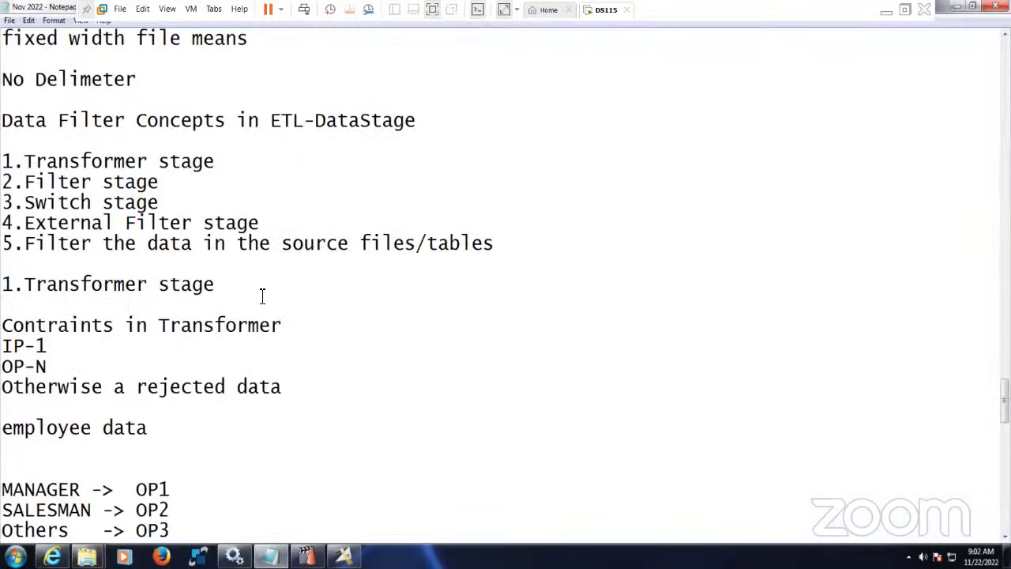
{"action": "left_click_drag", "start_coordinate": [494, 243], "coordinate": [2, 223]}
{"action": "left_click", "coordinate": [299, 273]}
- Copy 'External Filter stage' below the Switch stage notes as the heading '4.External Filter stage'
{"action": "left_click_drag", "start_coordinate": [24, 223], "coordinate": [263, 224]}
{"action": "key", "text": "ctrl+c"}
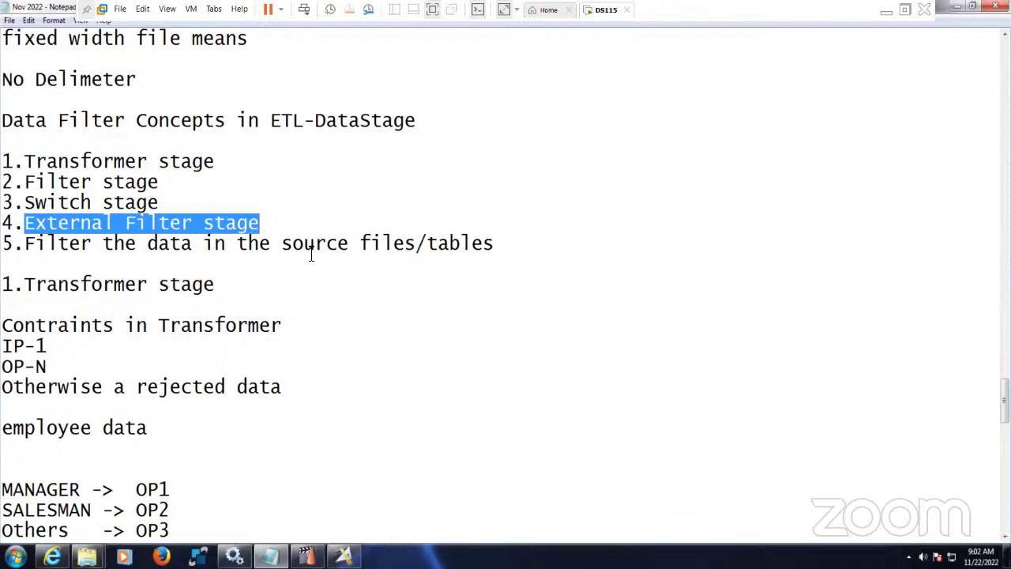
{"action": "scroll", "coordinate": [316, 302], "scroll_direction": "down", "scroll_amount": 12}
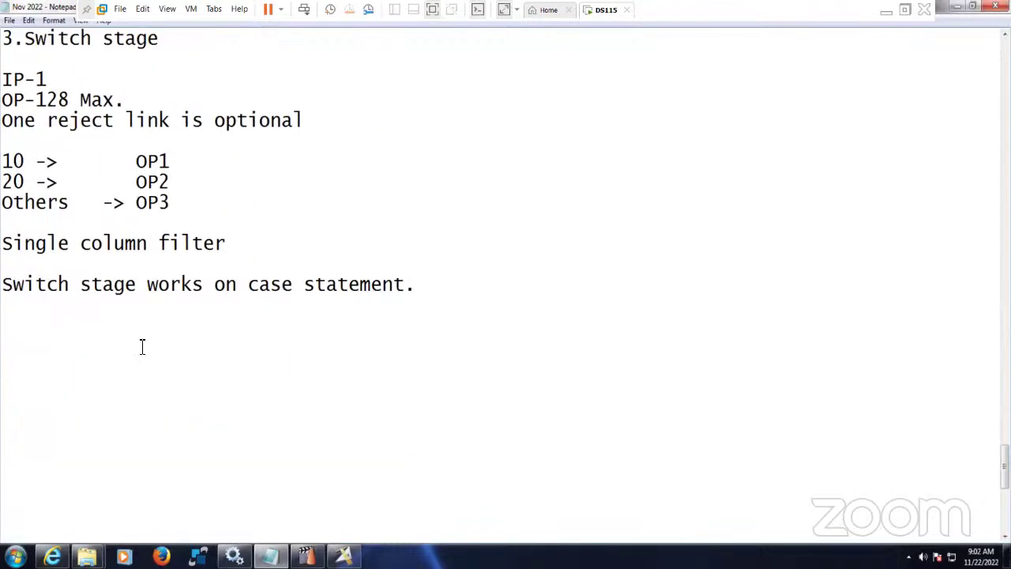
{"action": "key", "text": "ctrl+v"}
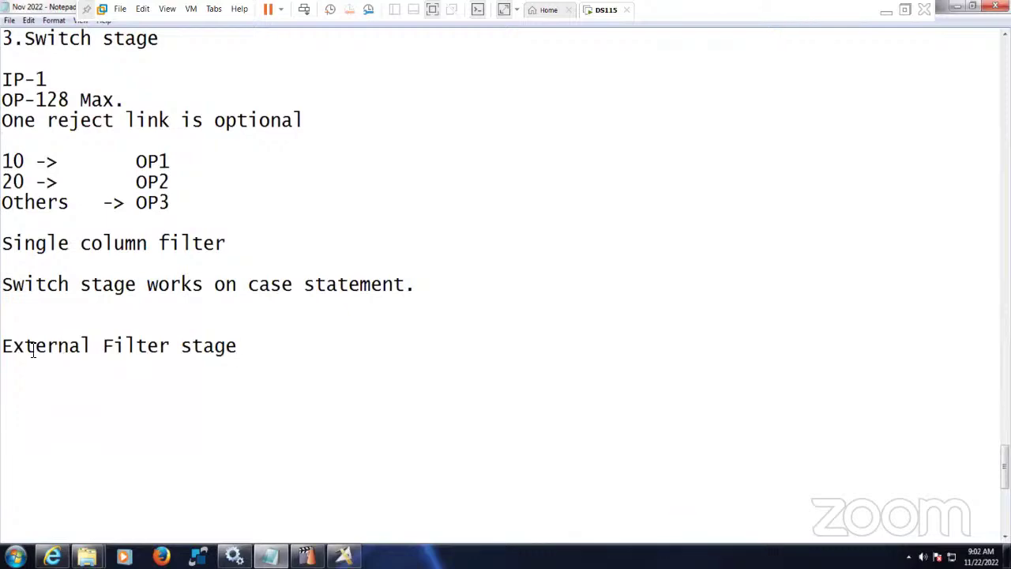
{"action": "scroll", "coordinate": [51, 346], "scroll_direction": "up", "scroll_amount": 11}
{"action": "scroll", "coordinate": [51, 346], "scroll_direction": "down", "scroll_amount": 13}
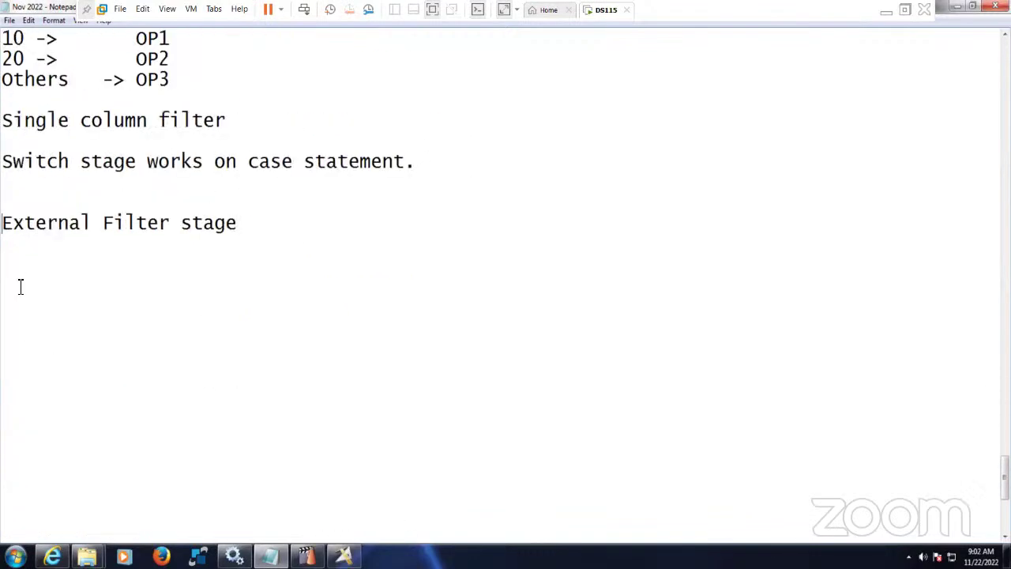
{"action": "type", "text": "4."}
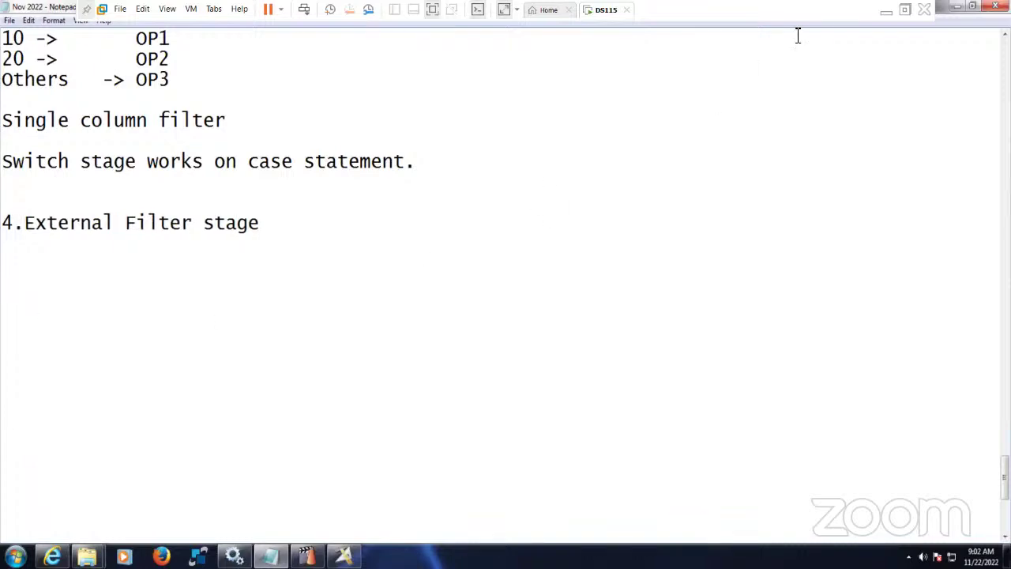
{"action": "left_click", "coordinate": [885, 11]}
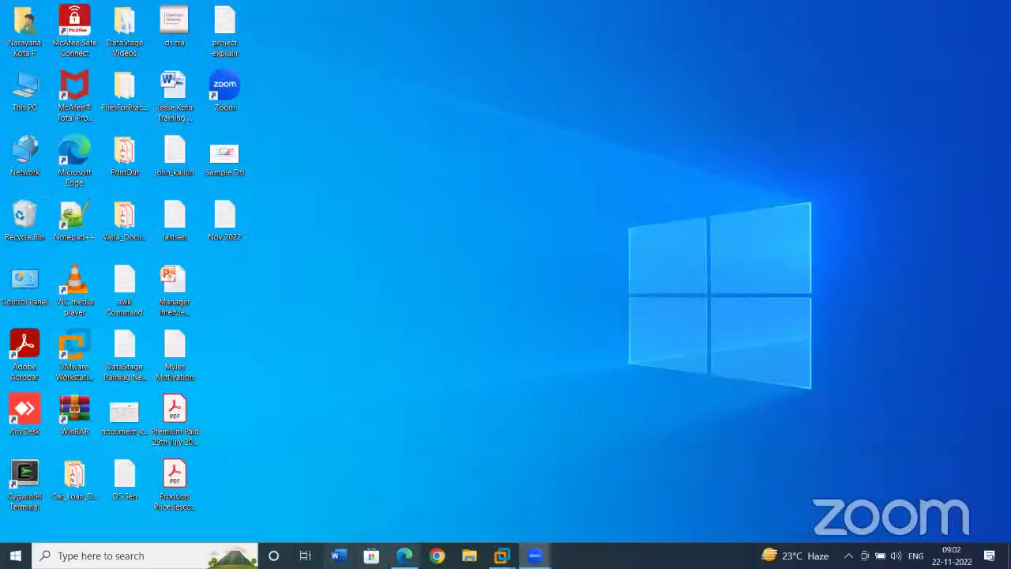
- Open Class Assignments Nov 2022.xlsx from Drive's Every_Month_Classes_Recordings > DataStage_Training_Nov2022 folder
{"action": "left_click", "coordinate": [403, 555]}
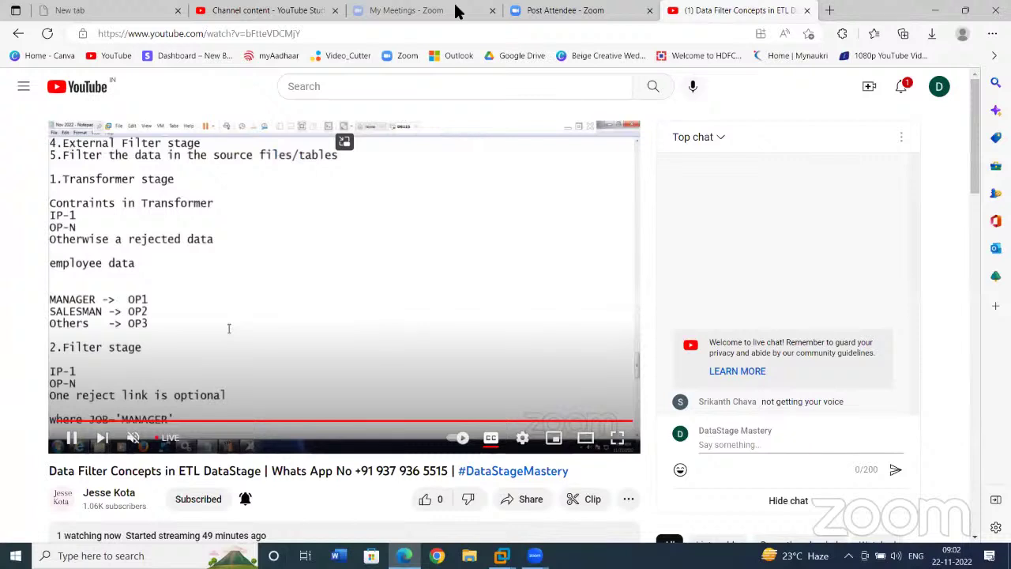
{"action": "left_click", "coordinate": [459, 11]}
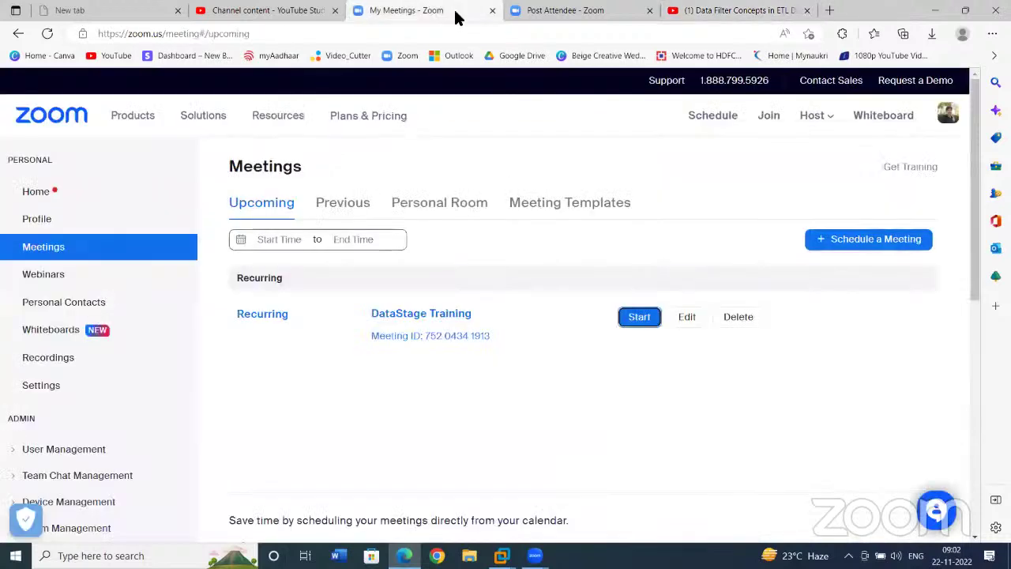
{"action": "left_click", "coordinate": [234, 61]}
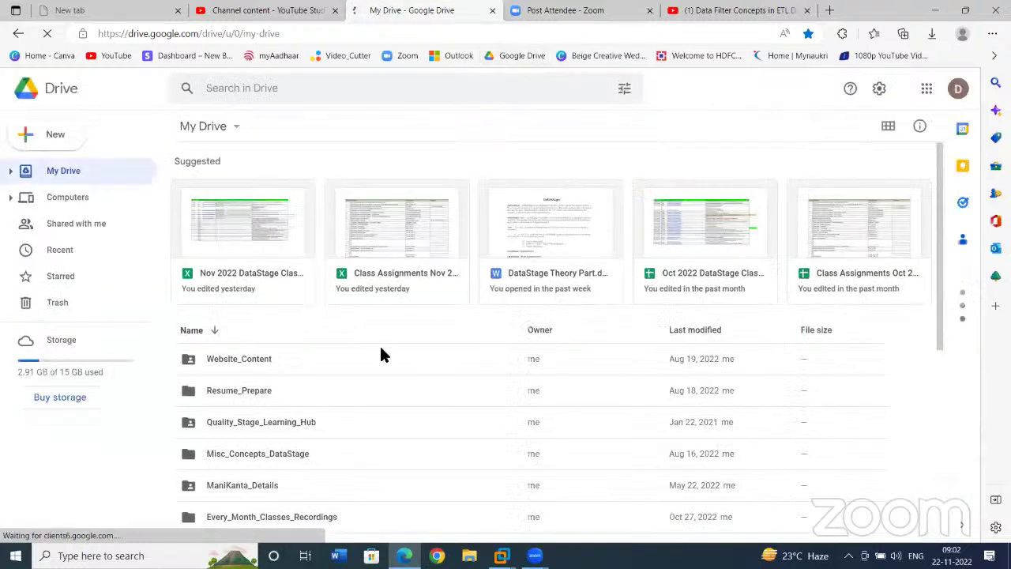
{"action": "scroll", "coordinate": [343, 392], "scroll_direction": "down", "scroll_amount": 3}
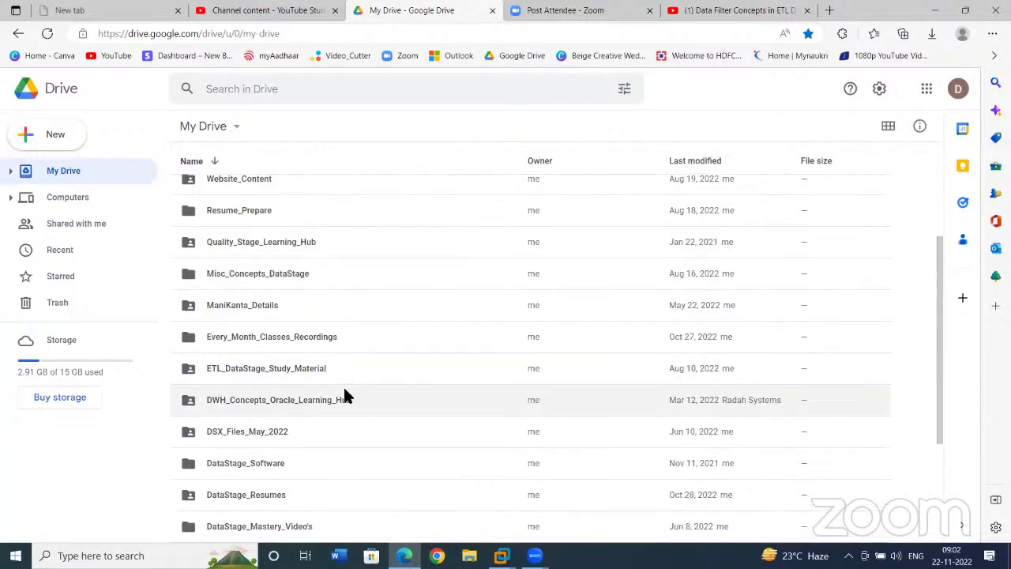
{"action": "double_click", "coordinate": [300, 338]}
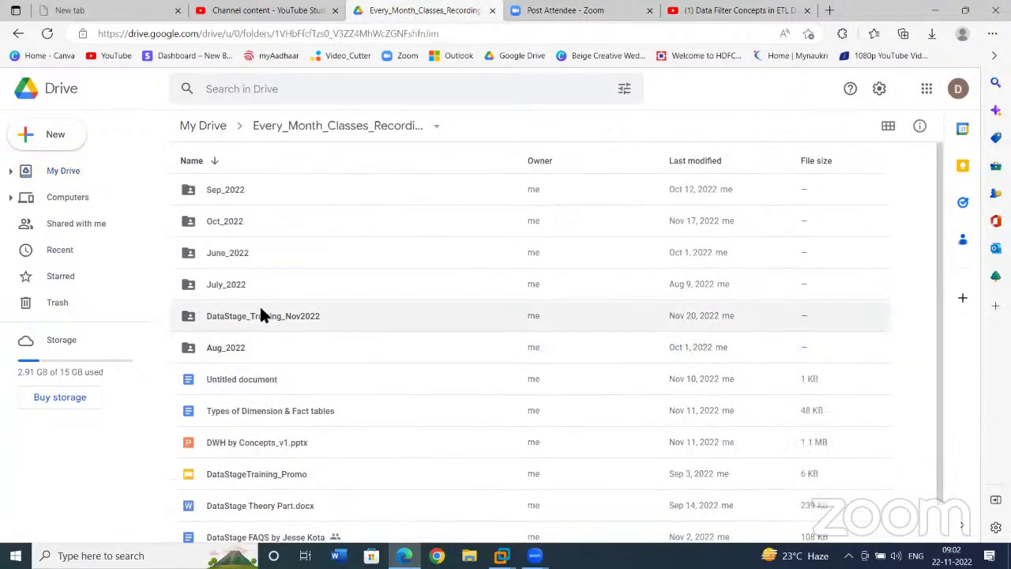
{"action": "double_click", "coordinate": [260, 315]}
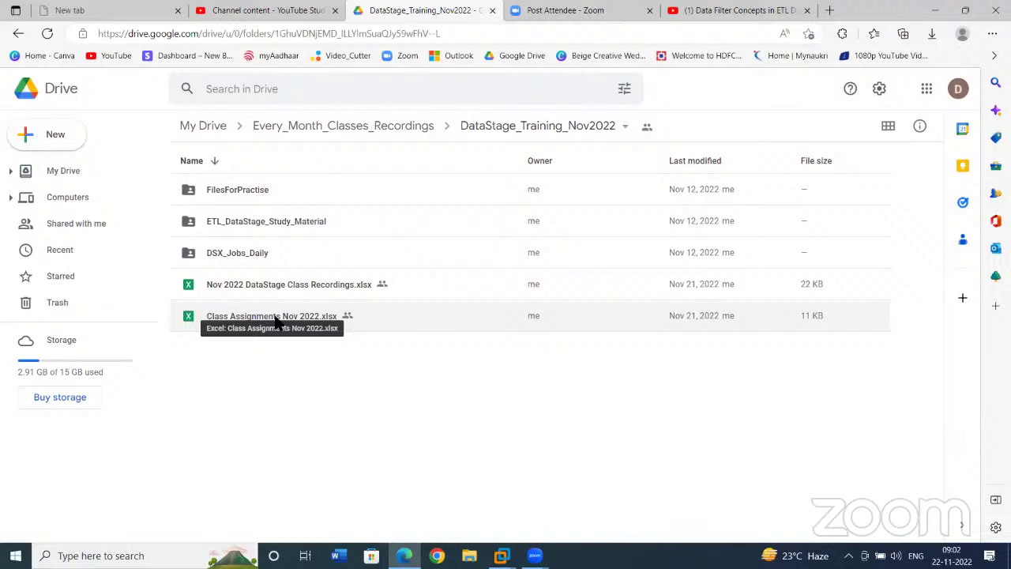
{"action": "double_click", "coordinate": [296, 314]}
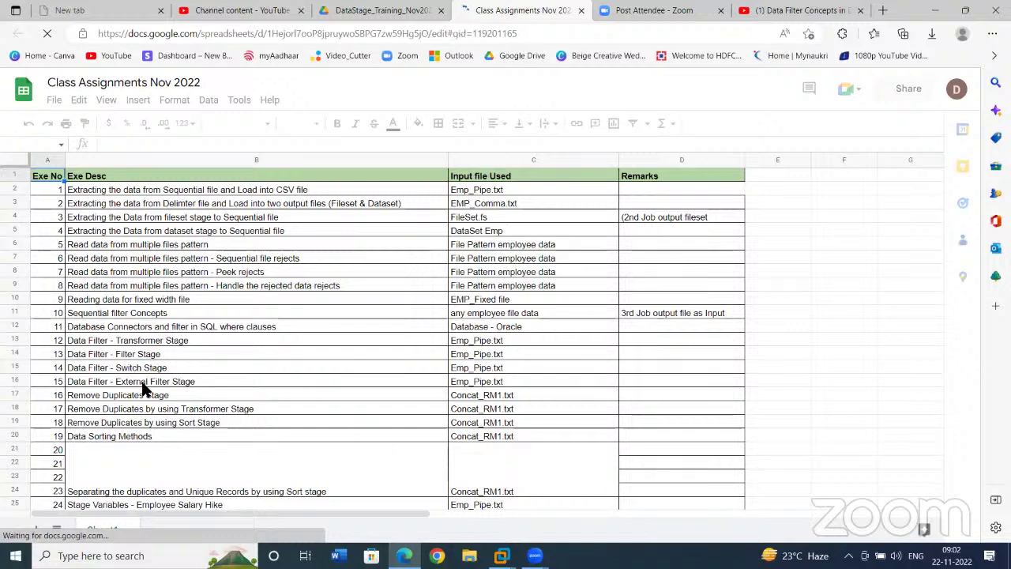
- Compare the External Filter Stage and Switch Stage exercises in the sheet, then return to the DS115 notes
{"action": "left_click", "coordinate": [143, 384]}
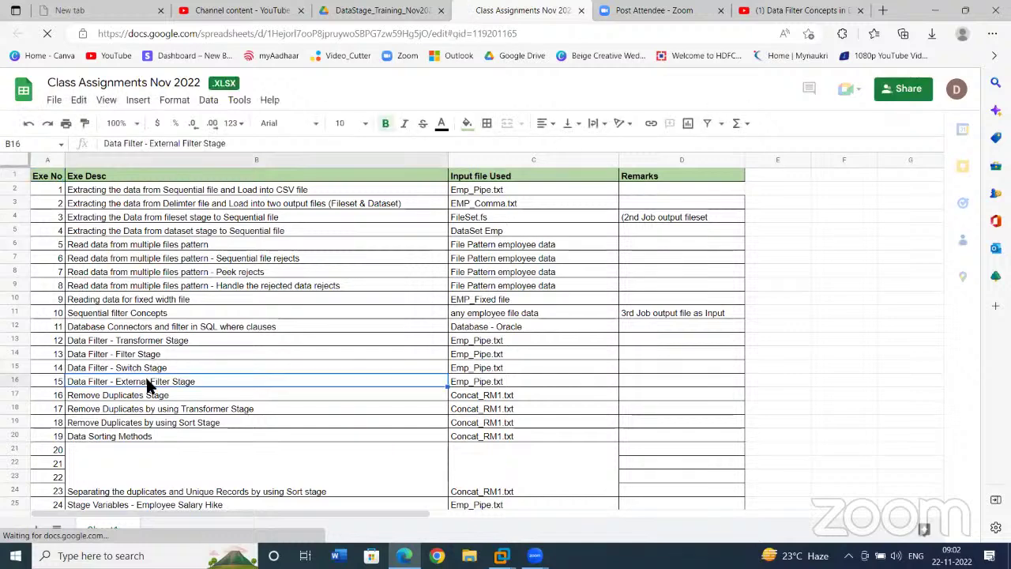
{"action": "left_click", "coordinate": [185, 364]}
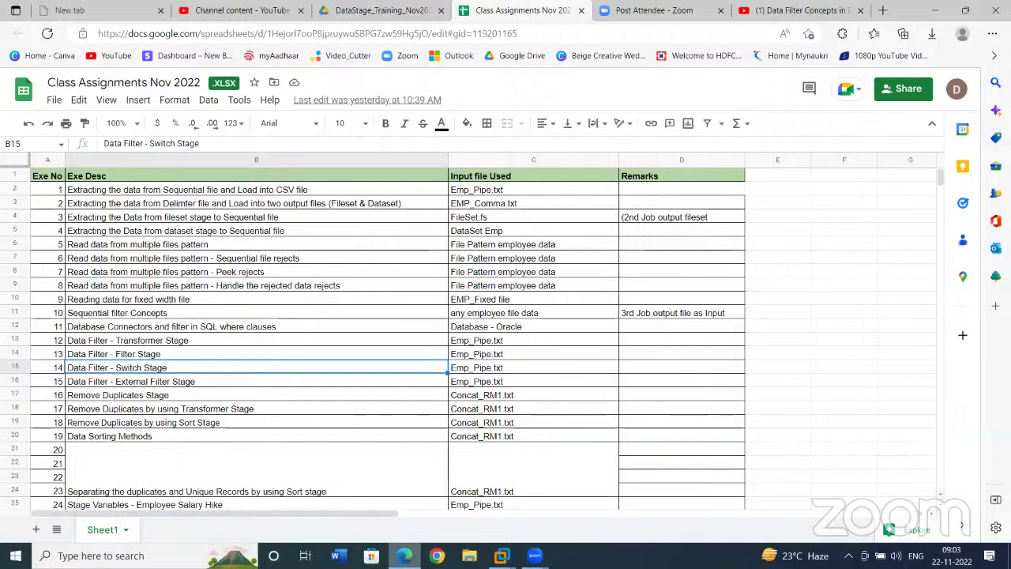
{"action": "mouse_move", "coordinate": [502, 556]}
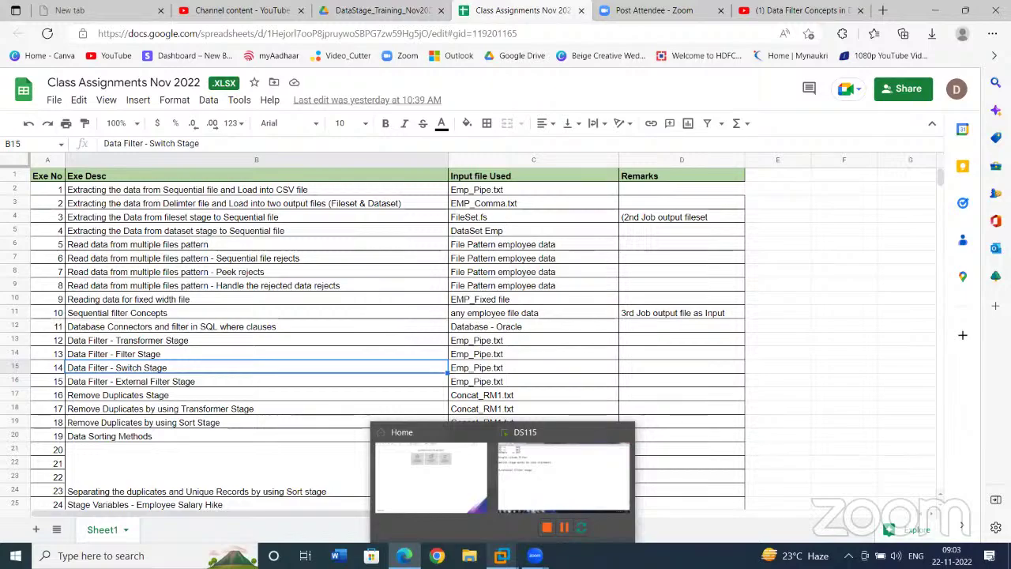
{"action": "left_click", "coordinate": [545, 474]}
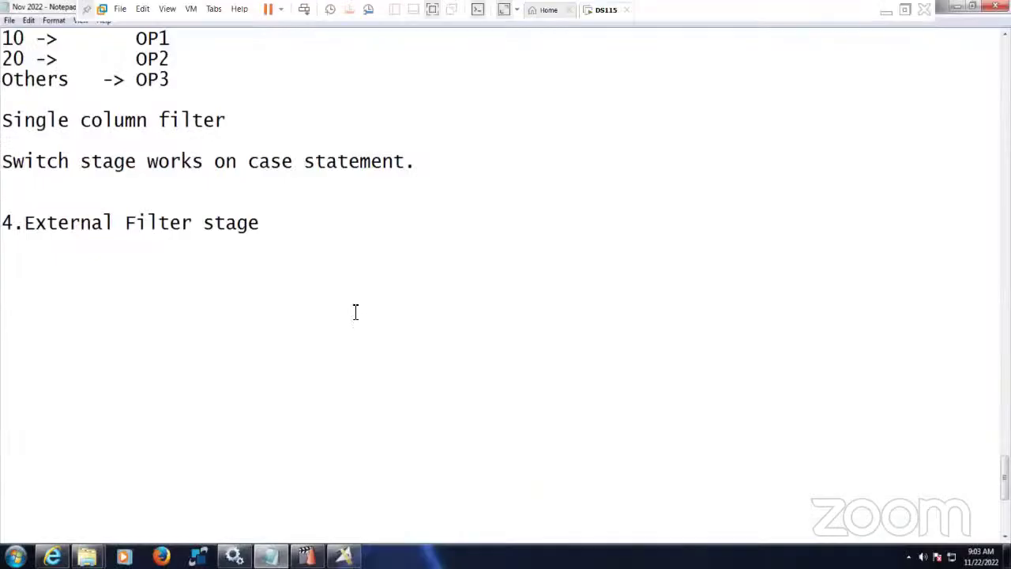
- List IP-1 and OP-1 under the External Filter heading, then select the Switch job's EMP_DATA stage for copying
{"action": "left_click", "coordinate": [344, 556]}
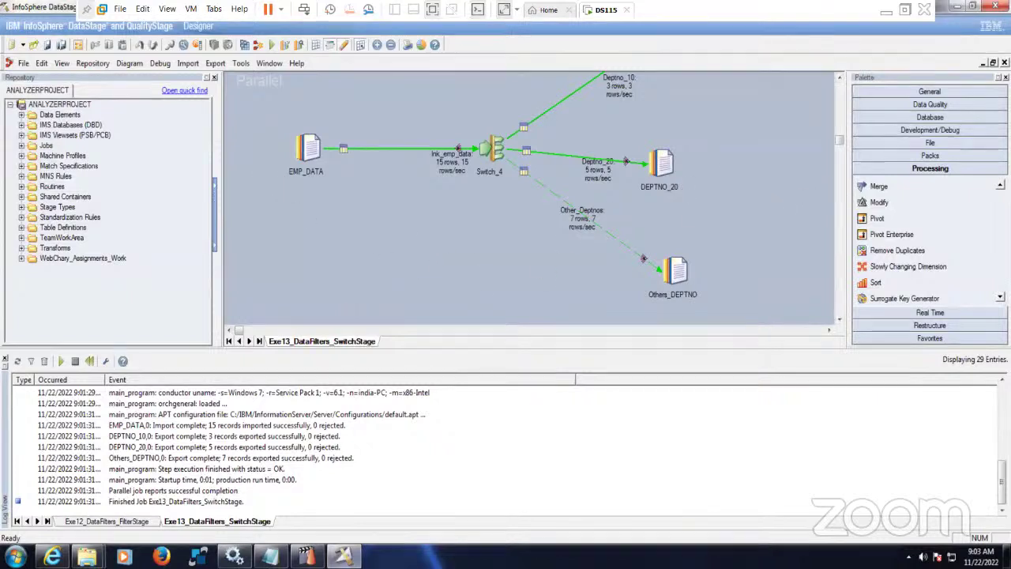
{"action": "left_click", "coordinate": [270, 555]}
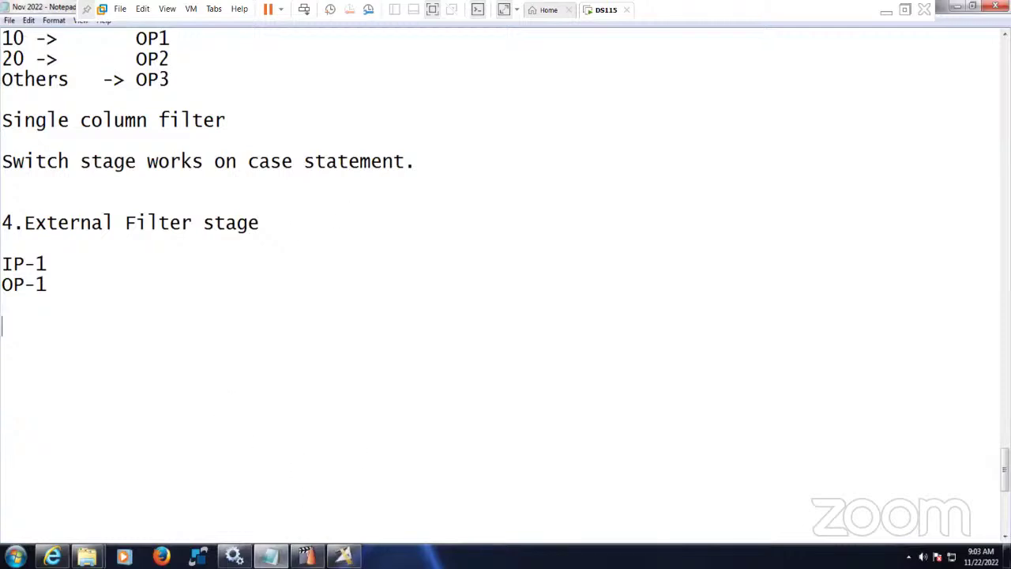
{"action": "left_click", "coordinate": [344, 556]}
{"action": "left_click_drag", "start_coordinate": [261, 115], "coordinate": [354, 233]}
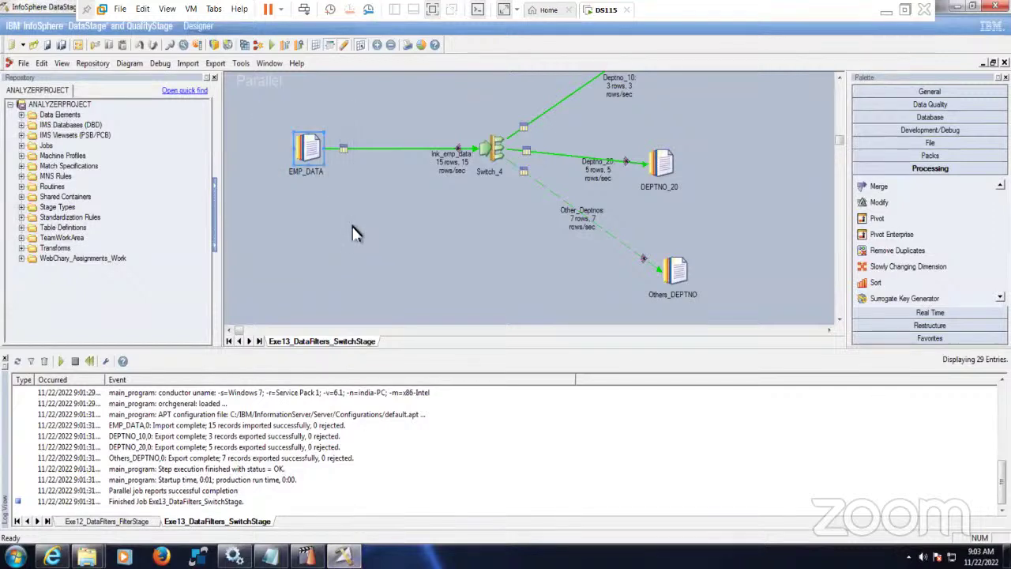
{"action": "left_click", "coordinate": [11, 45]}
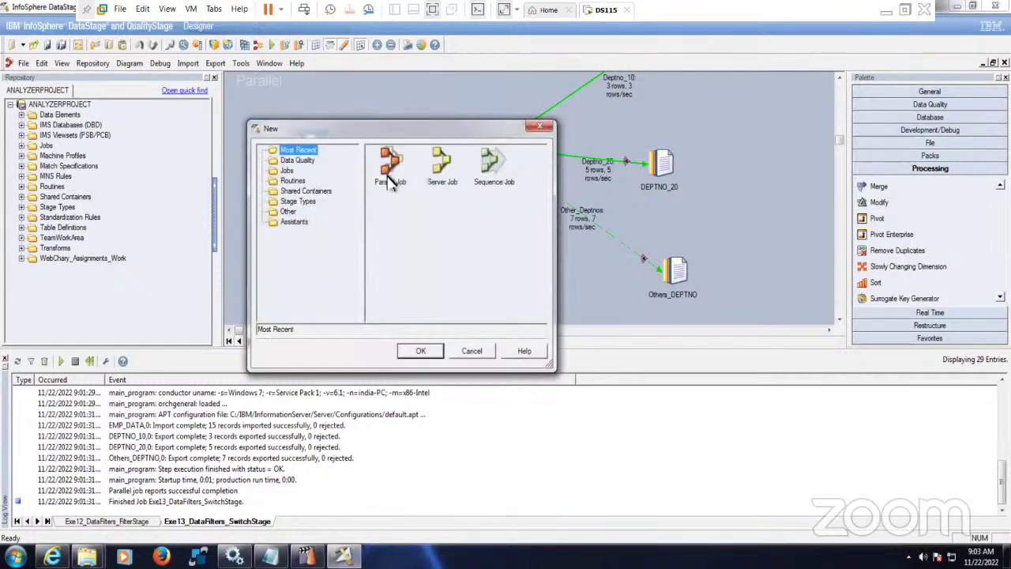
- Create a new parallel job and paste the copied EMP_DATA stage into the canvas middle
{"action": "left_click", "coordinate": [389, 166]}
{"action": "left_click", "coordinate": [420, 351]}
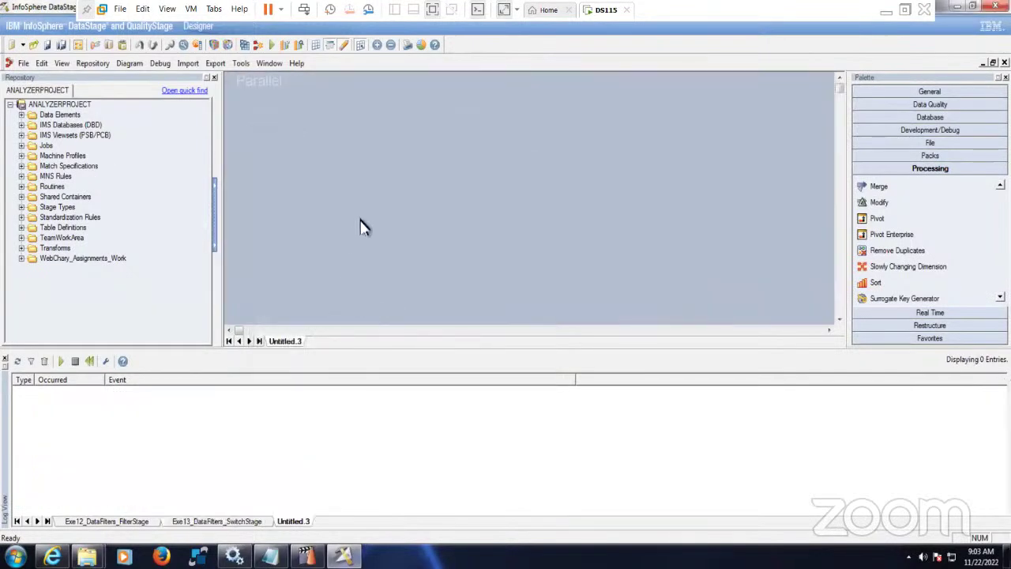
{"action": "key", "text": "ctrl+v"}
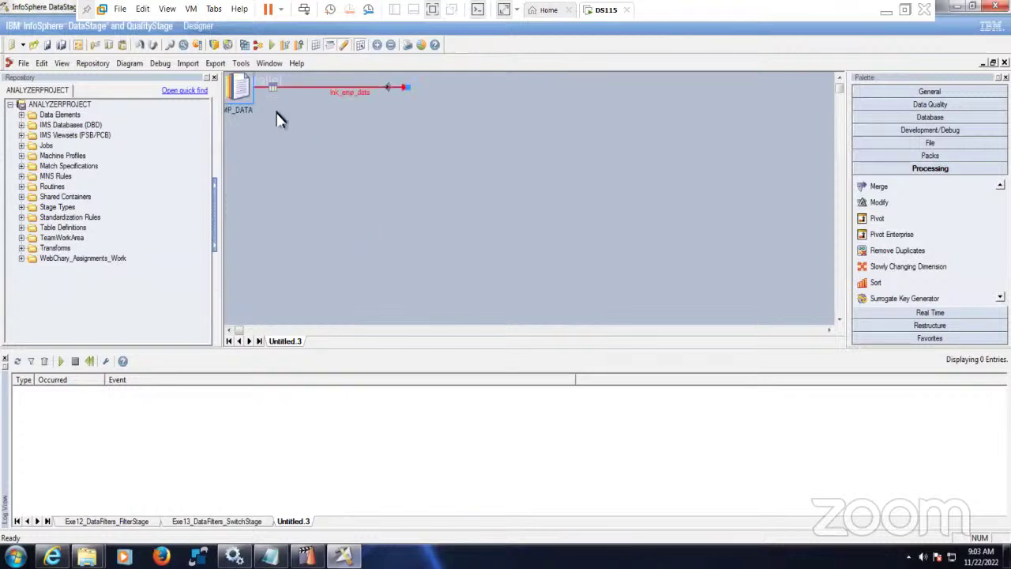
{"action": "left_click_drag", "start_coordinate": [242, 91], "coordinate": [308, 193]}
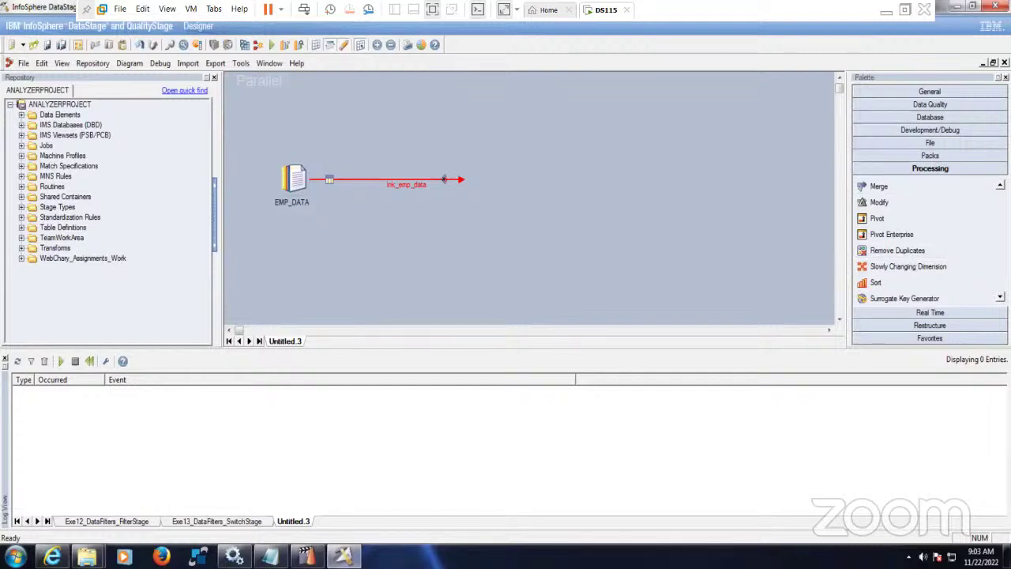
- Add External_Filter_0 after EMP_DATA and link it via DSLink2 to a new Sequential_File_3 stage
{"action": "scroll", "coordinate": [929, 237], "scroll_direction": "down", "scroll_amount": 4}
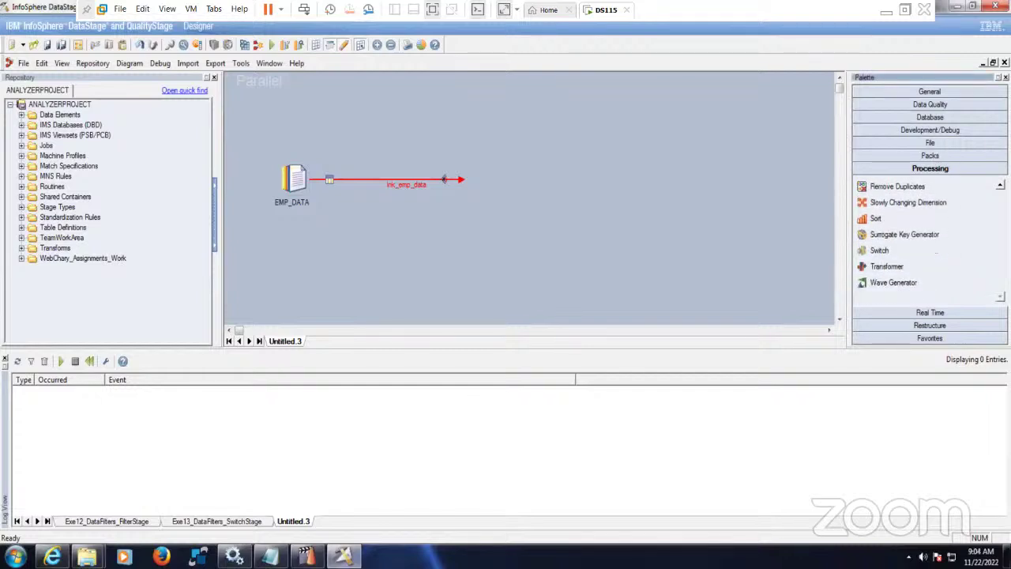
{"action": "scroll", "coordinate": [936, 250], "scroll_direction": "up", "scroll_amount": 8}
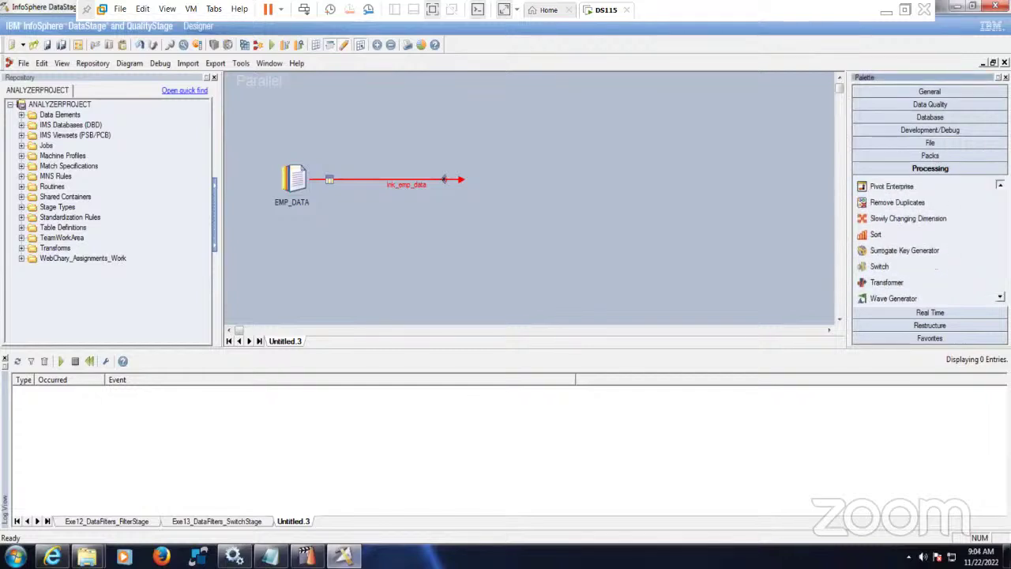
{"action": "scroll", "coordinate": [936, 237], "scroll_direction": "up", "scroll_amount": 4}
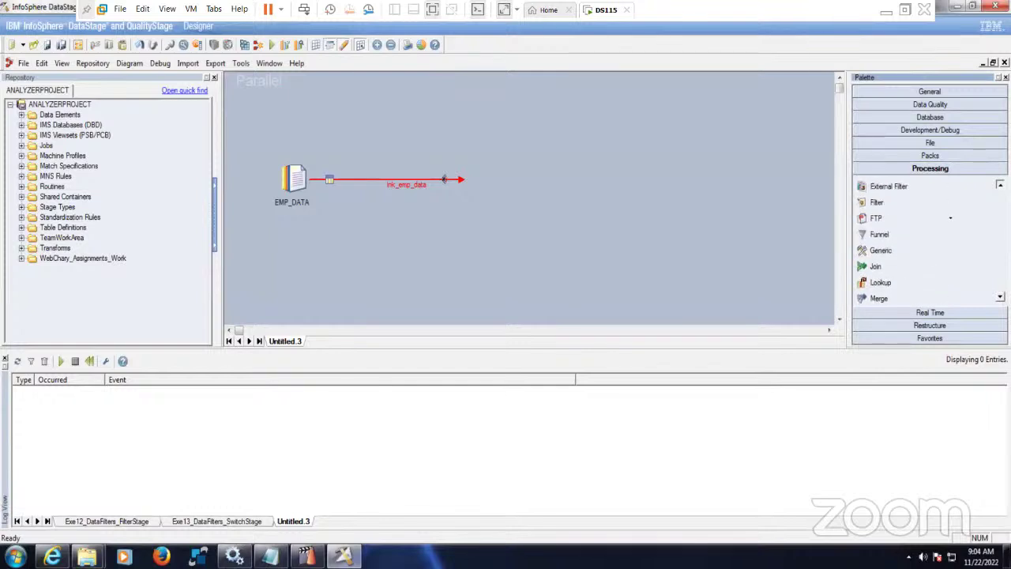
{"action": "left_click_drag", "start_coordinate": [905, 219], "coordinate": [618, 180]}
{"action": "left_click", "coordinate": [947, 147]}
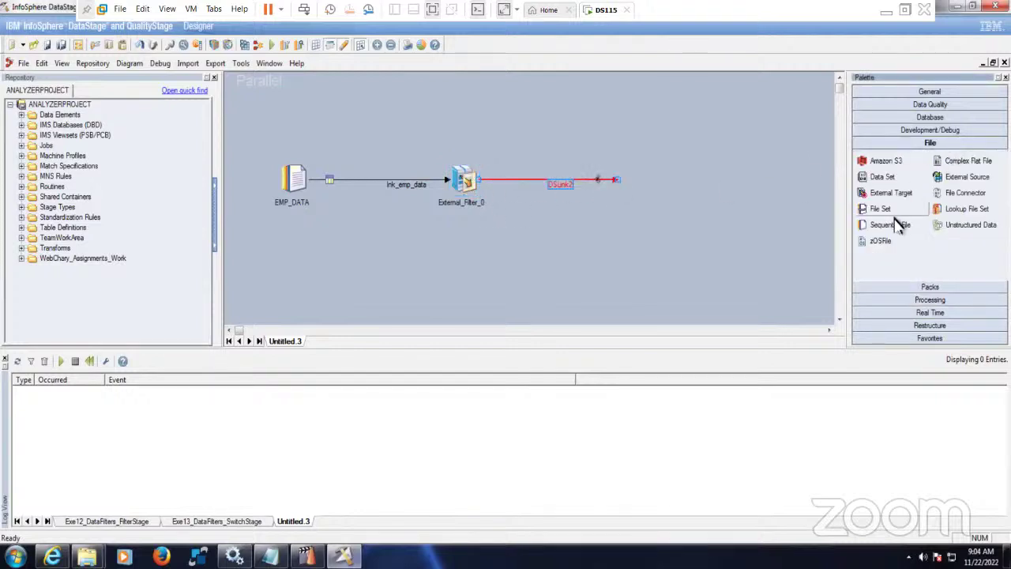
{"action": "left_click_drag", "start_coordinate": [895, 228], "coordinate": [610, 180]}
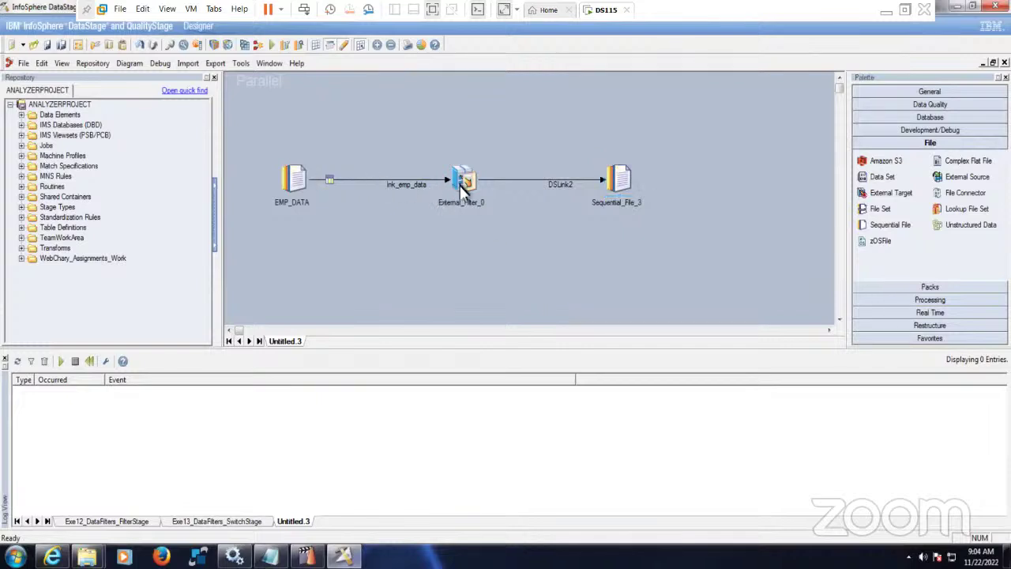
{"action": "double_click", "coordinate": [292, 187]}
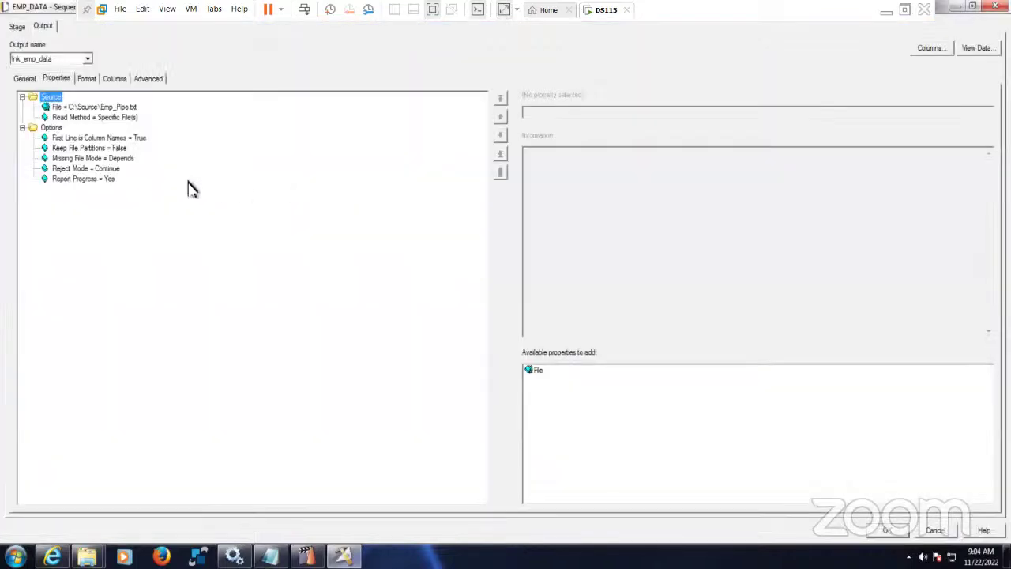
- Review EMP_DATA's columns and set External_Filter_0's Filter Command to grep "SALESMAN"
{"action": "left_click", "coordinate": [121, 82]}
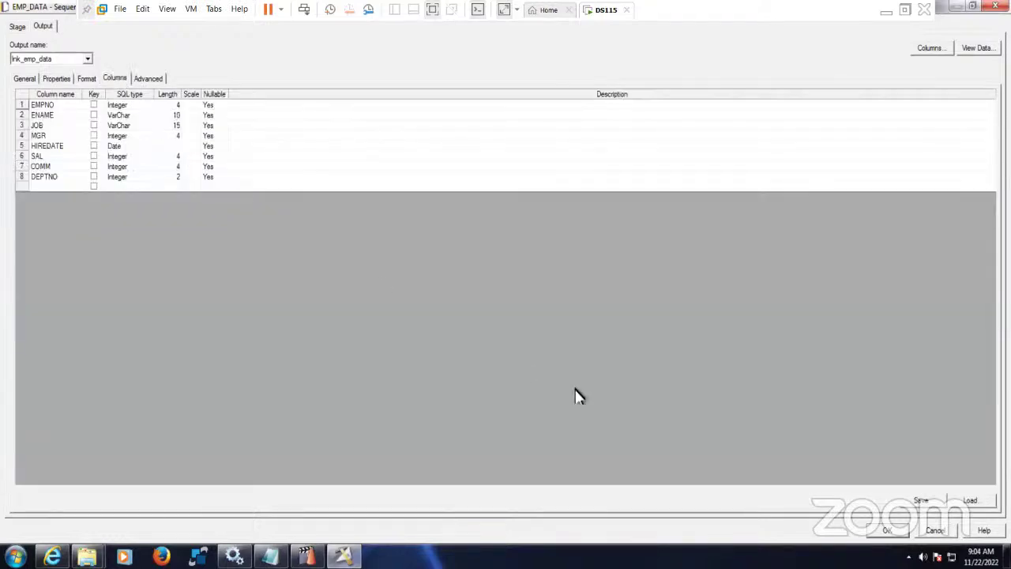
{"action": "left_click", "coordinate": [878, 524]}
{"action": "double_click", "coordinate": [468, 183]}
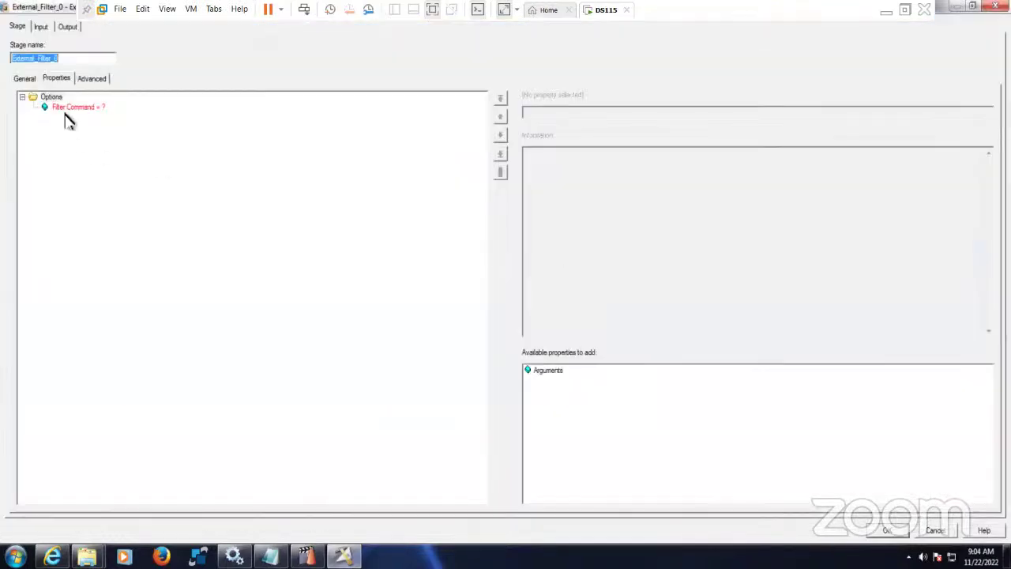
{"action": "left_click", "coordinate": [69, 108]}
{"action": "left_click", "coordinate": [553, 115]}
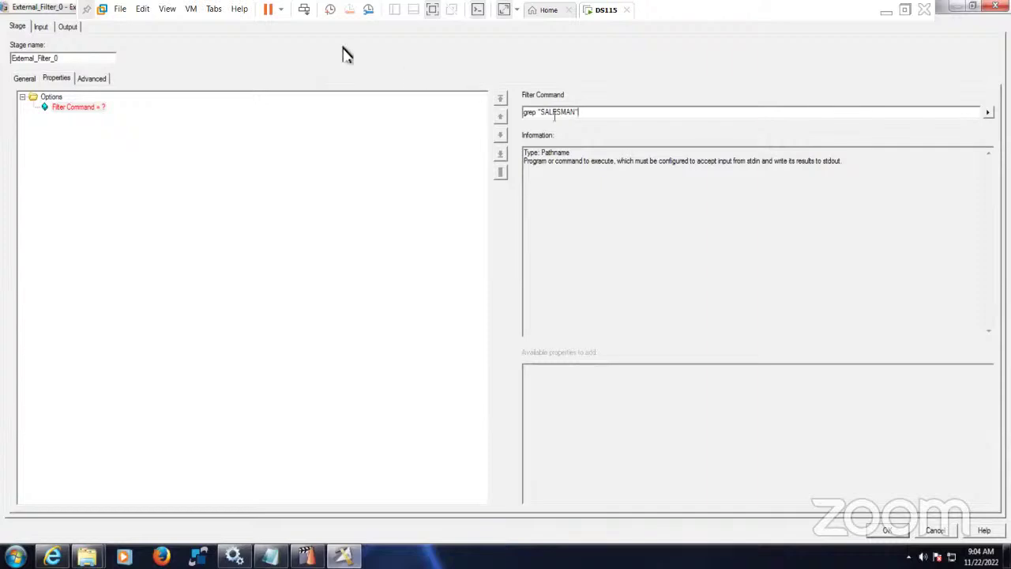
{"action": "left_click", "coordinate": [39, 26]}
{"action": "left_click", "coordinate": [92, 79]}
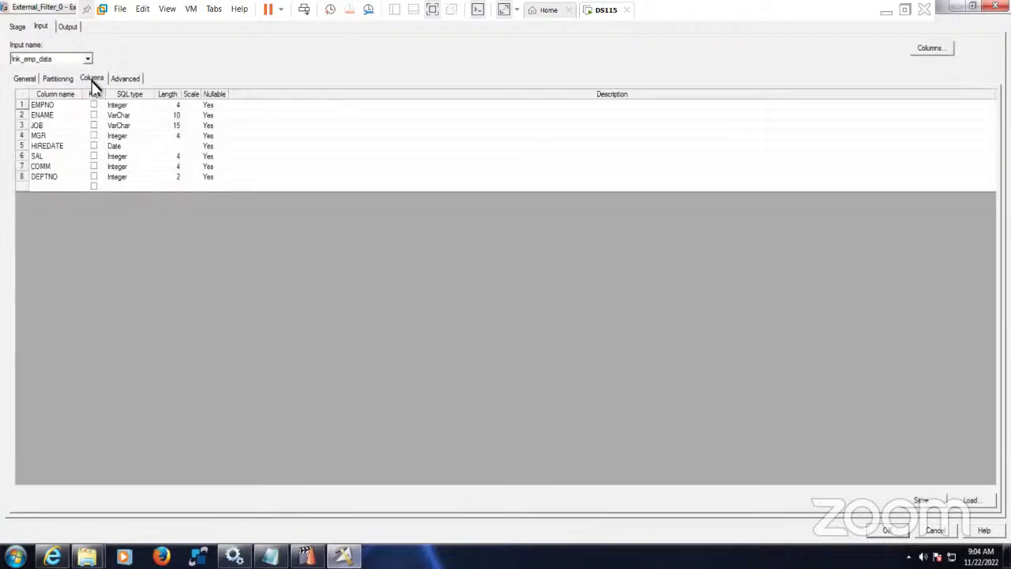
- Load the eight Emp_Pipe.txt columns, EMPNO through DEPTNO, onto output link DSLink2
{"action": "left_click", "coordinate": [70, 27]}
{"action": "left_click", "coordinate": [970, 500]}
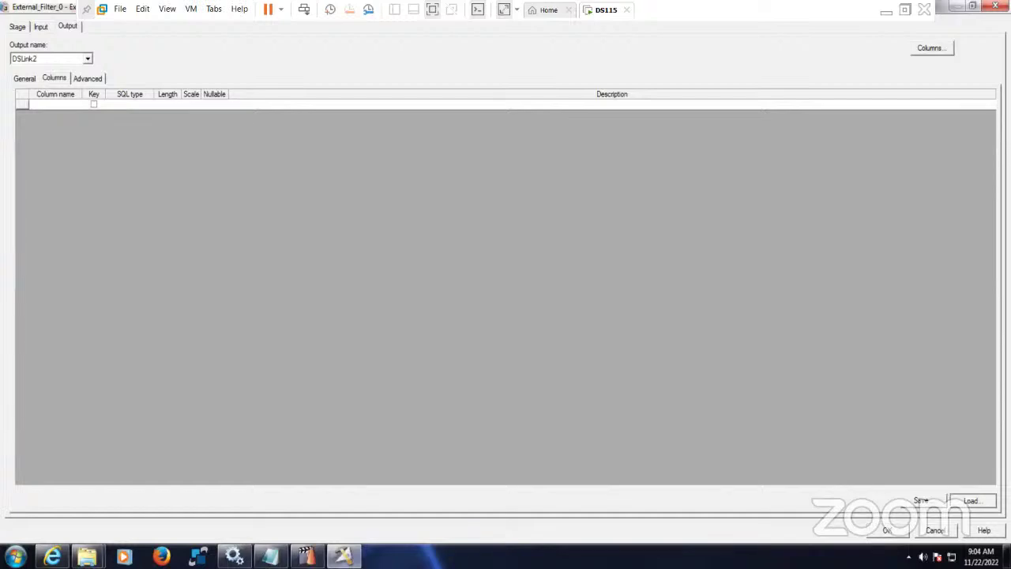
{"action": "left_click", "coordinate": [310, 202]}
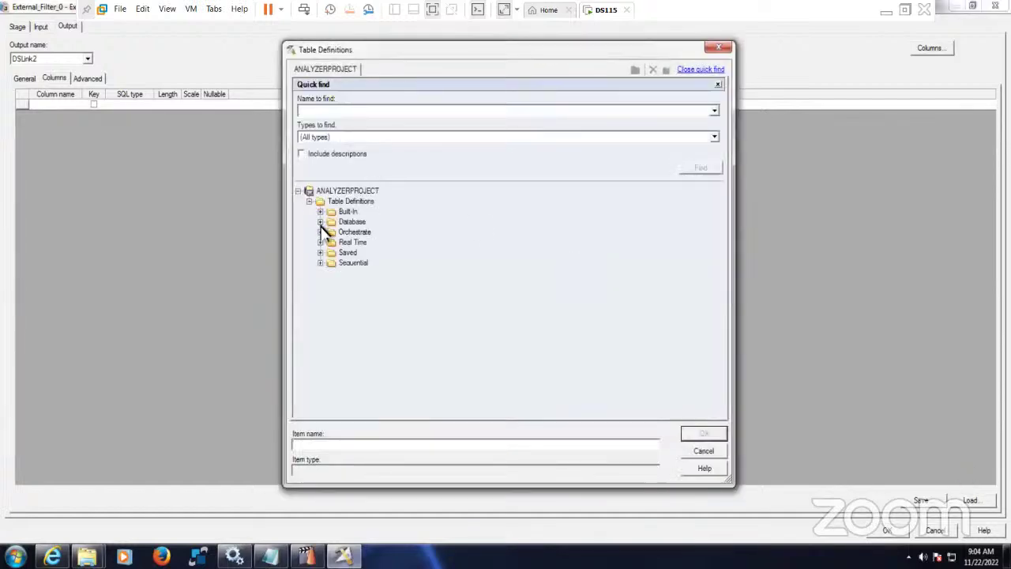
{"action": "left_click", "coordinate": [320, 263]}
{"action": "left_click", "coordinate": [331, 273]}
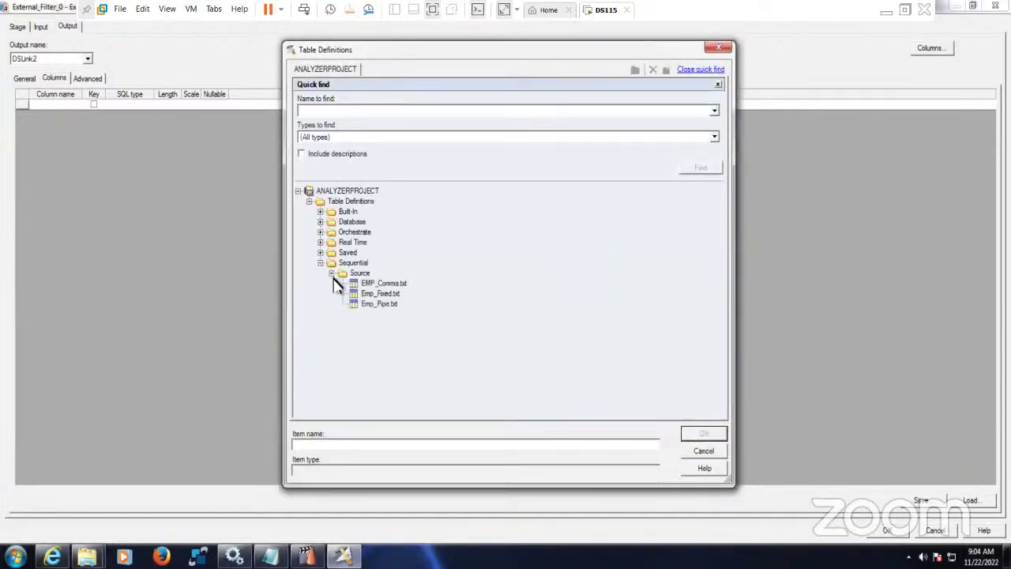
{"action": "left_click", "coordinate": [390, 305]}
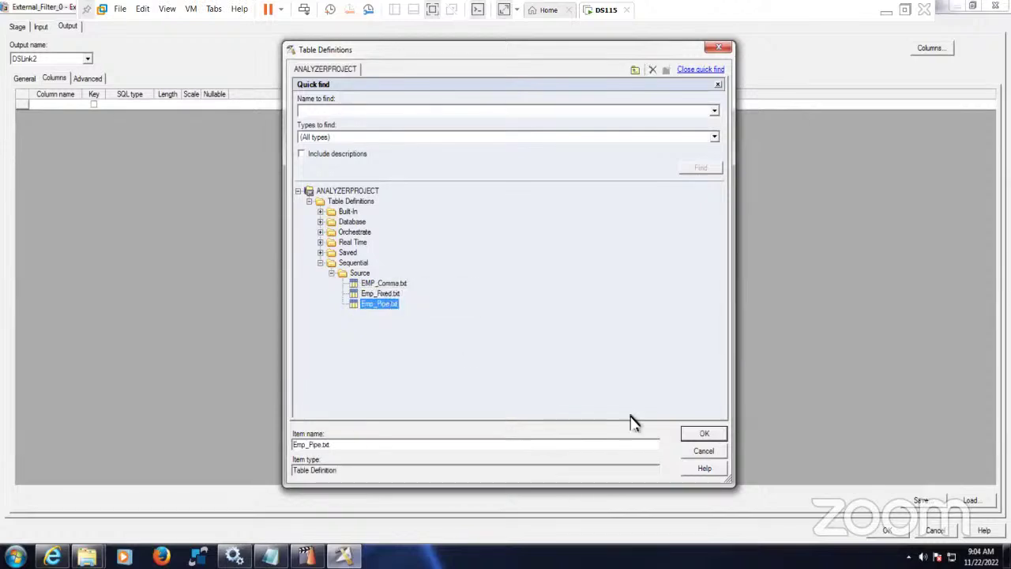
{"action": "left_click", "coordinate": [706, 434]}
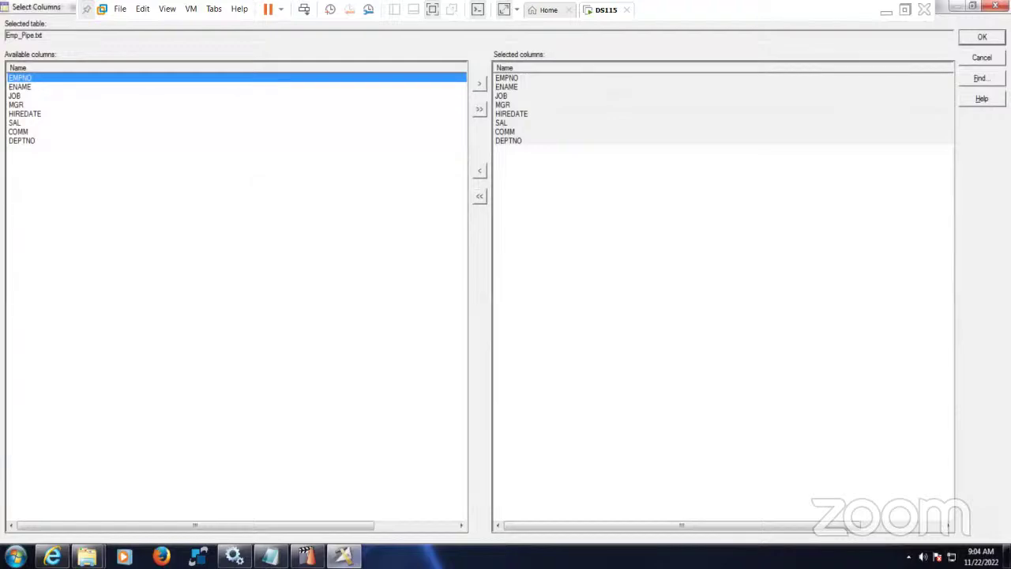
{"action": "left_click", "coordinate": [982, 37]}
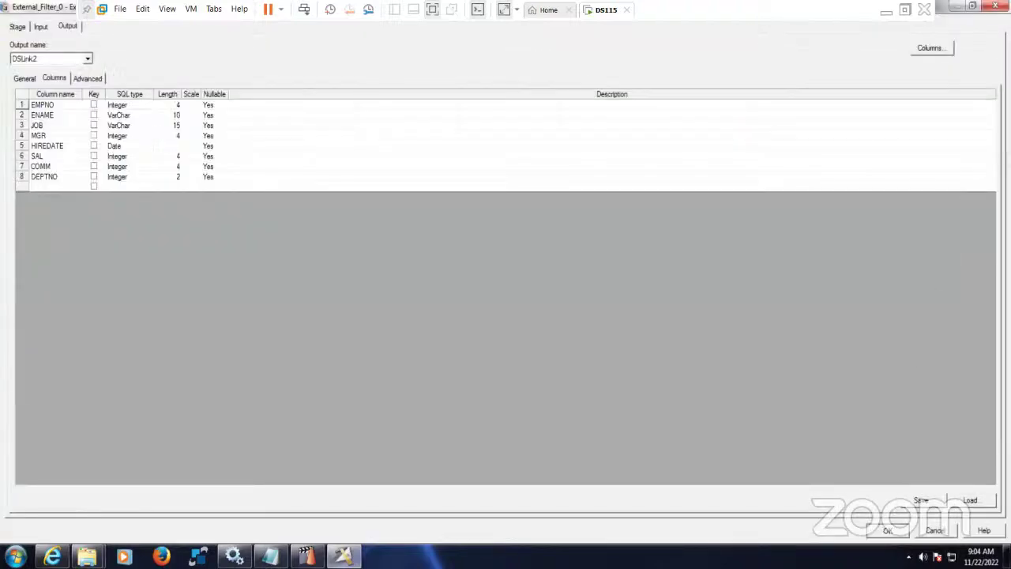
{"action": "left_click", "coordinate": [888, 530]}
{"action": "left_click", "coordinate": [624, 178]}
{"action": "double_click", "coordinate": [621, 180]}
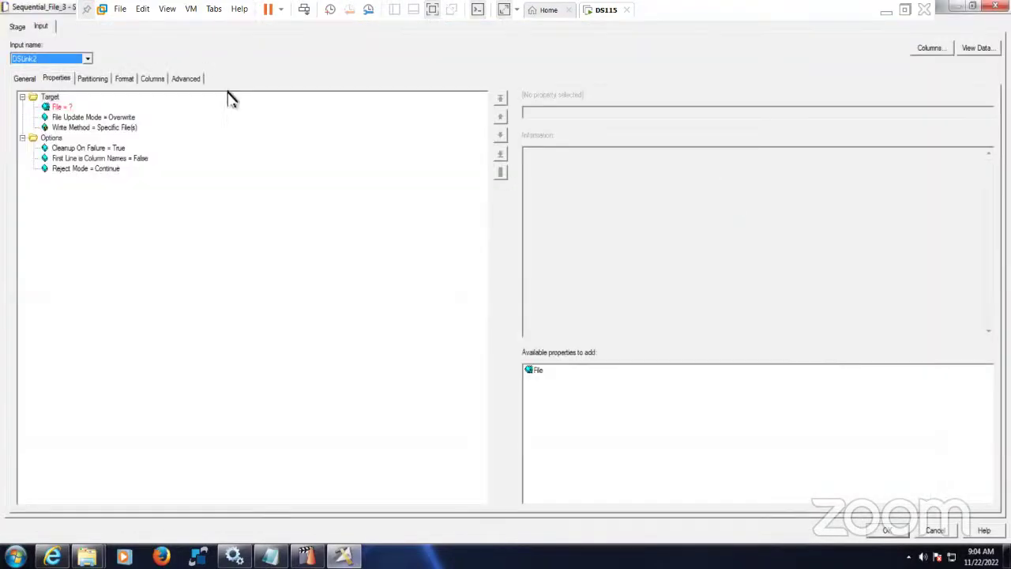
- Point Sequential_File_3 at C:\Target\External_Filter.txt with First Line is Column Names set to True
{"action": "left_click", "coordinate": [68, 106]}
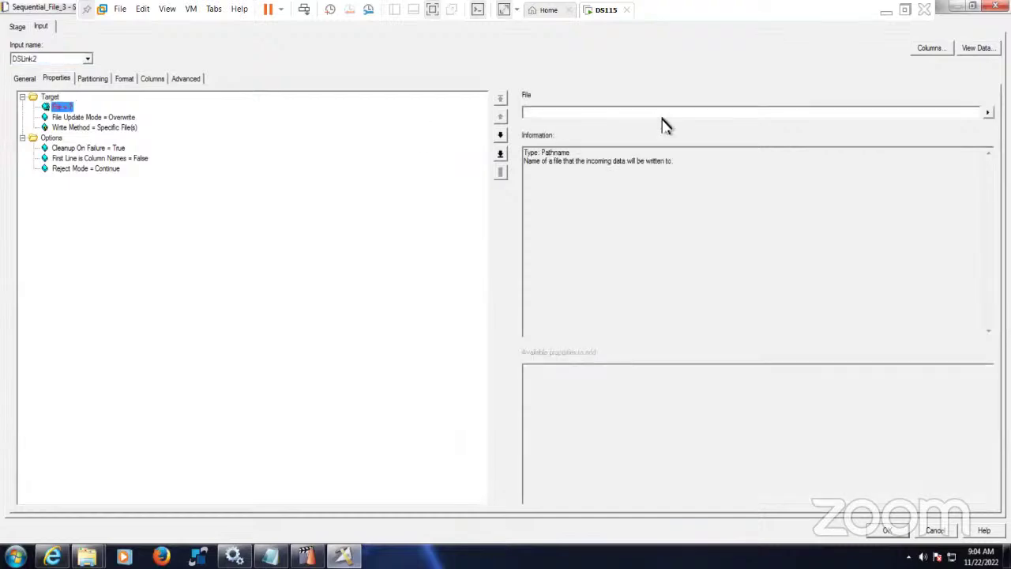
{"action": "left_click", "coordinate": [988, 112]}
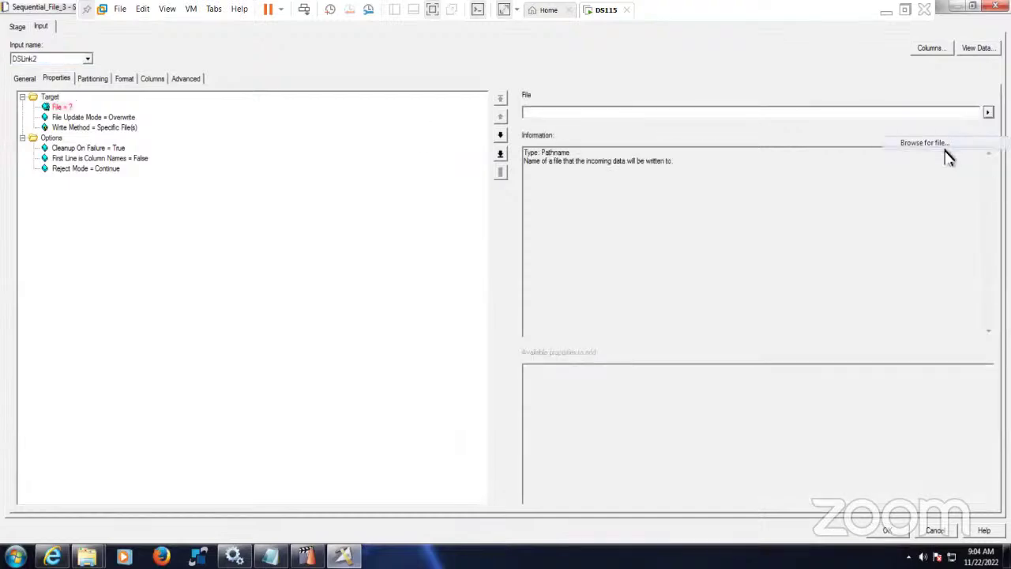
{"action": "left_click", "coordinate": [948, 144]}
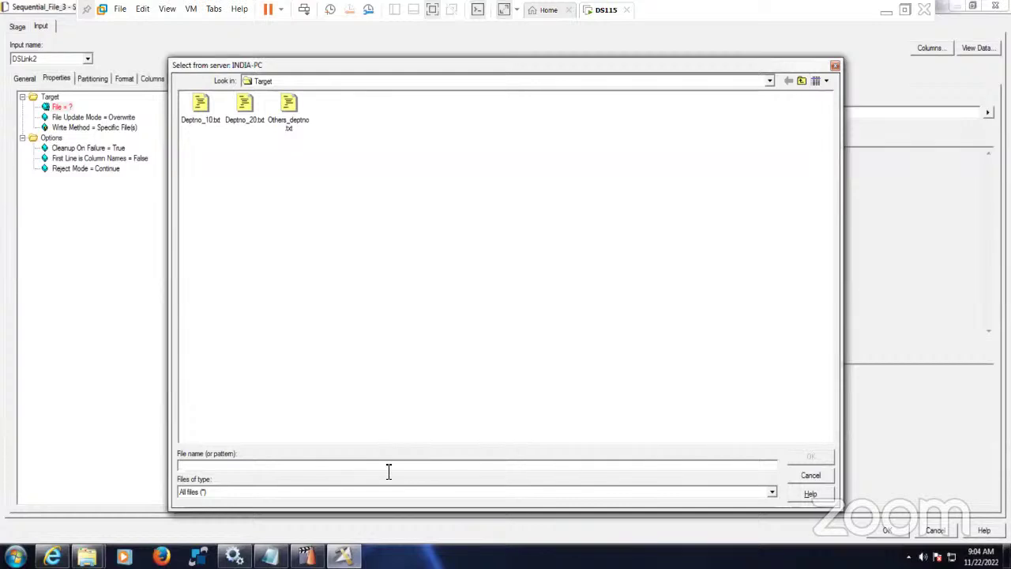
{"action": "type", "text": "External_Filter.txt"}
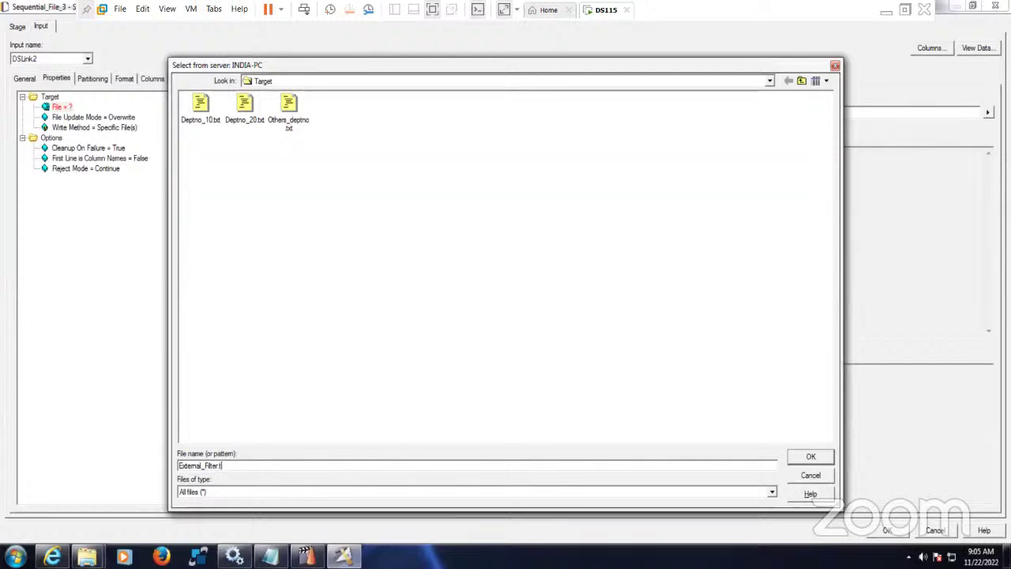
{"action": "left_click", "coordinate": [821, 458]}
{"action": "left_click", "coordinate": [125, 161]}
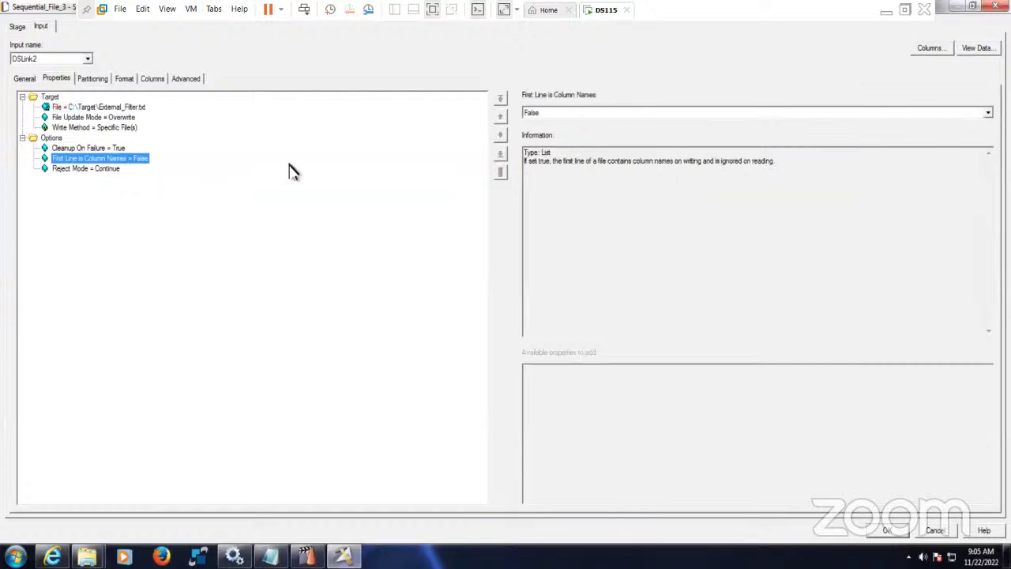
{"action": "left_click", "coordinate": [561, 113]}
{"action": "left_click", "coordinate": [550, 133]}
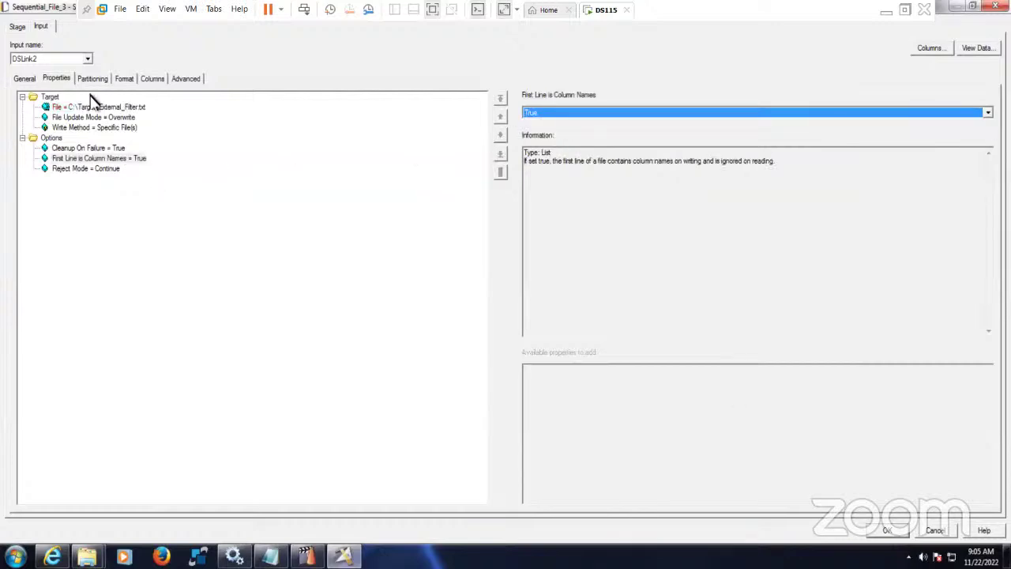
- Remove the Quote field default, add Null field value, check the columns and accept the settings
{"action": "left_click", "coordinate": [123, 80]}
{"action": "left_click", "coordinate": [76, 147]}
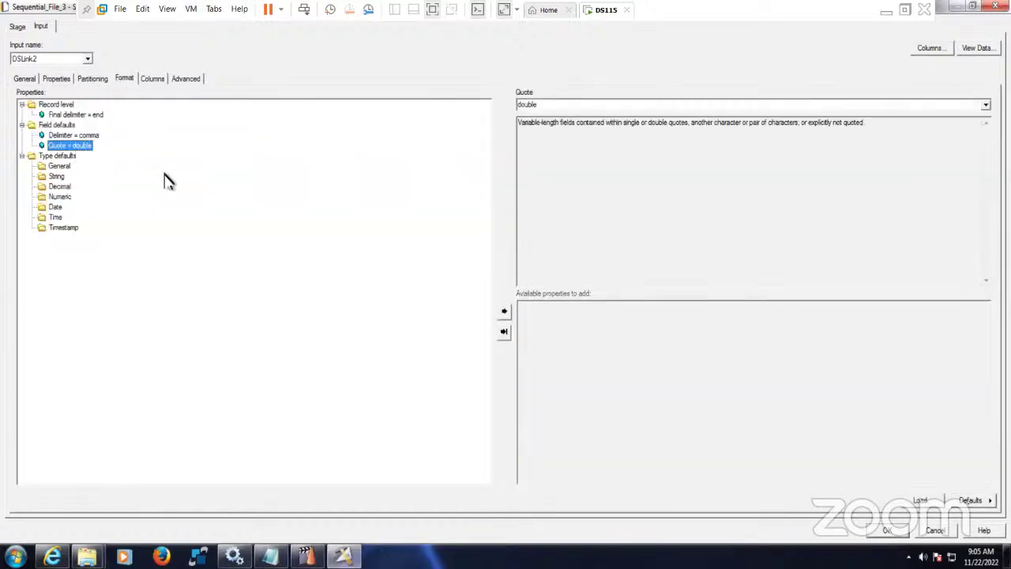
{"action": "key", "text": "Delete"}
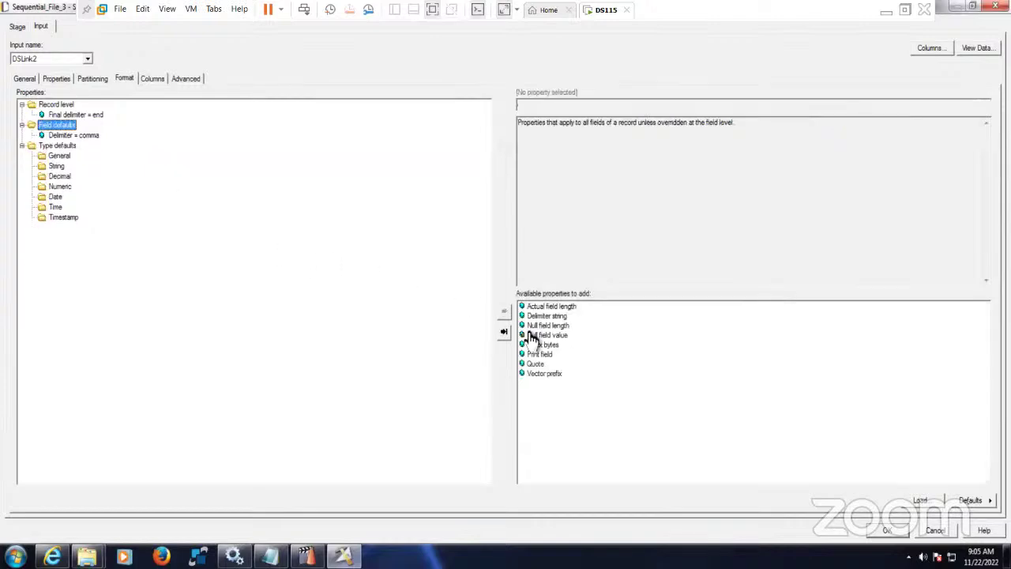
{"action": "double_click", "coordinate": [545, 335]}
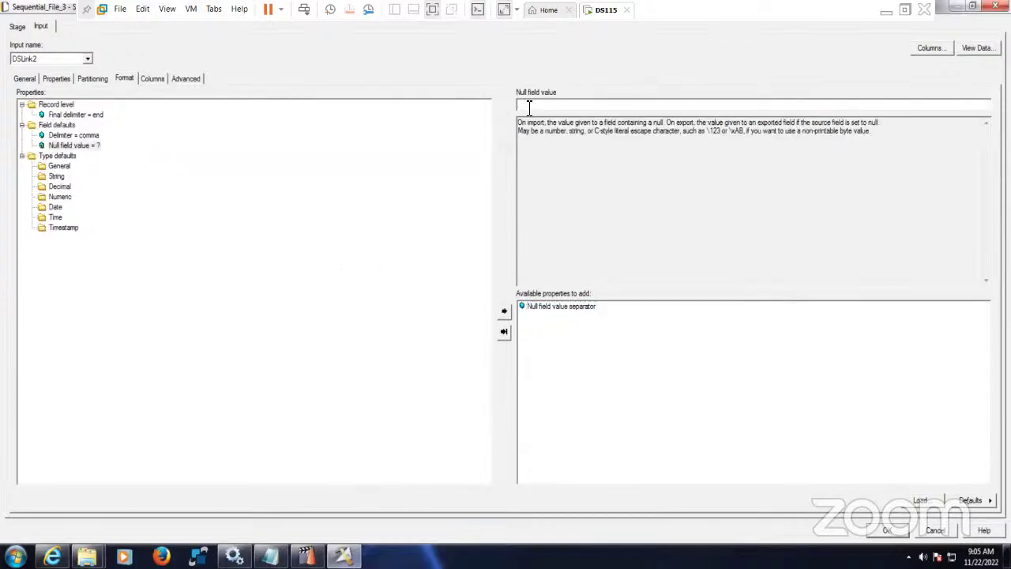
{"action": "left_click", "coordinate": [153, 79]}
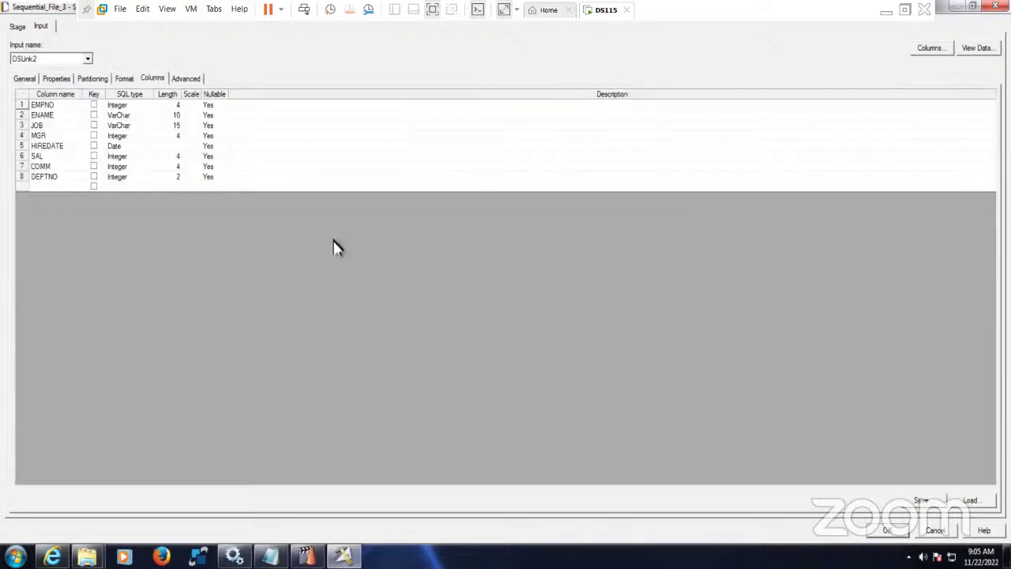
{"action": "key", "text": "Return"}
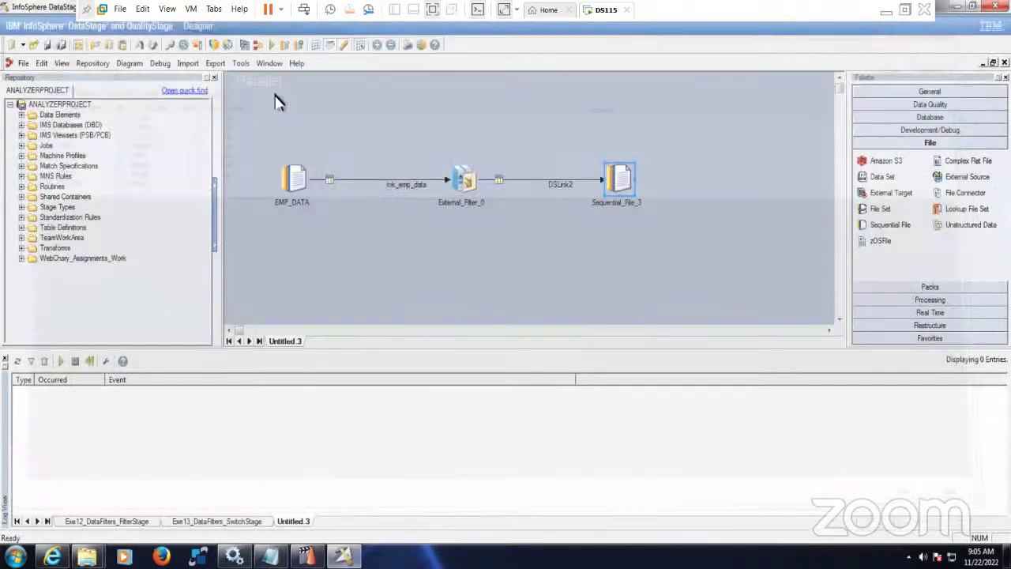
- Save the job as Exe14_External_FilterStage in the Jobs folder and compile it
{"action": "left_click", "coordinate": [269, 48]}
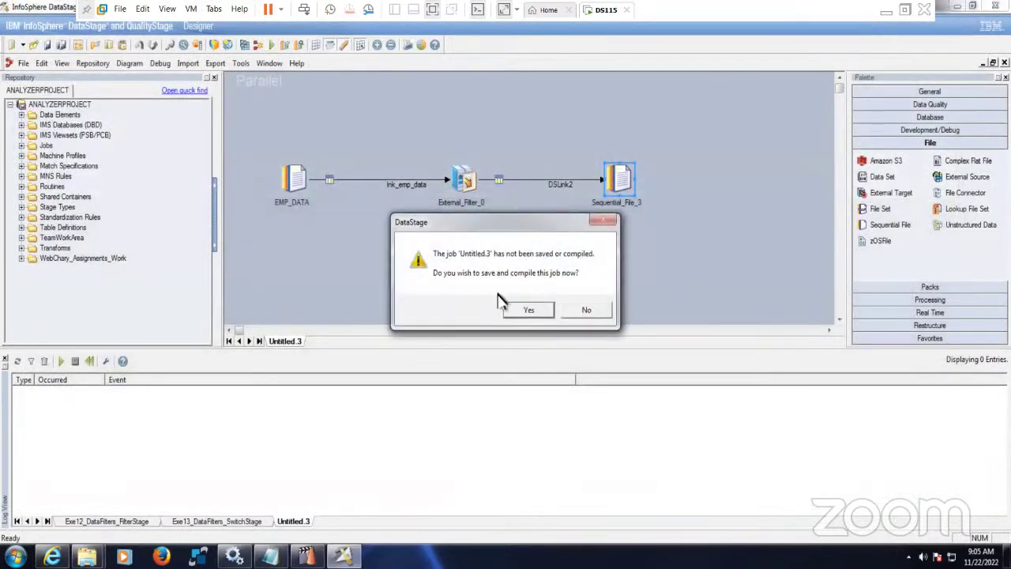
{"action": "left_click", "coordinate": [528, 308]}
{"action": "left_click", "coordinate": [481, 301]}
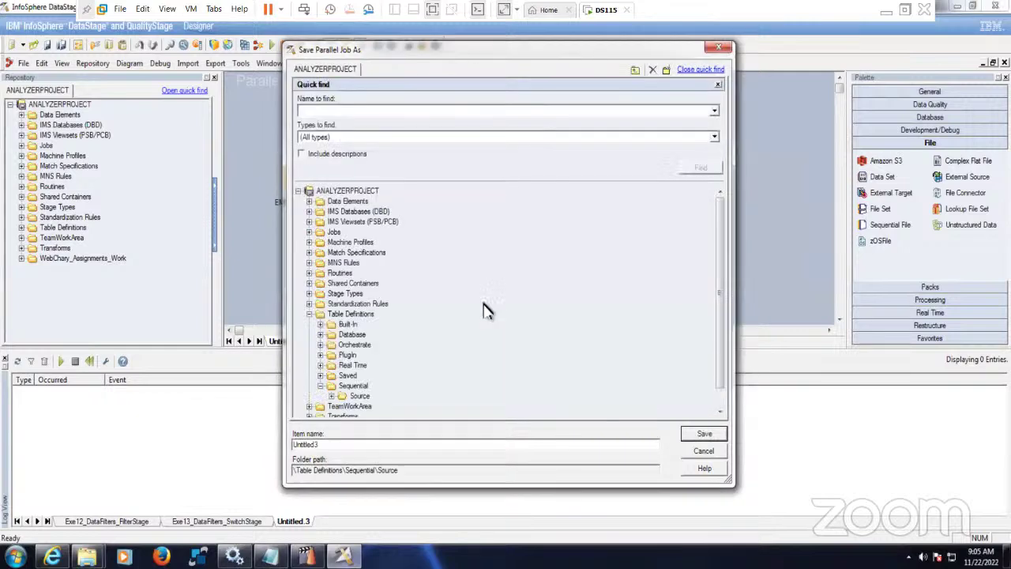
{"action": "left_click", "coordinate": [333, 231]}
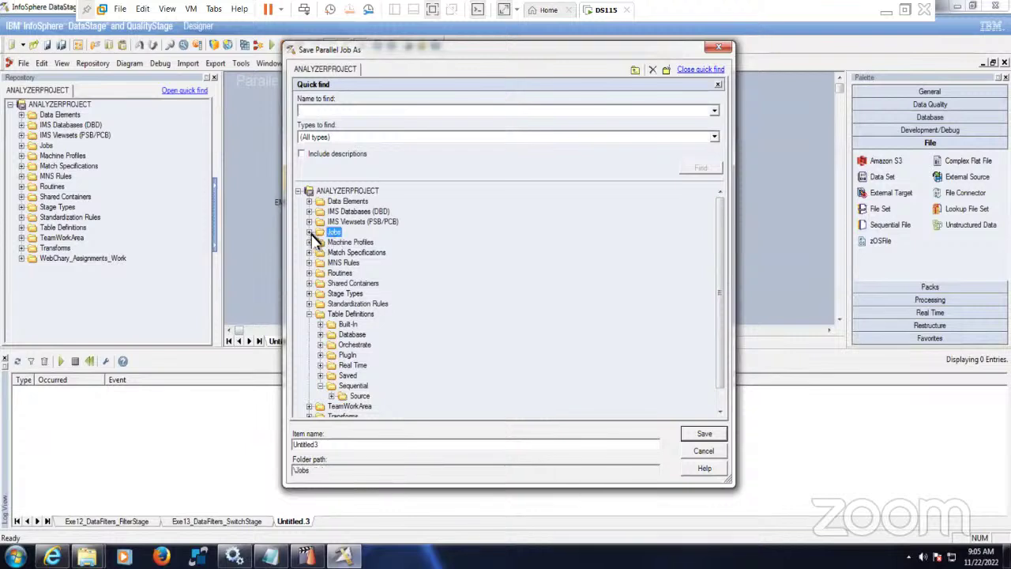
{"action": "left_click", "coordinate": [310, 233]}
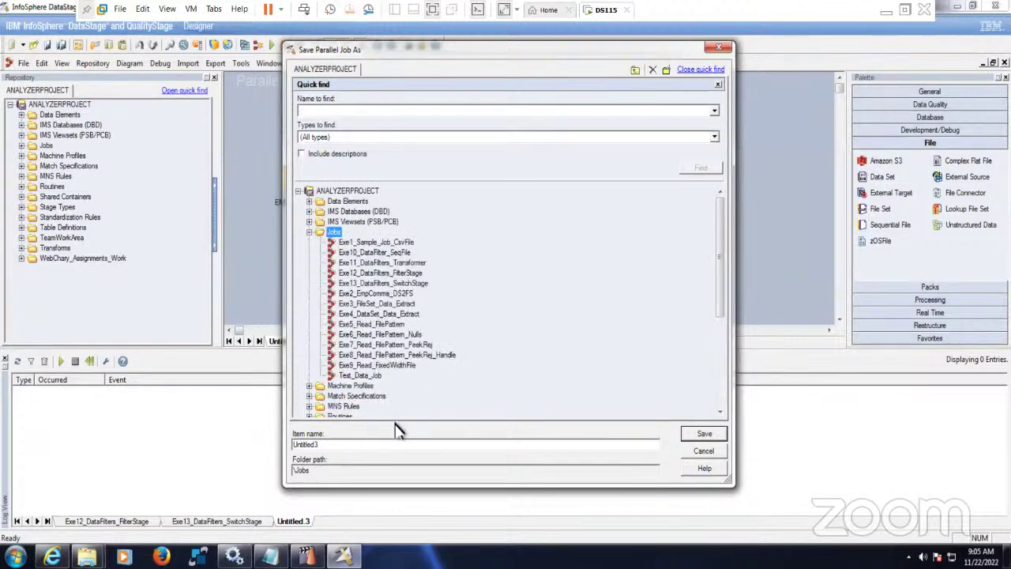
{"action": "double_click", "coordinate": [375, 444]}
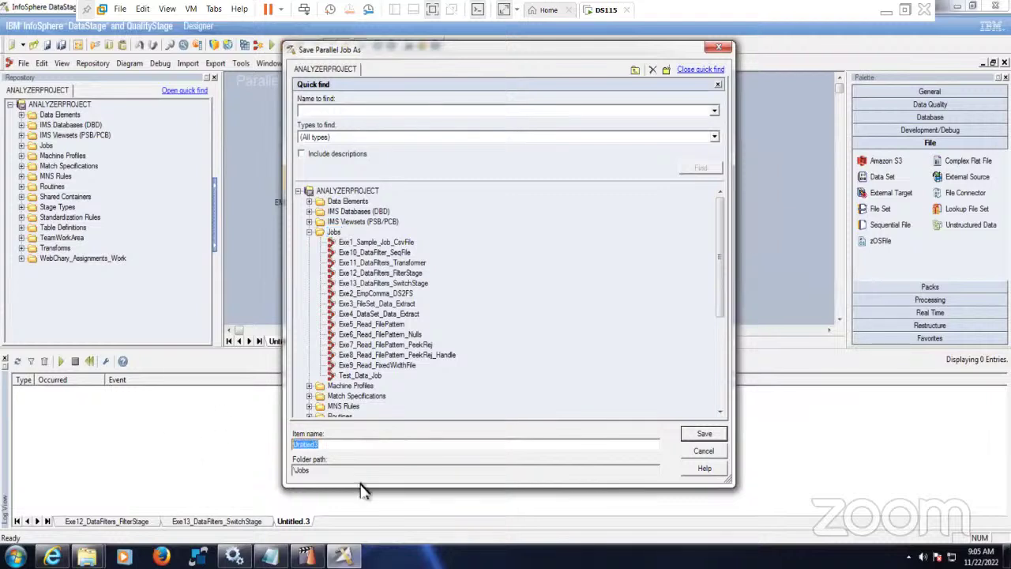
{"action": "type", "text": "Ex"}
{"action": "type", "text": "e14_External_F"}
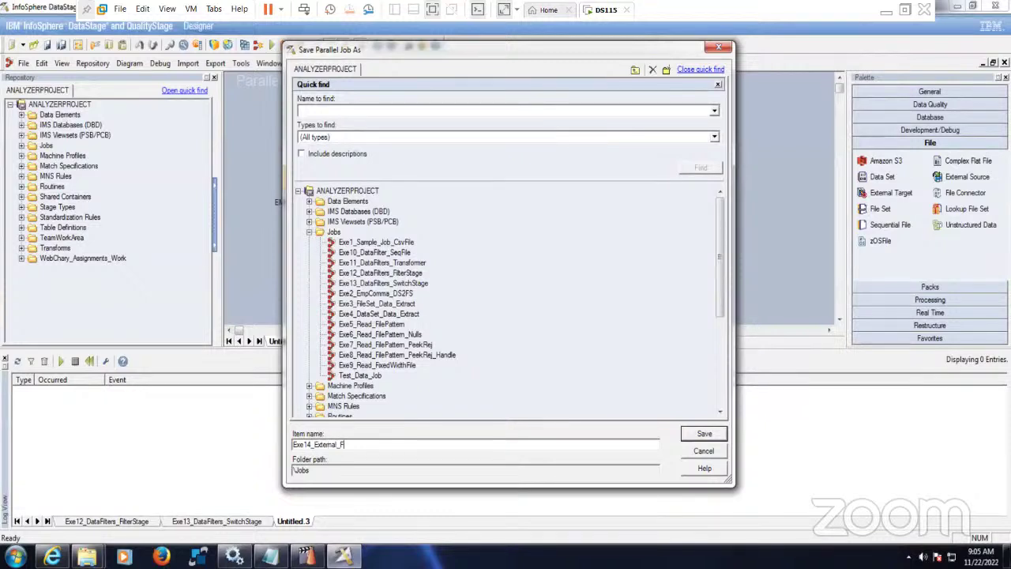
{"action": "type", "text": "ilterStage"}
{"action": "left_click", "coordinate": [705, 437]}
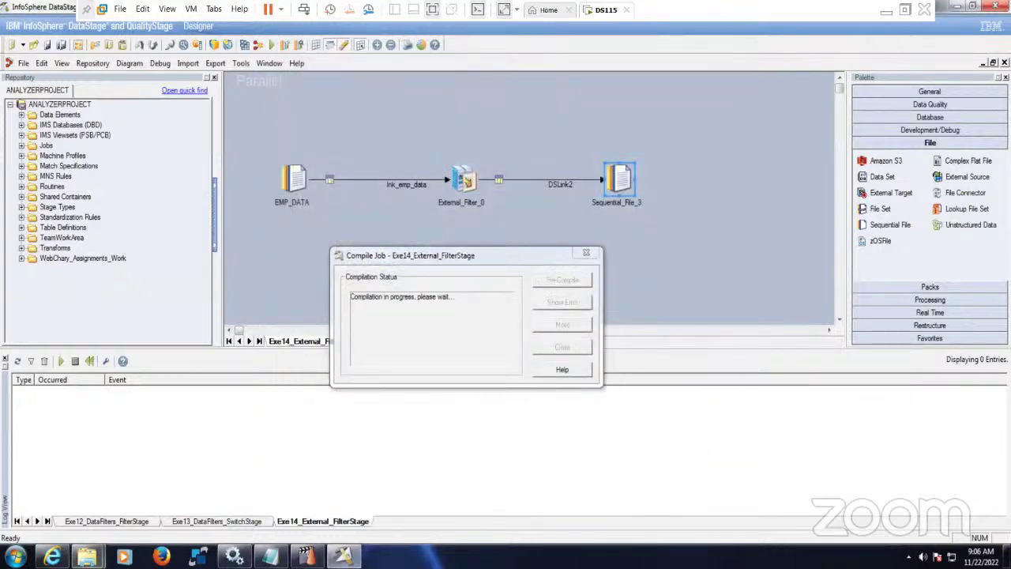
- Permanently delete the three old output files in C:\Target, then return to Designer's run options
{"action": "left_click", "coordinate": [214, 499]}
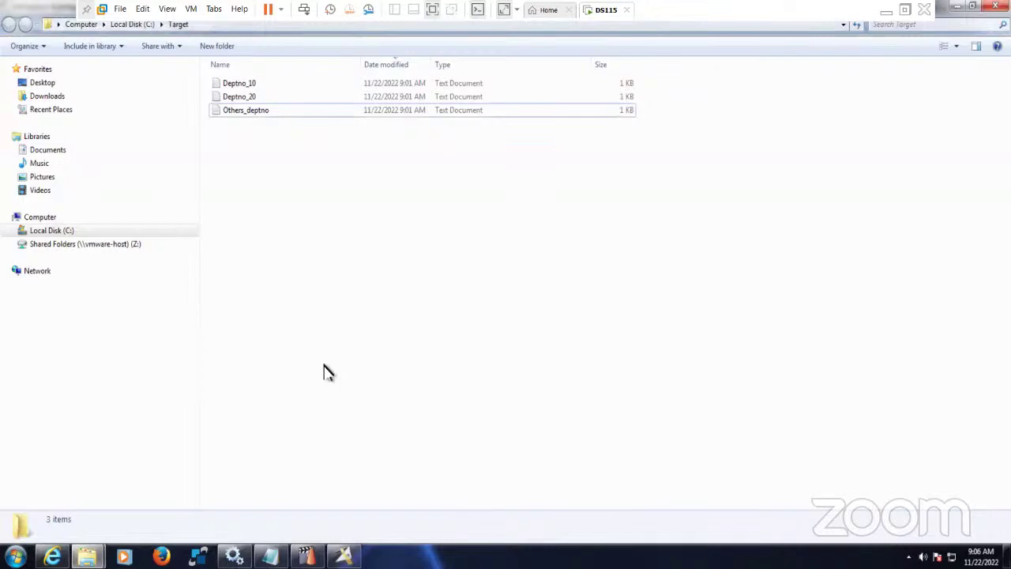
{"action": "key", "text": "ctrl+a"}
{"action": "key", "text": "shift+Delete"}
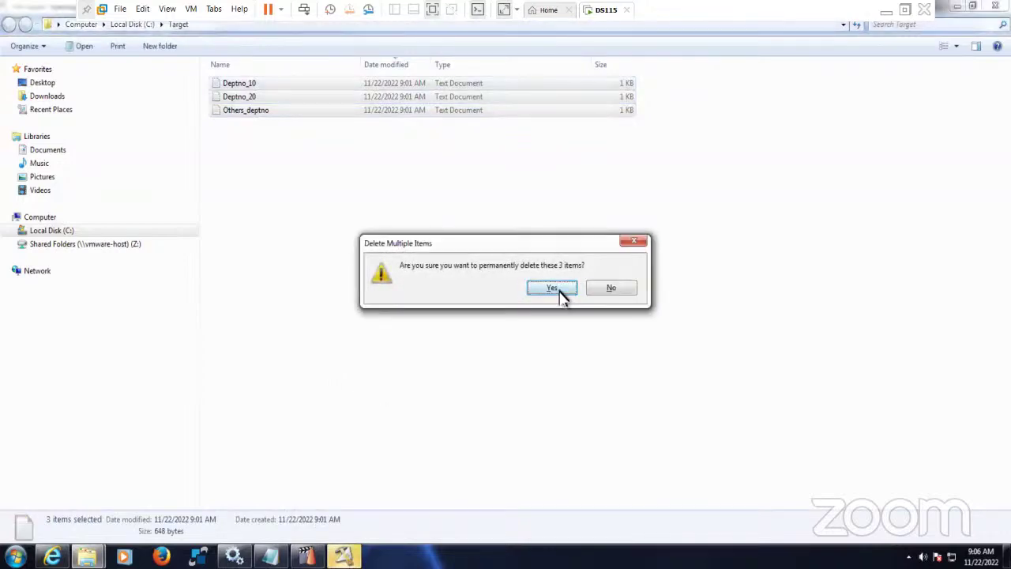
{"action": "left_click", "coordinate": [553, 287]}
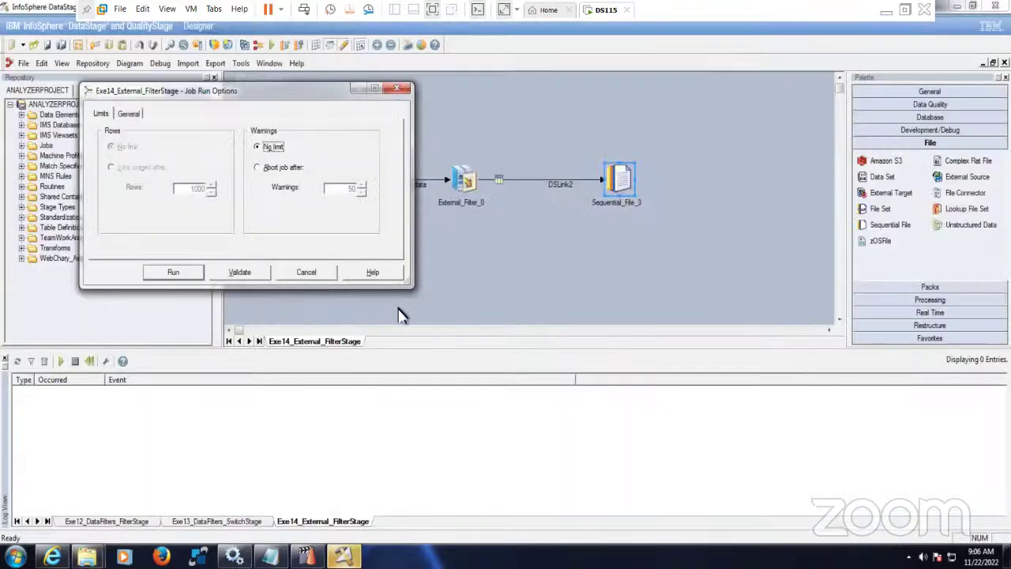
{"action": "left_click", "coordinate": [344, 557]}
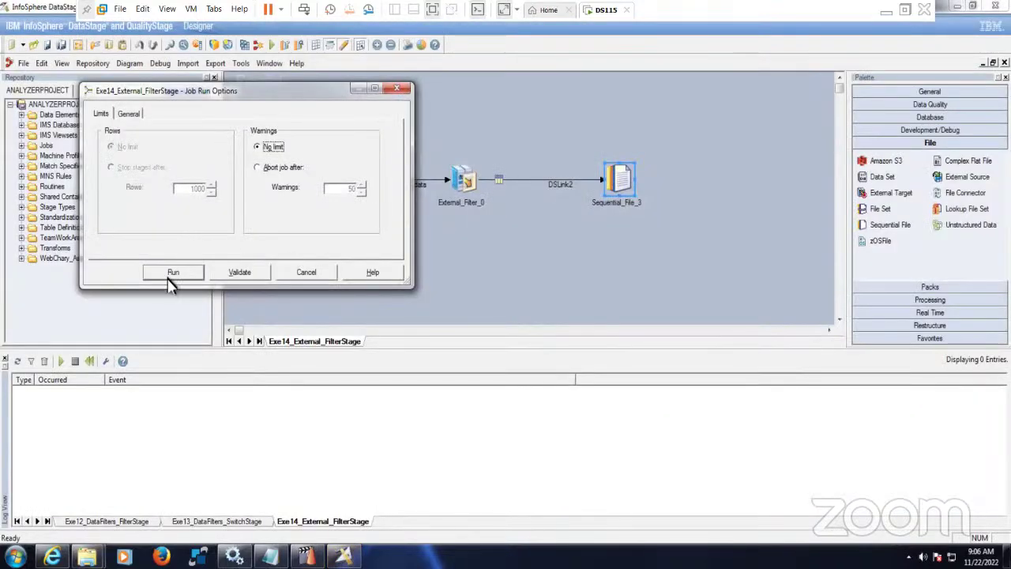
- Run Exe14_External_FilterStage and confirm 15 rows read from EMP_DATA and 4 written to Sequential_File_3
{"action": "left_click", "coordinate": [174, 272]}
{"action": "key", "text": "alt+Tab"}
{"action": "left_click", "coordinate": [344, 557]}
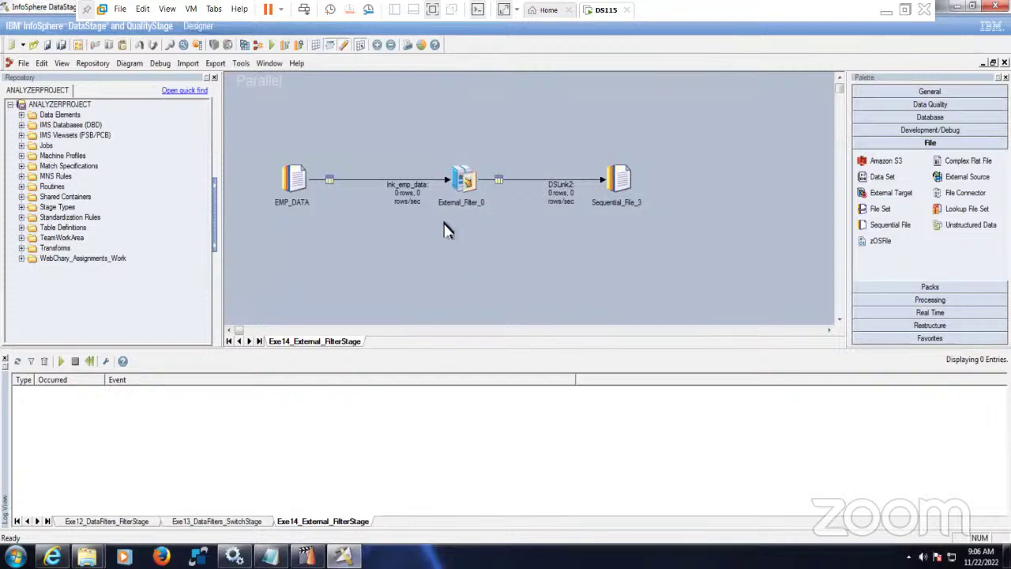
{"action": "left_click_drag", "start_coordinate": [431, 140], "coordinate": [491, 267]}
{"action": "left_click", "coordinate": [491, 267]}
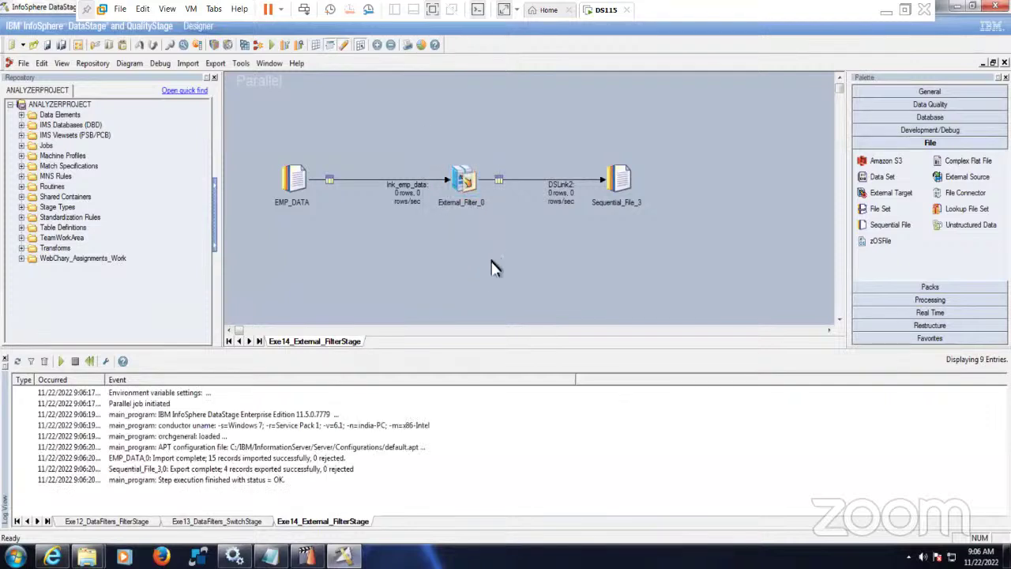
{"action": "left_click_drag", "start_coordinate": [257, 145], "coordinate": [681, 241]}
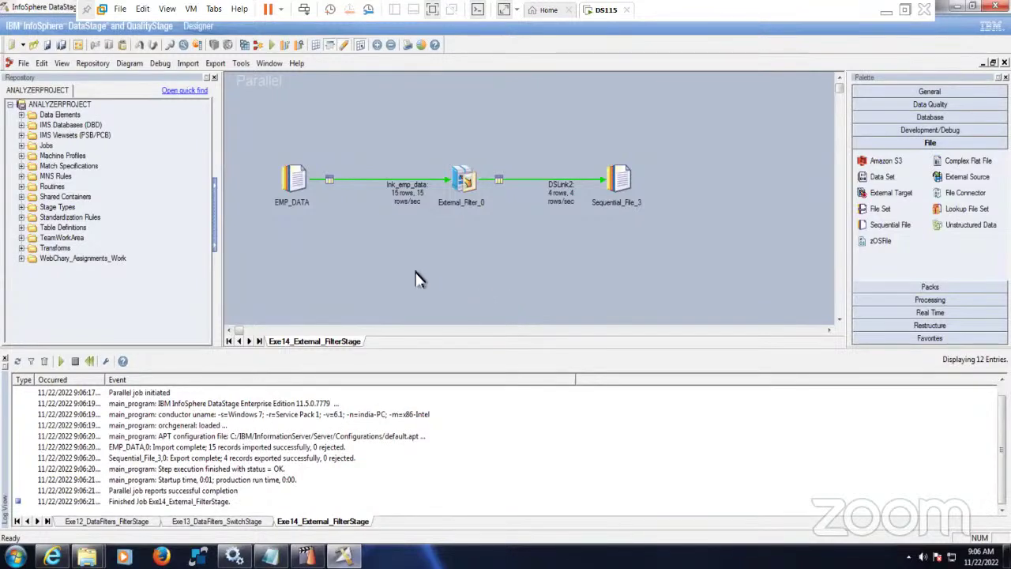
- Open External_Filter.txt from the Target folder in Notepad and check its four SALESMAN rows
{"action": "mouse_move", "coordinate": [87, 557]}
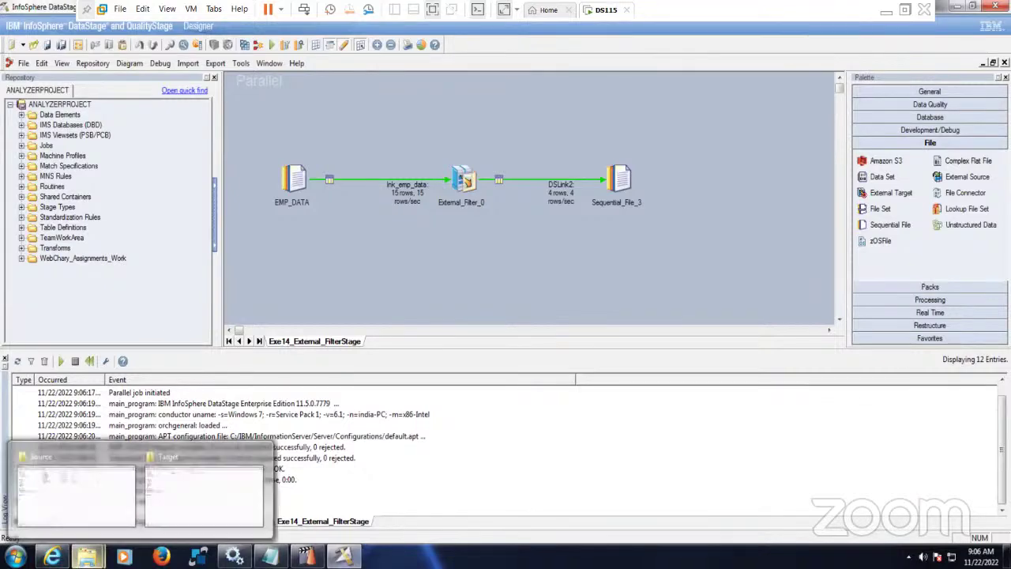
{"action": "left_click", "coordinate": [194, 501]}
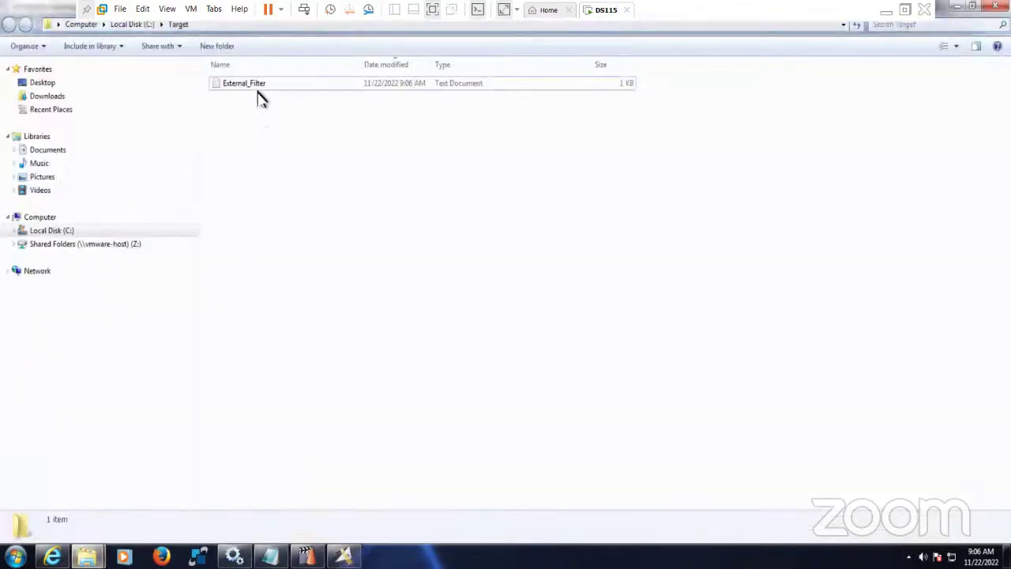
{"action": "double_click", "coordinate": [255, 87]}
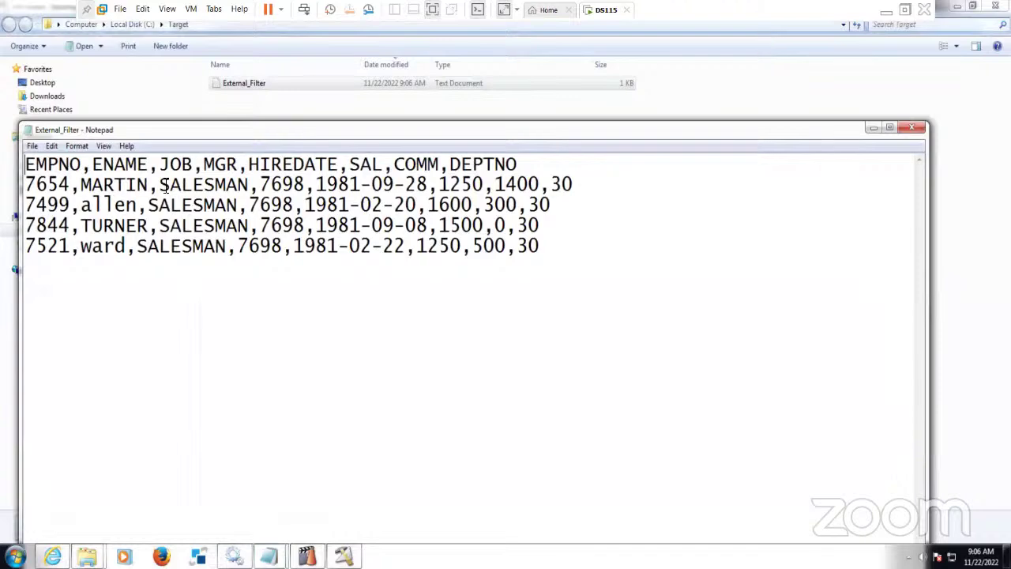
{"action": "left_click_drag", "start_coordinate": [161, 185], "coordinate": [262, 186]}
{"action": "left_click_drag", "start_coordinate": [149, 209], "coordinate": [242, 214]}
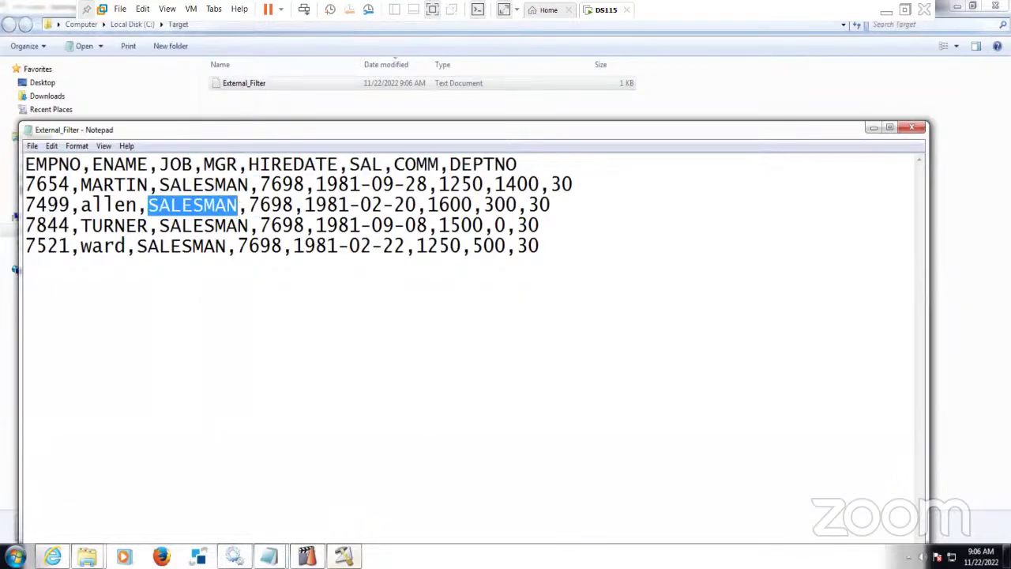
{"action": "left_click", "coordinate": [343, 556]}
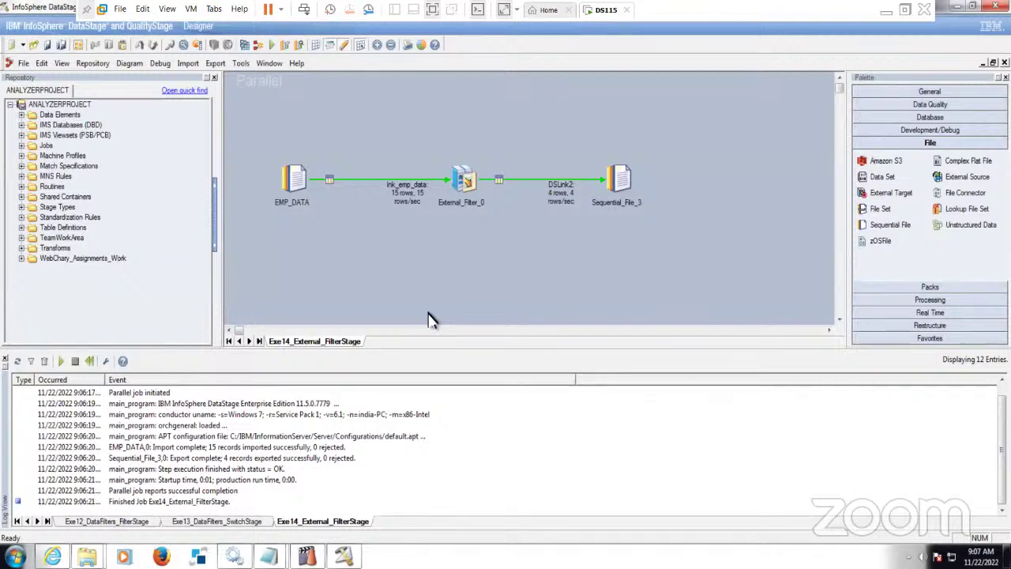
- Paste the copied Sequential_File_3 stage and its link into a new parallel job
{"action": "left_click_drag", "start_coordinate": [254, 137], "coordinate": [671, 245]}
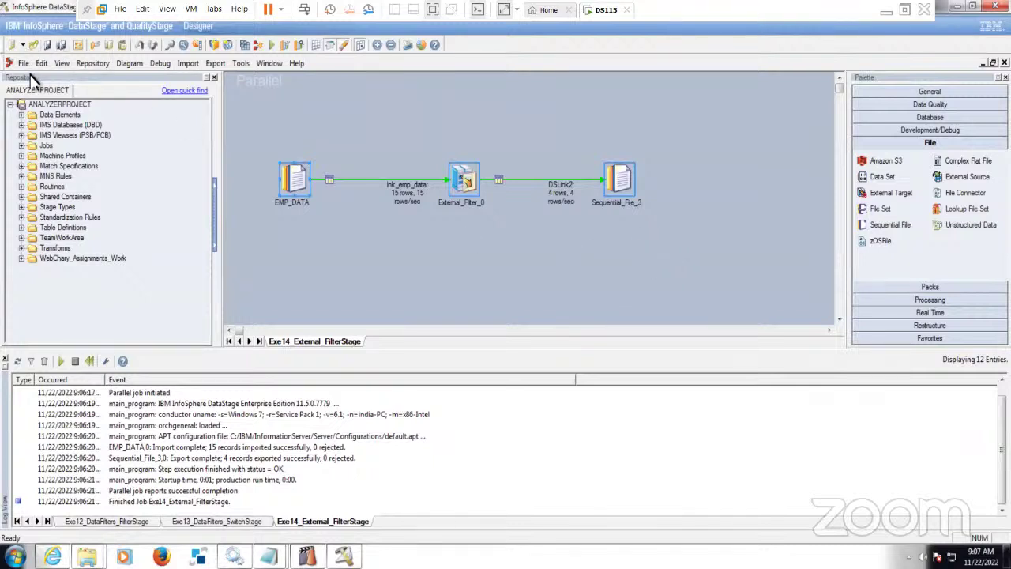
{"action": "left_click", "coordinate": [374, 259]}
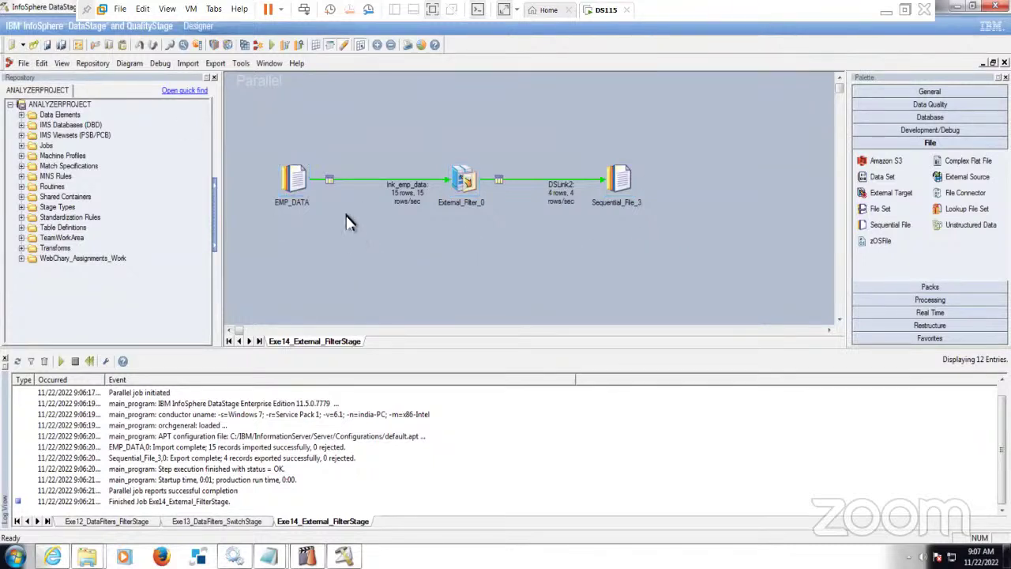
{"action": "left_click_drag", "start_coordinate": [531, 125], "coordinate": [694, 248]}
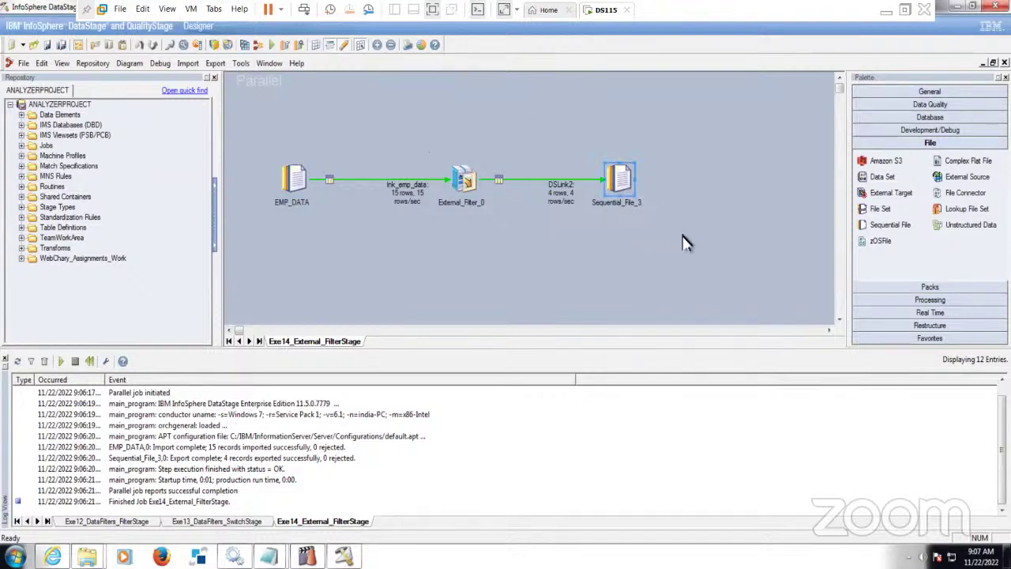
{"action": "left_click", "coordinate": [12, 45]}
{"action": "left_click", "coordinate": [389, 168]}
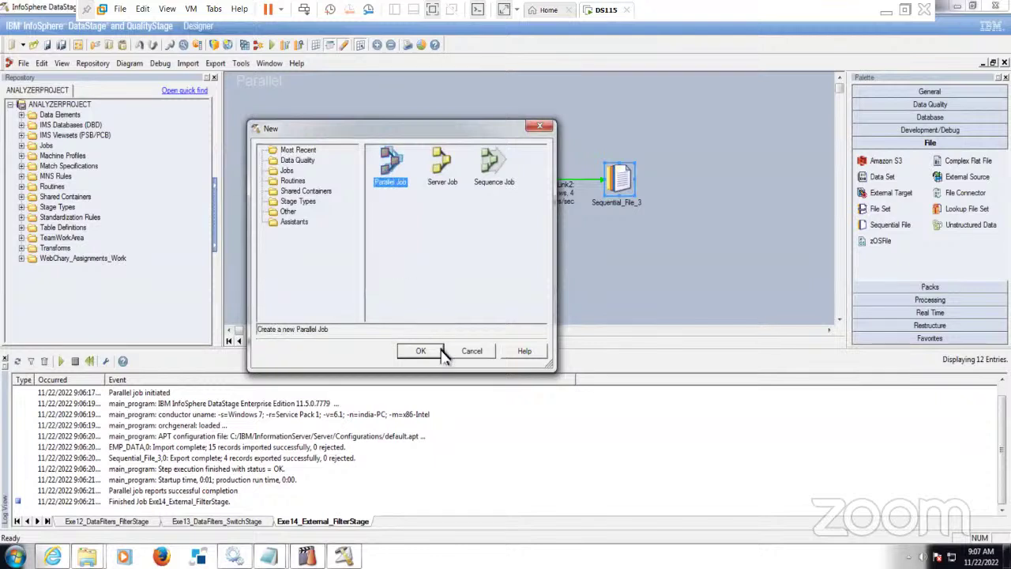
{"action": "left_click", "coordinate": [439, 351]}
{"action": "key", "text": "ctrl+v"}
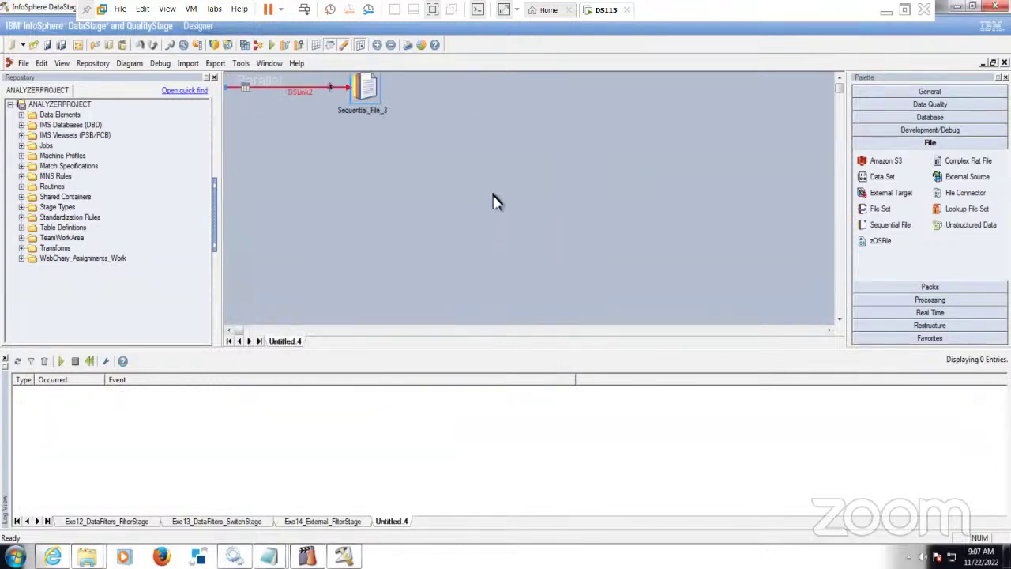
{"action": "left_click_drag", "start_coordinate": [365, 93], "coordinate": [640, 175]}
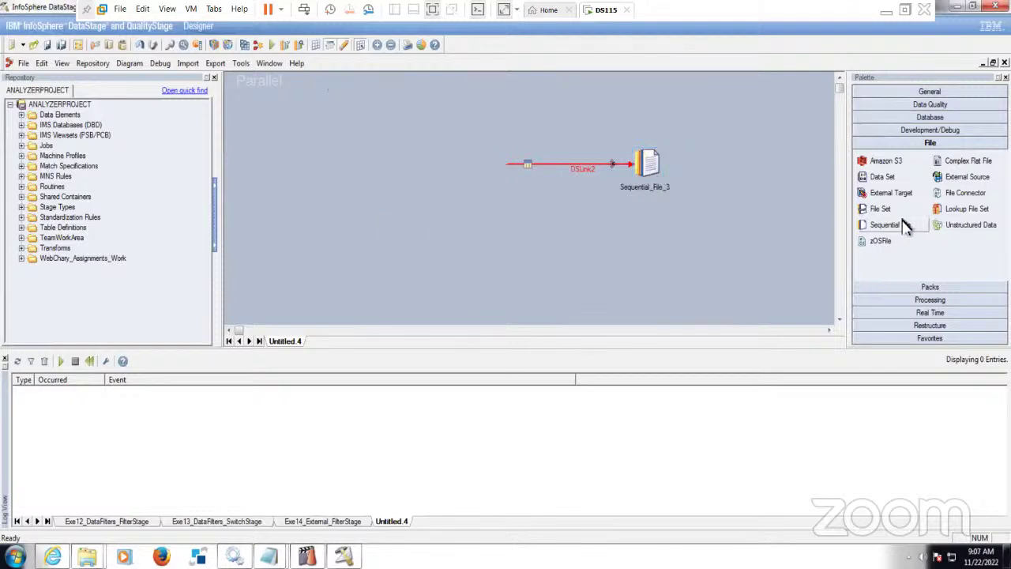
- Drop an Oracle Connector from the Database palette onto DSLink2's start, moving Sequential_File_3 right
{"action": "left_click", "coordinate": [930, 118]}
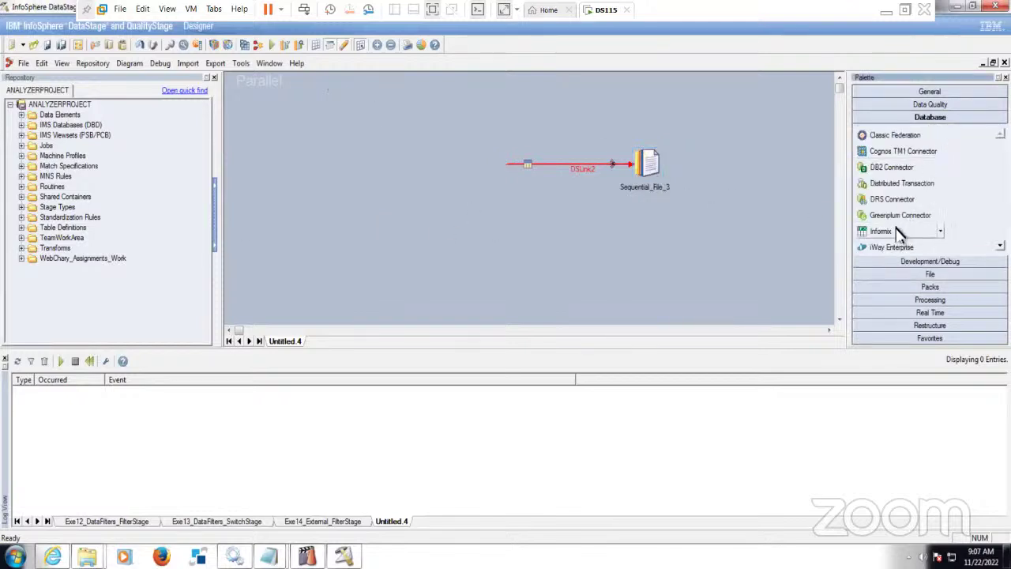
{"action": "scroll", "coordinate": [913, 225], "scroll_direction": "down", "scroll_amount": 2}
{"action": "scroll", "coordinate": [912, 226], "scroll_direction": "down", "scroll_amount": 2}
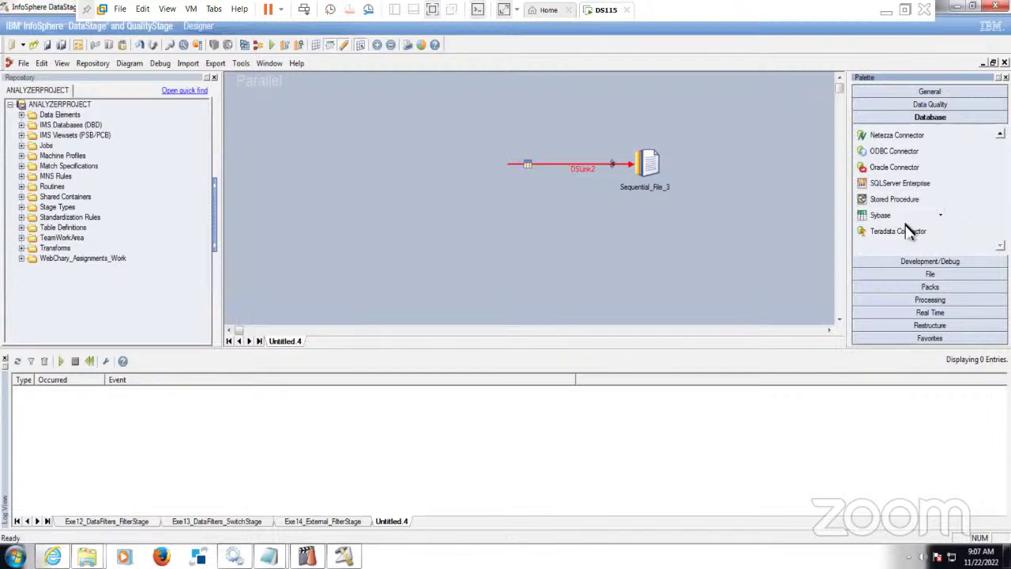
{"action": "left_click_drag", "start_coordinate": [895, 168], "coordinate": [494, 172]}
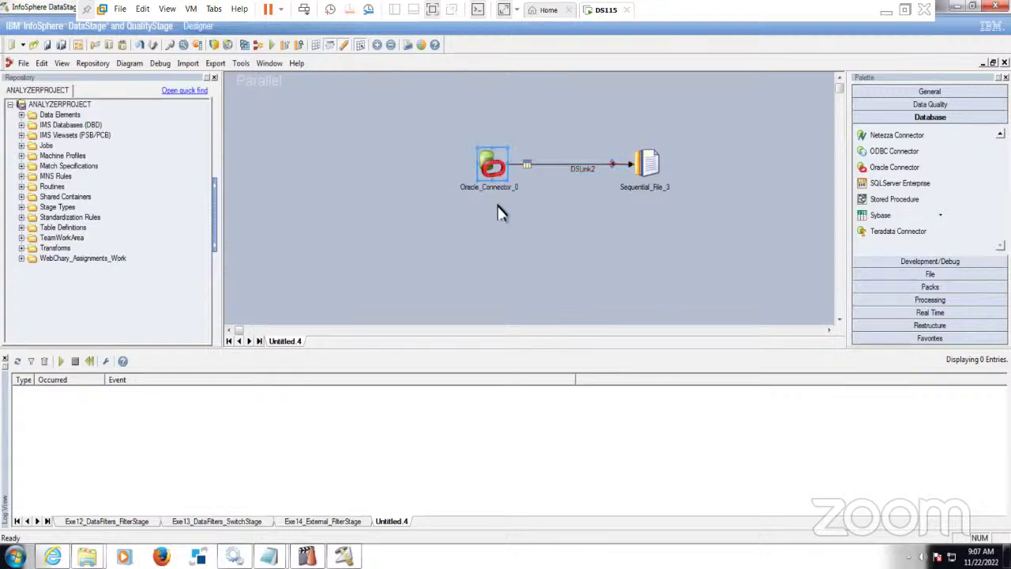
{"action": "left_click_drag", "start_coordinate": [650, 172], "coordinate": [702, 174]}
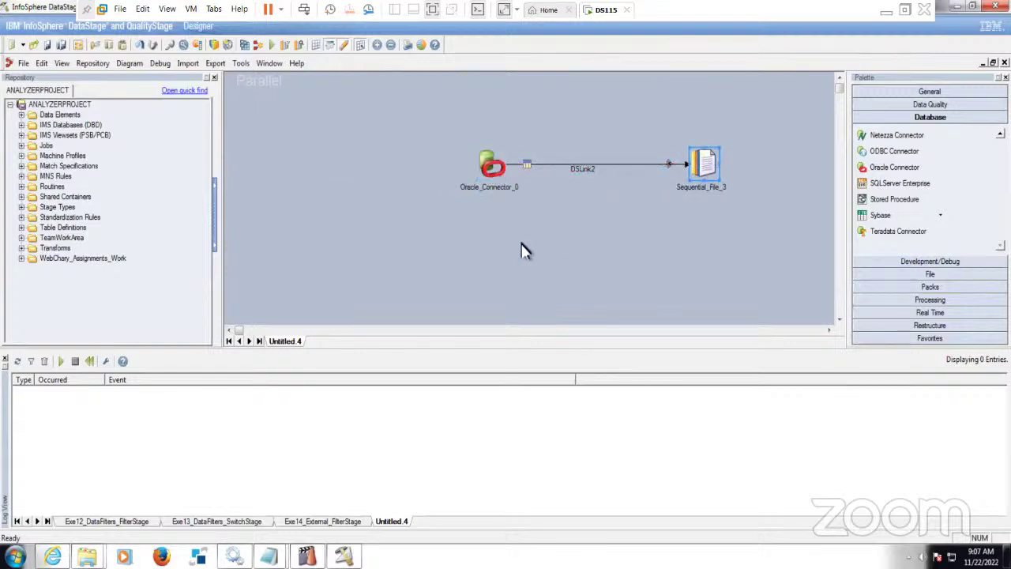
{"action": "double_click", "coordinate": [494, 165]}
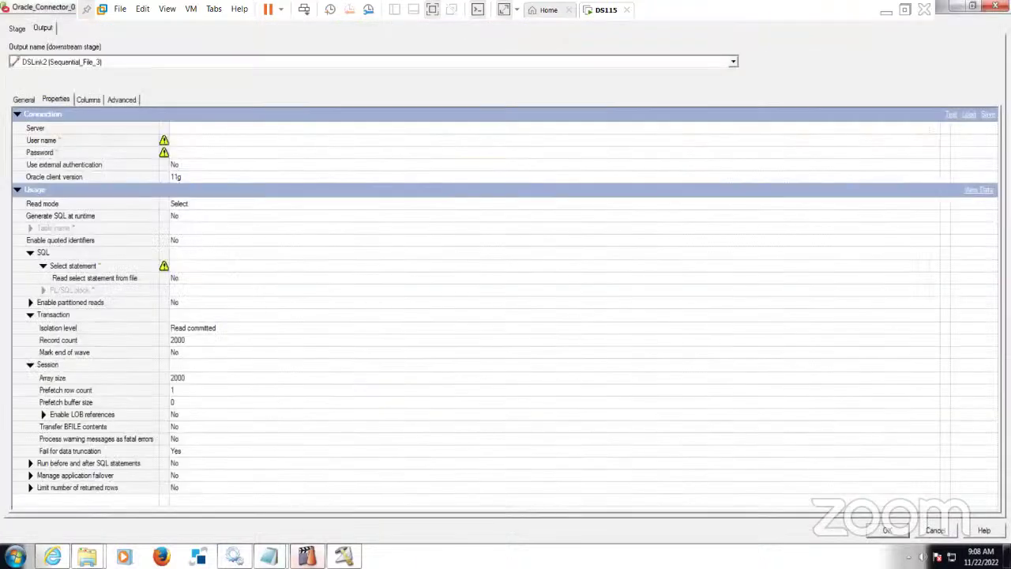
- Launch SqlDbx and let it run past the security warning
{"action": "left_click", "coordinate": [198, 557]}
{"action": "left_click", "coordinate": [539, 289]}
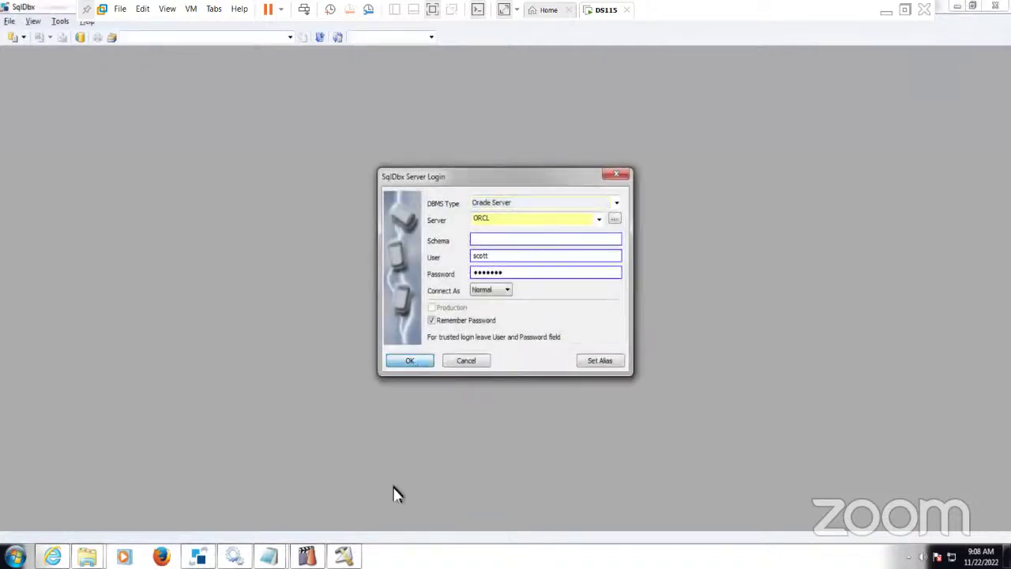
- Log in to the ORCL Oracle server in SqlDbx, maximize it, then return to the connector properties
{"action": "key", "text": "Return"}
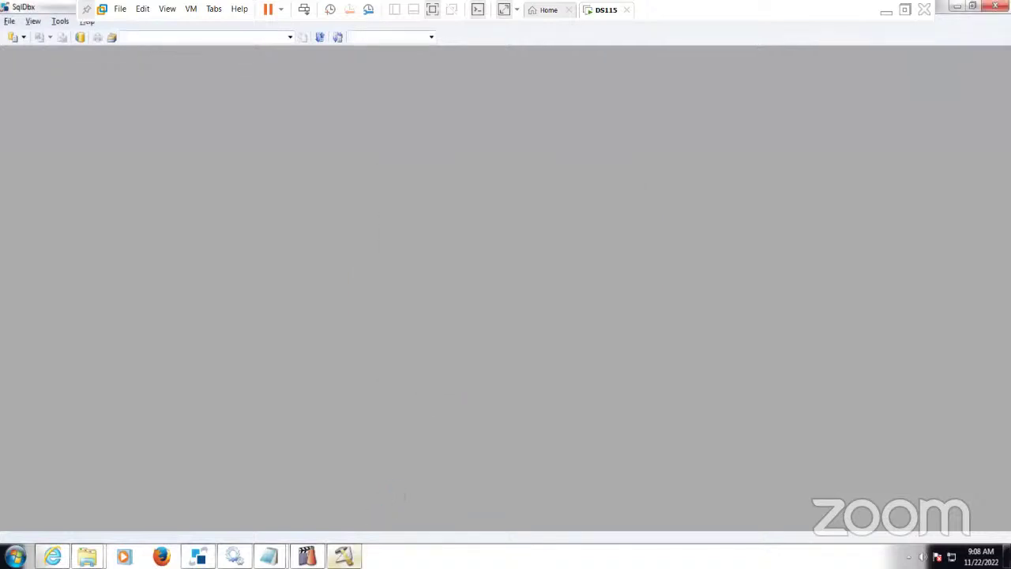
{"action": "mouse_move", "coordinate": [343, 557]}
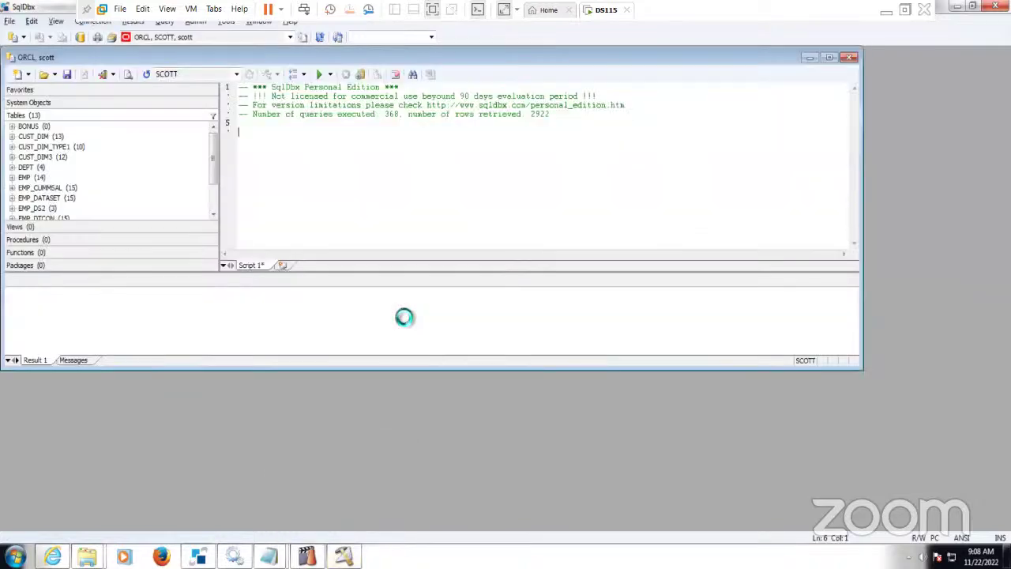
{"action": "left_click", "coordinate": [831, 60]}
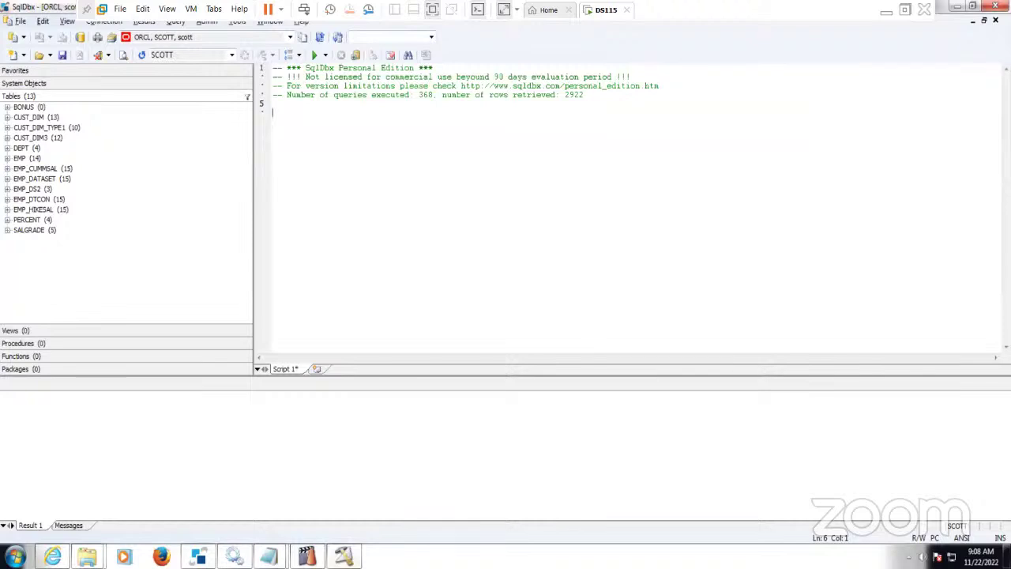
{"action": "left_click", "coordinate": [348, 557]}
{"action": "left_click", "coordinate": [225, 131]}
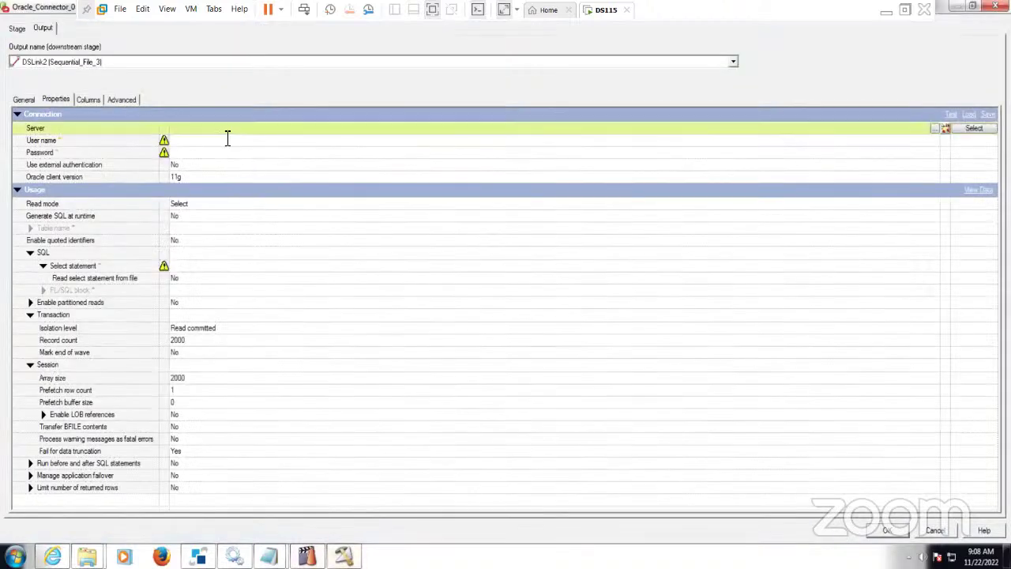
- Set the connector's server to orcl and enter the database user name and password
{"action": "type", "text": "orcl"}
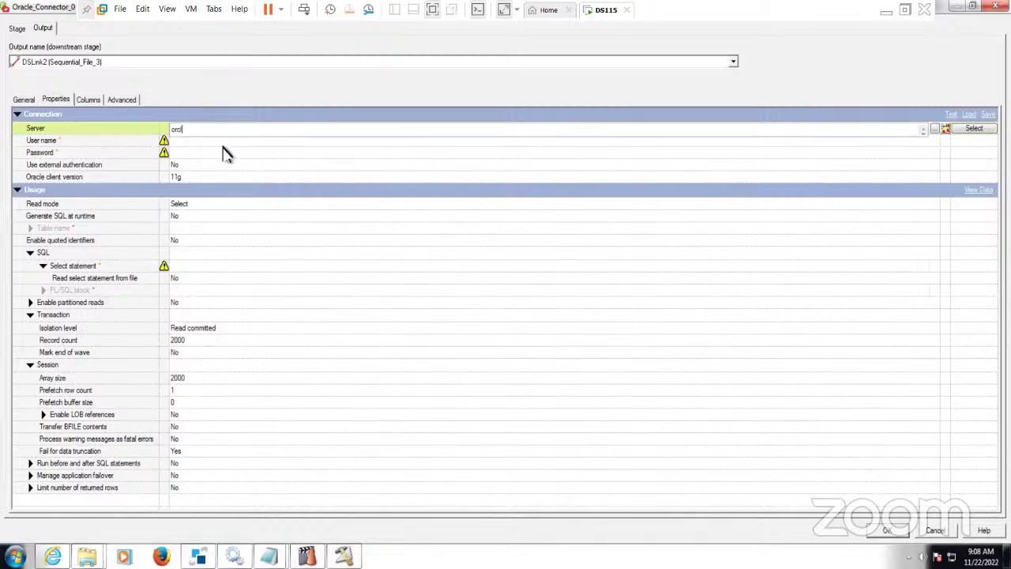
{"action": "left_click", "coordinate": [224, 142]}
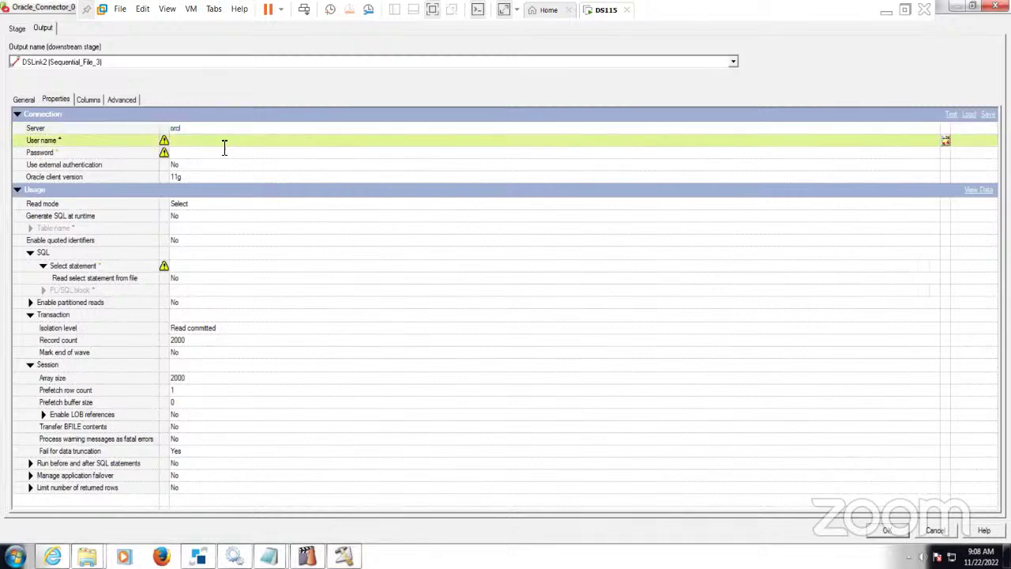
{"action": "type", "text": "scott"}
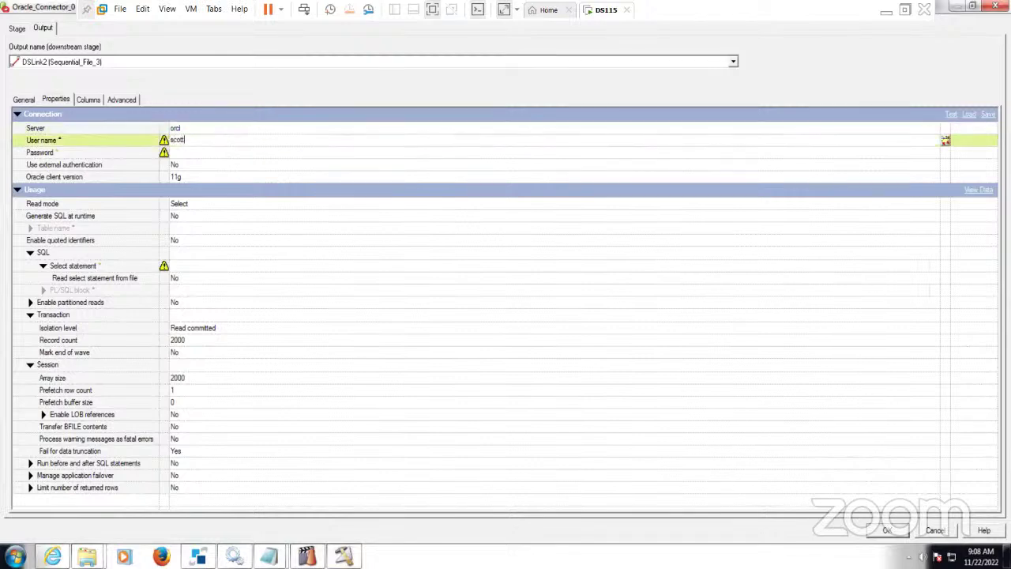
{"action": "left_click", "coordinate": [214, 156]}
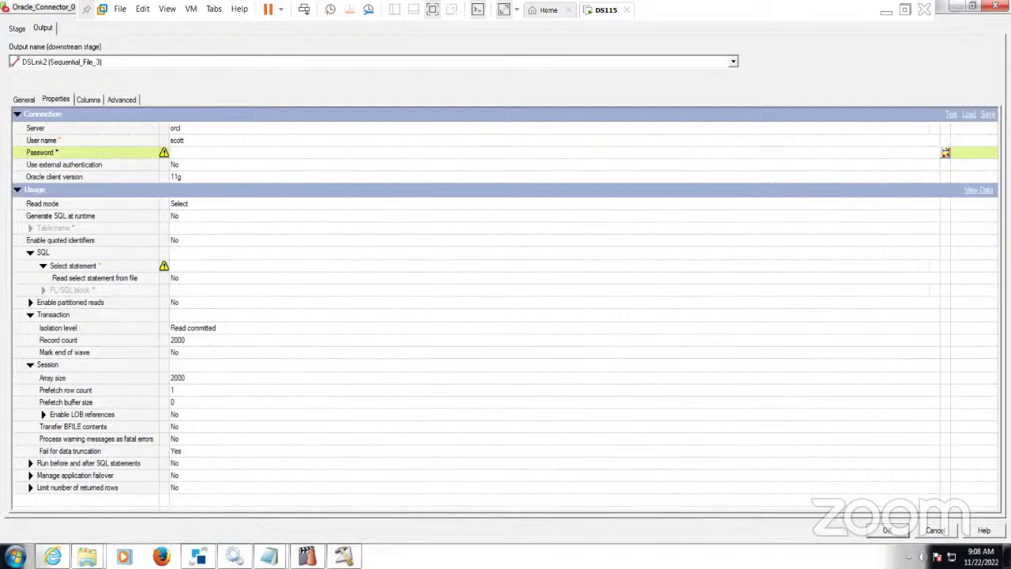
{"action": "type", "text": "tiger"}
- Keep Generate SQL at runtime set to No and open the Select statement editor
{"action": "left_click", "coordinate": [200, 219]}
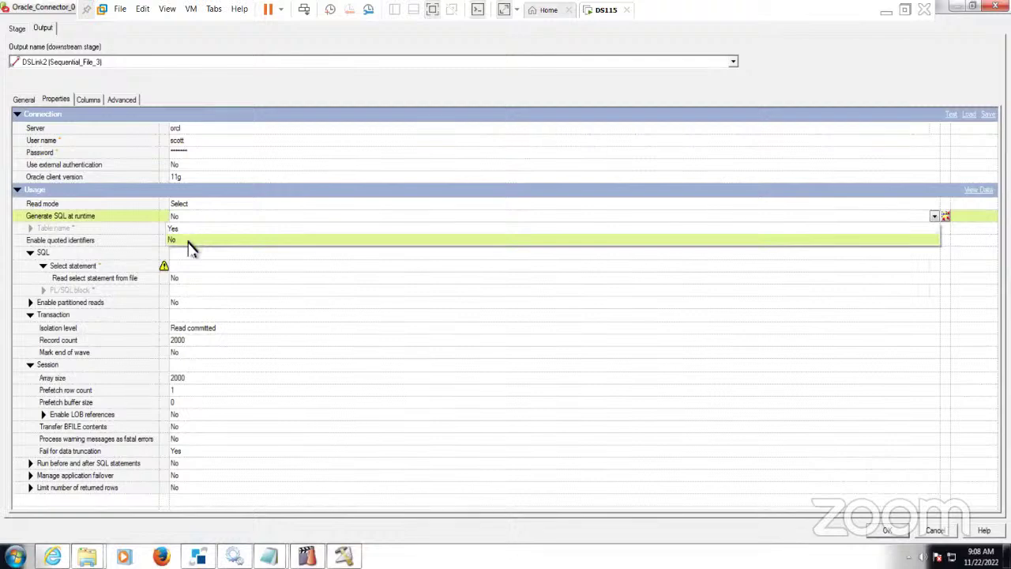
{"action": "left_click", "coordinate": [190, 242]}
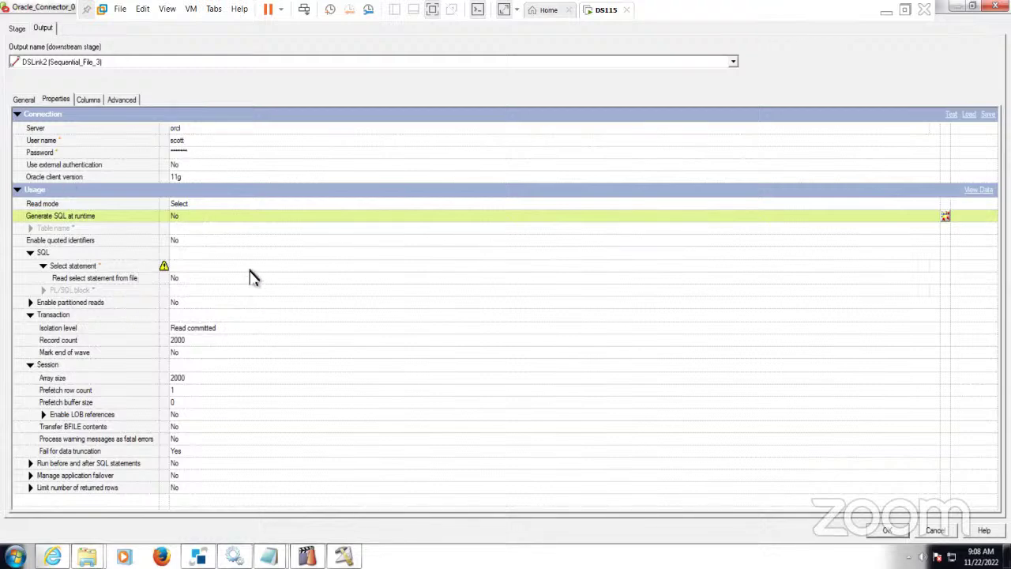
{"action": "left_click", "coordinate": [249, 268]}
{"action": "left_click", "coordinate": [936, 267]}
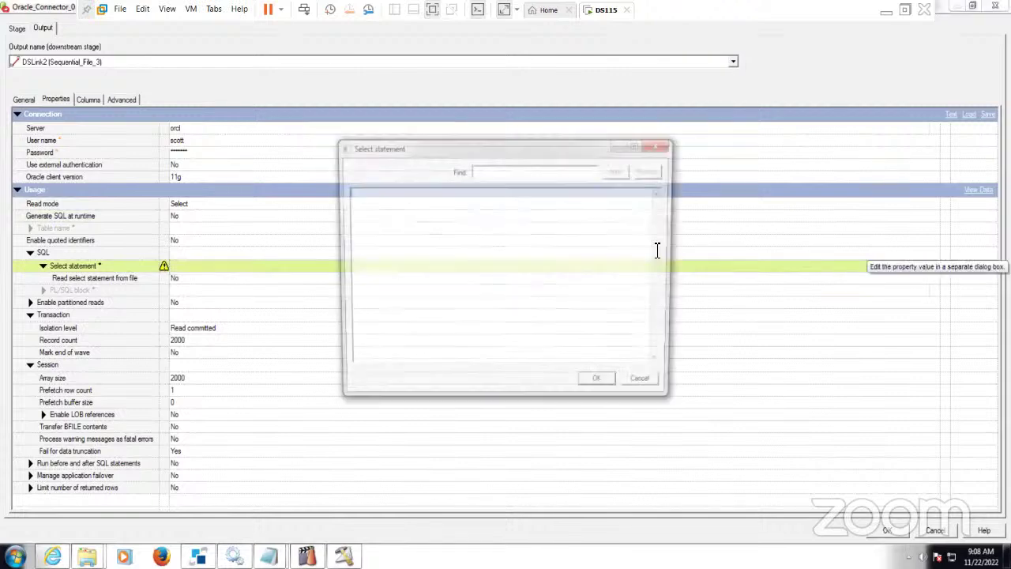
- Enter SELECT * FROM EMP WHERE JOB='SALESMAN' as the select statement, also pasting it into the Nov 2022 notes
{"action": "type", "text": "SELECT "}
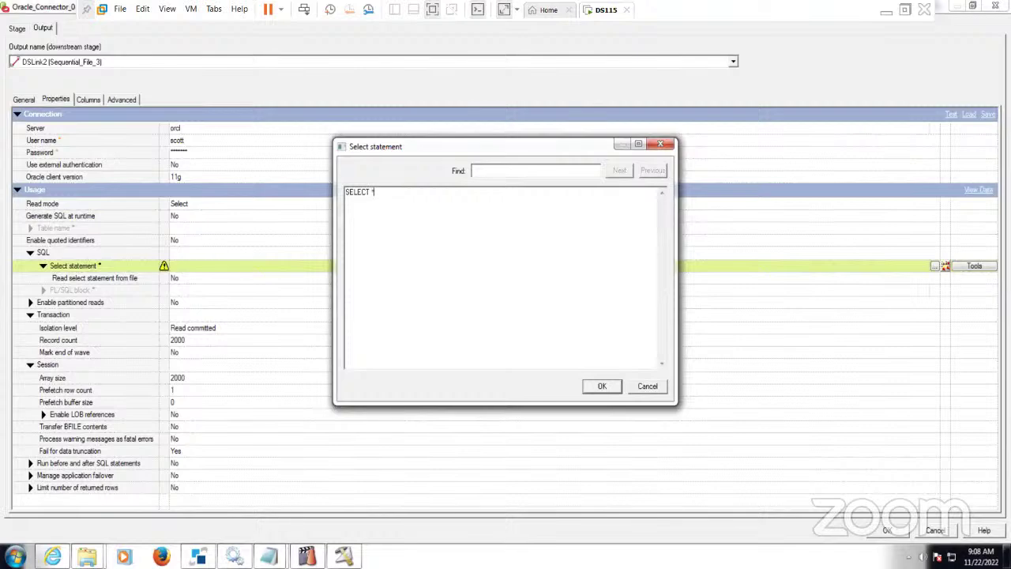
{"action": "type", "text": "* FROM EMP WHERE JOB='SALESMAN'"}
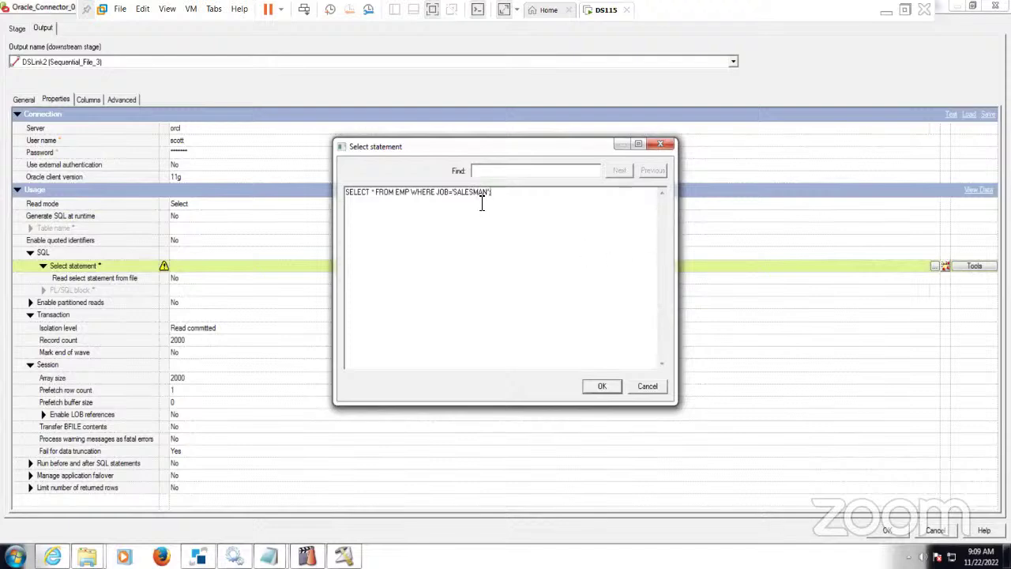
{"action": "key", "text": "ctrl+a"}
{"action": "key", "text": "ctrl+c"}
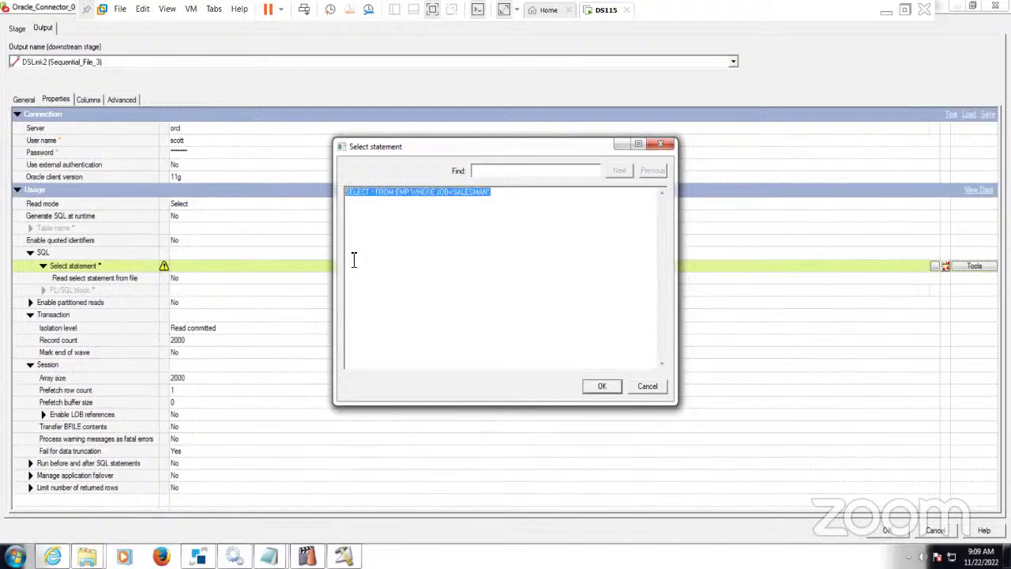
{"action": "left_click", "coordinate": [269, 557]}
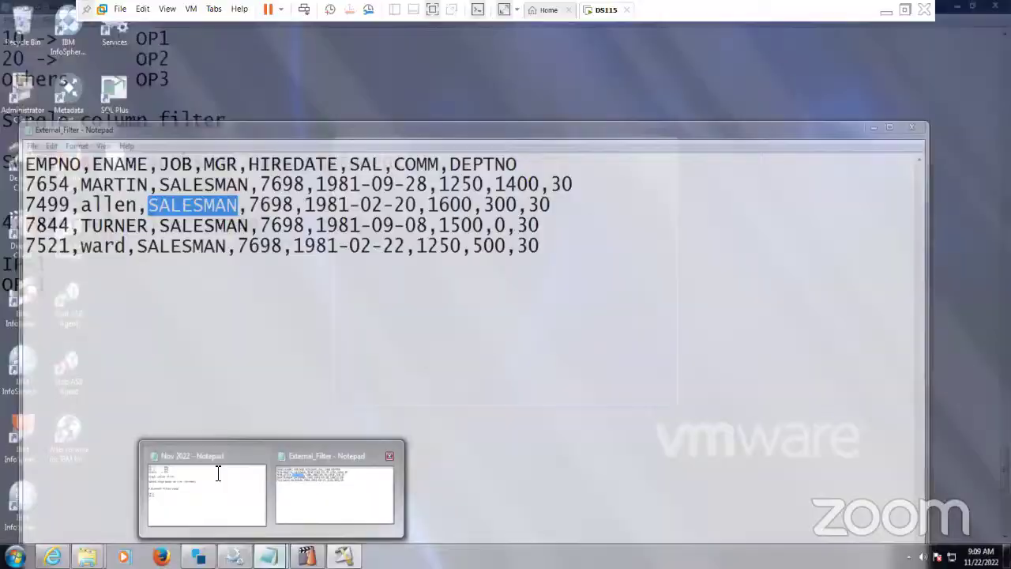
{"action": "left_click", "coordinate": [216, 478]}
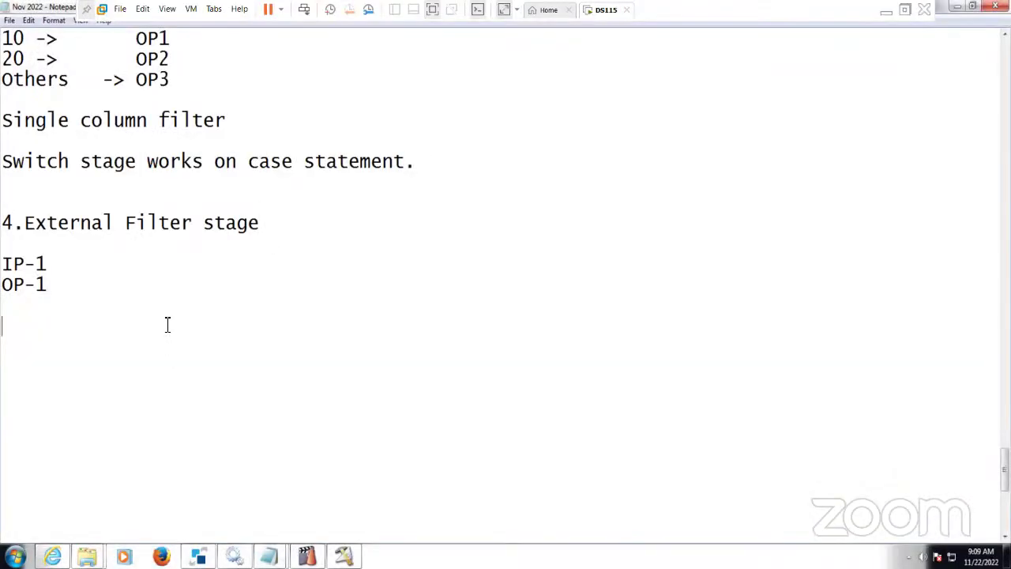
{"action": "key", "text": "ctrl+v"}
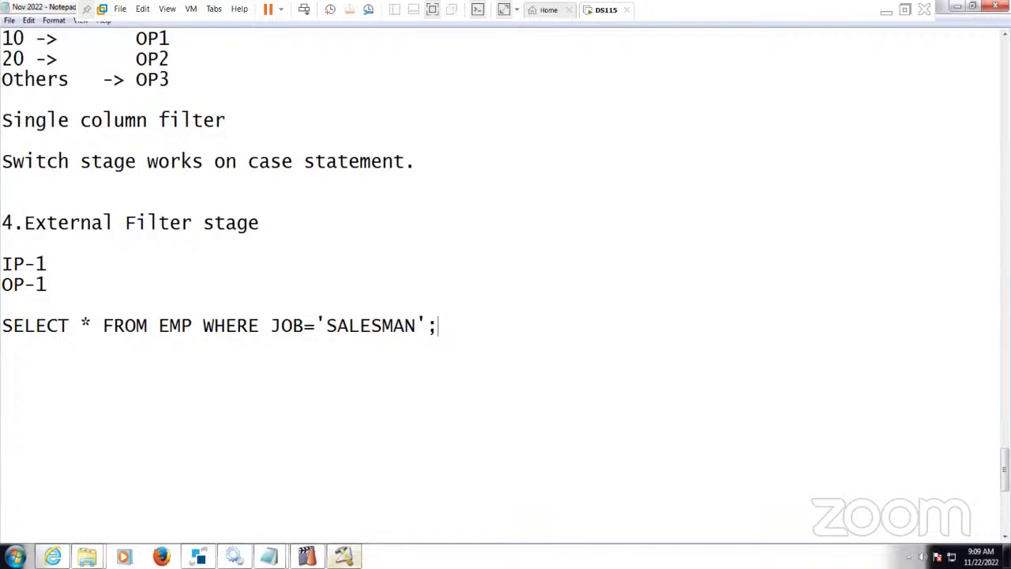
{"action": "left_click", "coordinate": [350, 483]}
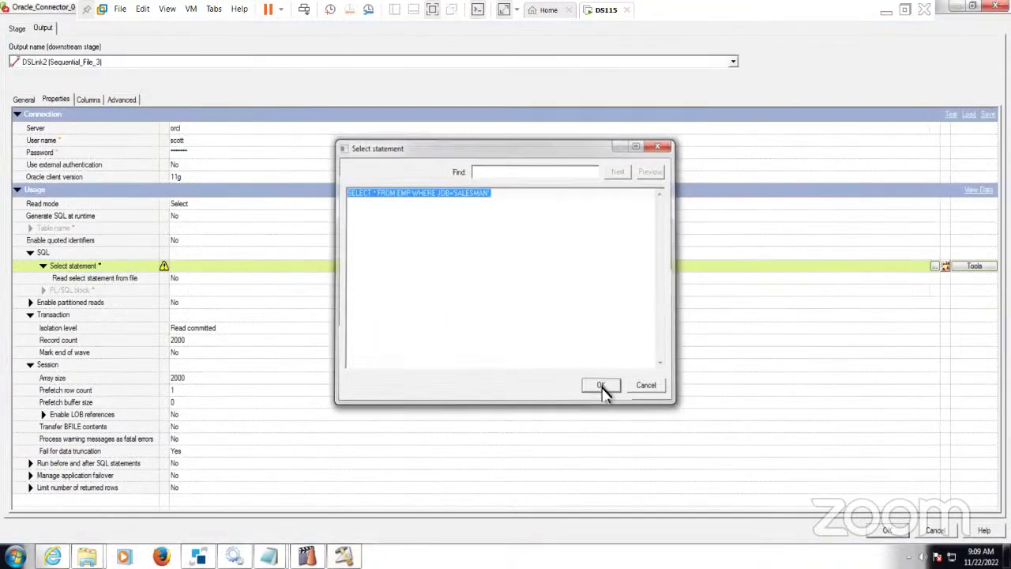
{"action": "left_click", "coordinate": [601, 386]}
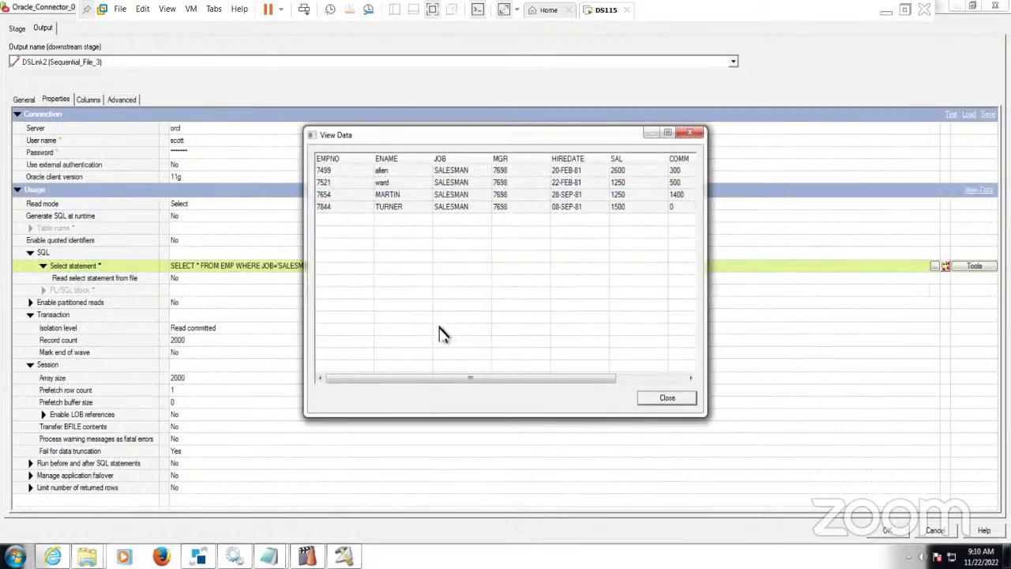
- Review the four SALESMAN rows in the data preview, then accept the Oracle_Connector_0 settings
{"action": "left_click", "coordinate": [451, 171]}
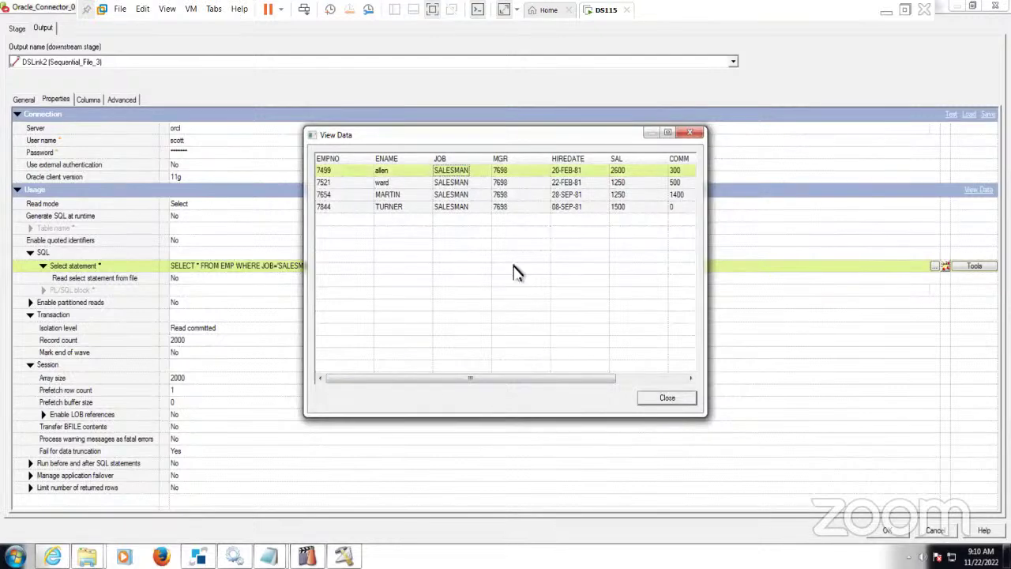
{"action": "left_click", "coordinate": [684, 380]}
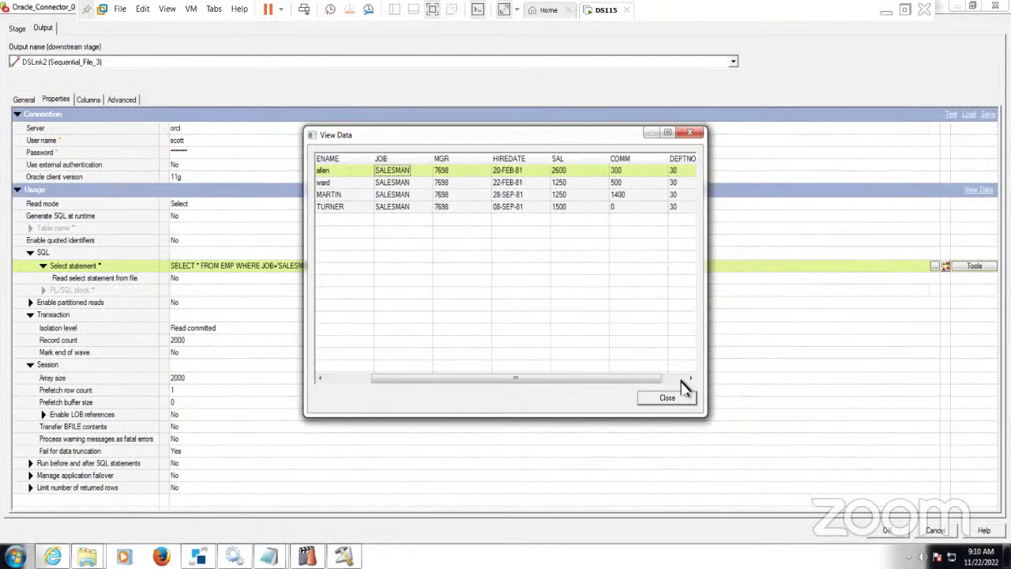
{"action": "left_click", "coordinate": [686, 399]}
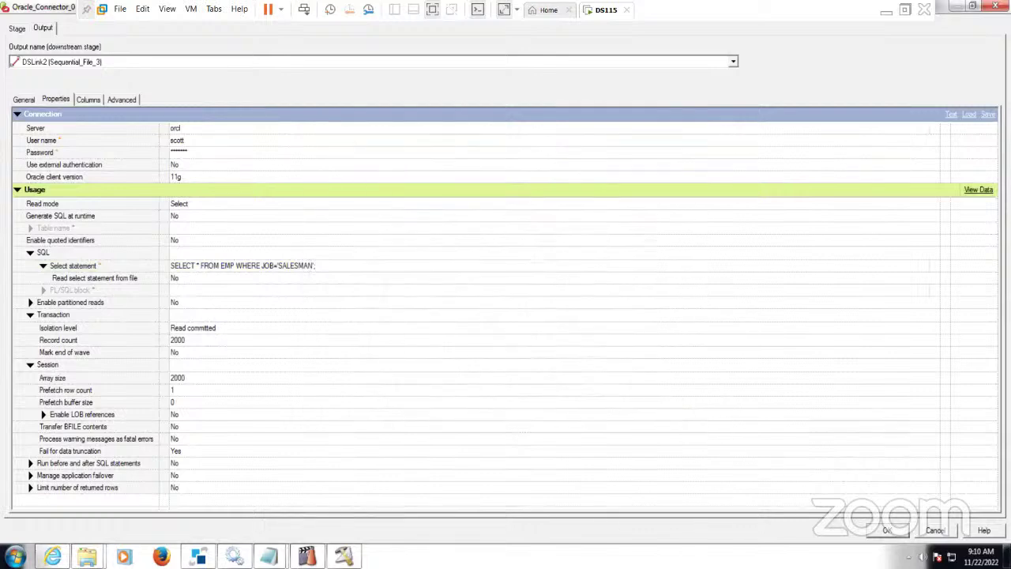
{"action": "key", "text": "Return"}
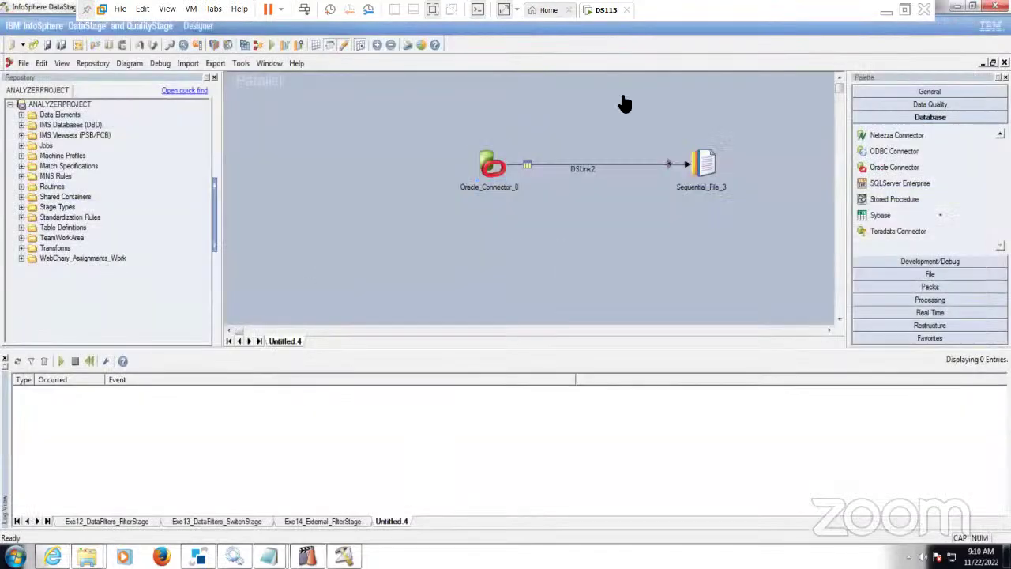
- Change Sequential_File_3's target file path to C:\Target\SalesMan.txt
{"action": "double_click", "coordinate": [711, 167]}
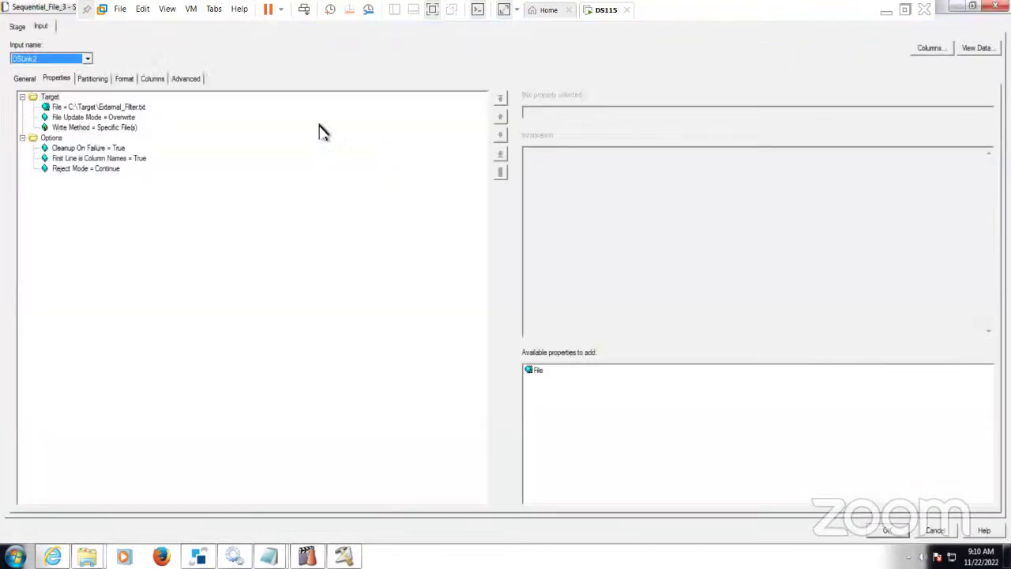
{"action": "left_click", "coordinate": [130, 108]}
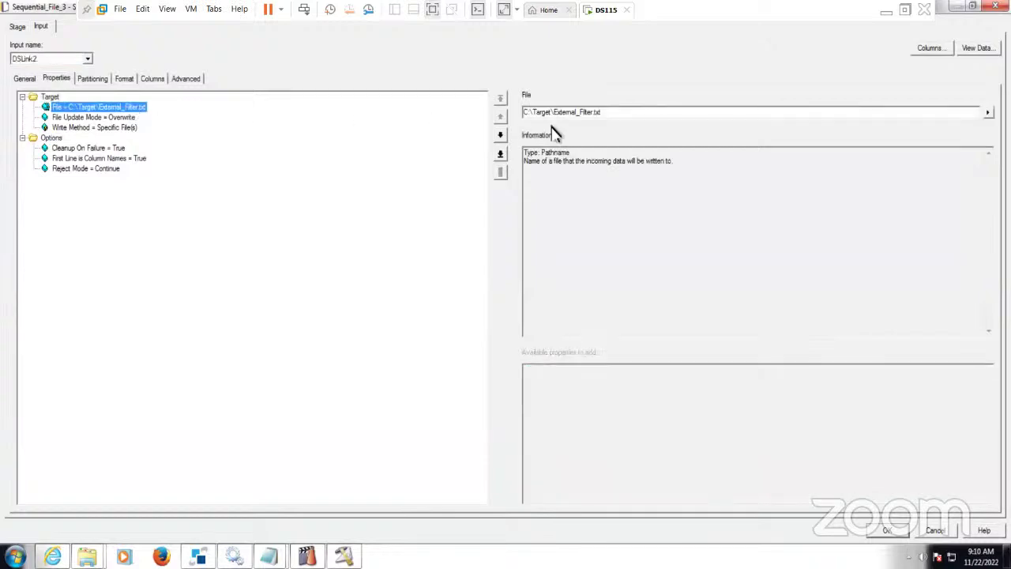
{"action": "left_click", "coordinate": [594, 112]}
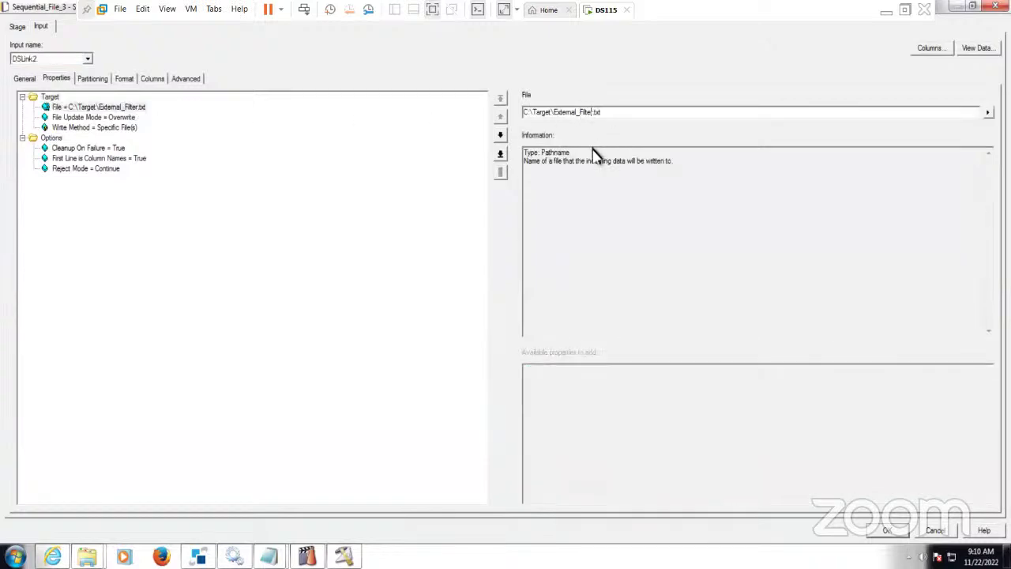
{"action": "key", "text": "BackSpace"}
{"action": "key", "text": "BackSpace"}
{"action": "key", "text": "BackSpace"}
{"action": "key", "text": "BackSpace"}
{"action": "key", "text": "BackSpace"}
{"action": "key", "text": "BackSpace"}
{"action": "key", "text": "BackSpace"}
{"action": "key", "text": "BackSpace"}
{"action": "key", "text": "BackSpace"}
{"action": "key", "text": "BackSpace"}
{"action": "key", "text": "BackSpace"}
{"action": "key", "text": "BackSpace"}
{"action": "key", "text": "BackSpace"}
{"action": "key", "text": "BackSpace"}
{"action": "type", "text": "SalesMan"}
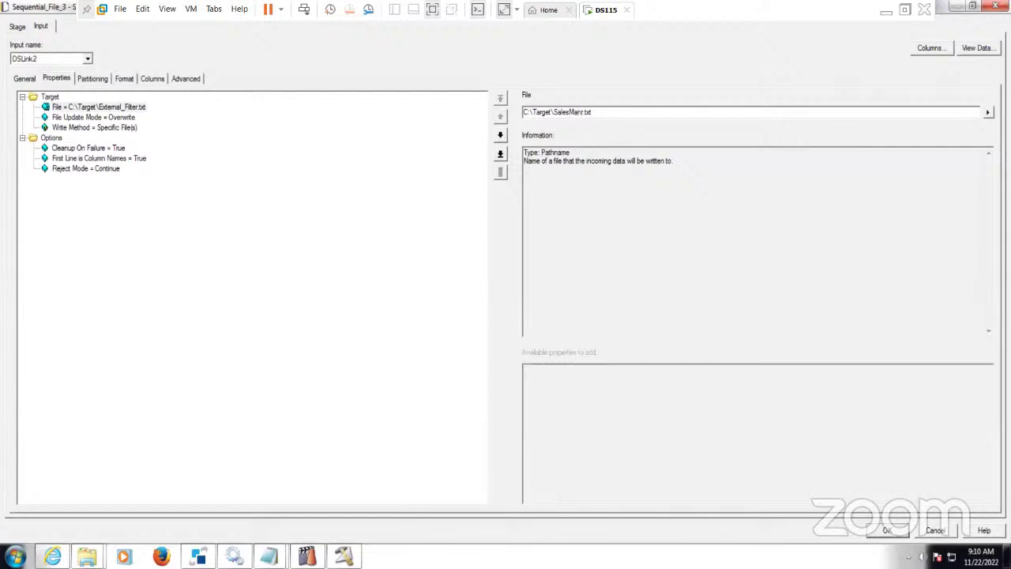
{"action": "key", "text": "BackSpace"}
{"action": "left_click", "coordinate": [887, 530]}
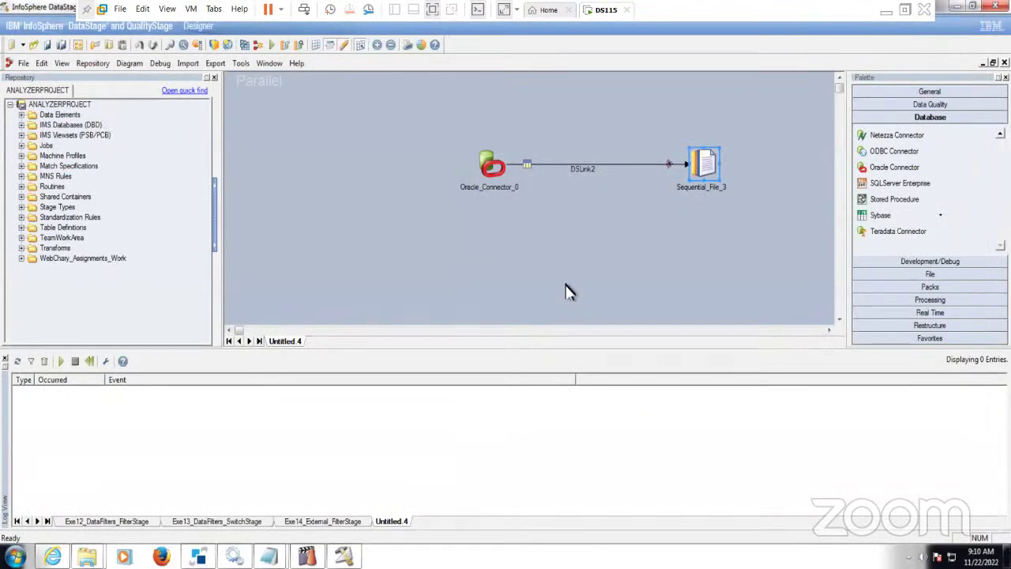
- Run the job, agreeing to save and compile it first, to reach Save Parallel Job As
{"action": "left_click", "coordinate": [273, 45]}
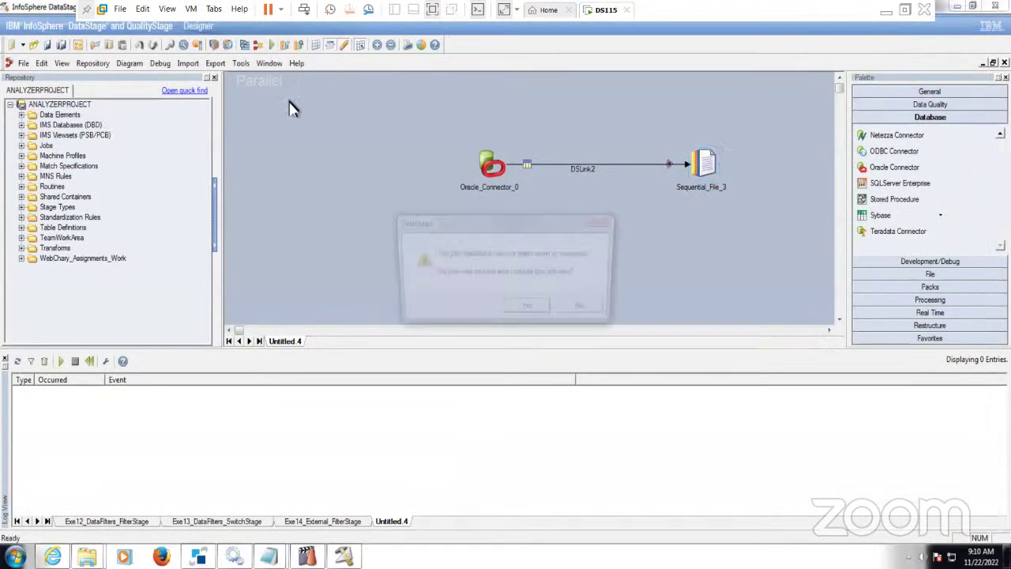
{"action": "left_click", "coordinate": [527, 307]}
{"action": "left_click", "coordinate": [483, 304]}
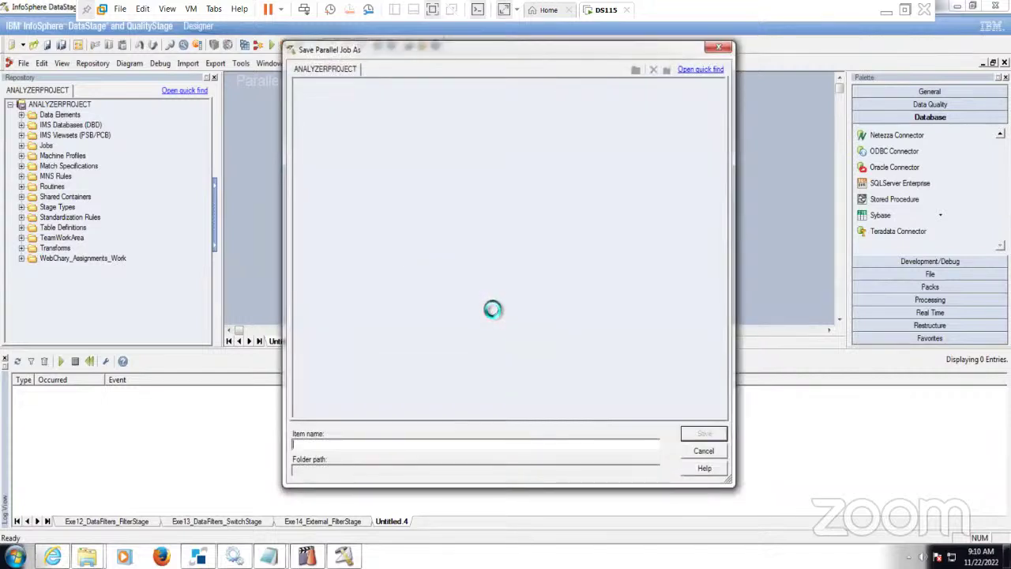
{"action": "left_click", "coordinate": [887, 11]}
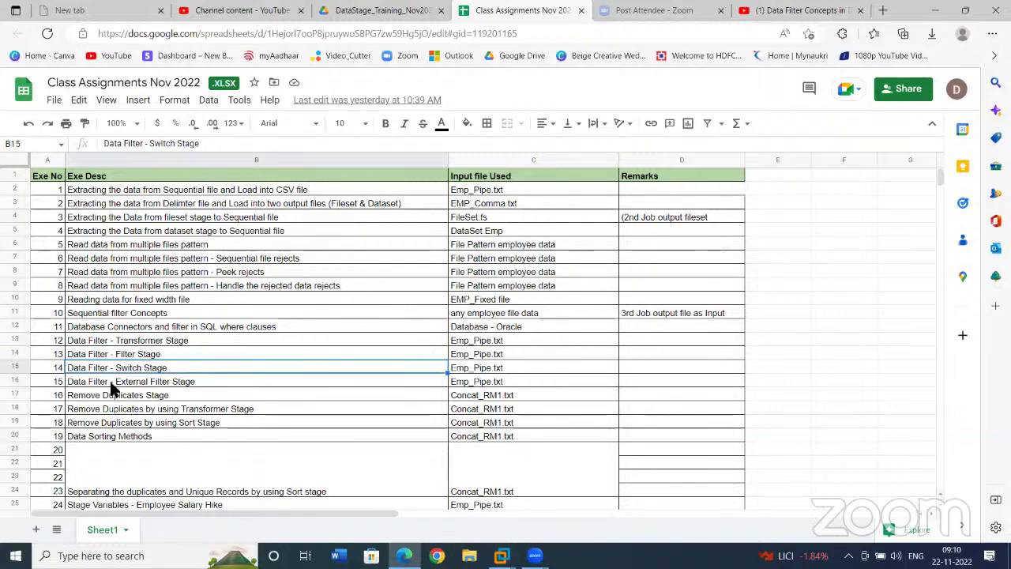
{"action": "left_click", "coordinate": [128, 381]}
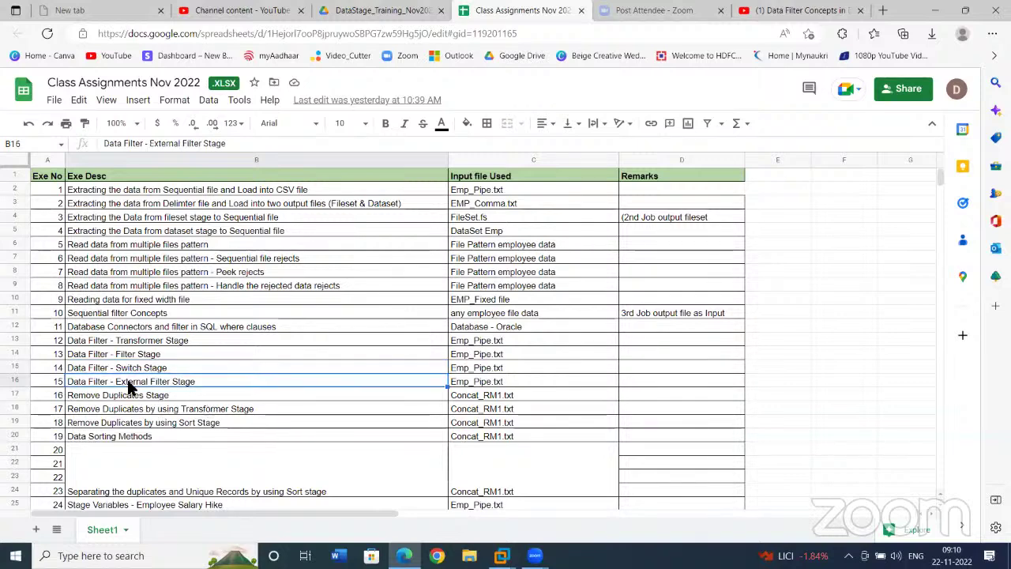
{"action": "left_click", "coordinate": [147, 327]}
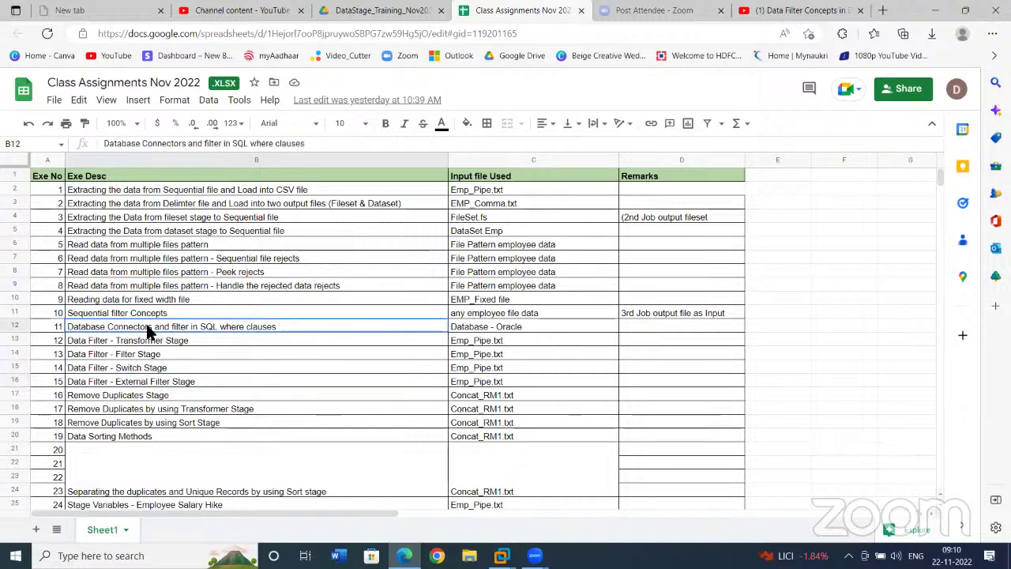
{"action": "left_click", "coordinate": [502, 555]}
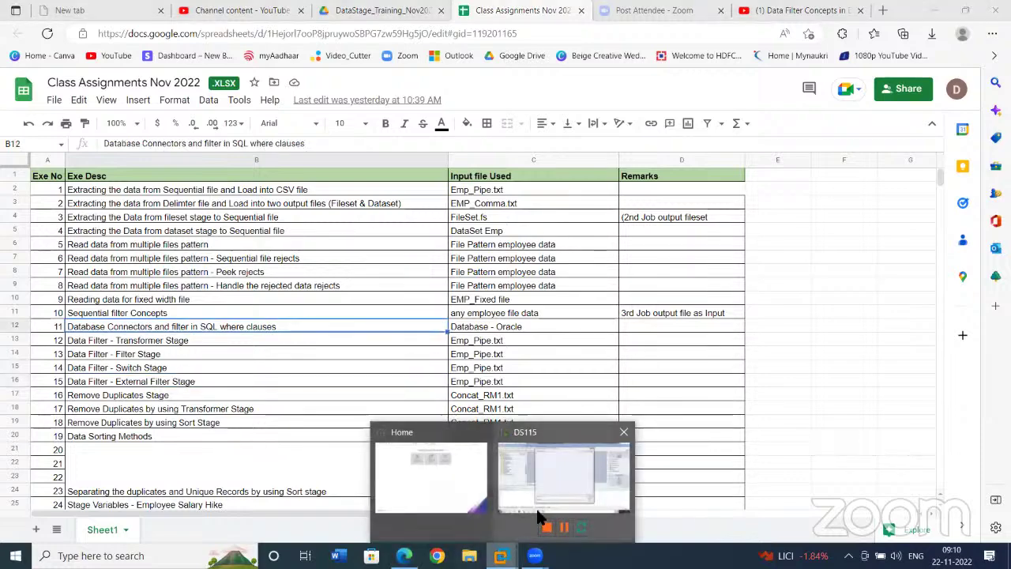
{"action": "left_click", "coordinate": [556, 478]}
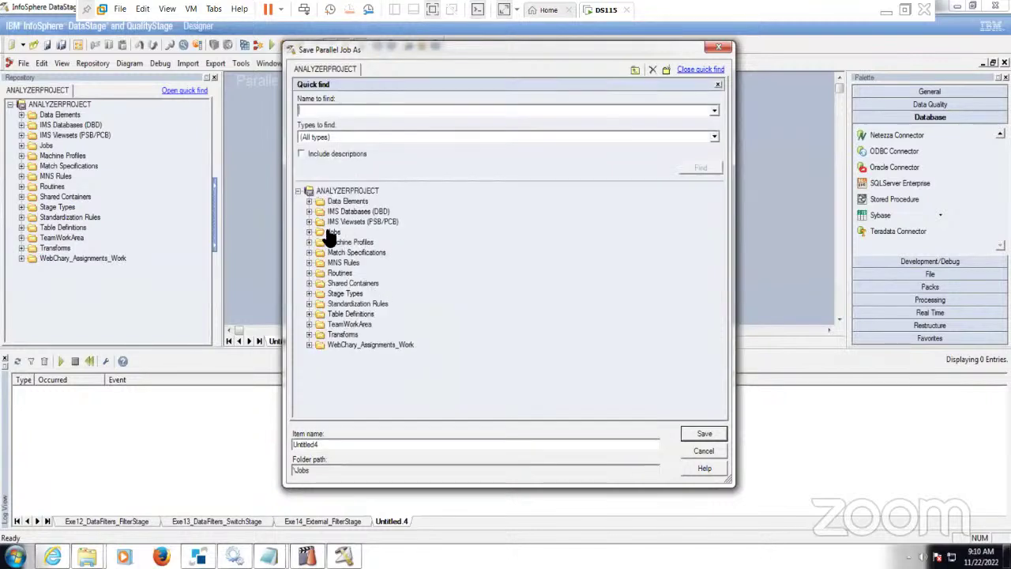
- Save the job as Exe15_DatabaseFilter in the Jobs folder
{"action": "left_click", "coordinate": [333, 232]}
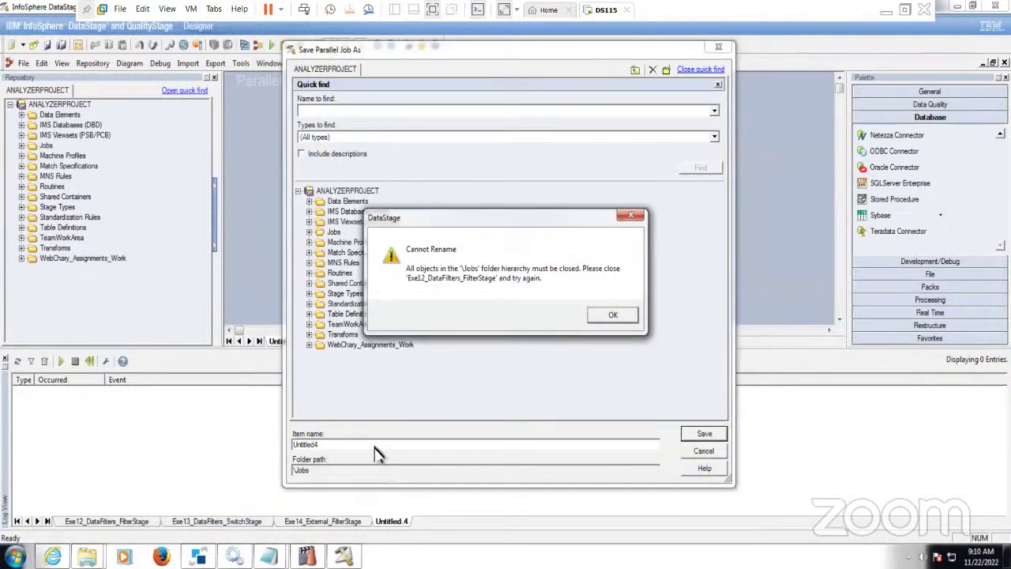
{"action": "left_click", "coordinate": [597, 317]}
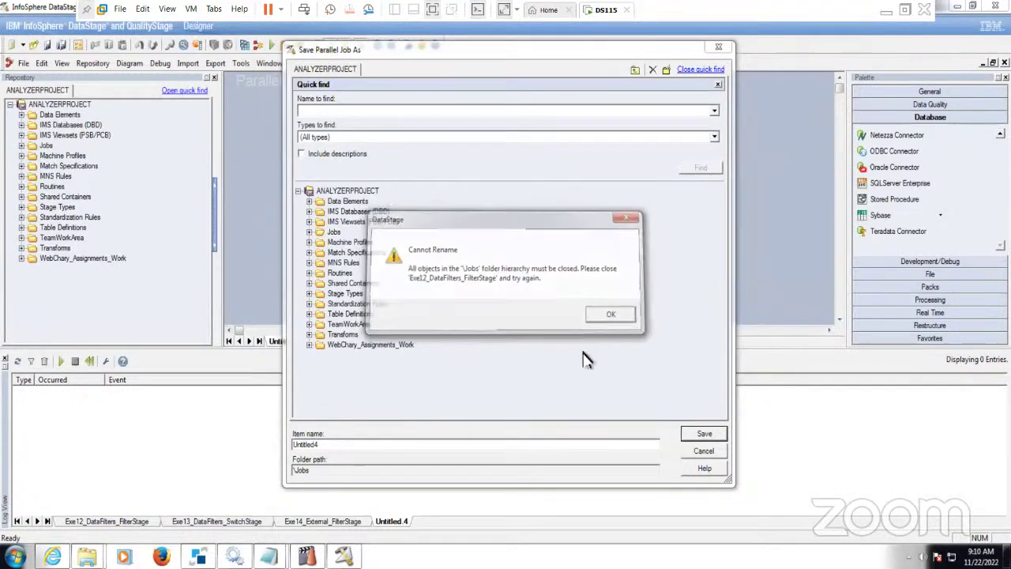
{"action": "double_click", "coordinate": [347, 447]}
{"action": "type", "text": "Exe"}
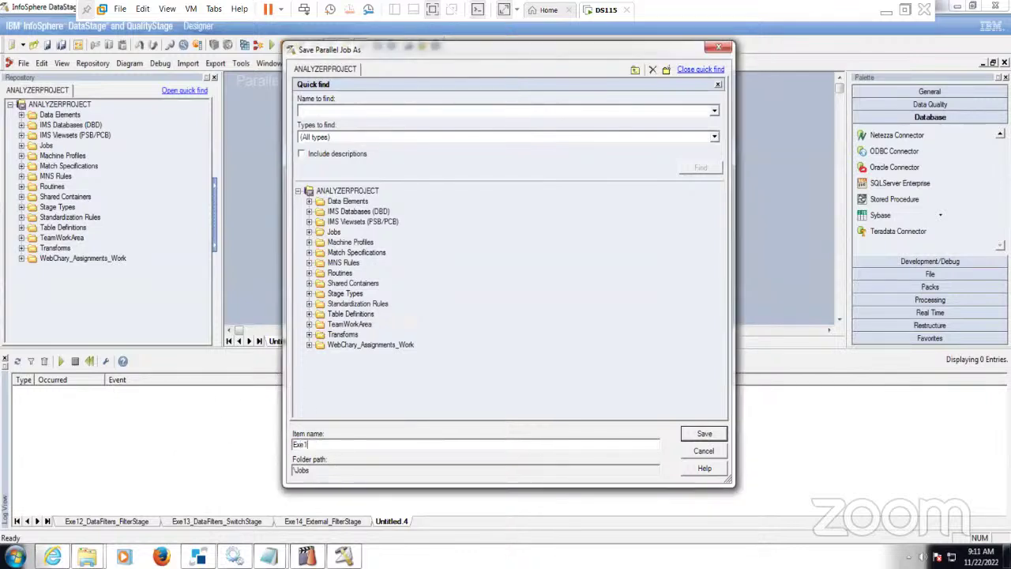
{"action": "type", "text": "15_Exter"}
{"action": "type", "text": "na"}
{"action": "key", "text": "BackSpace"}
{"action": "key", "text": "BackSpace"}
{"action": "key", "text": "BackSpace"}
{"action": "key", "text": "BackSpace"}
{"action": "key", "text": "BackSpace"}
{"action": "key", "text": "BackSpace"}
{"action": "key", "text": "BackSpace"}
{"action": "key", "text": "BackSpace"}
{"action": "key", "text": "BackSpace"}
{"action": "key", "text": "BackSpace"}
{"action": "type", "text": "DatabaseFilter"}
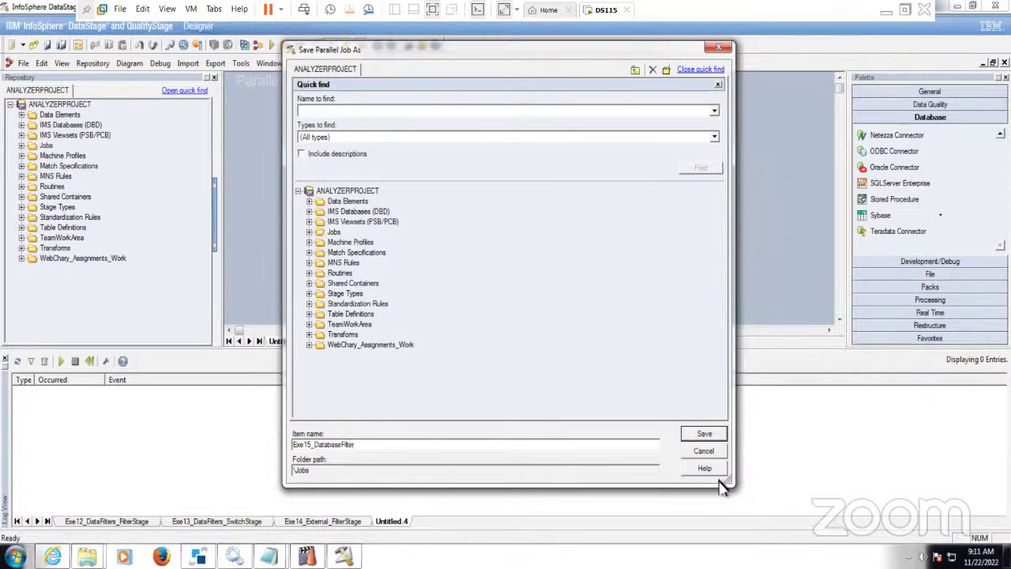
{"action": "left_click", "coordinate": [715, 438]}
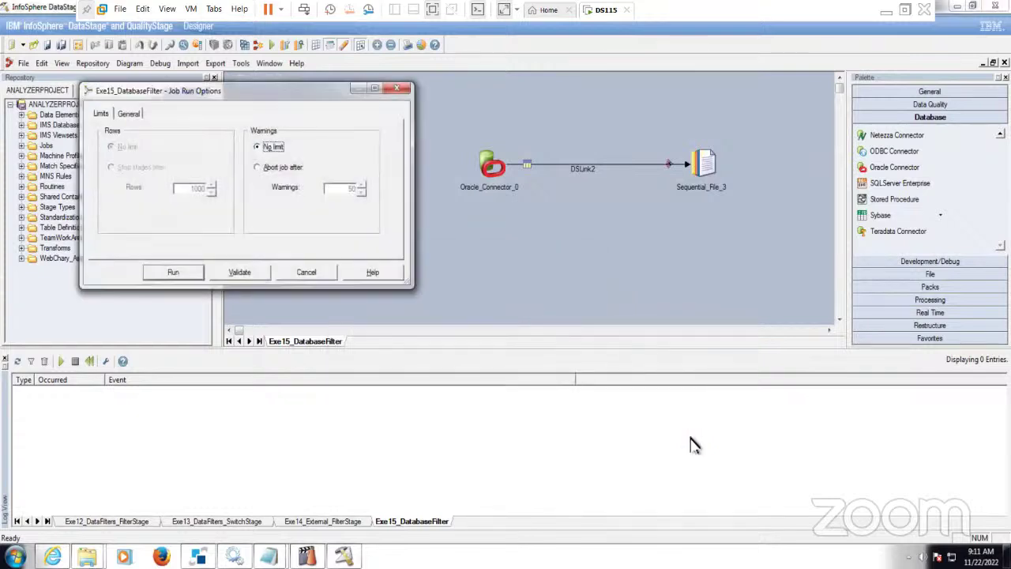
- Run Exe15_DatabaseFilter so 4 rows flow through DSLink2, then bring up the Target folder
{"action": "left_click", "coordinate": [177, 273]}
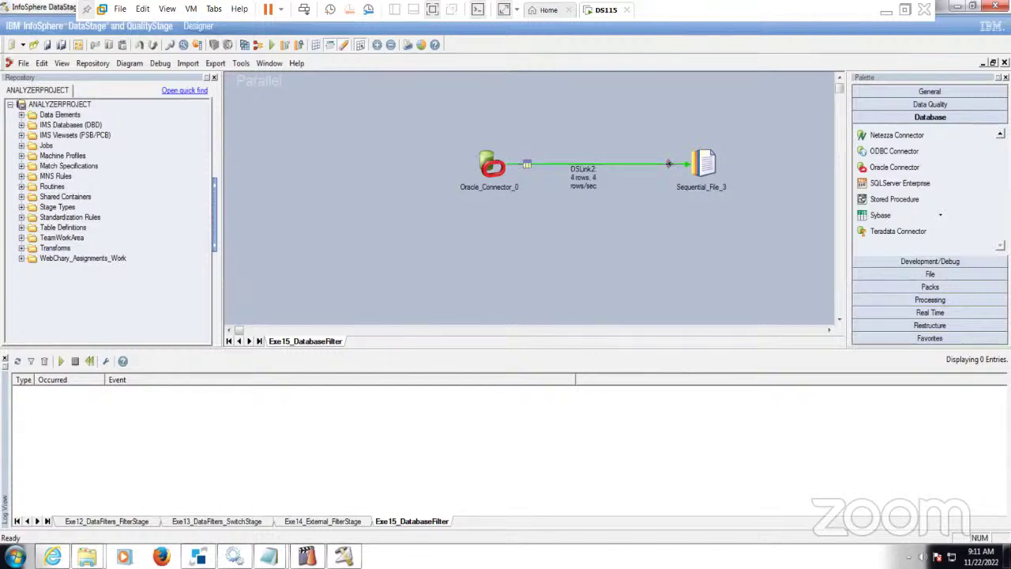
{"action": "mouse_move", "coordinate": [87, 556]}
{"action": "left_click", "coordinate": [203, 489]}
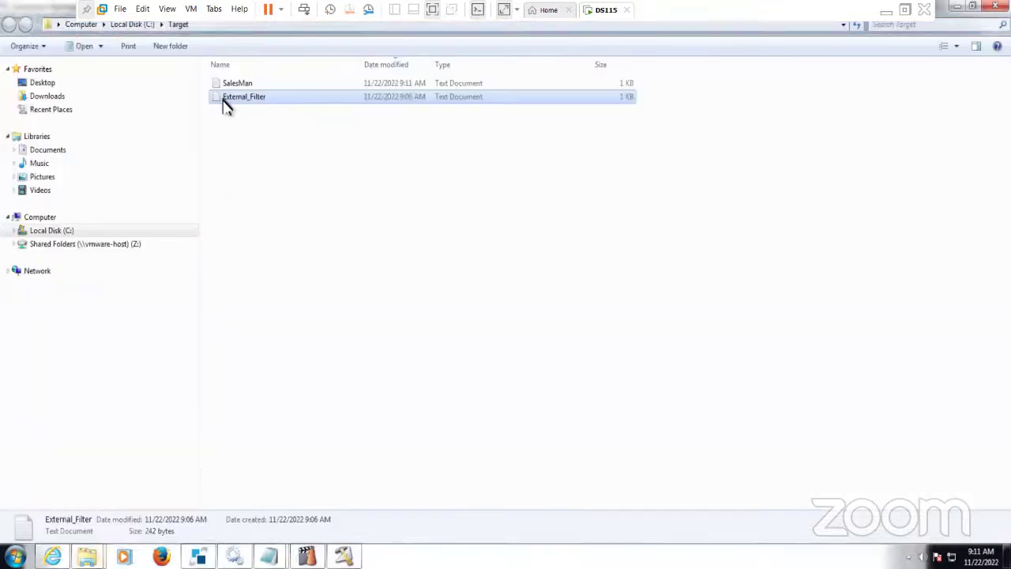
- Open SalesMan.txt in Notepad, check its header and four SALESMAN rows, then return to DataStage
{"action": "double_click", "coordinate": [240, 84]}
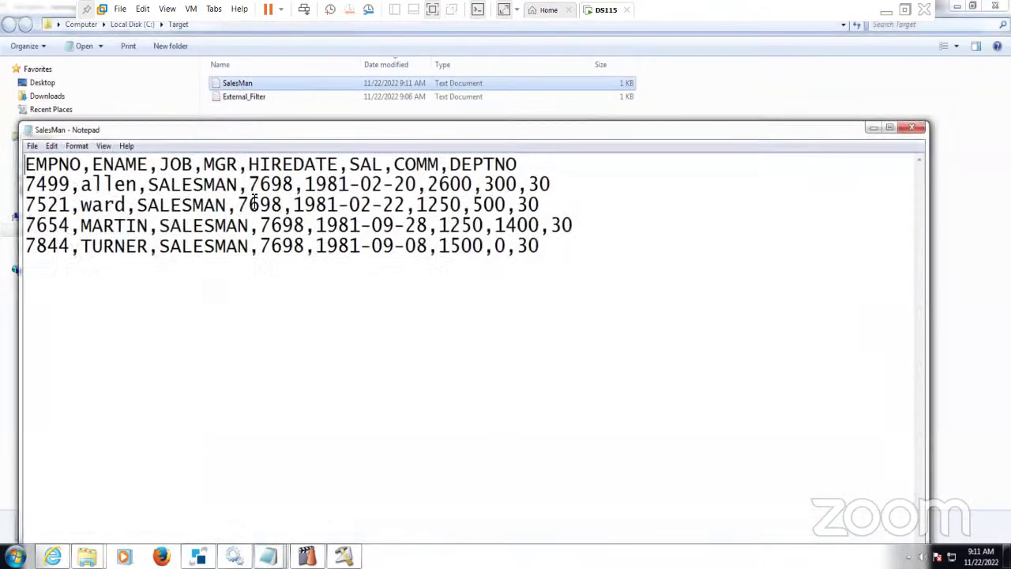
{"action": "left_click_drag", "start_coordinate": [540, 246], "coordinate": [25, 179]}
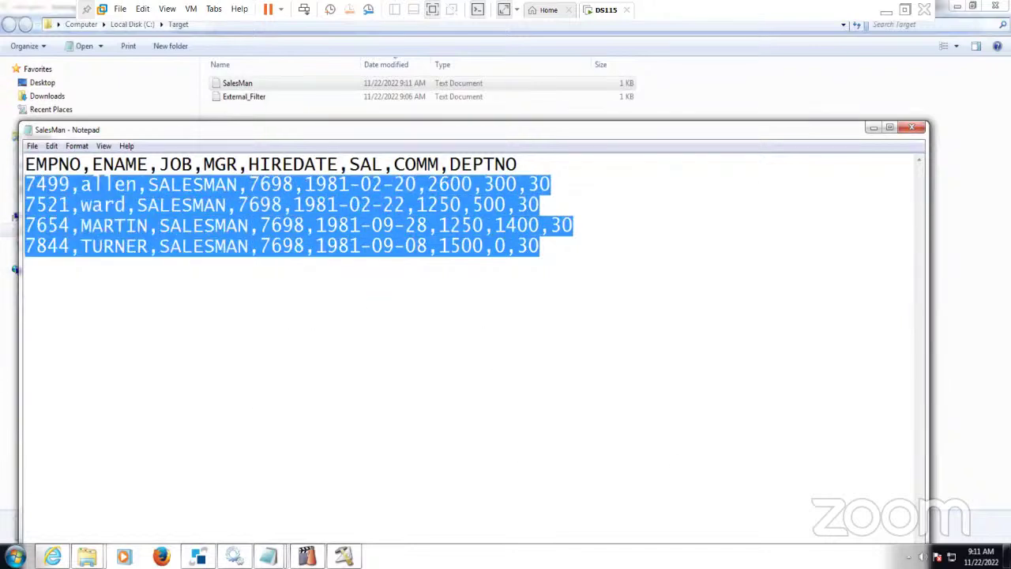
{"action": "left_click", "coordinate": [913, 128]}
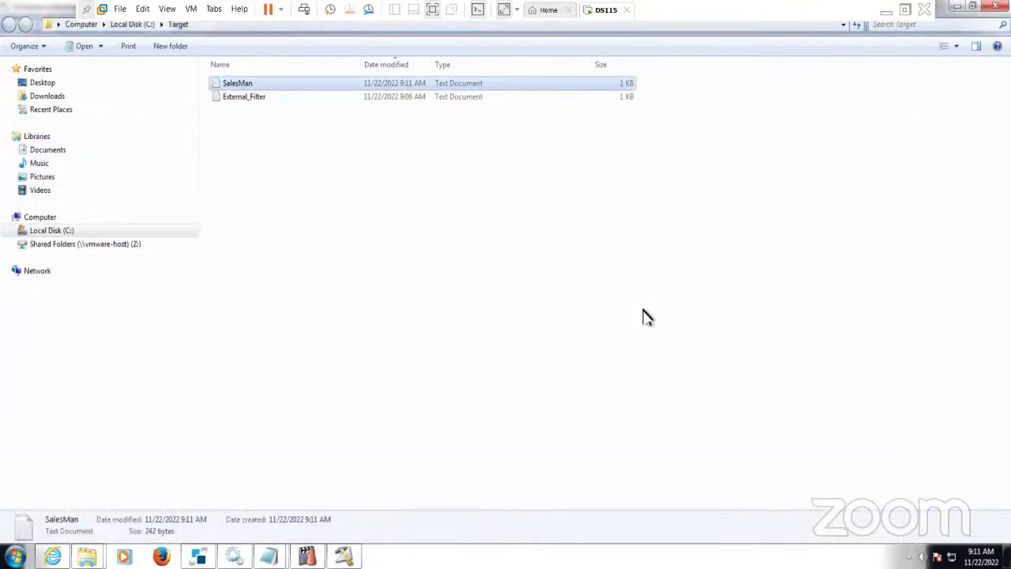
{"action": "left_click", "coordinate": [343, 557]}
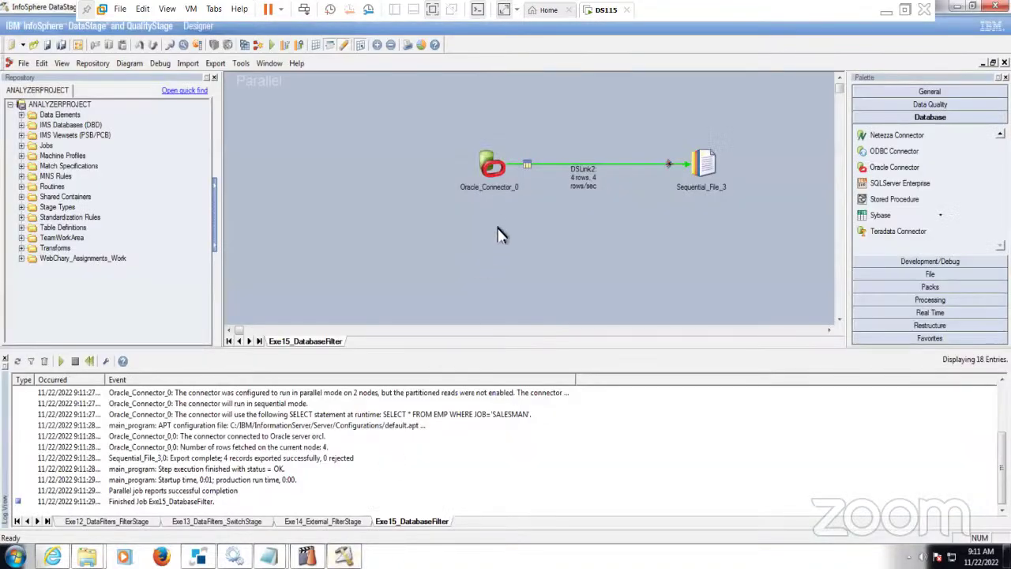
- Minimize the DS115 remote session to bring back the Class Assignments Nov 2022 sheet
{"action": "left_click", "coordinate": [886, 11]}
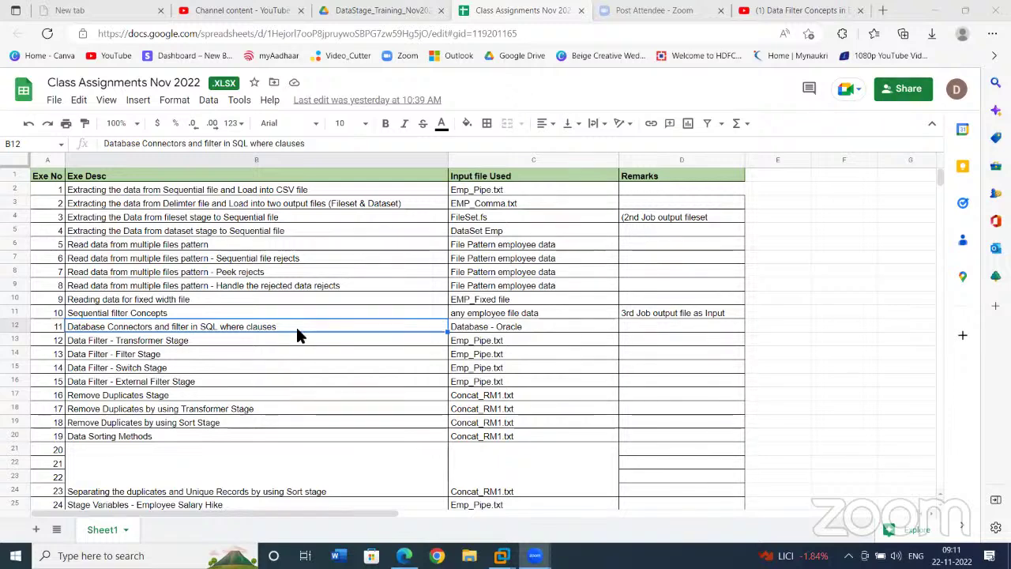
{"action": "left_click", "coordinate": [222, 346]}
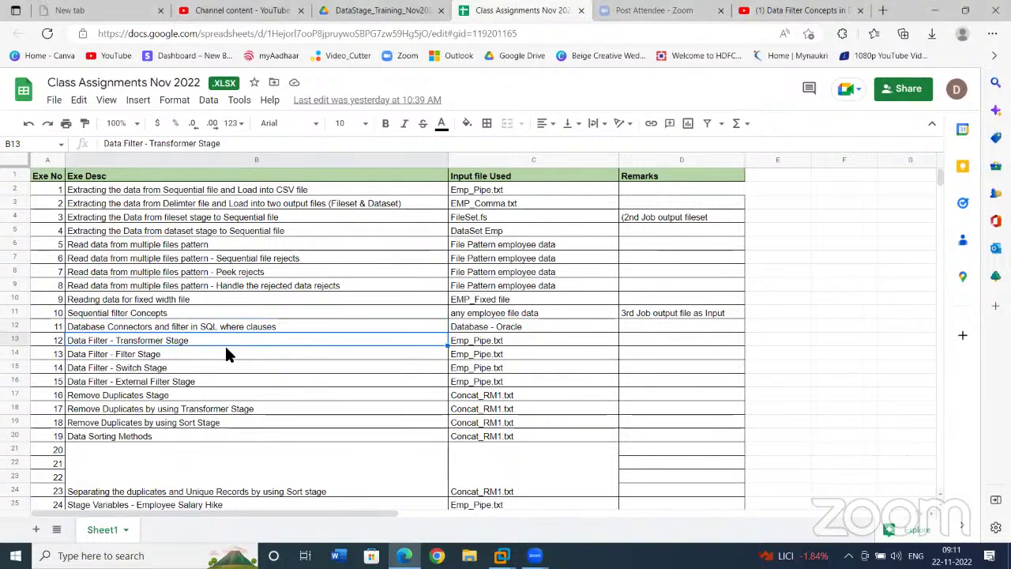
{"action": "left_click", "coordinate": [210, 384]}
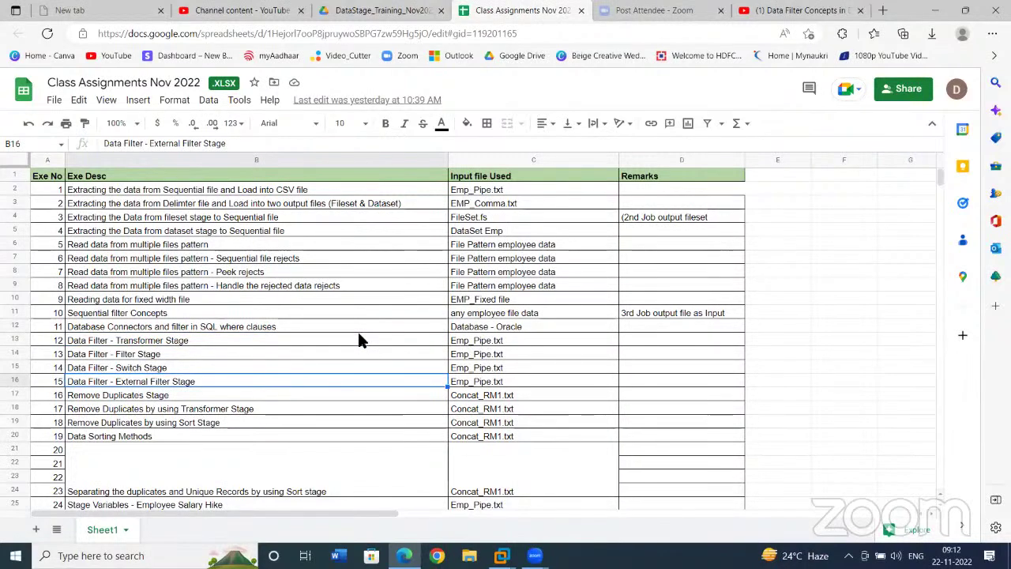